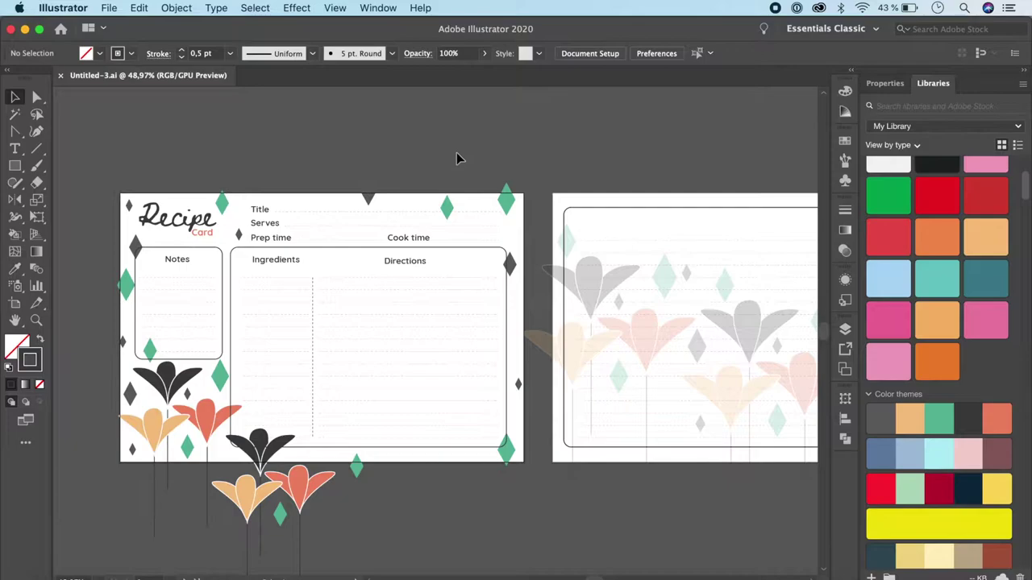
Step: Start a new document and set its size to 8.3 in wide by 5.8 in high, with inches as the unit
left_click(111, 10)
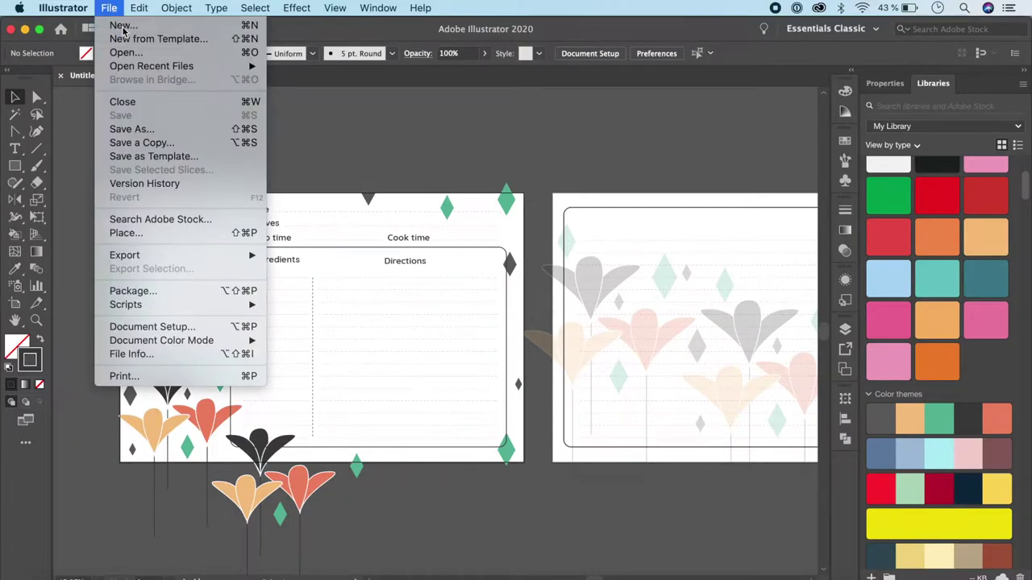
left_click(123, 25)
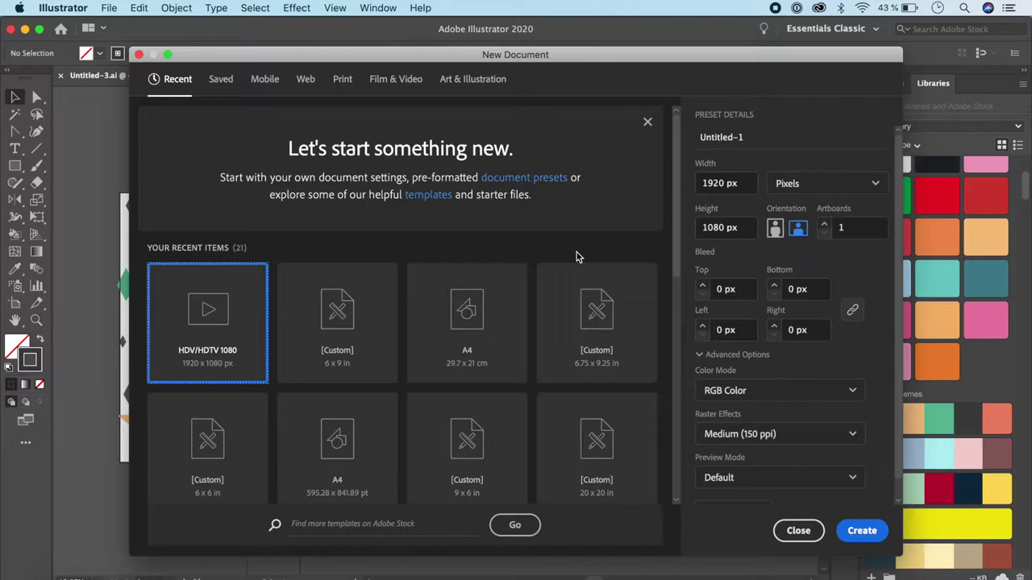
left_click(826, 183)
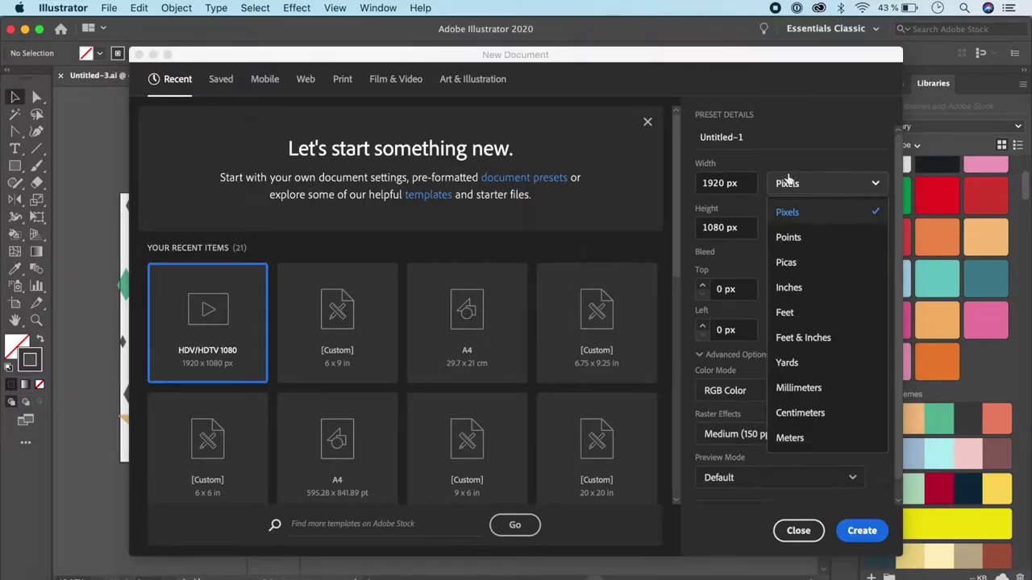
left_click(791, 288)
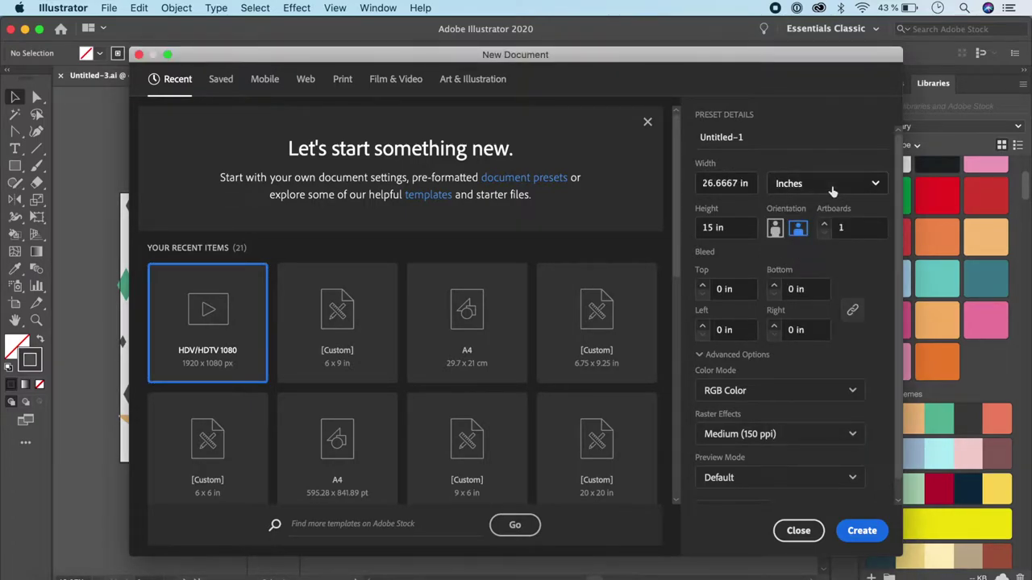
left_click(725, 192)
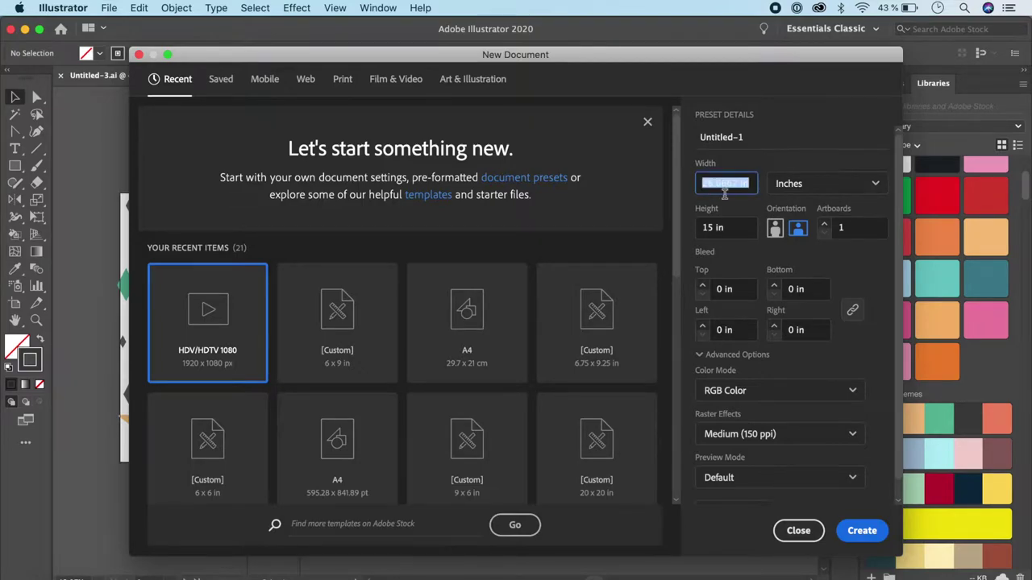
type("8.3")
key("Tab")
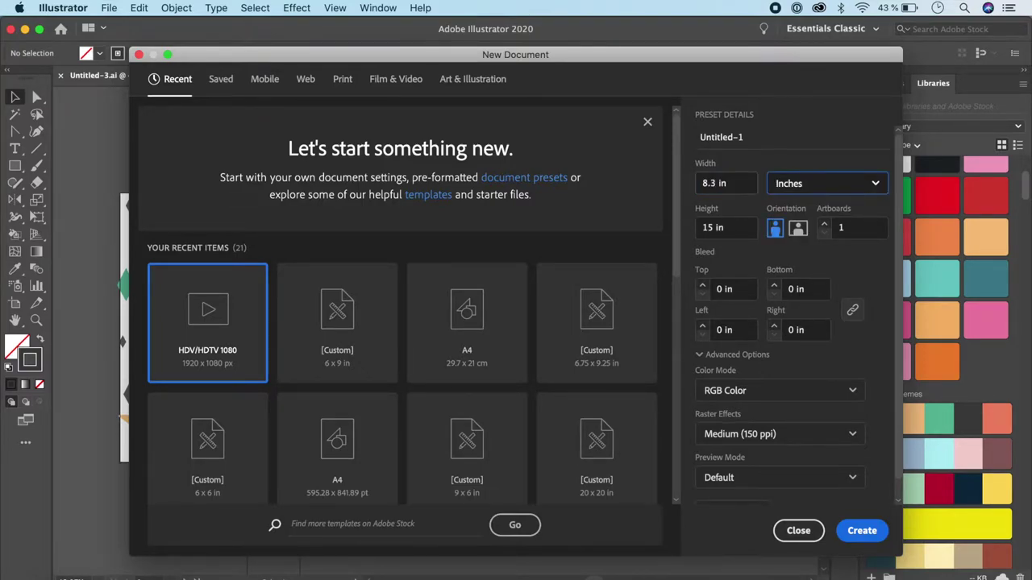
key("Tab")
type("5.8")
key("Tab")
Step: Choose CMYK Color mode and High (300 ppi) raster effects for the new document, and create it
left_click(742, 394)
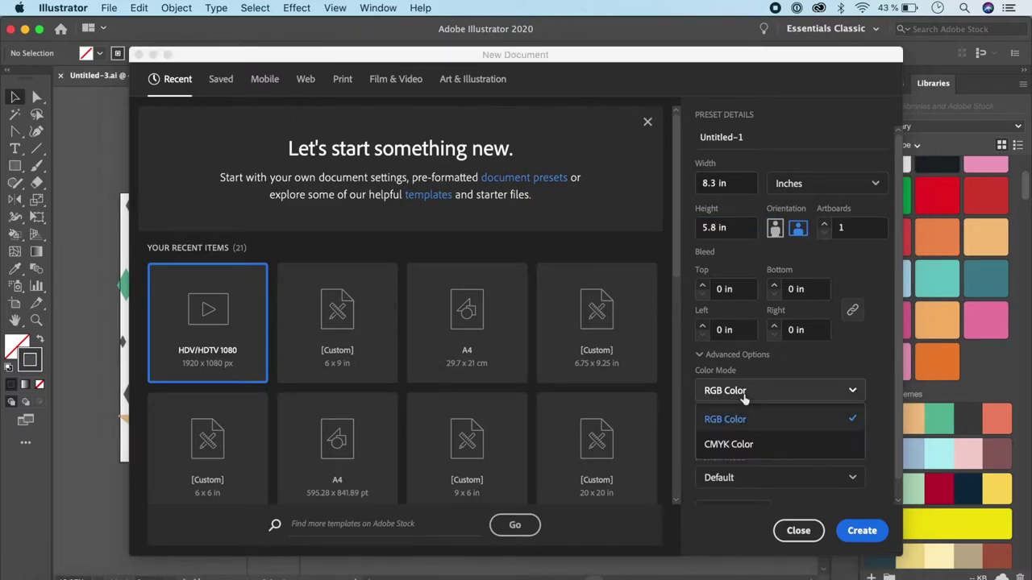
left_click(738, 445)
left_click(764, 436)
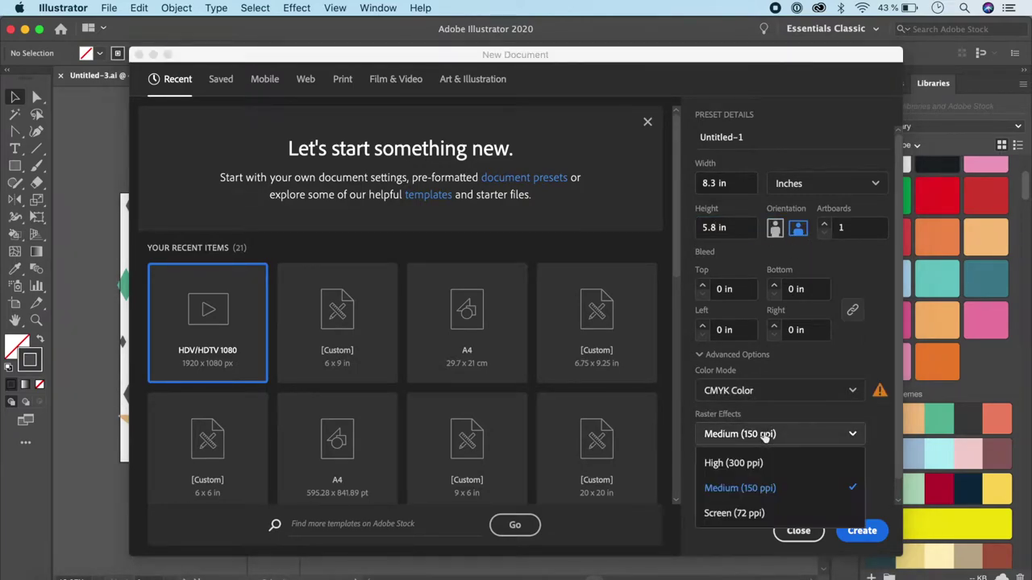
left_click(734, 464)
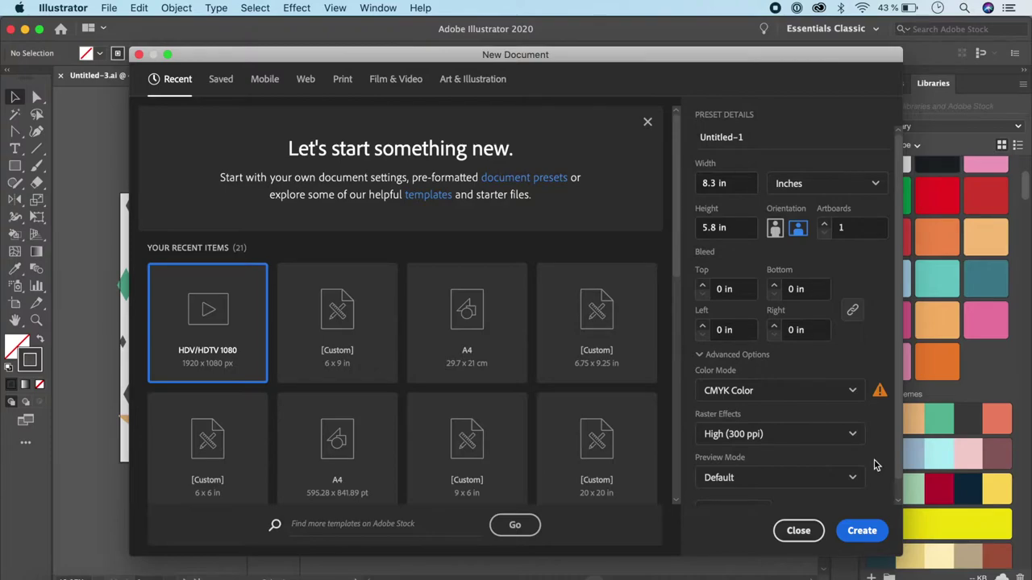
scroll(876, 465, "down", 2)
left_click(861, 531)
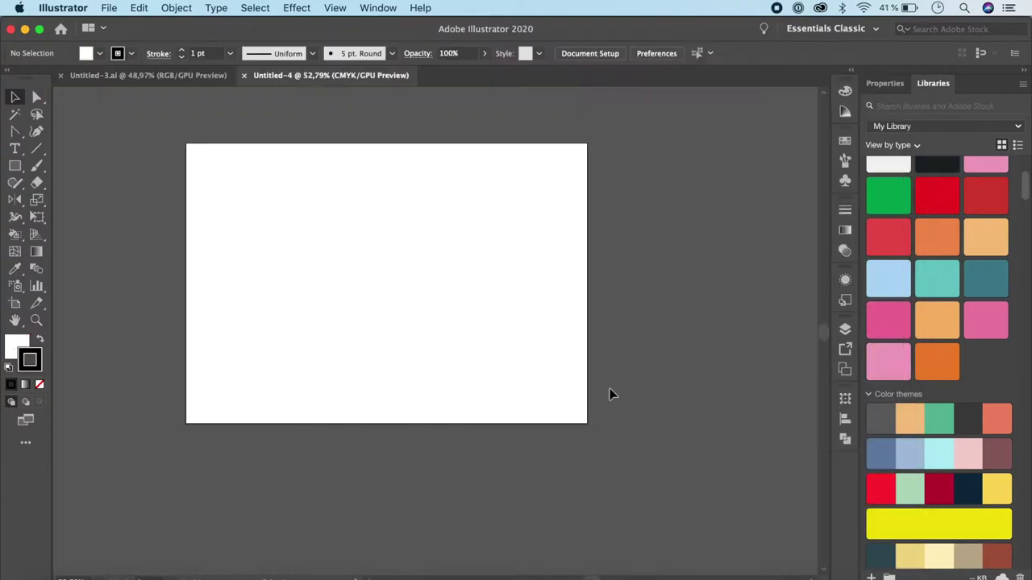
Step: Duplicate the artboard with the Artboard tool, placing the copy beside the original on its right side
left_click(13, 304)
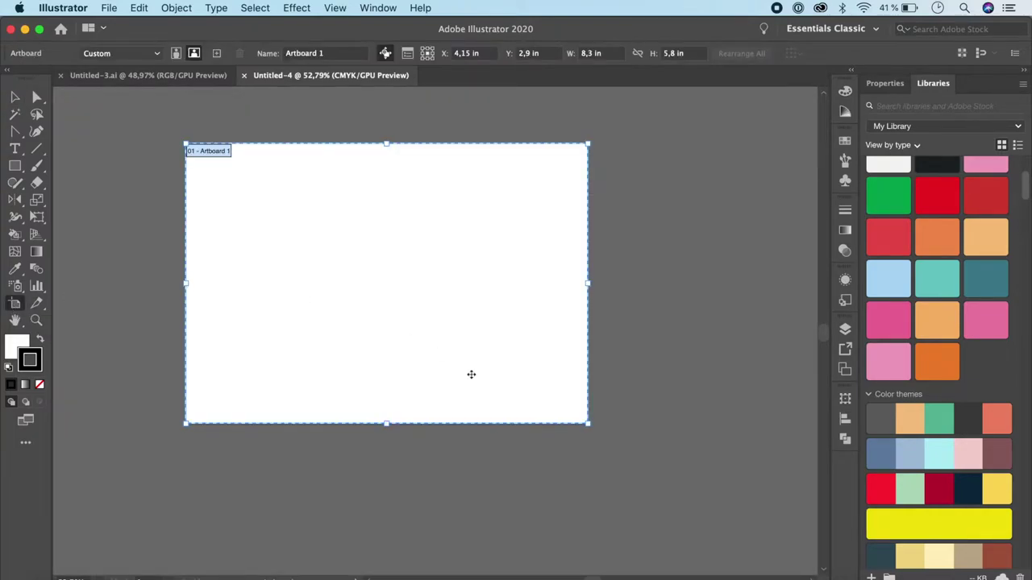
scroll(471, 374, "right", 5)
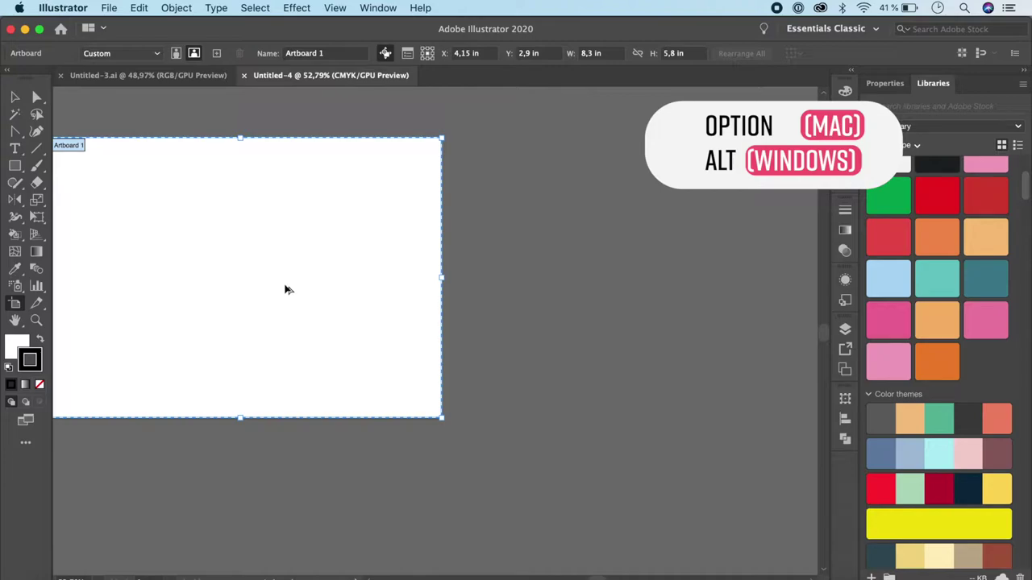
left_click_drag(286, 289, 714, 306)
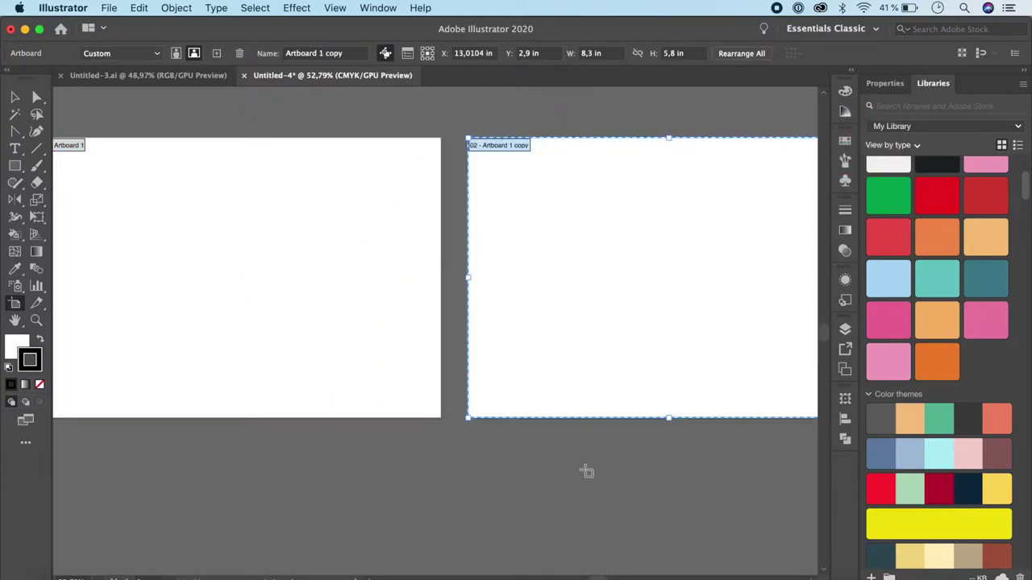
key("Escape")
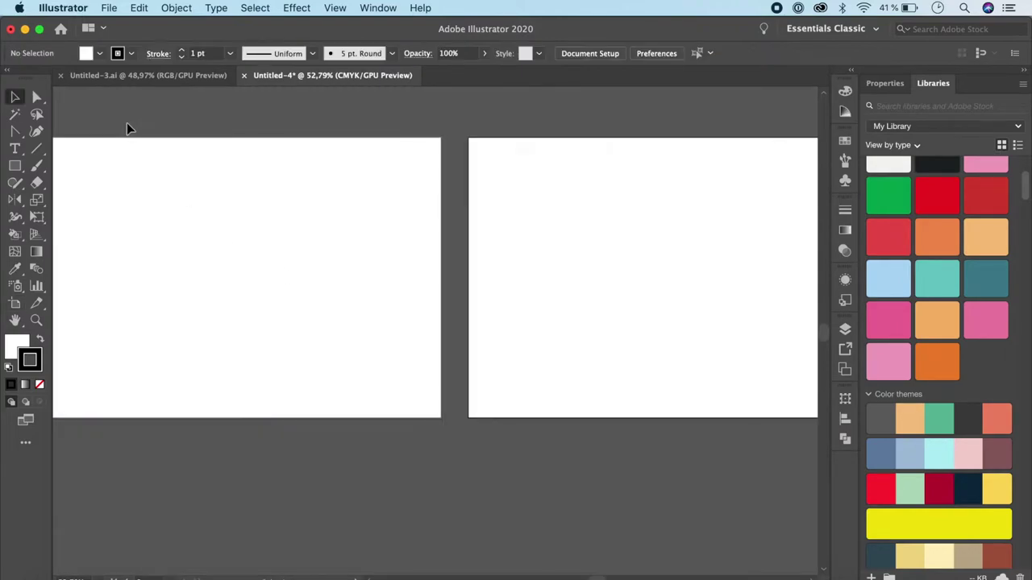
Step: Move the copied artboard farther right to widen the gap between it and the first artboard
key("super+alt+0")
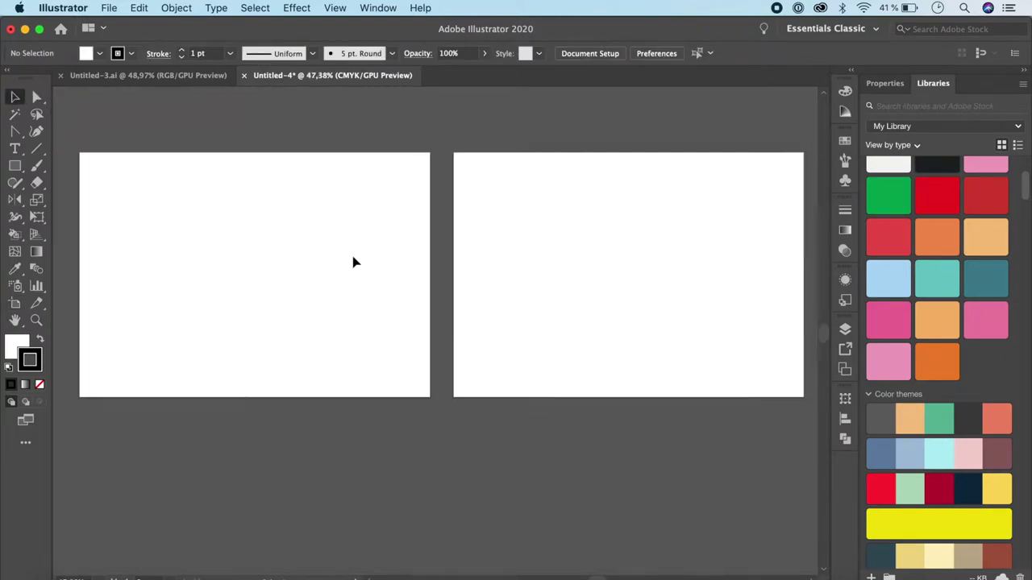
scroll(702, 356, "up", 5)
scroll(702, 356, "left", 3)
scroll(702, 355, "up", 2)
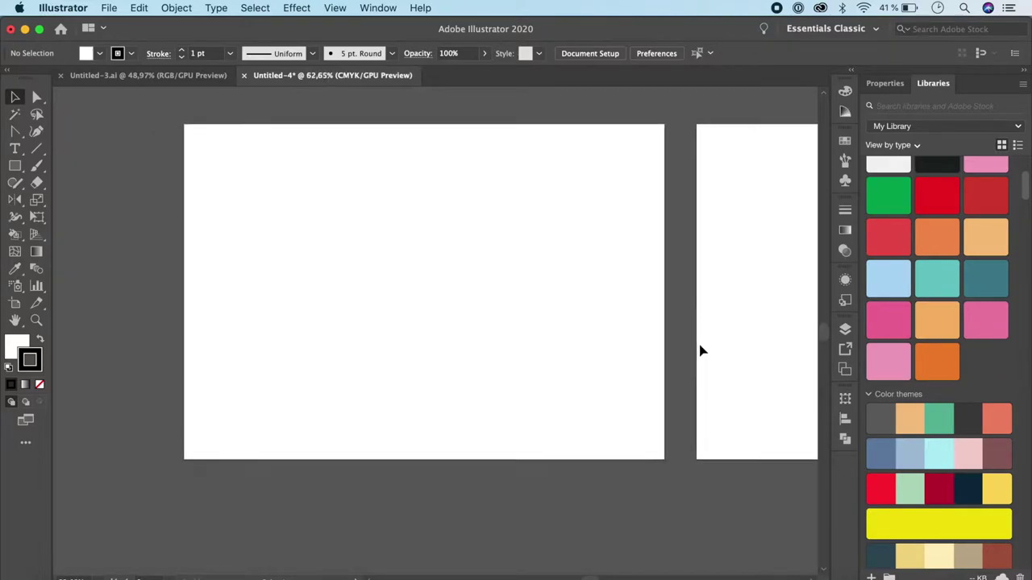
key("shift+o")
left_click_drag(747, 286, 790, 288)
key("Escape")
scroll(754, 448, "left", 2)
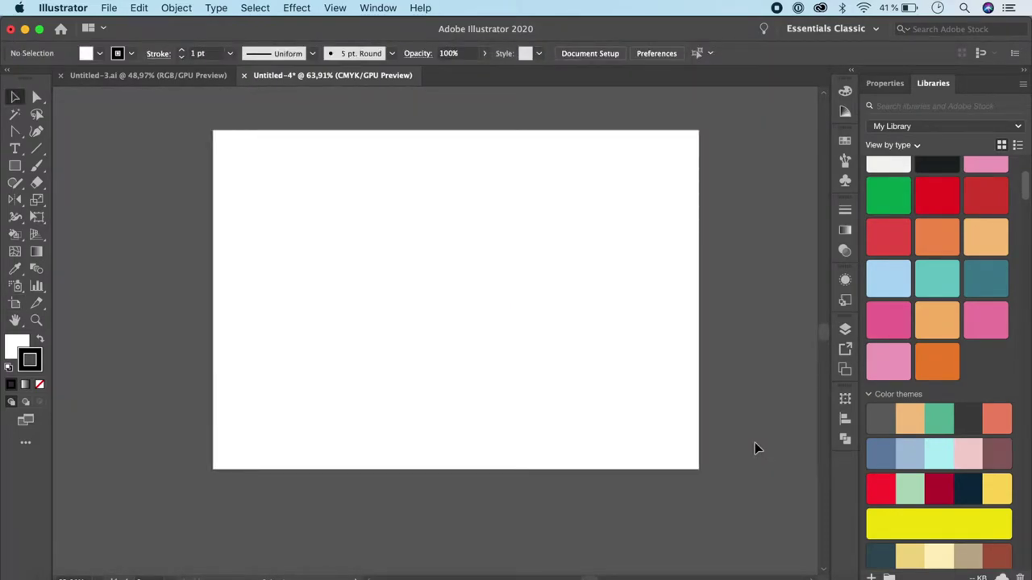
Step: Examine the flower artwork on the finished recipe card in the Untitled-3.ai document
left_click(192, 72)
scroll(487, 370, "up", 3)
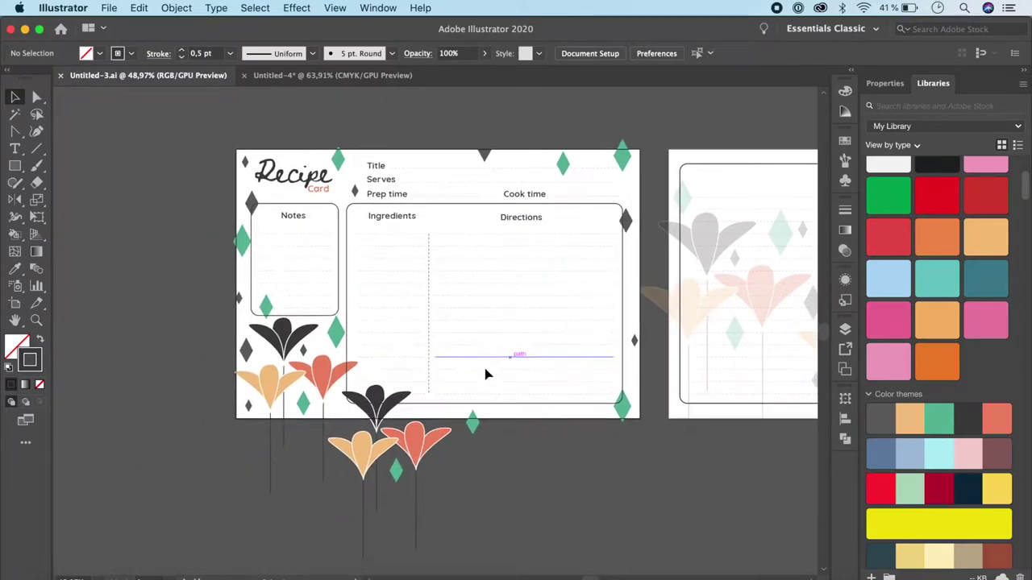
scroll(487, 371, "up", 2)
scroll(488, 368, "left", 3)
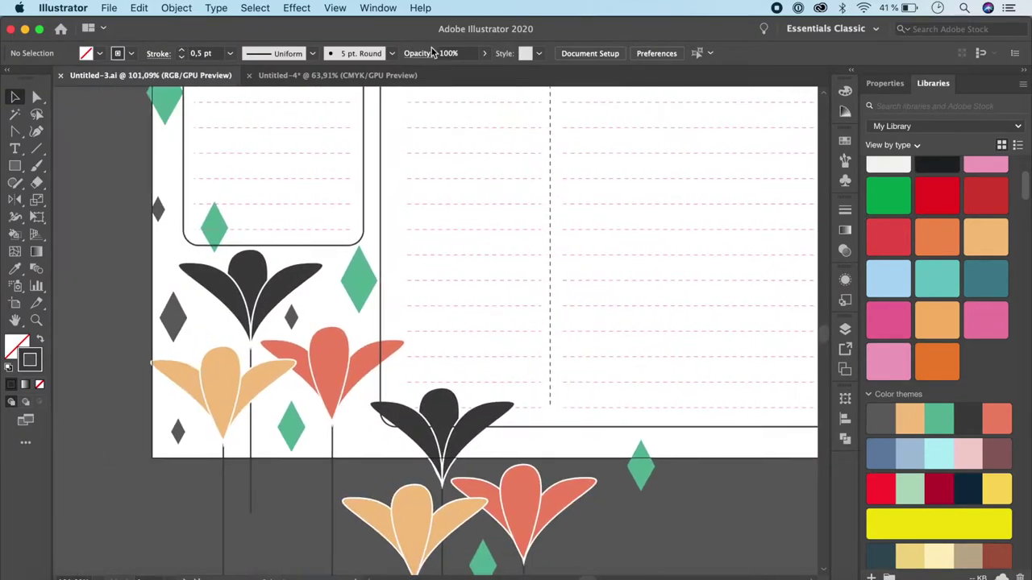
Step: Return to the blank Untitled-4 document and activate the Pen tool
left_click(354, 78)
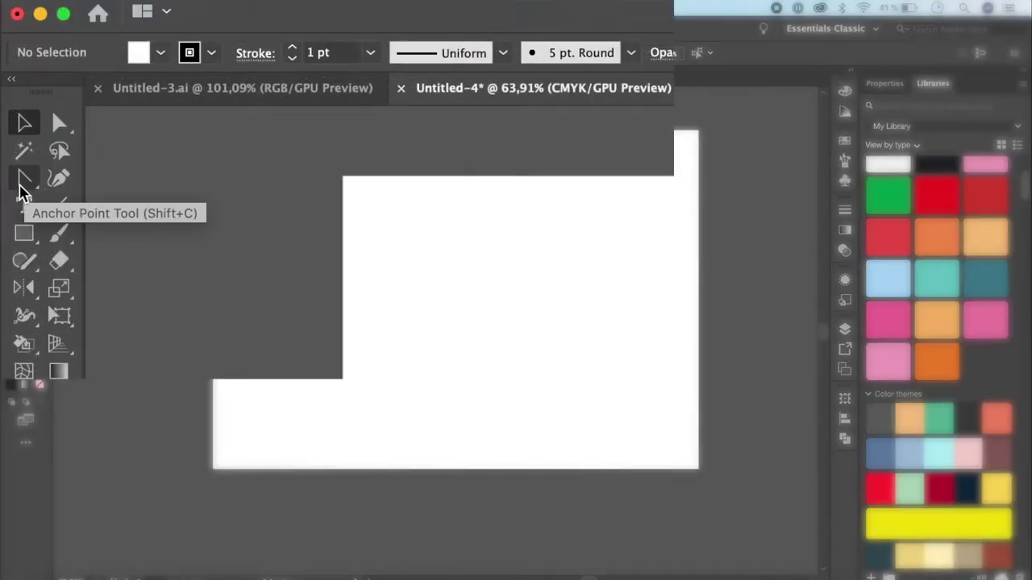
left_click(21, 186)
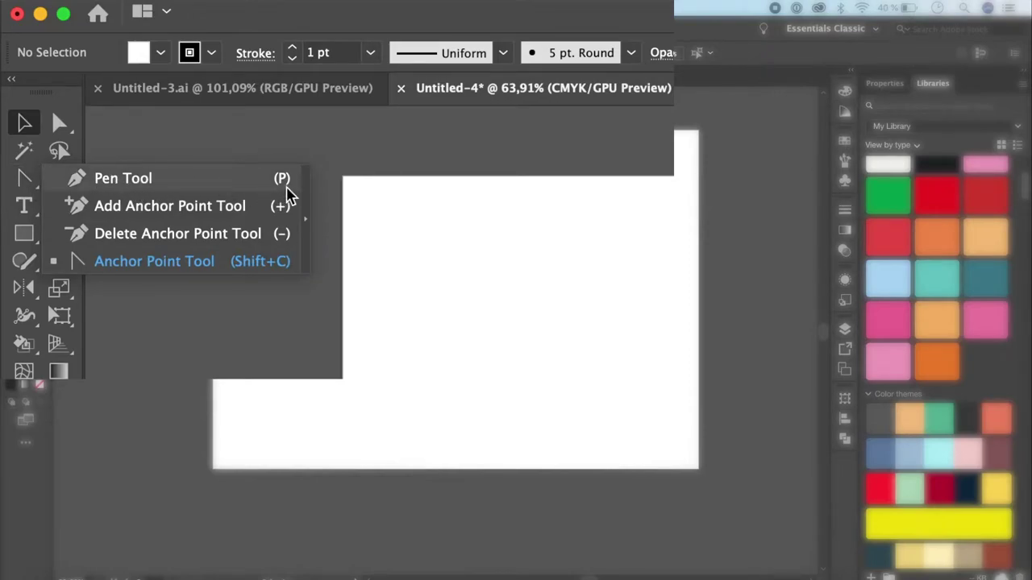
left_click(226, 179)
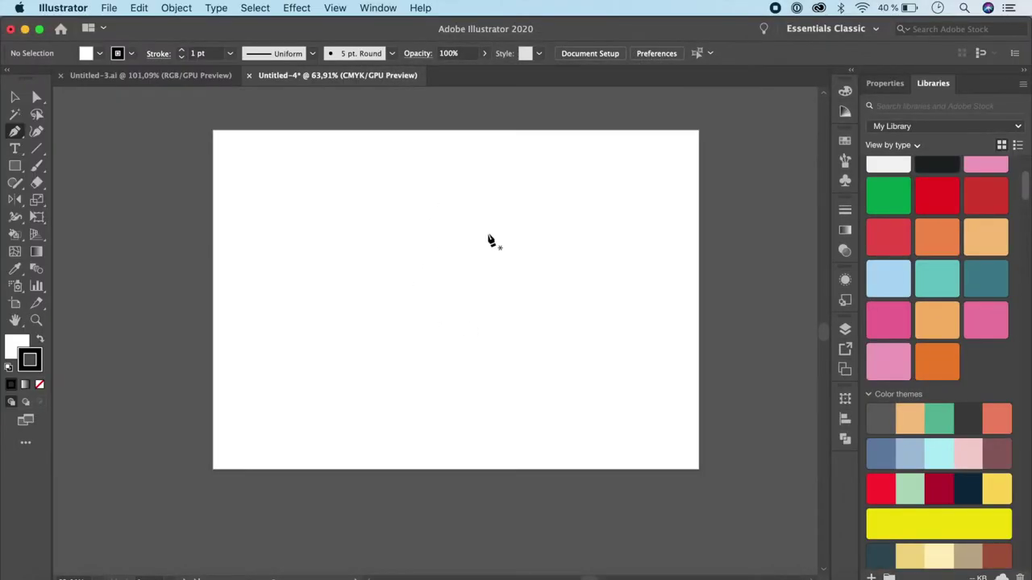
left_click(374, 216)
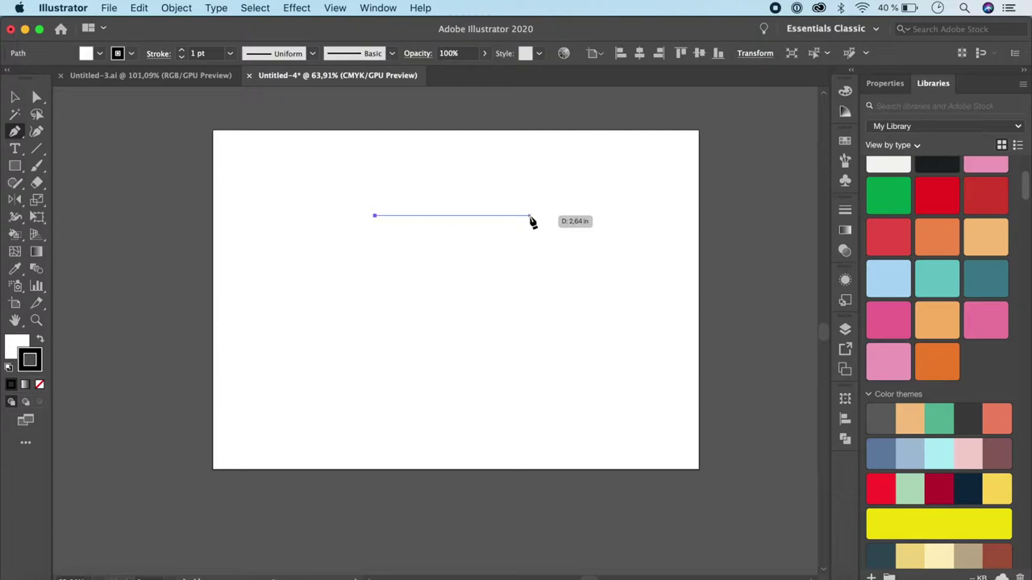
left_click(530, 216)
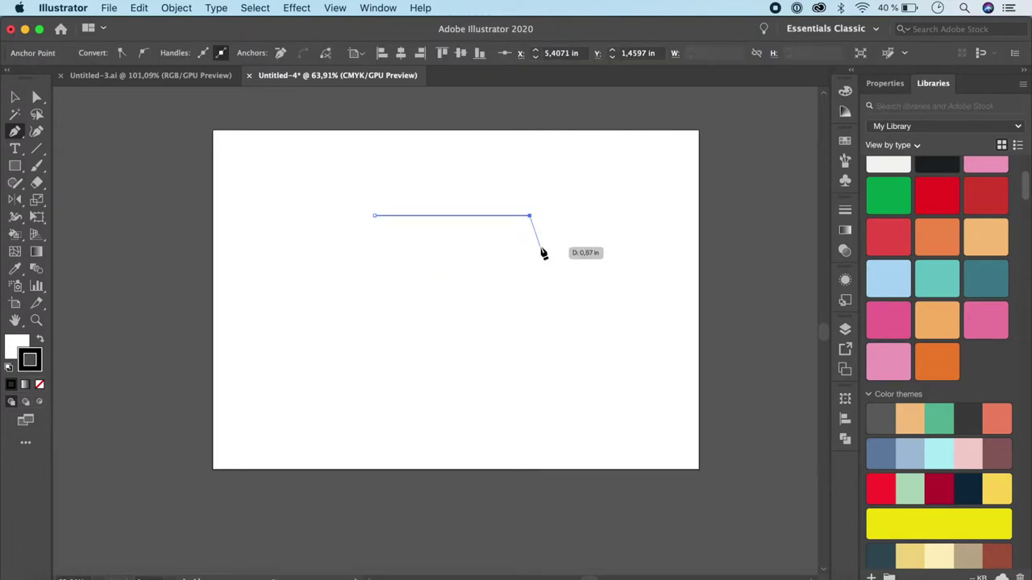
key("super+z")
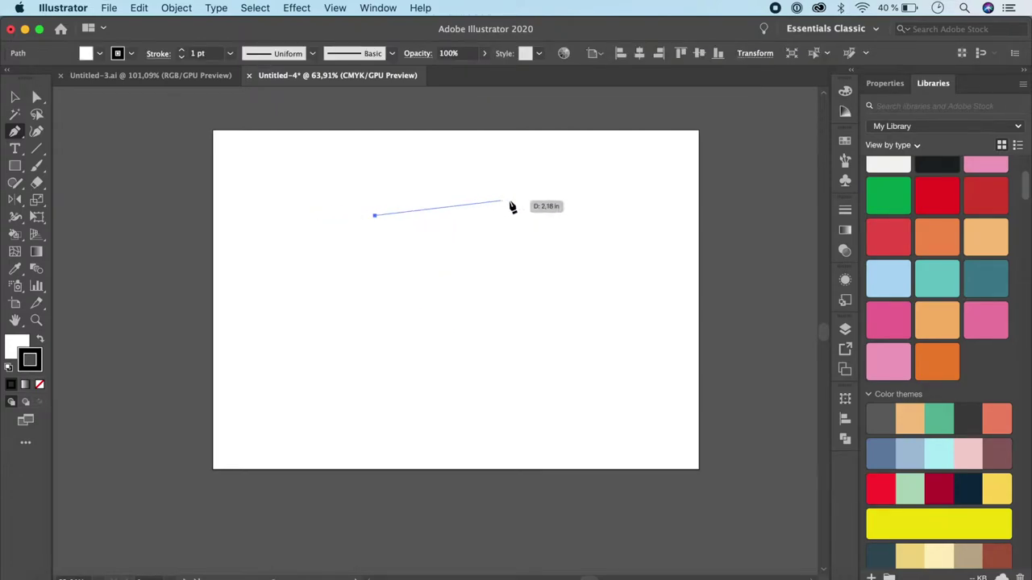
left_click_drag(525, 206, 566, 305)
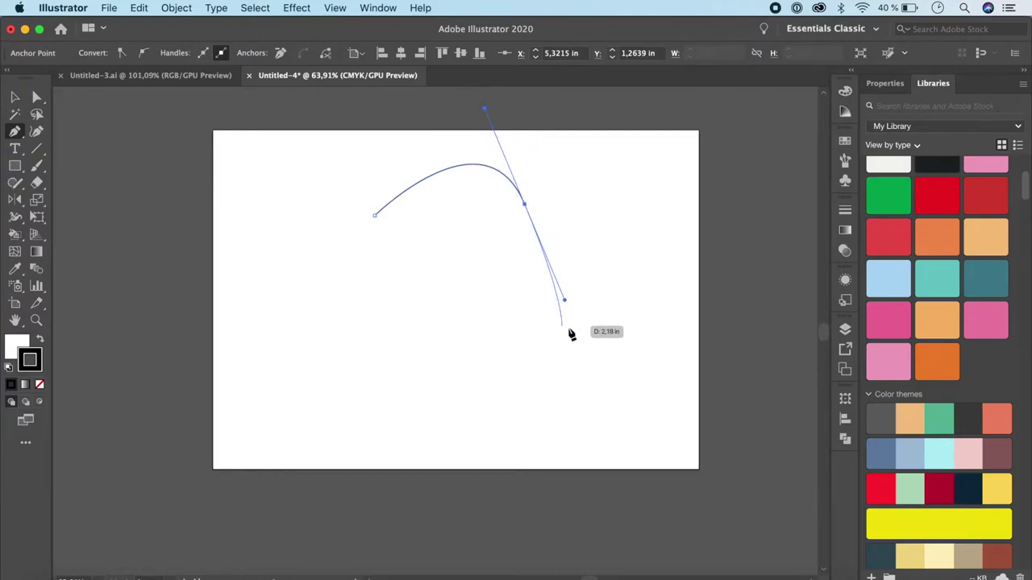
key("super+z")
key("super+z")
key("super+z")
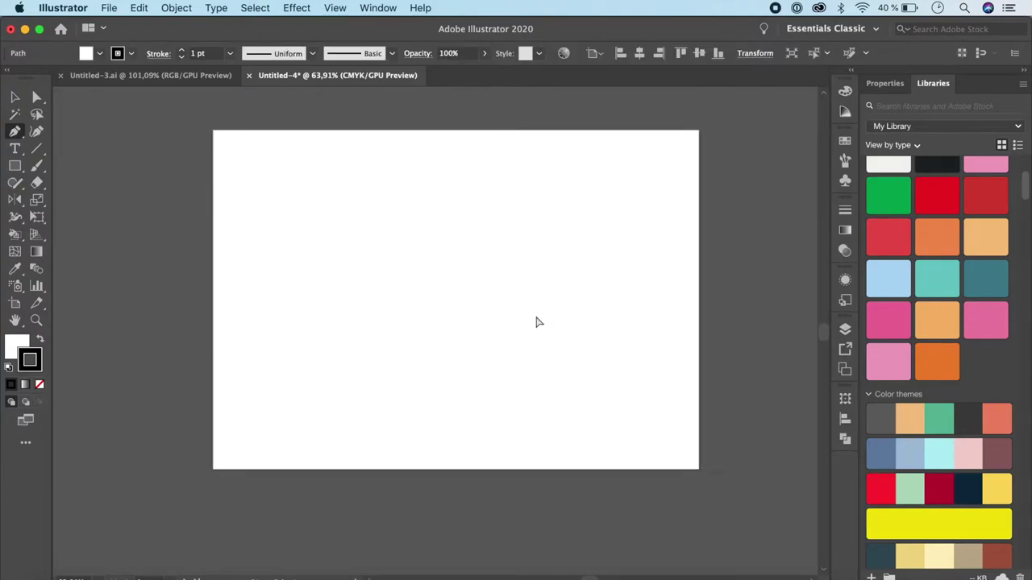
Step: Draw a closed, upright teardrop petal about 1.38 in wide and 2.45 in high near the artboard's center, pointed at its base, and deselect it
left_click(431, 337)
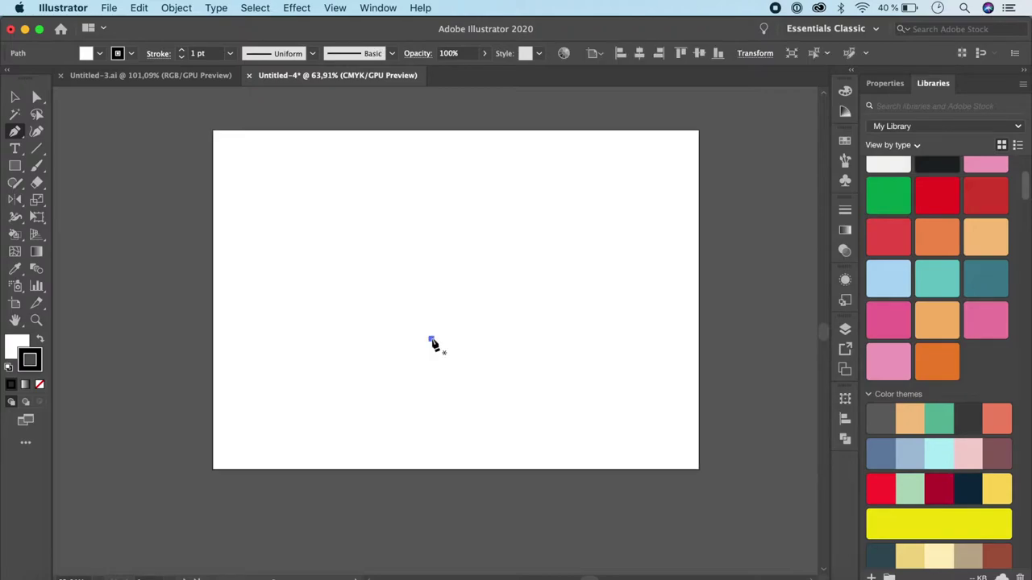
left_click_drag(431, 198, 524, 217)
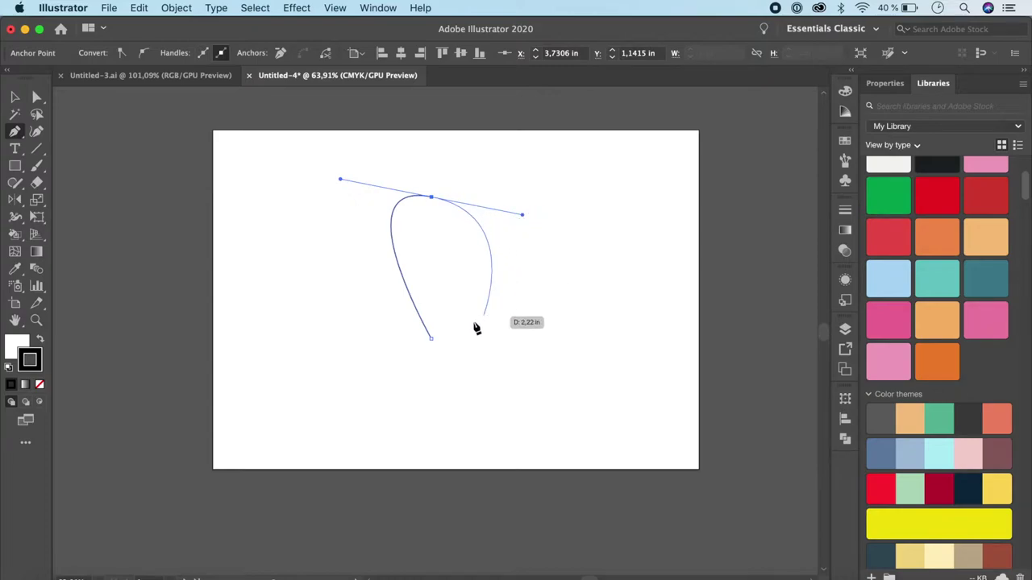
left_click(431, 339)
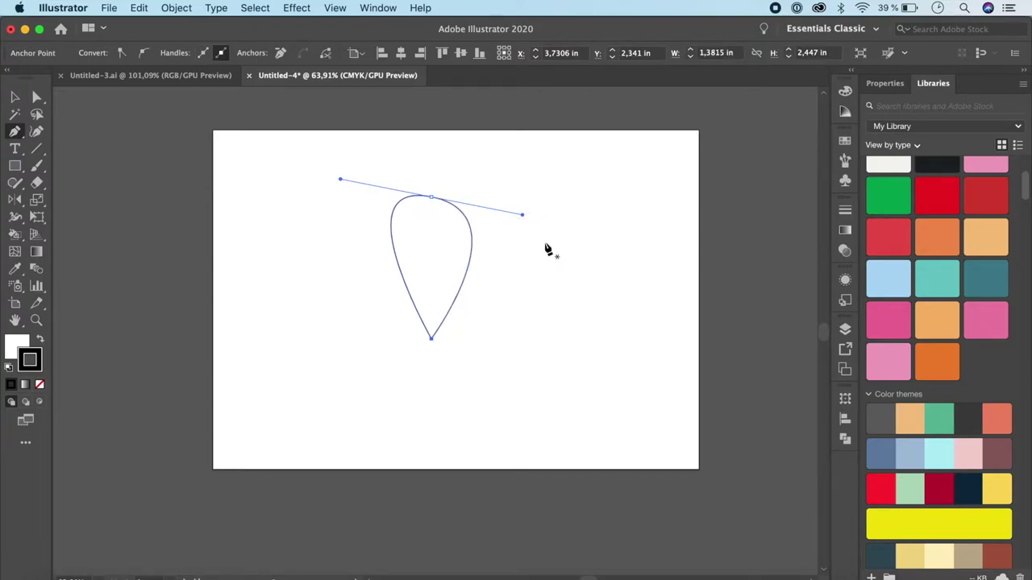
key("v")
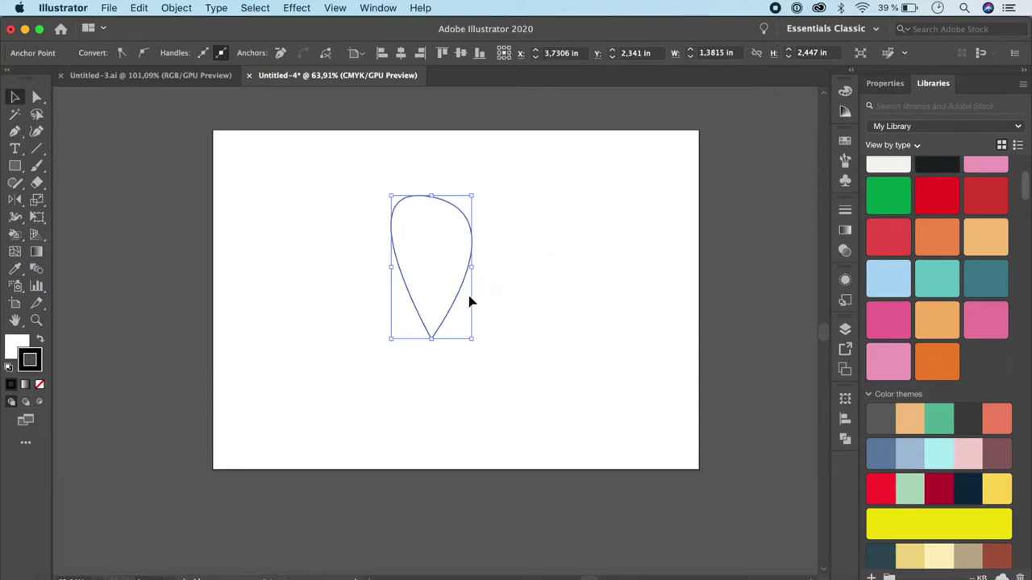
left_click(571, 263)
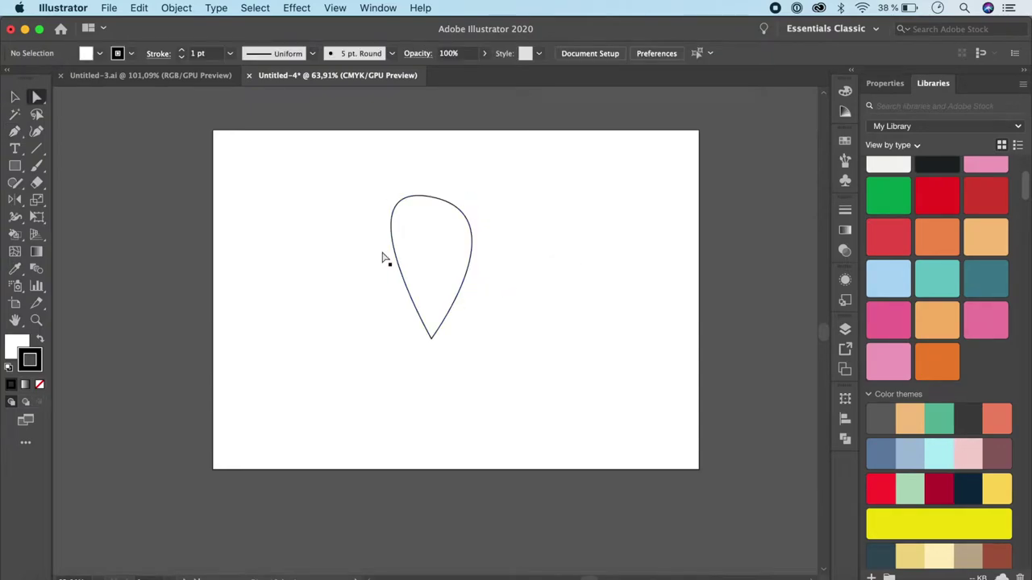
Step: Draw a closed side petal about 2.37 in wide and 1.63 in high, curving out to the left from the first petal's bottom point
left_click(14, 134)
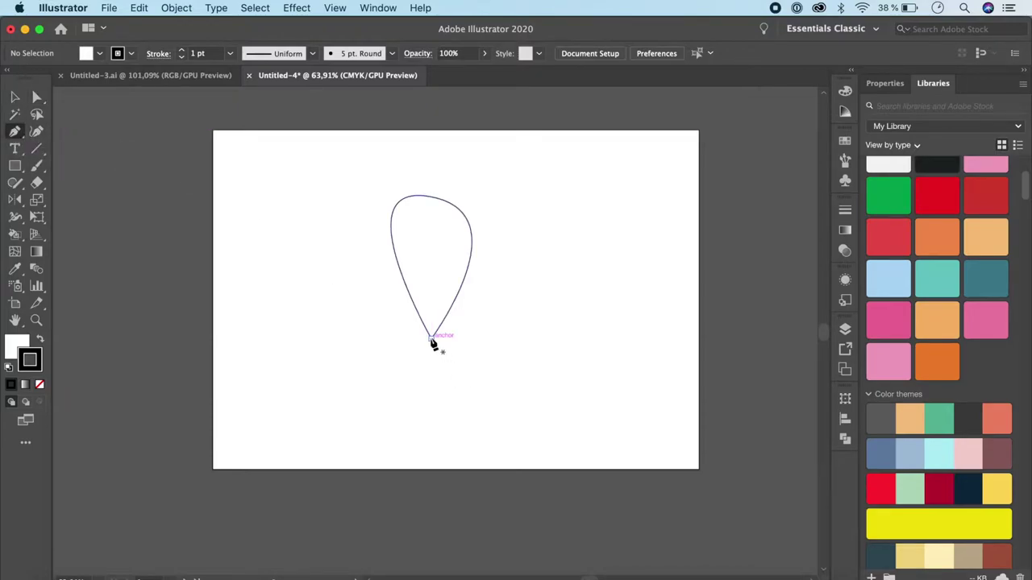
left_click(431, 339)
left_click_drag(323, 247, 218, 276)
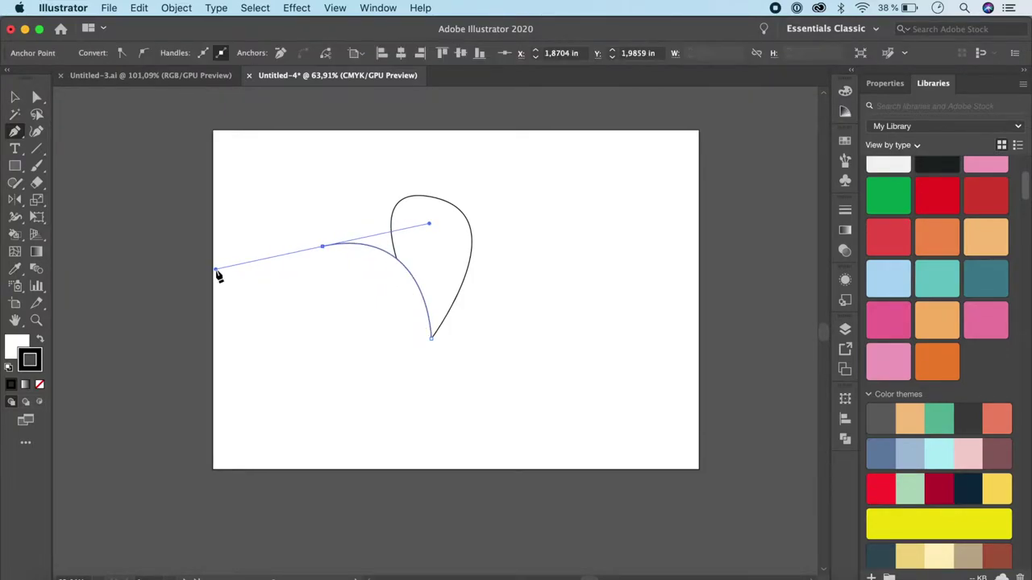
left_click(432, 339)
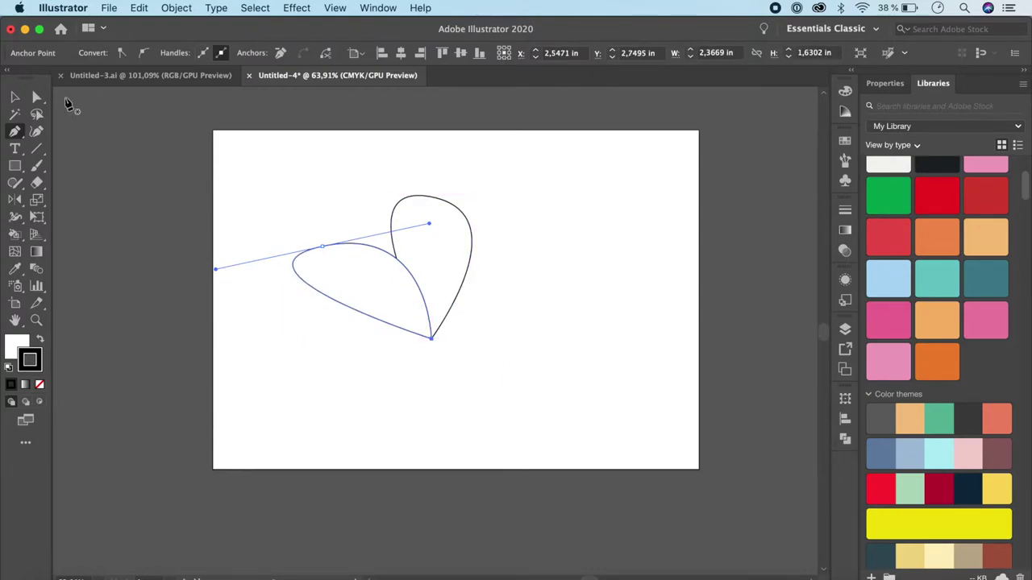
Step: Shorten the left petal's outer curve handle, then pull its outer tip and lower edge inward with the Curvature tool
left_click(37, 97)
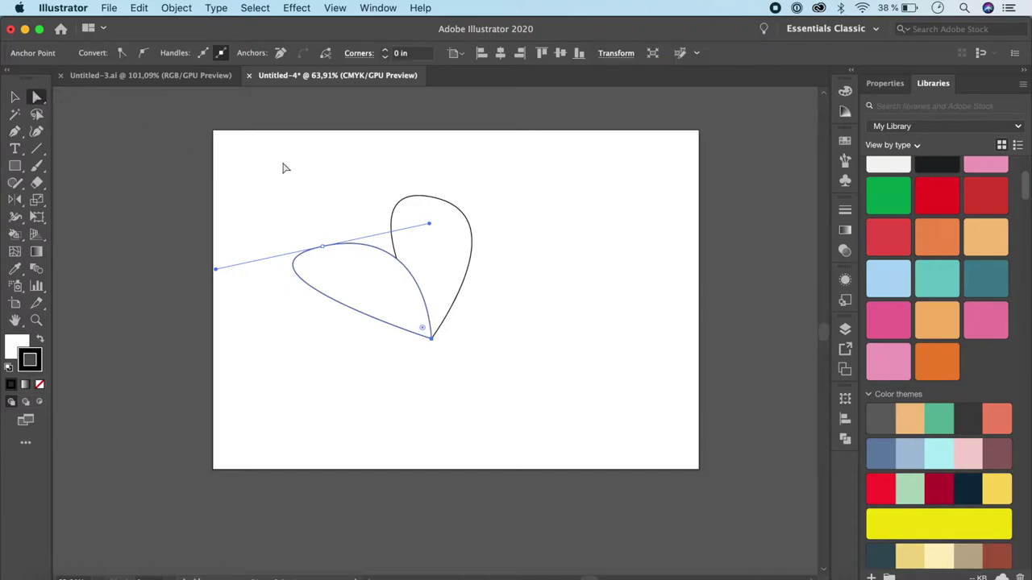
left_click_drag(216, 270, 238, 273)
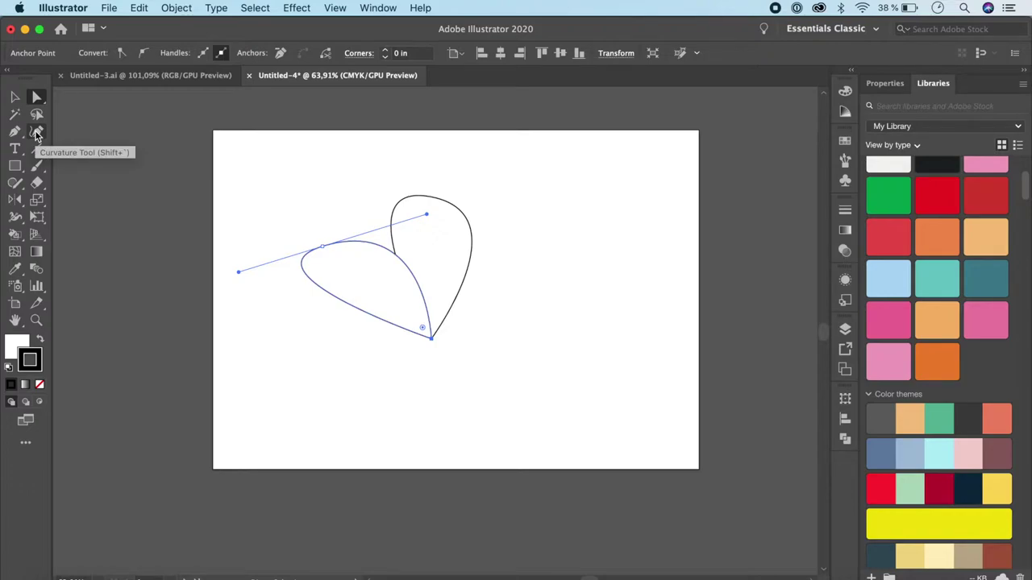
left_click(37, 134)
left_click_drag(300, 268, 321, 289)
left_click(354, 323)
left_click_drag(354, 322, 377, 299)
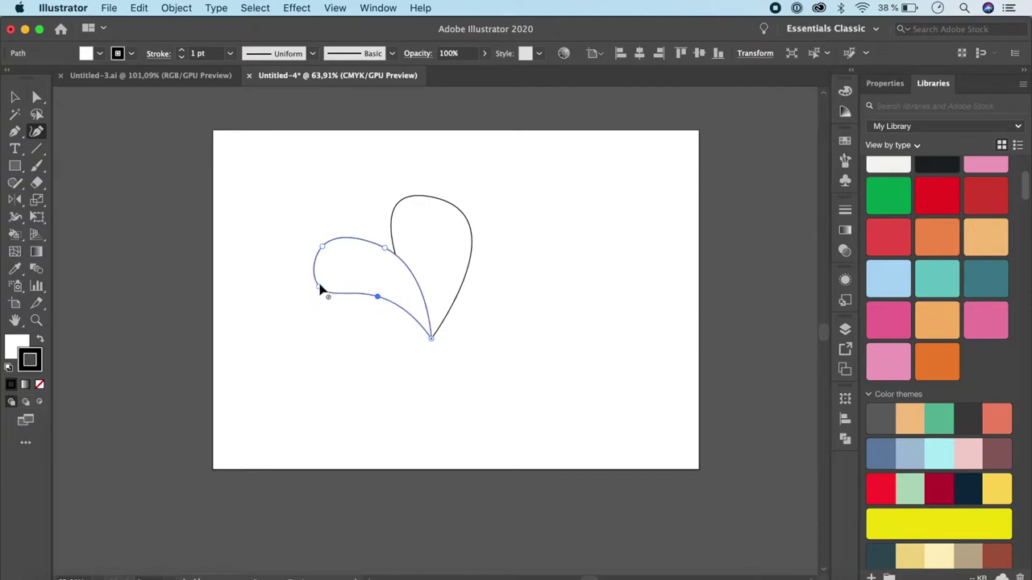
Step: Remove the left petal's lower outer curvature point, extend its tip slightly outward, bow its lower edge upward, and deselect it
key("Delete")
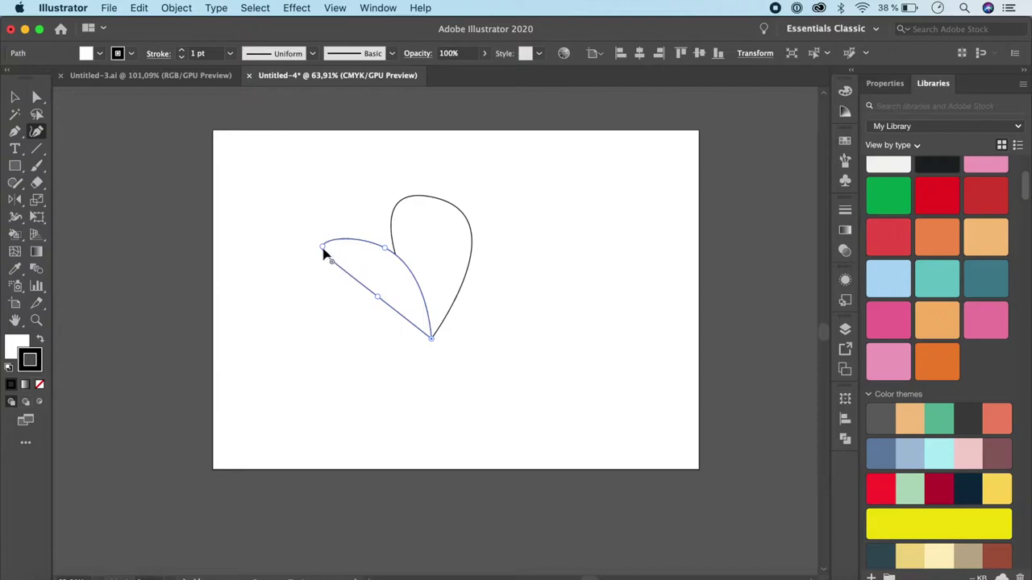
left_click_drag(322, 247, 315, 248)
left_click_drag(380, 298, 382, 288)
left_click(14, 97)
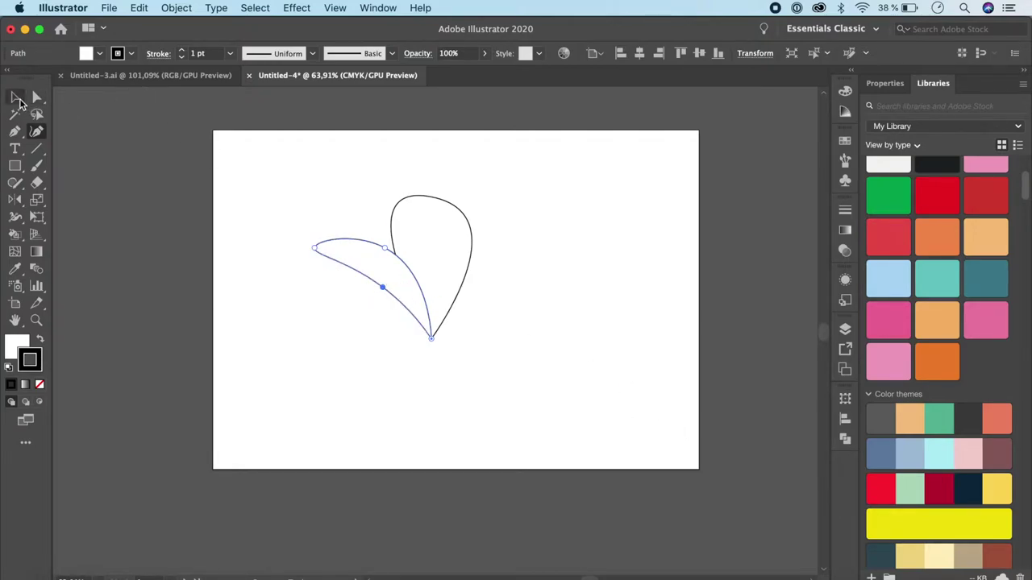
left_click(216, 184)
Step: Create a vertically reflected copy of the left petal and place it on the right so both petals share the same base point
left_click(421, 297)
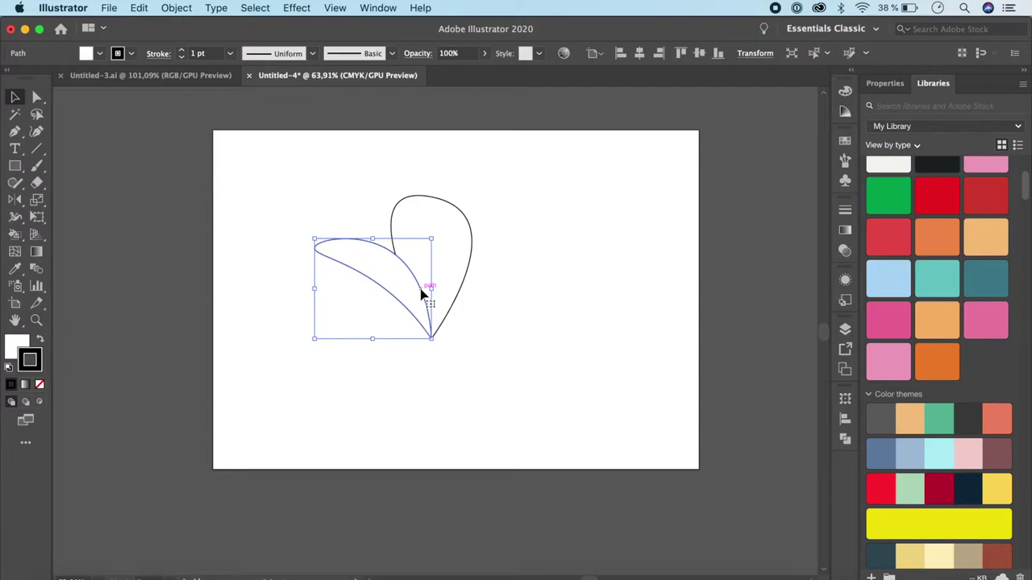
right_click(421, 295)
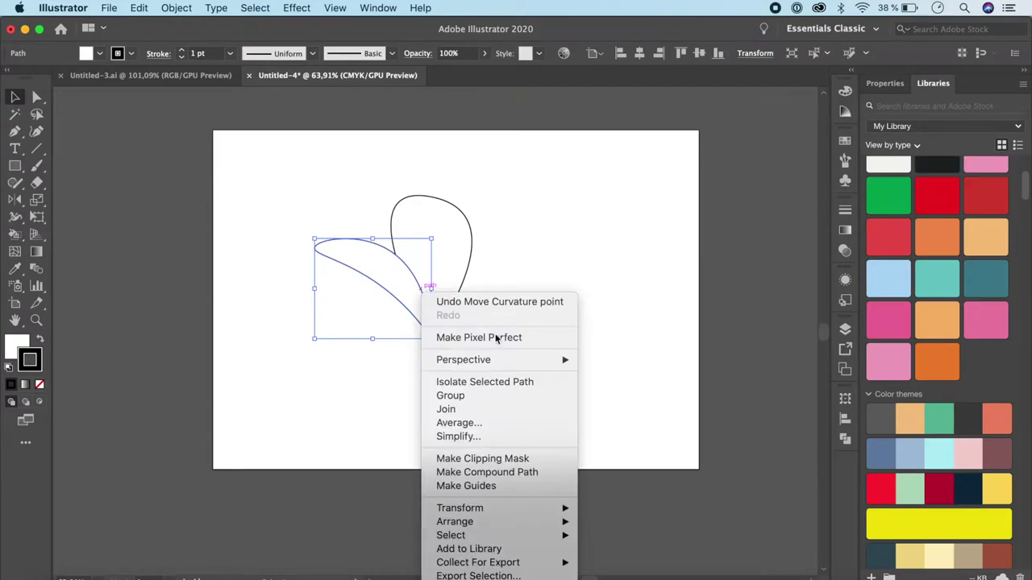
mouse_move(500, 511)
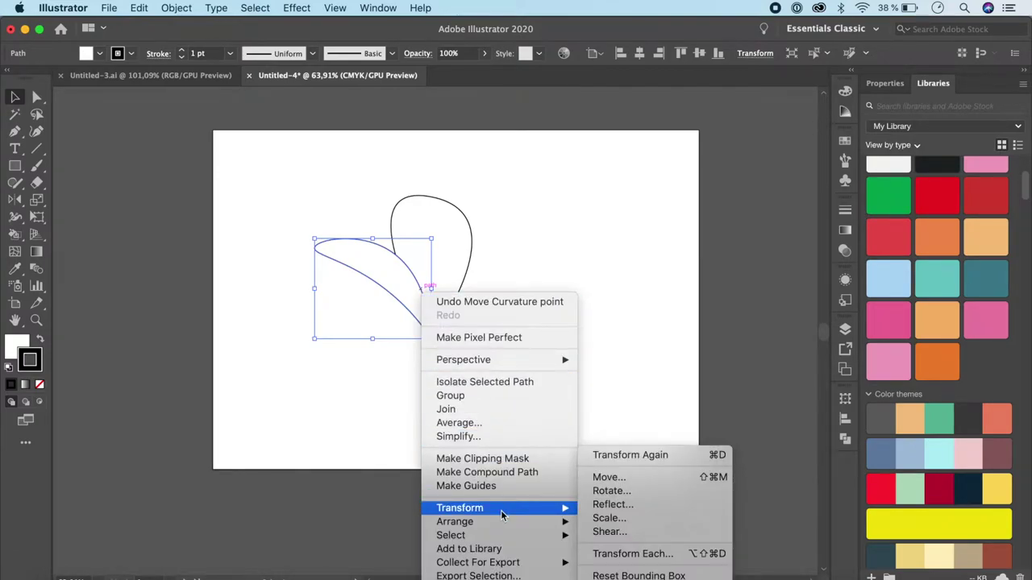
left_click(611, 505)
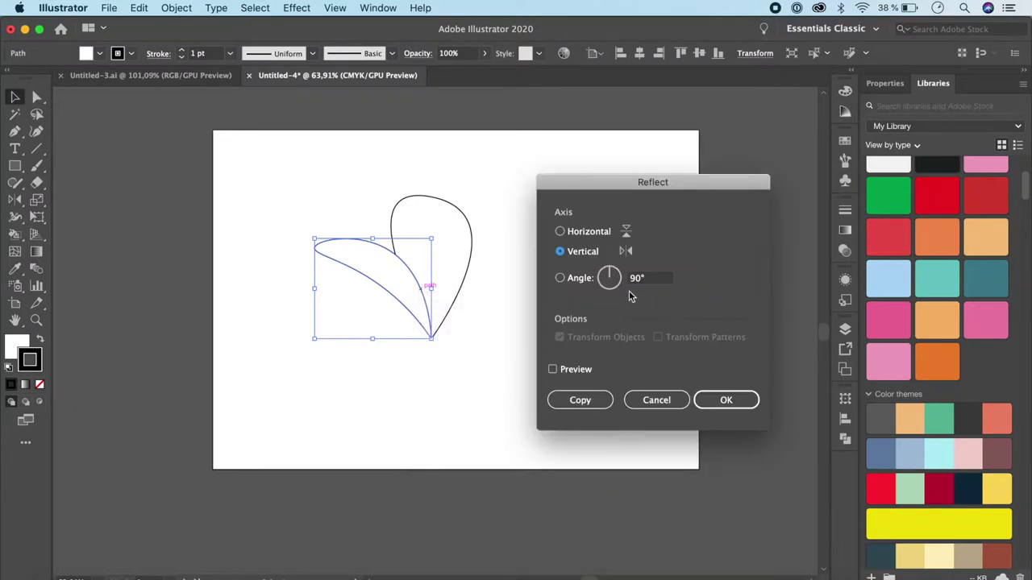
left_click(553, 369)
left_click(588, 401)
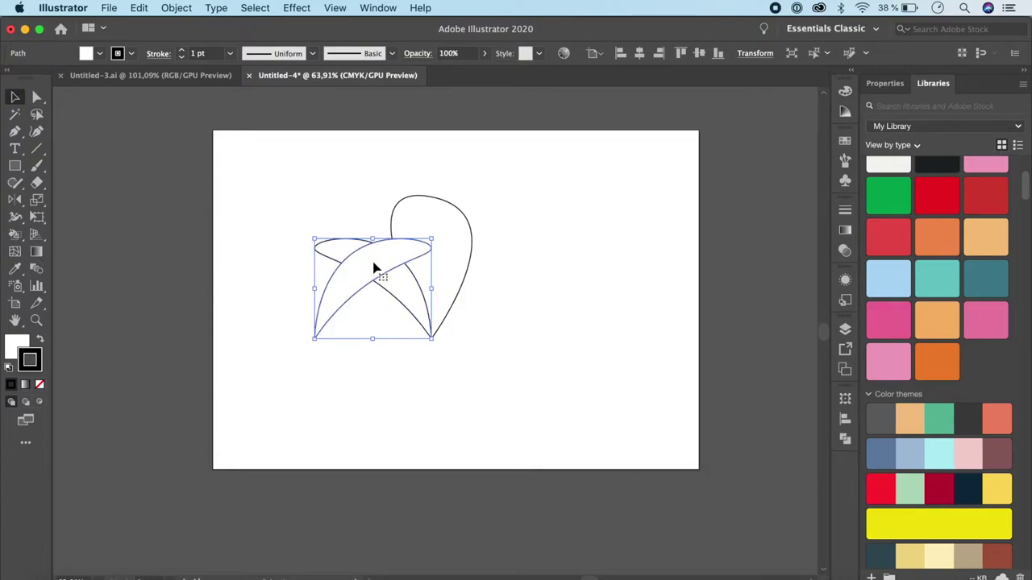
left_click_drag(373, 269, 494, 284)
left_click(642, 362)
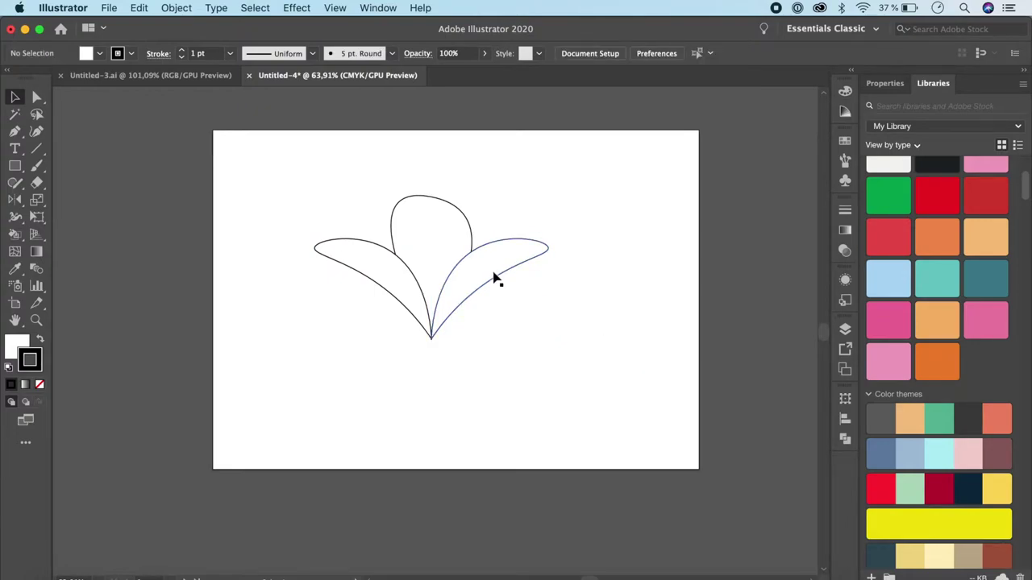
Step: Draw a closed petal about 2.6 in wide and 1.82 in high below the left petal with the Pen tool
left_click(14, 130)
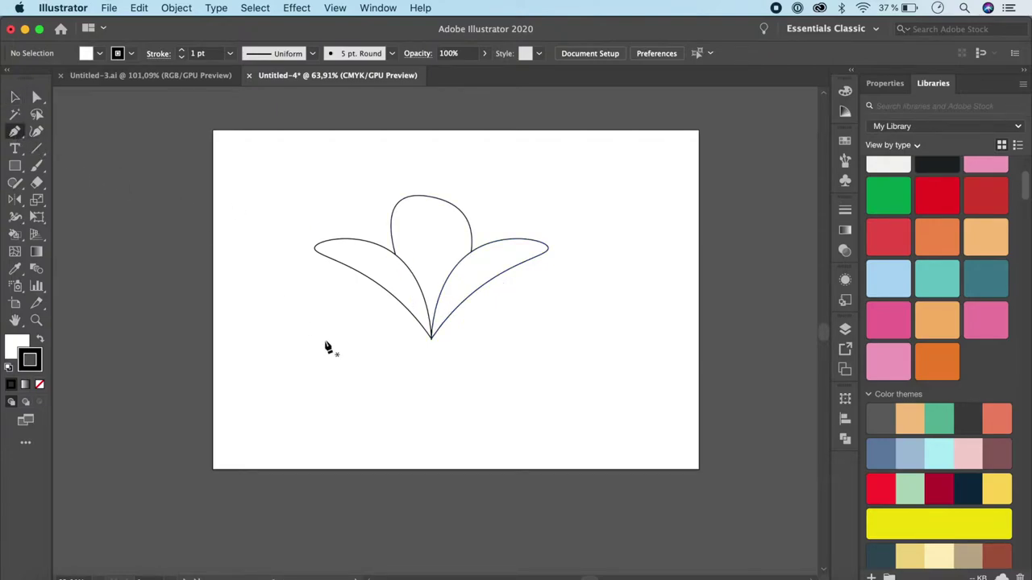
left_click(424, 416)
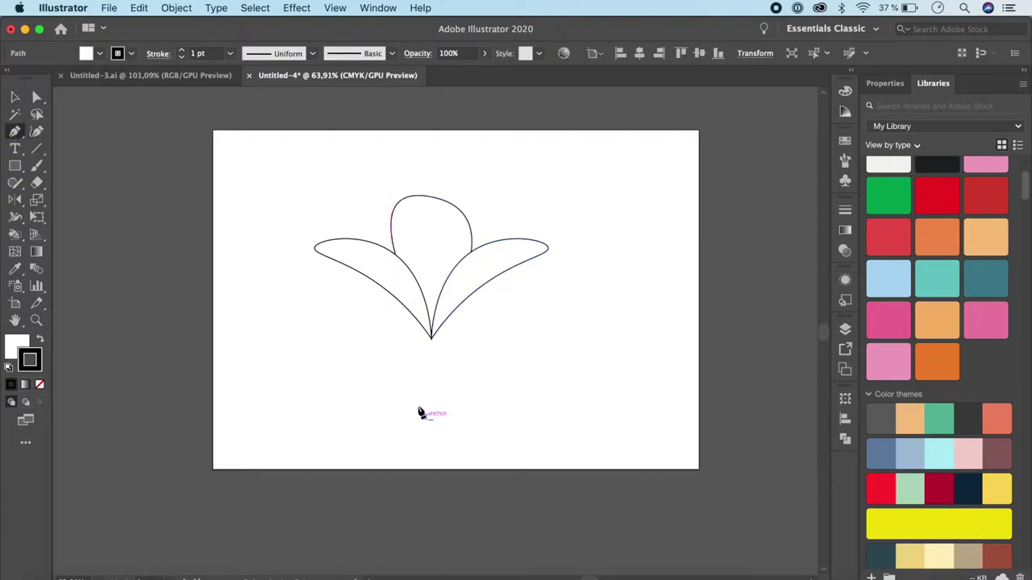
left_click(300, 321)
left_click_drag(298, 322, 200, 359)
left_click_drag(195, 358, 196, 358)
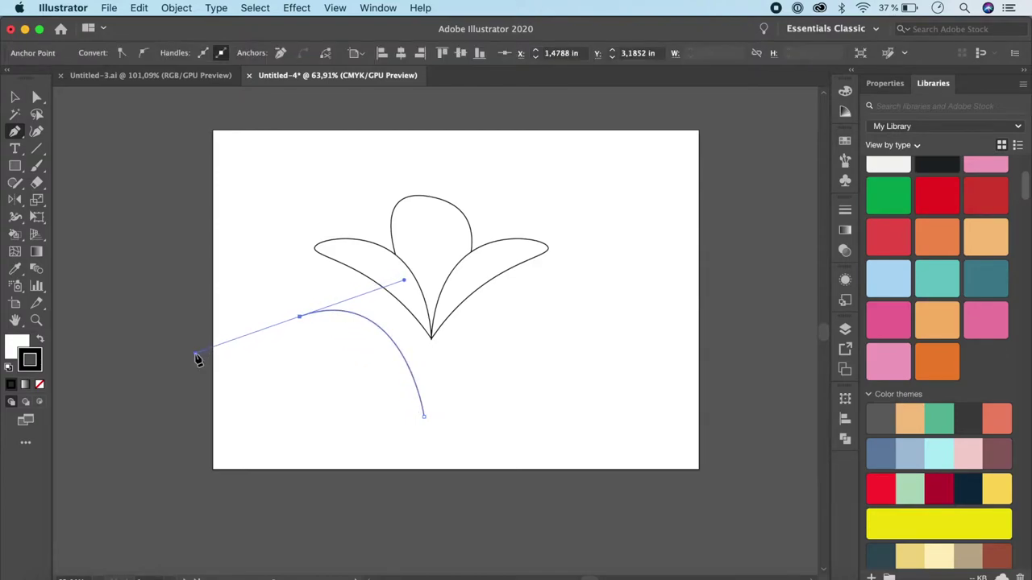
left_click(424, 417)
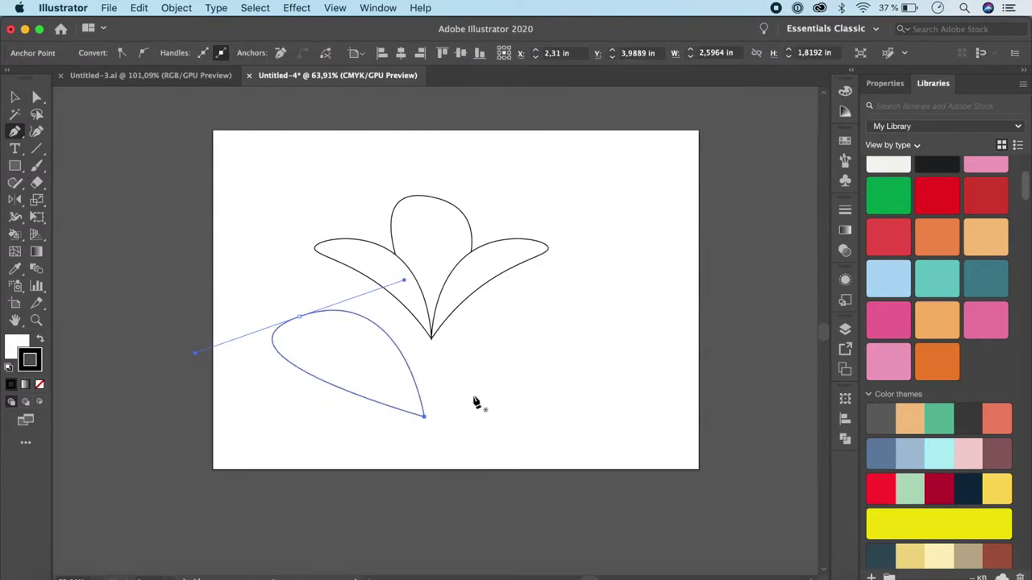
Step: Reshape the lower petal into a slender curved leaf by adjusting its handle and pulling its lower edge inward with the Curvature tool
left_click(35, 97)
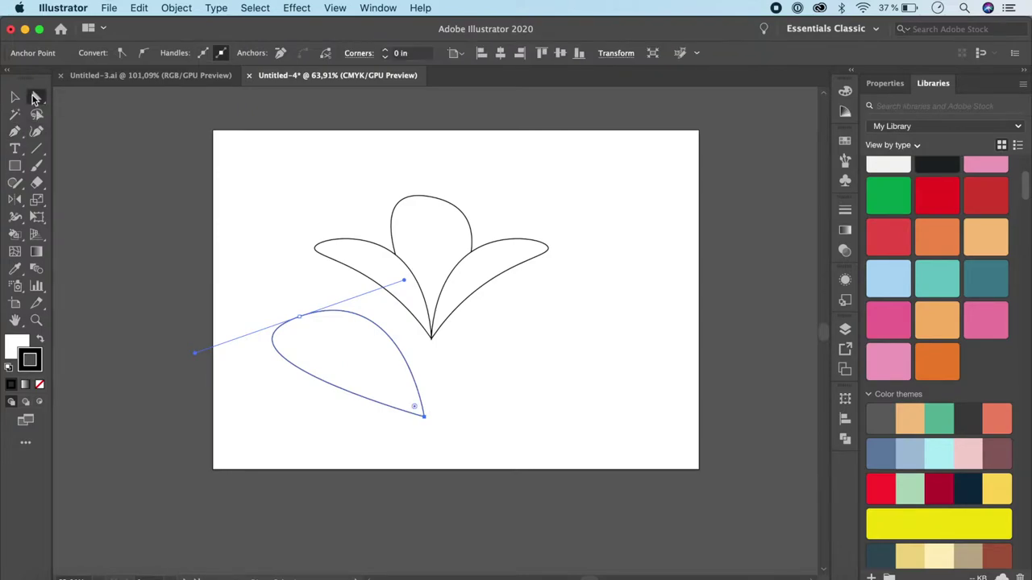
left_click_drag(195, 358, 222, 364)
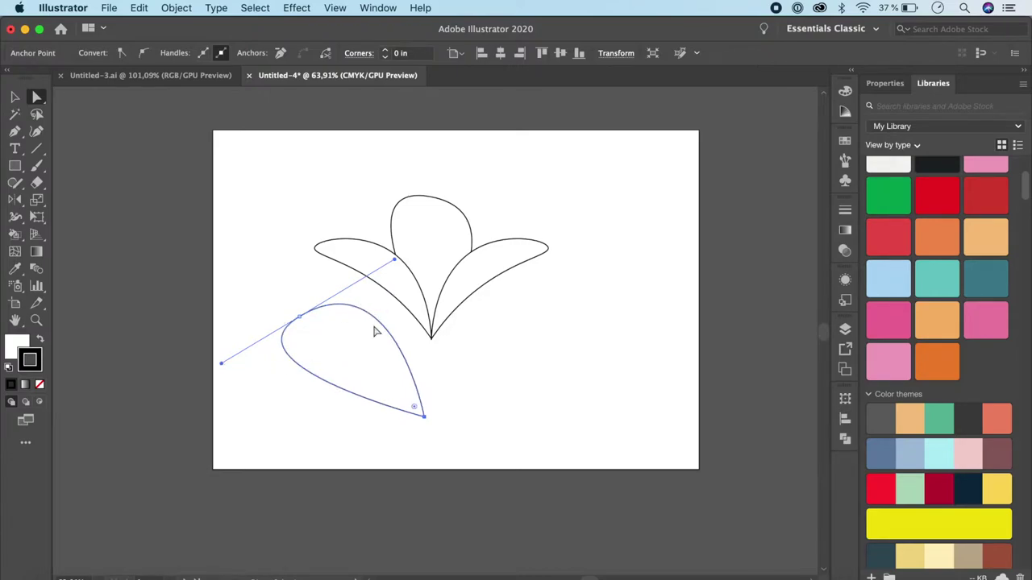
left_click(36, 131)
mouse_move(281, 341)
left_mouse_down()
mouse_move(295, 363)
mouse_move(373, 393)
mouse_move(351, 395)
left_mouse_up()
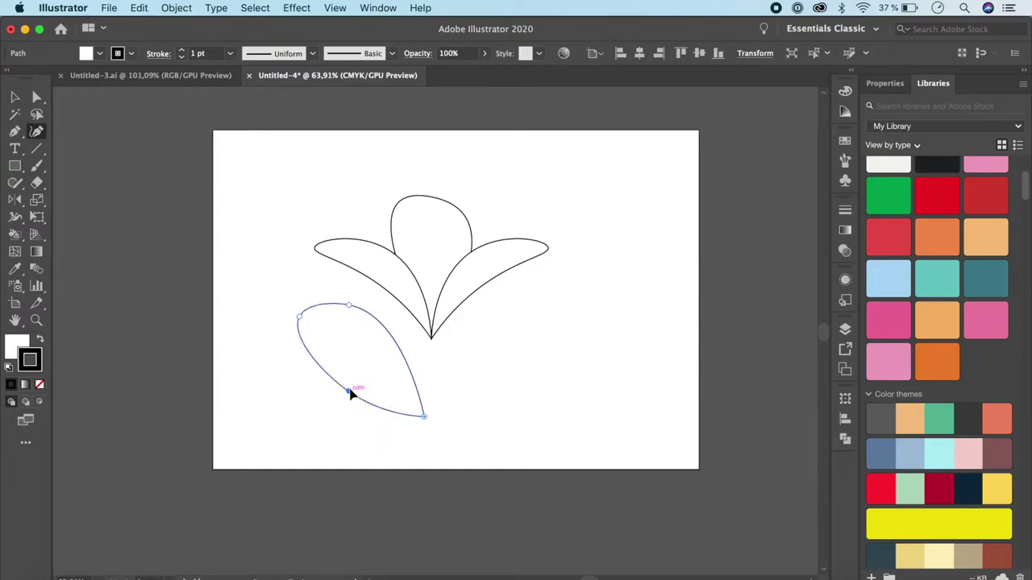
left_click(302, 341)
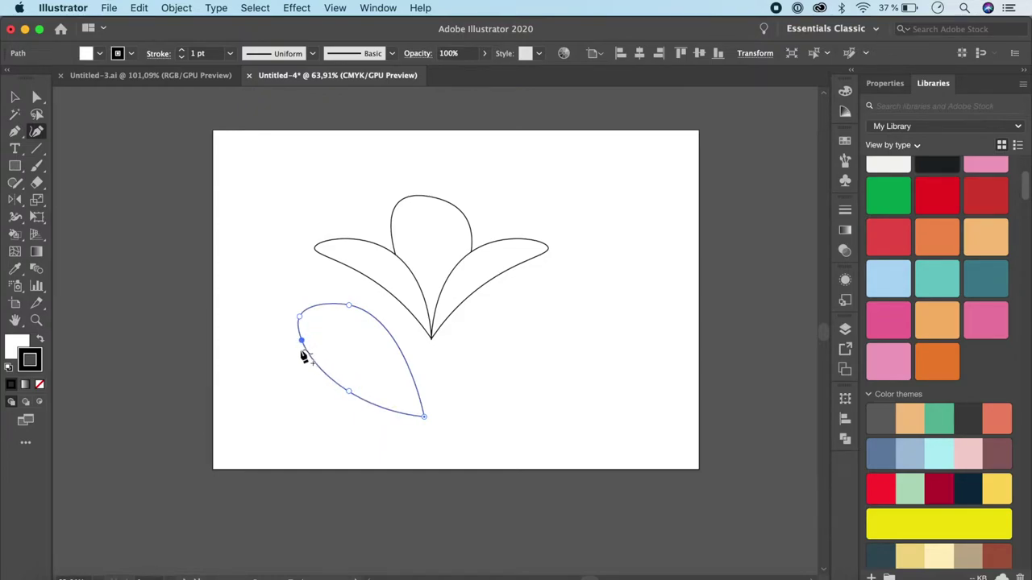
key("Delete")
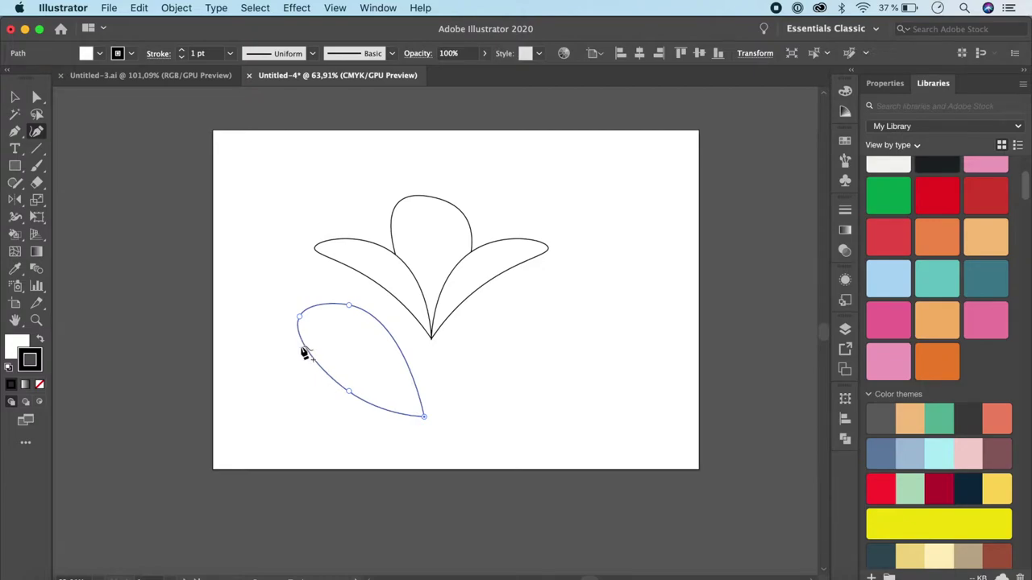
left_click_drag(351, 395, 362, 359)
Step: Undo the stray curvature point and delete the extra lower petal
left_click(563, 389)
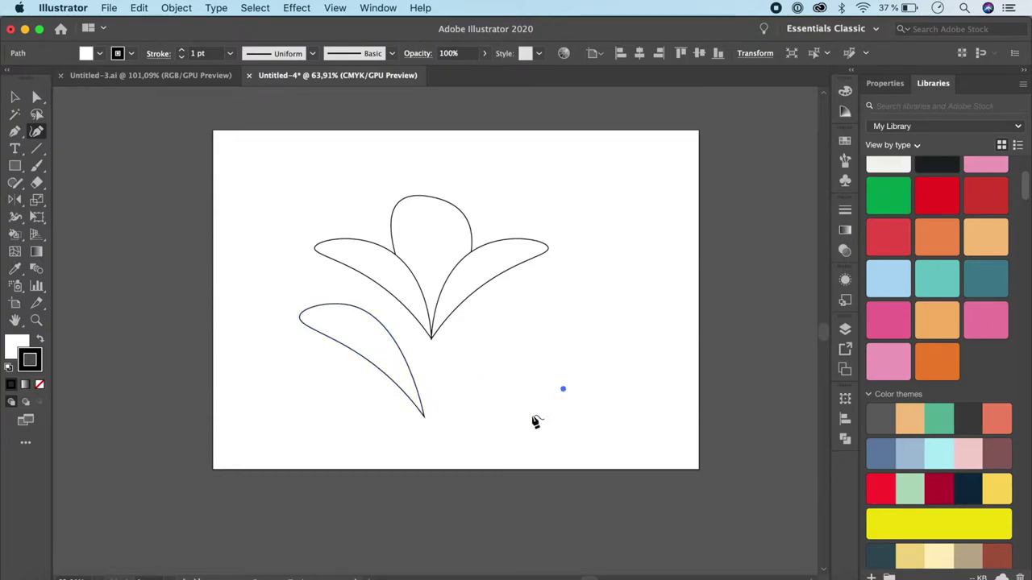
key("super+z")
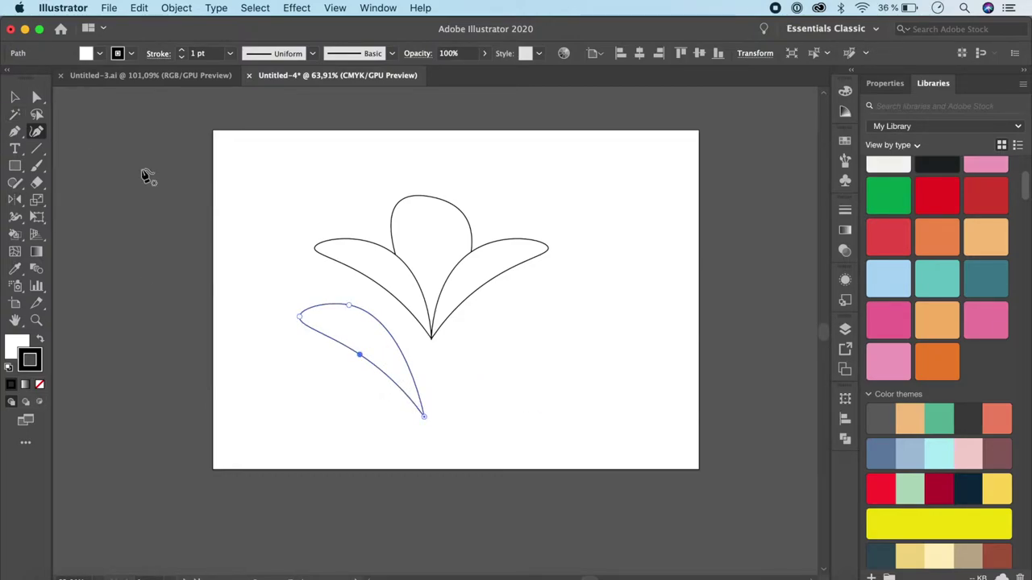
key("v")
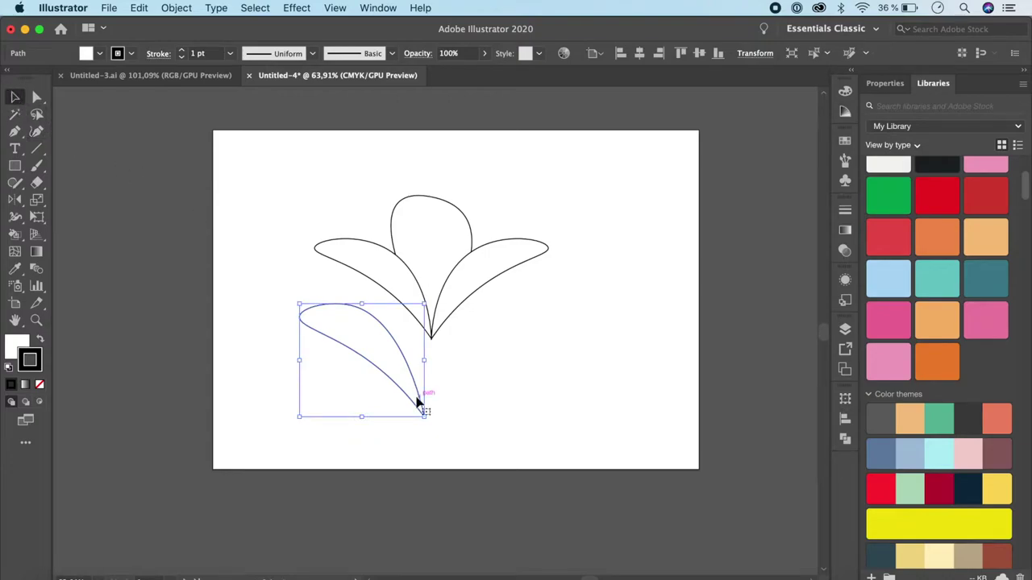
key("Delete")
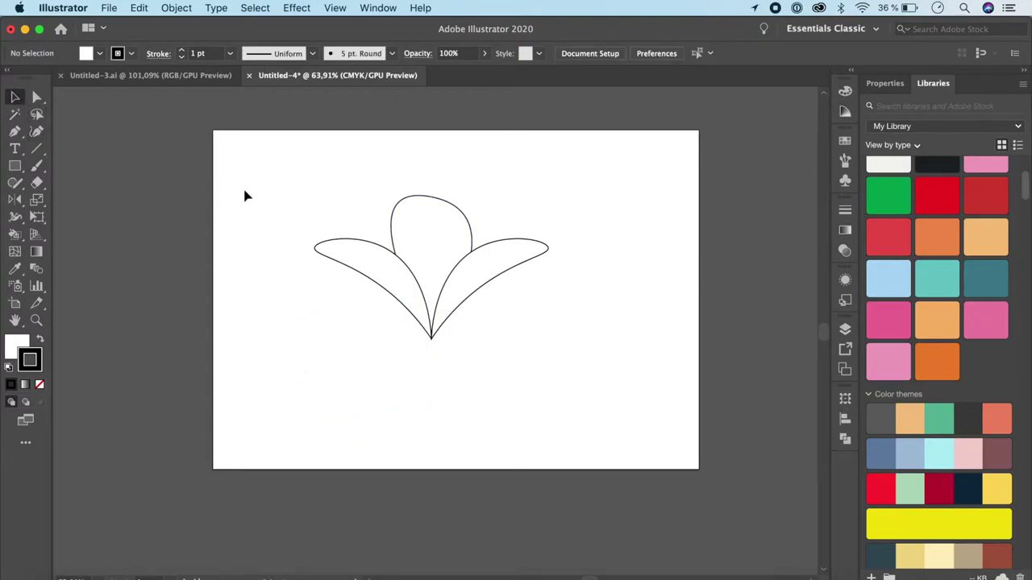
Step: Give all three petals a cream stroke from ghost surrender and a dark gray Retro Shop fill, and move the flower across the artboard's left edge
left_click_drag(286, 183, 645, 388)
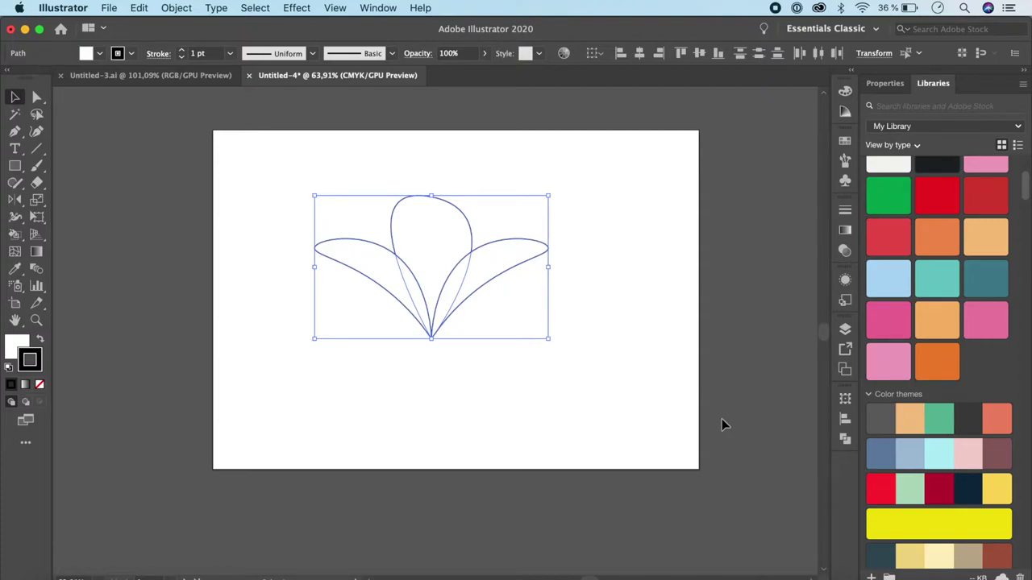
scroll(972, 523, "down", 1)
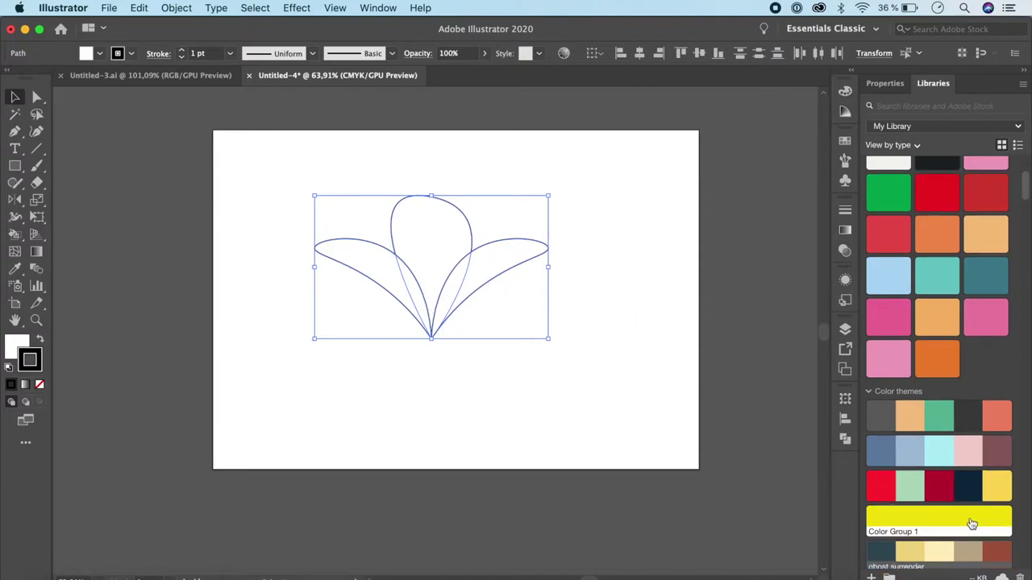
left_click(944, 556)
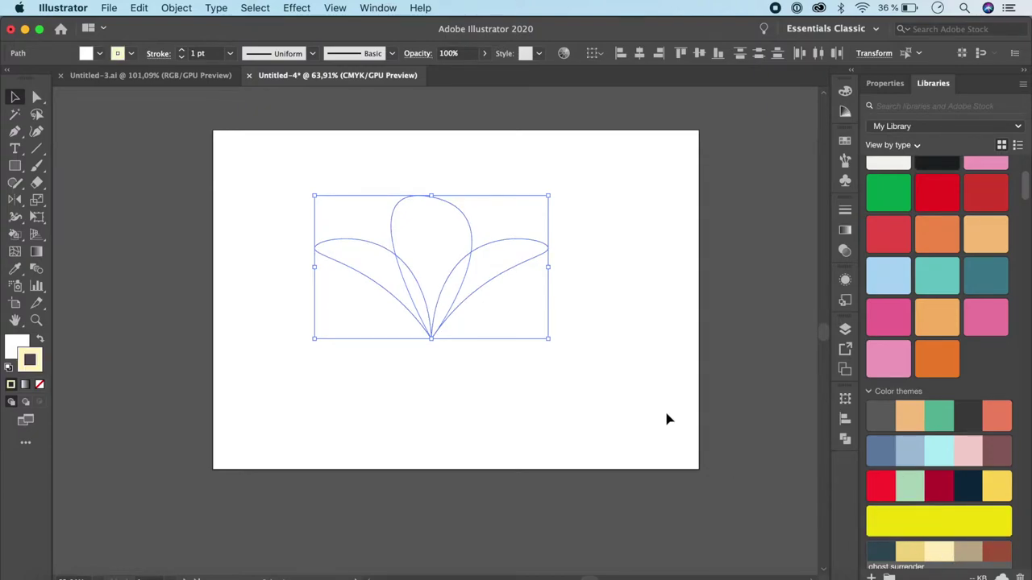
left_click(18, 347)
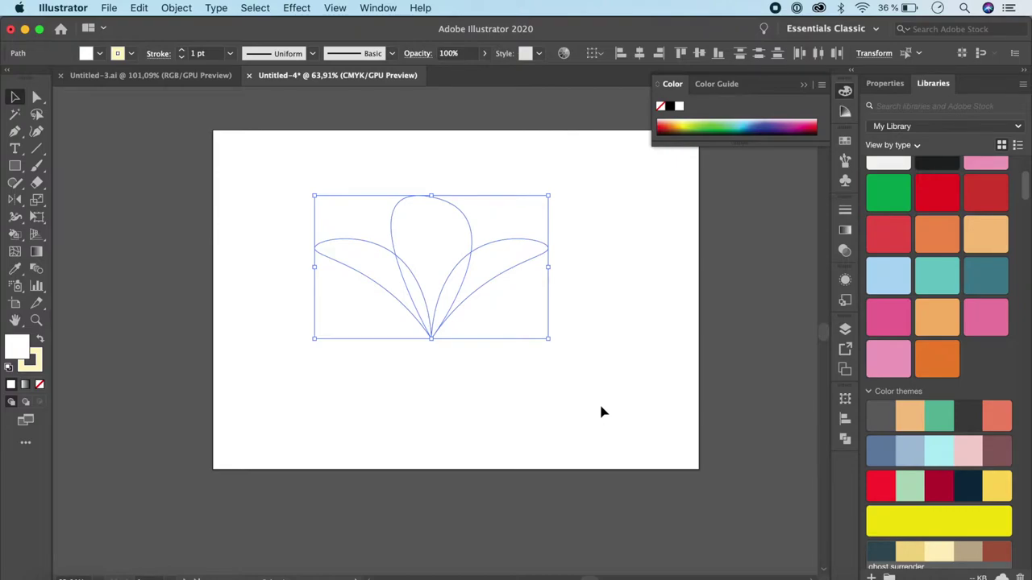
left_click(967, 413)
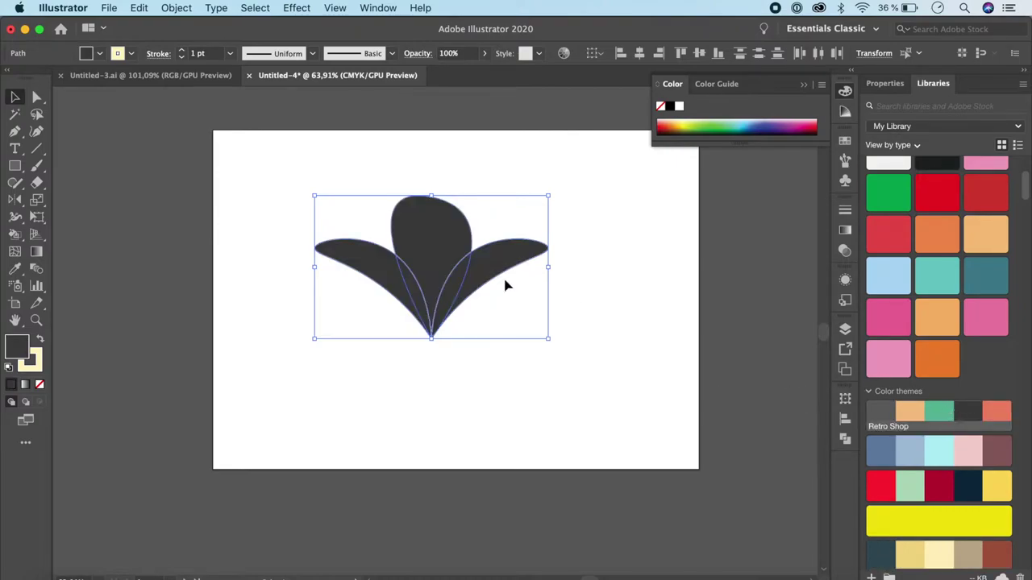
left_click_drag(497, 289, 246, 301)
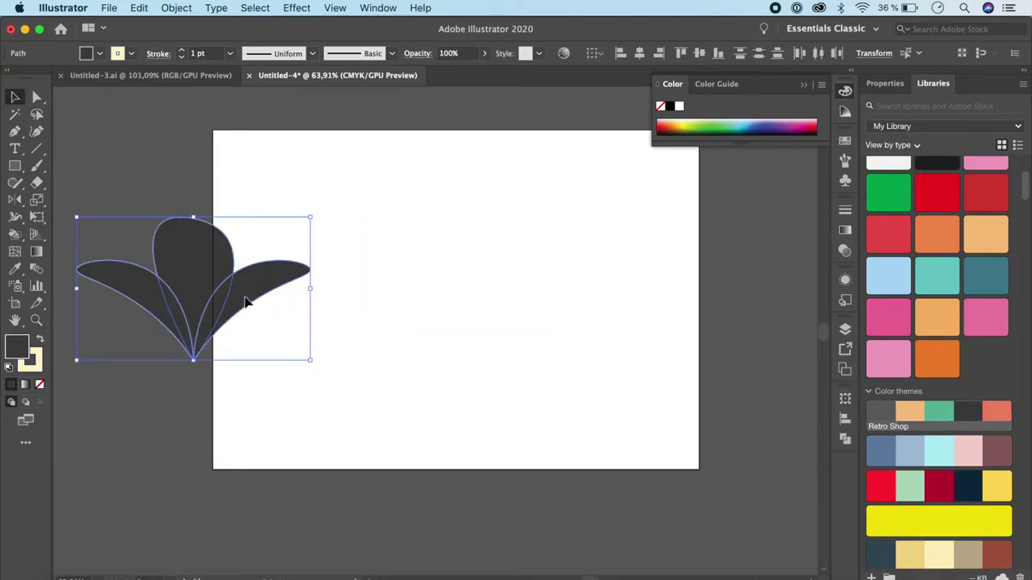
Step: Duplicate the dark flower to the middle of the artboard and fill the copy with the coral color from the Retro Shop theme
left_click(342, 406)
left_click_drag(214, 169, 305, 379)
left_click_drag(220, 314, 471, 314)
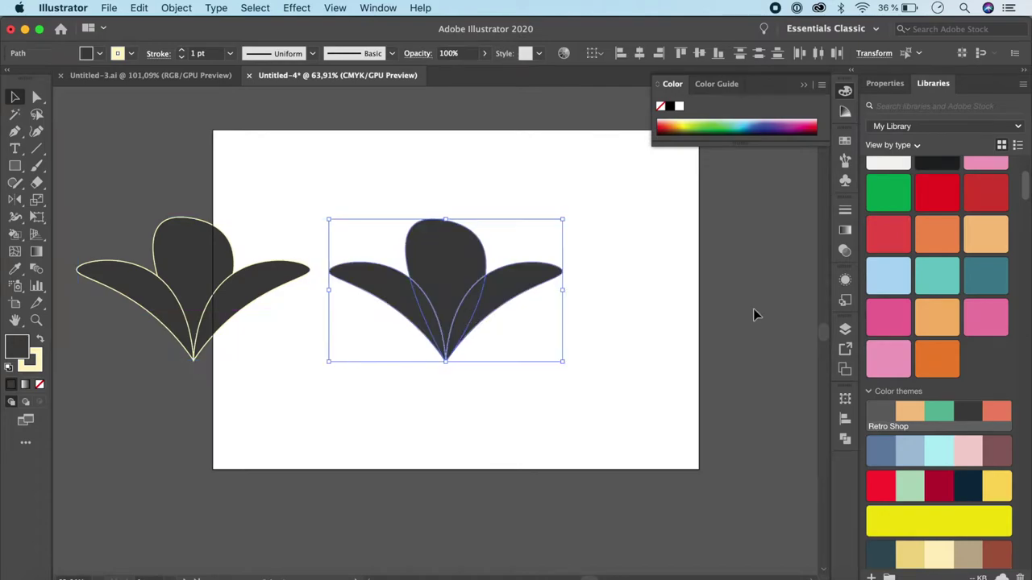
left_click(996, 412)
Step: Duplicate the coral flower across the artboard's right edge and fill the copy with the light orange color from the Retro Shop theme
left_click(435, 270)
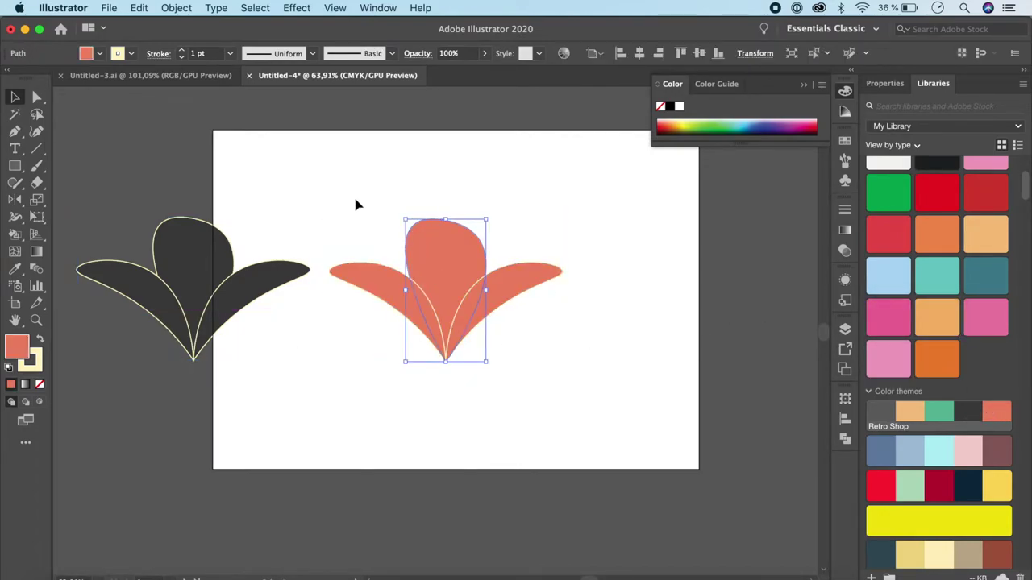
left_click(472, 315)
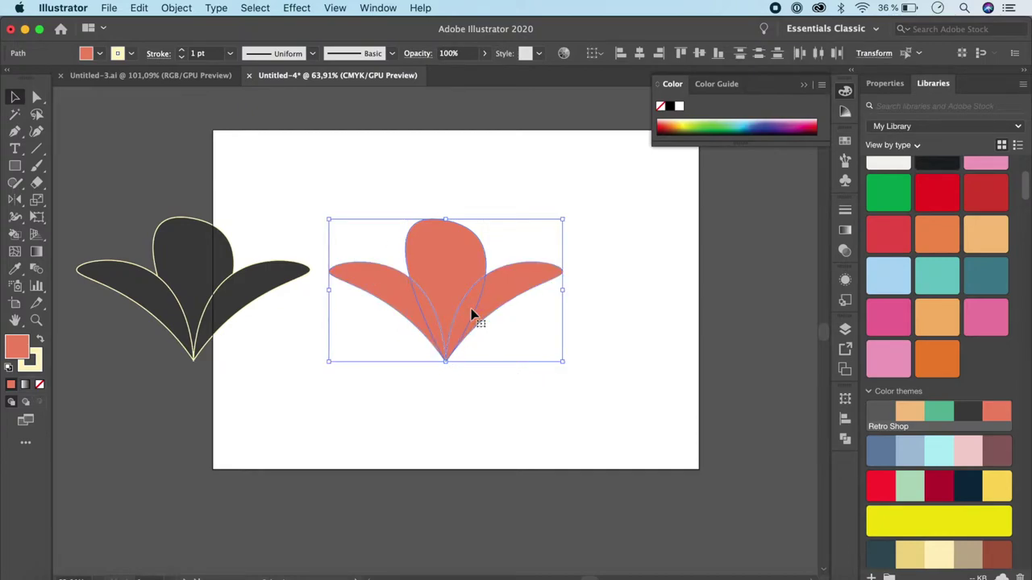
left_click_drag(472, 314, 728, 317)
left_click(915, 415)
Step: Select all three flowers and change their stroke color to white
left_click_drag(91, 184, 756, 380)
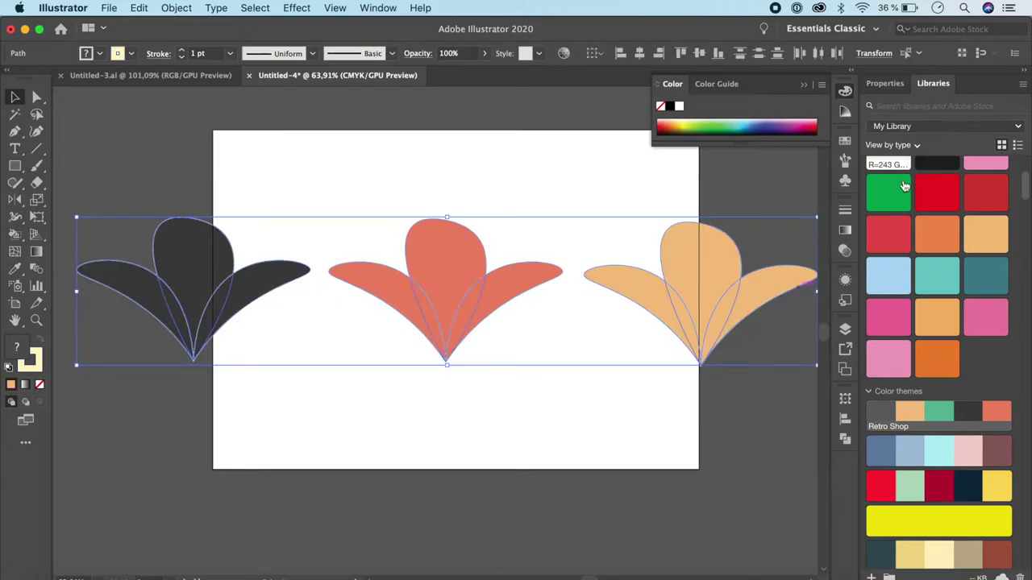
scroll(910, 202, "up", 5)
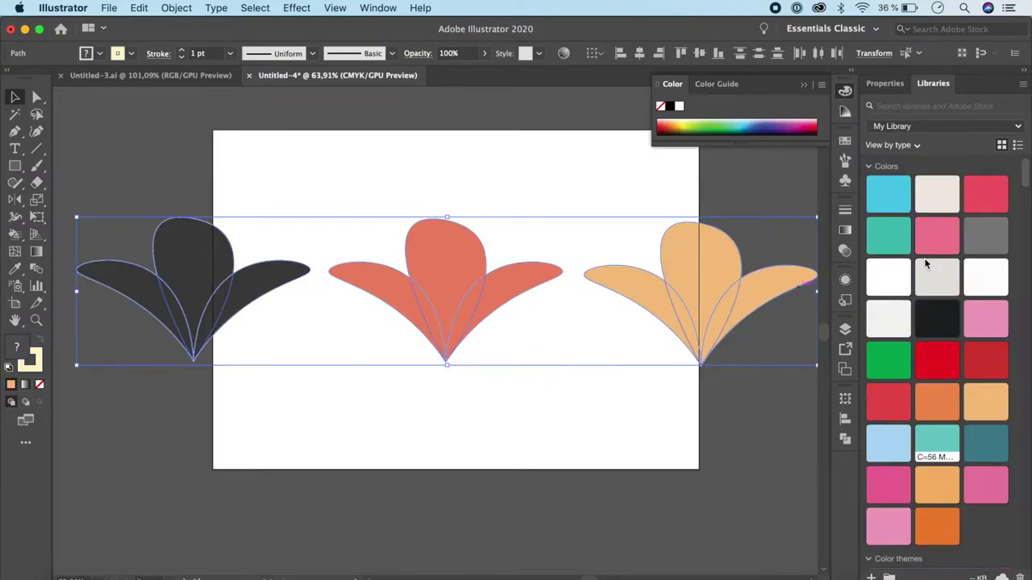
left_click(845, 140)
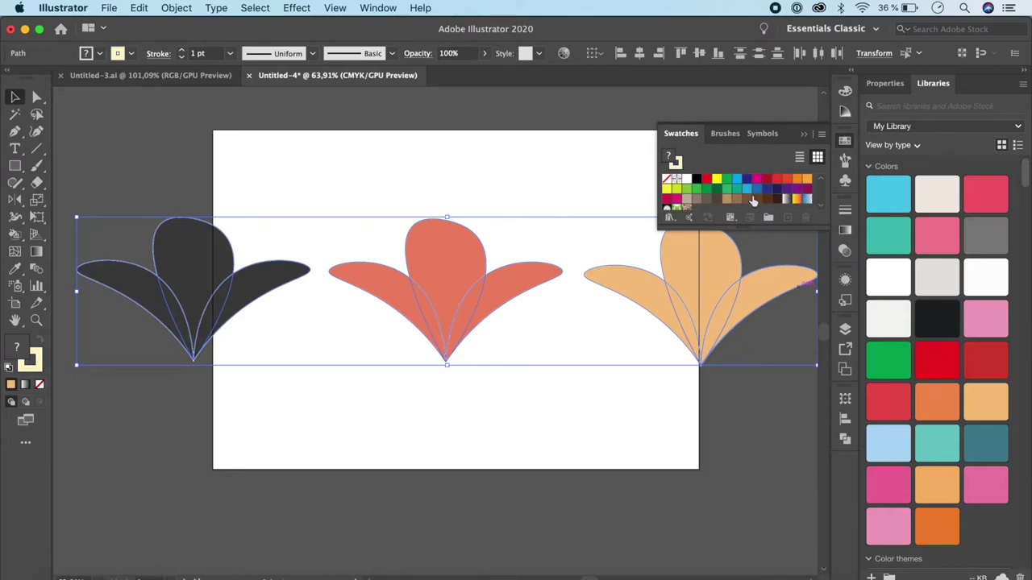
left_click(375, 7)
left_click(376, 7)
left_click(686, 181)
left_click(36, 364)
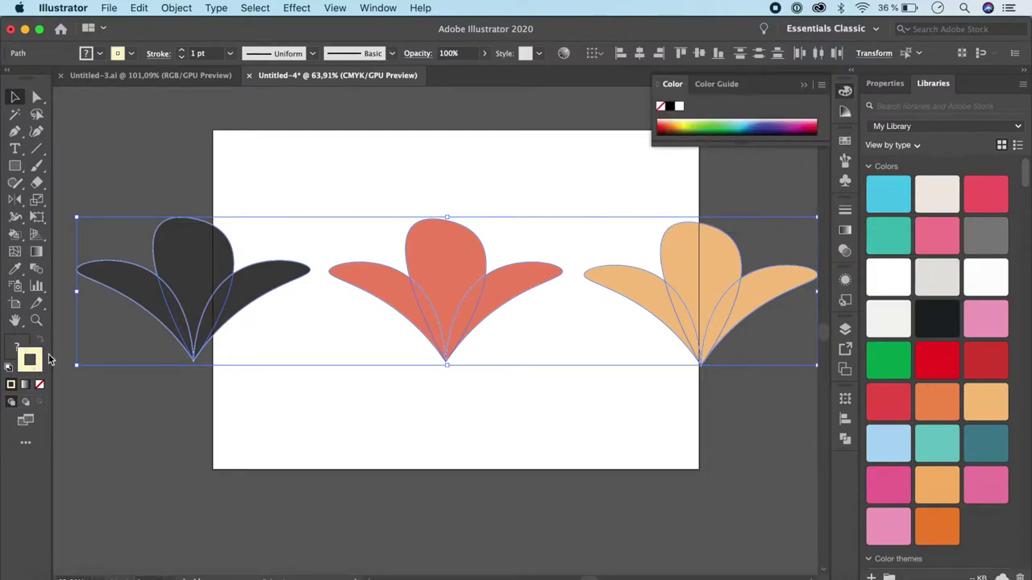
left_click(679, 106)
left_click(292, 398)
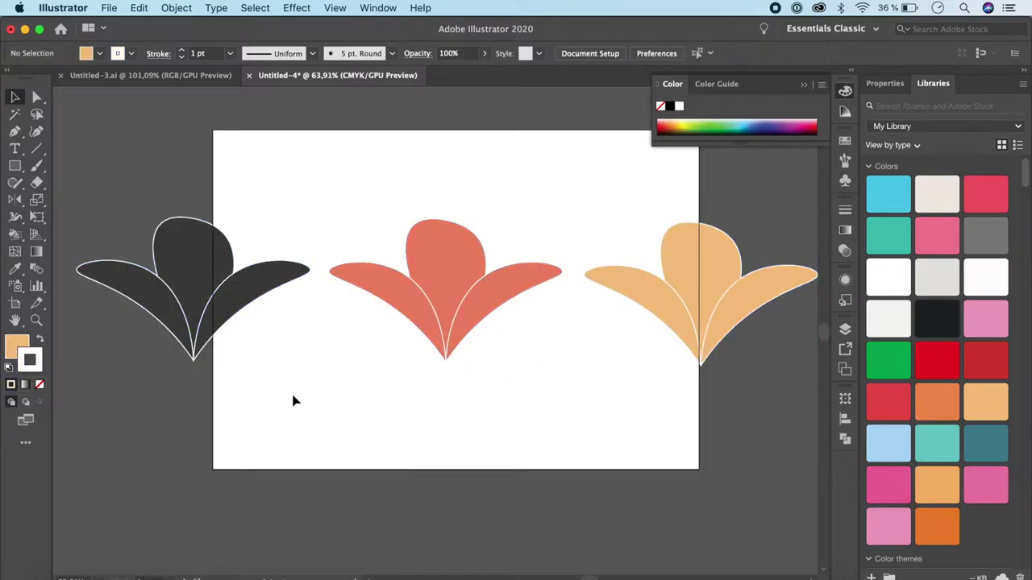
Step: Draw a vertical stem line from the dark flower's base and give it the dark gray Retro Shop stroke
left_click(37, 152)
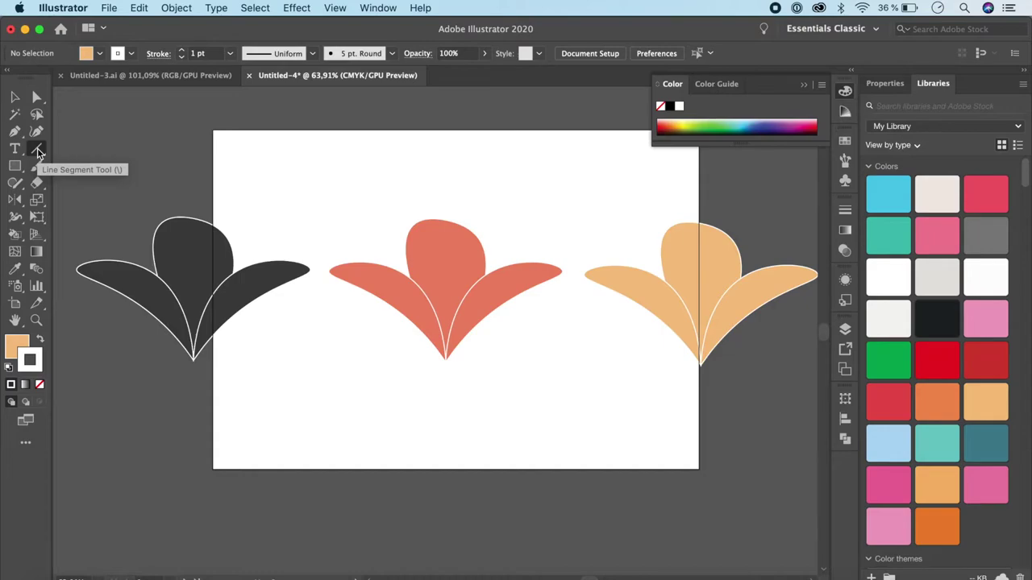
left_click_drag(37, 152, 96, 153)
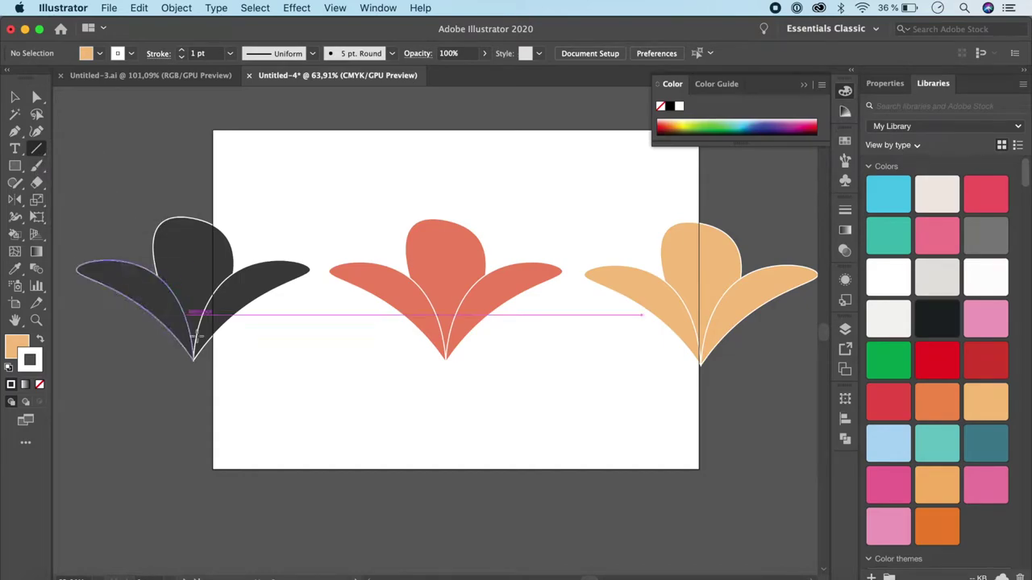
left_click_drag(192, 360, 188, 564)
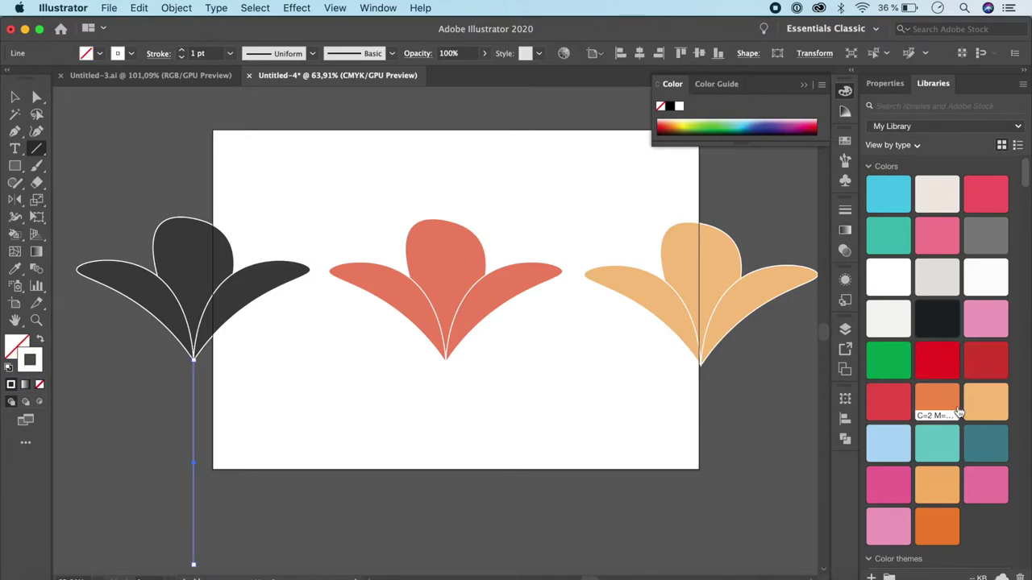
scroll(951, 379, "down", 5)
key("x")
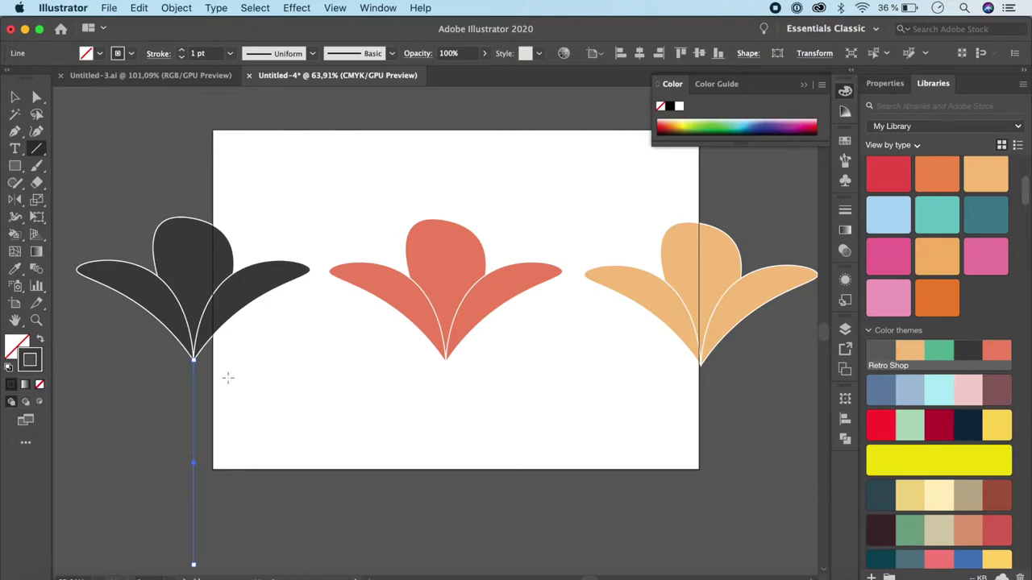
key("v")
left_click(304, 416)
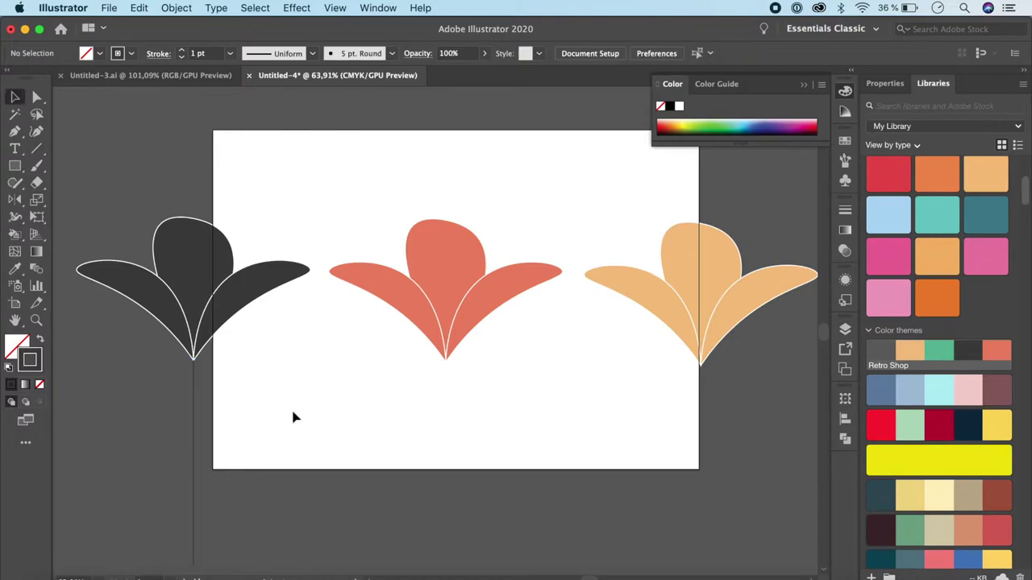
Step: Duplicate the stem under the coral and light orange flowers and scale all the stemmed flowers down
left_click(193, 400)
left_click_drag(195, 403, 702, 413)
scroll(396, 333, "down", 3, "alt")
left_click_drag(224, 258, 500, 389)
left_click(456, 486)
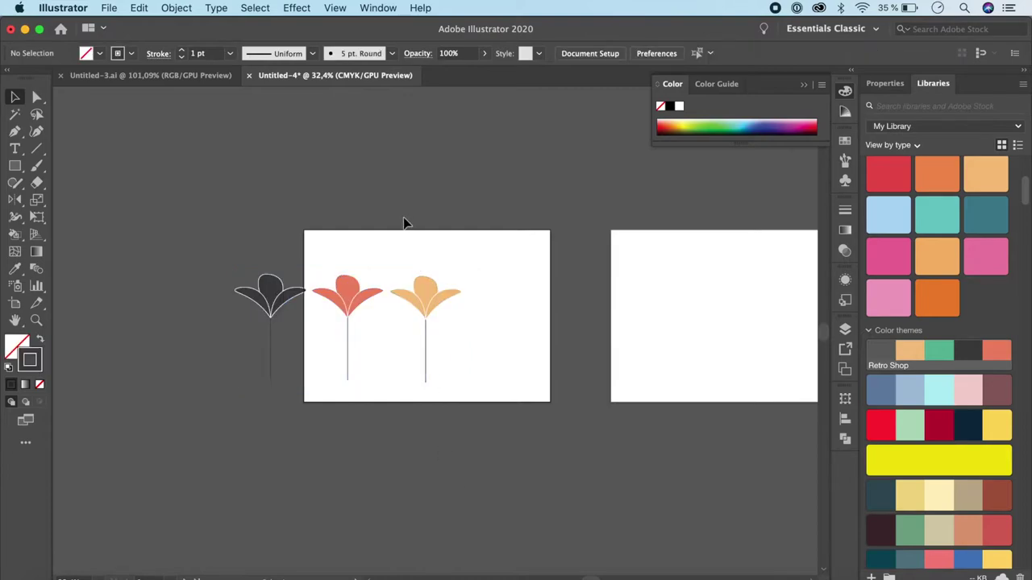
Step: Group the flowers with their stems and arrange them as a staggered cluster in the first artboard's lower-left area, with the dark flower highest
left_click_drag(403, 239, 459, 395)
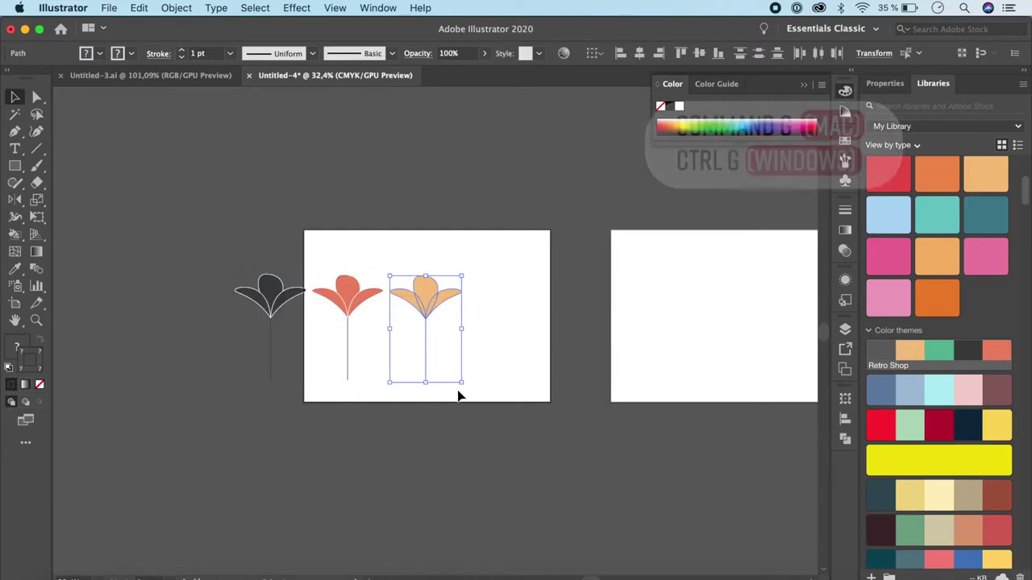
key("super+g")
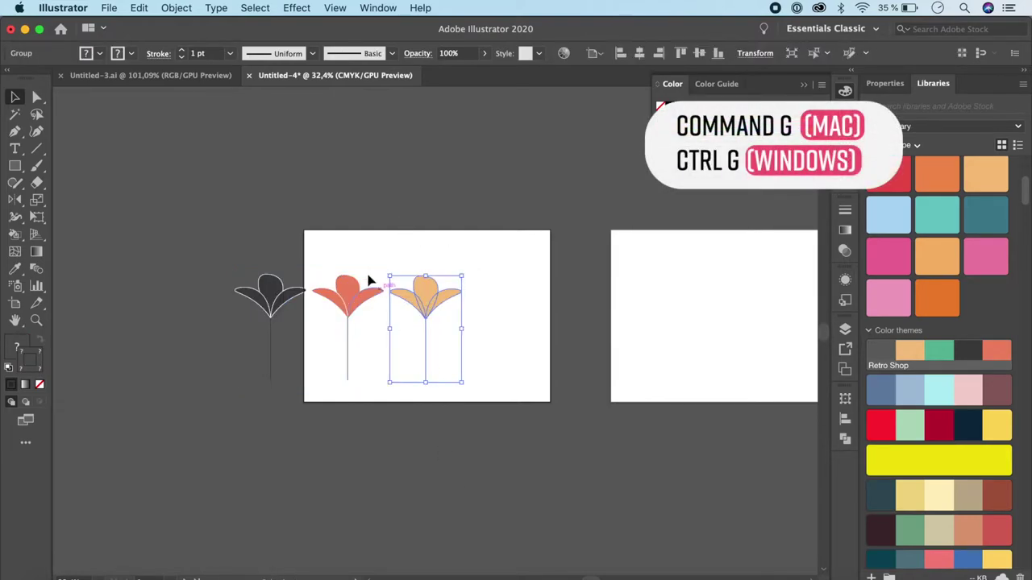
left_click_drag(350, 310, 347, 386)
left_click_drag(273, 312, 364, 332)
left_click_drag(345, 377, 407, 363)
left_click_drag(427, 311, 343, 379)
left_click_drag(416, 363, 359, 373)
scroll(449, 439, "up", 2)
left_click(399, 392)
left_click(411, 514)
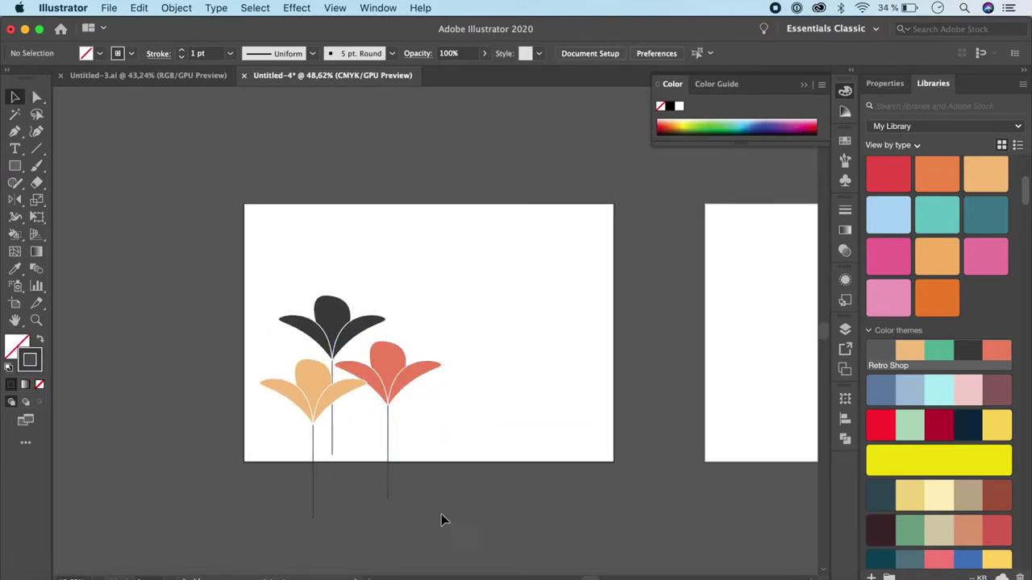
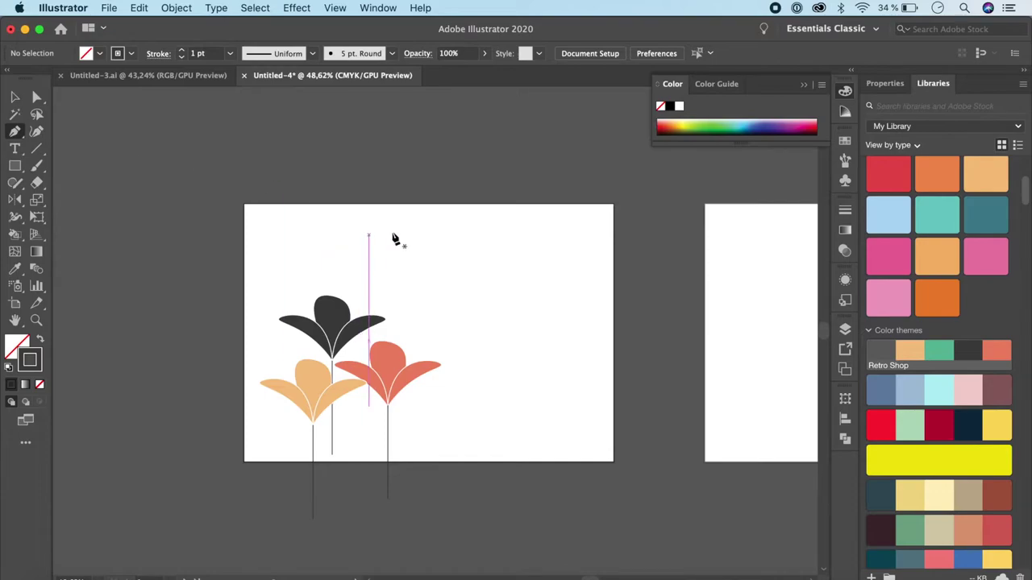
Step: Draw a closed kite shape about 0.97 in tall with the Pen tool above the flowers, near the artboard's upper edge
left_click(410, 221)
left_click(395, 234)
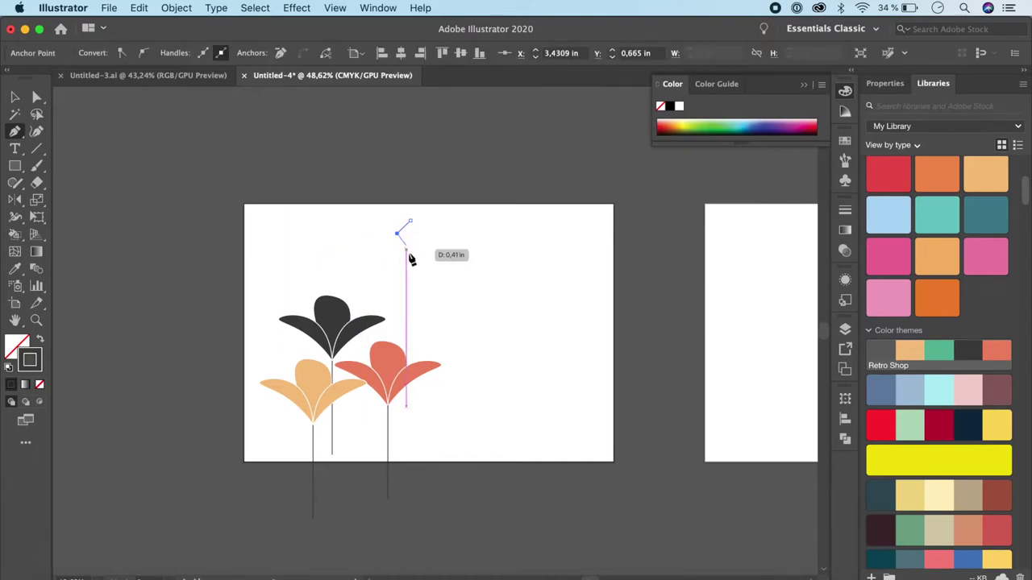
left_click(410, 263)
left_click(421, 234)
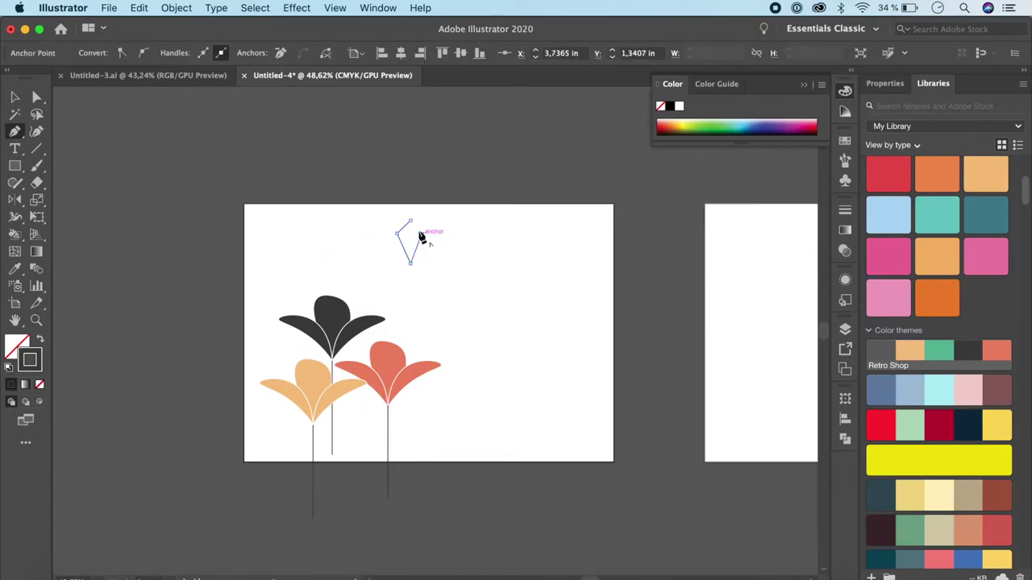
left_click(409, 221)
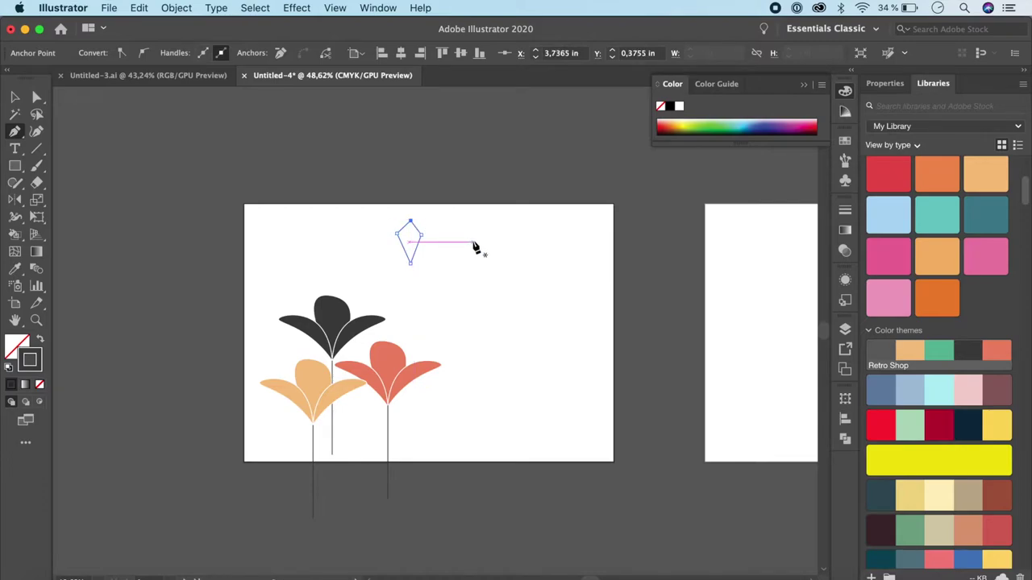
left_click(474, 246, "super")
Step: Draw a second, slightly smaller closed diamond with the Pen tool to the right of the kite shape
left_click(472, 241)
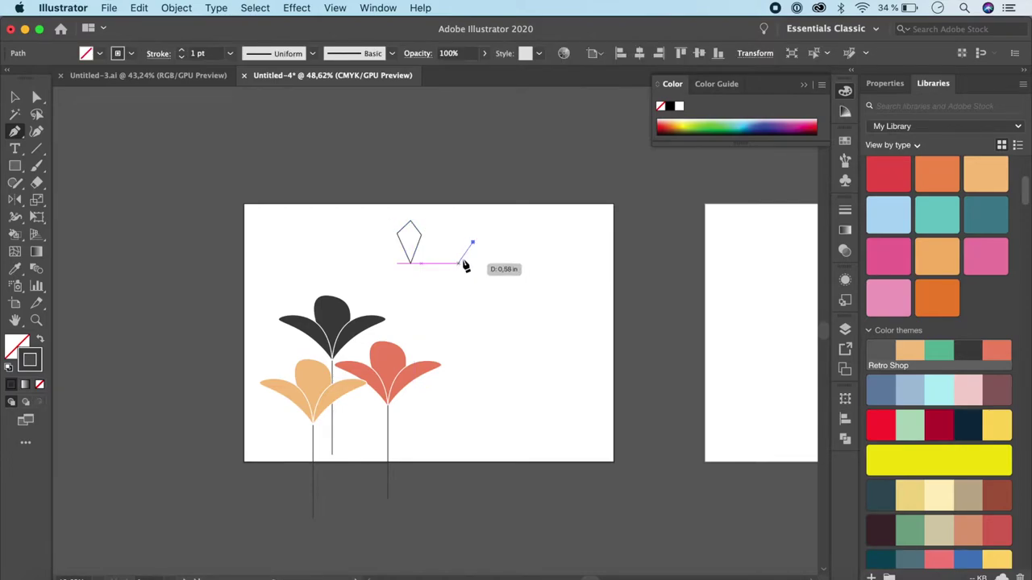
left_click(464, 256)
left_click(472, 275)
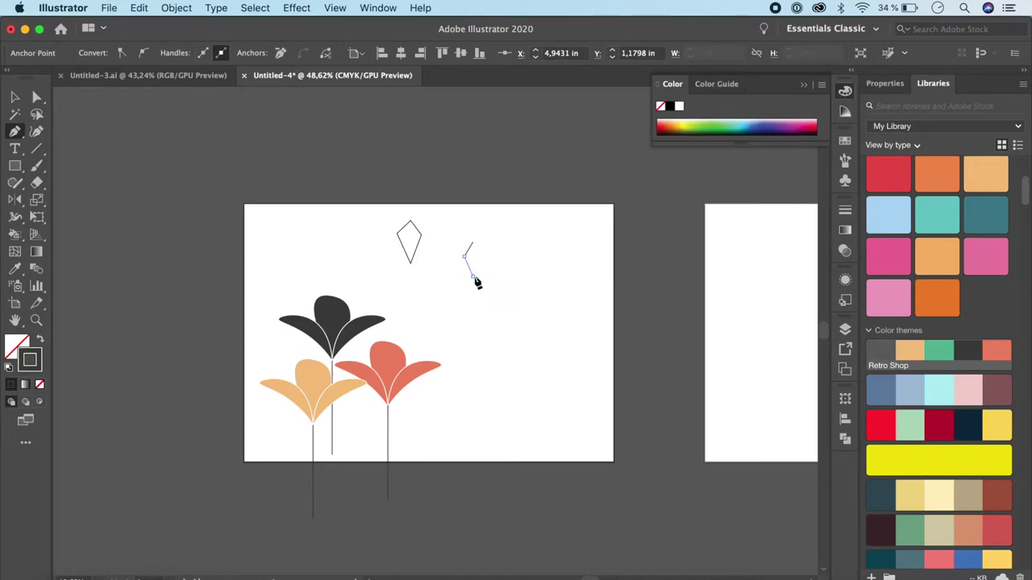
left_click(482, 256)
left_click(472, 242)
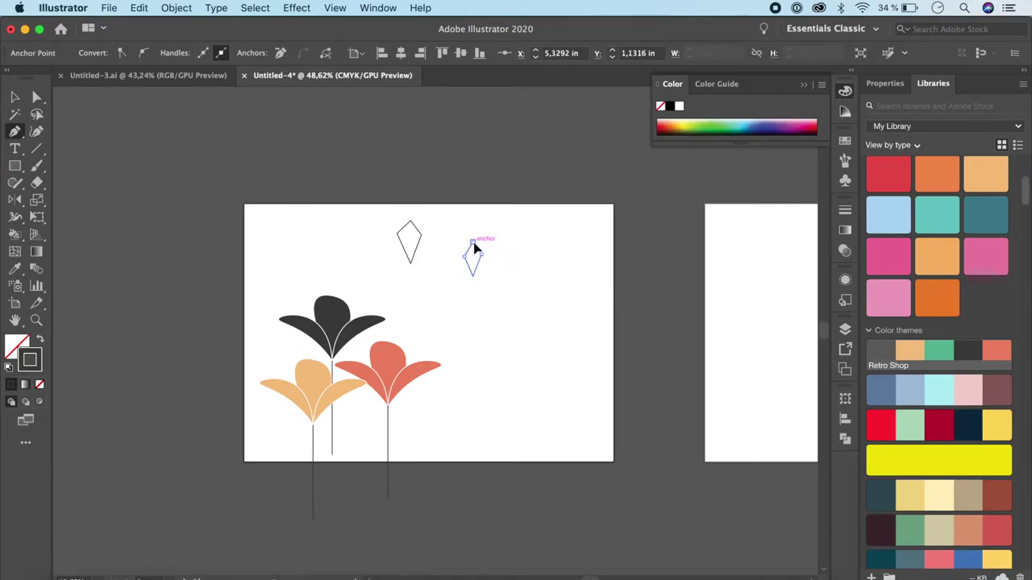
left_click(501, 328, "super")
Step: Draw a third, smallest diamond with the Pen tool to the lower right of the other two
left_click(499, 326)
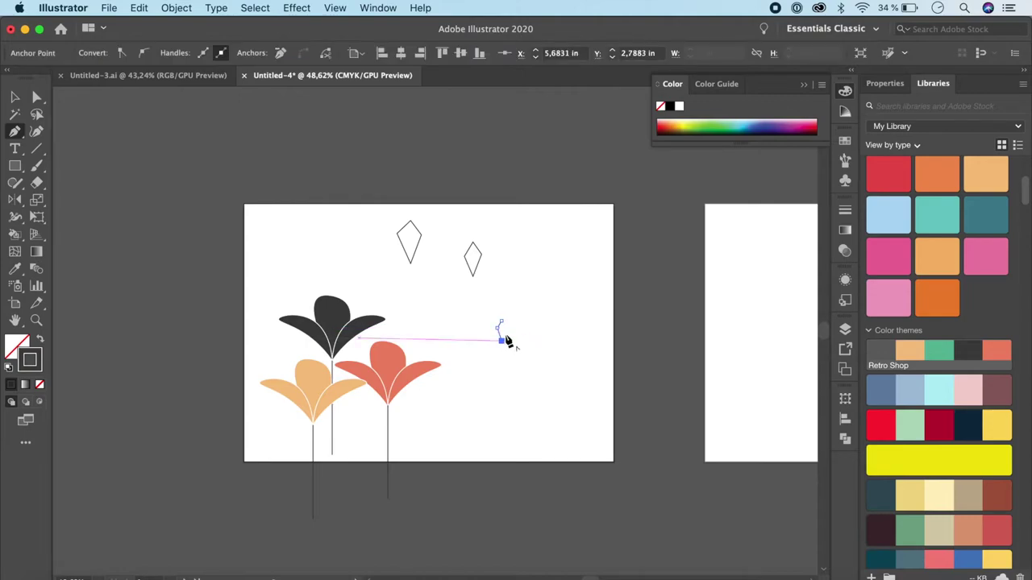
left_click(501, 339)
left_click_drag(501, 322, 514, 323)
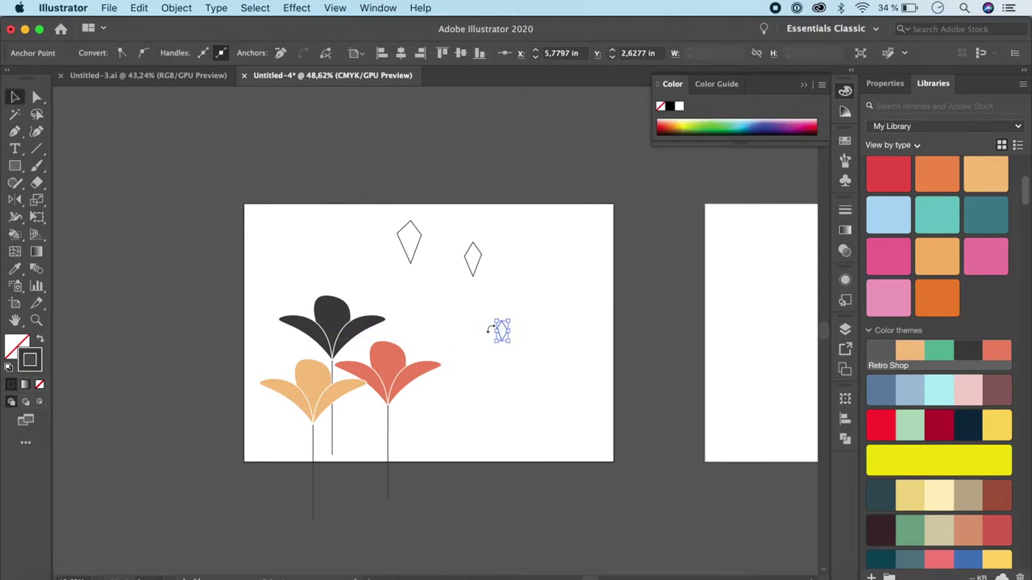
key("v")
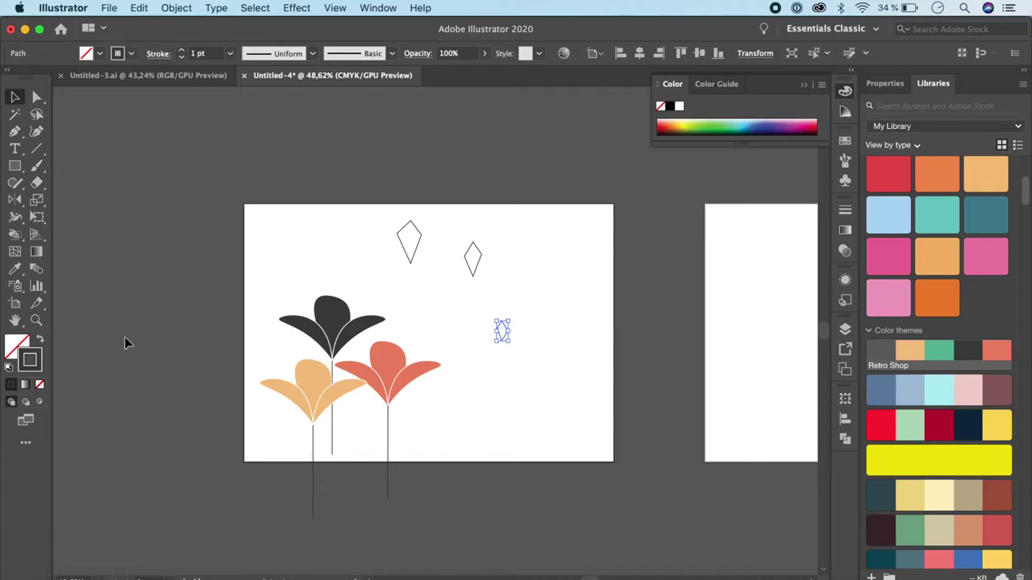
Step: Remove the diamonds' strokes and fill the largest with Retro Shop gray and the two smaller ones with its green
left_click(40, 385)
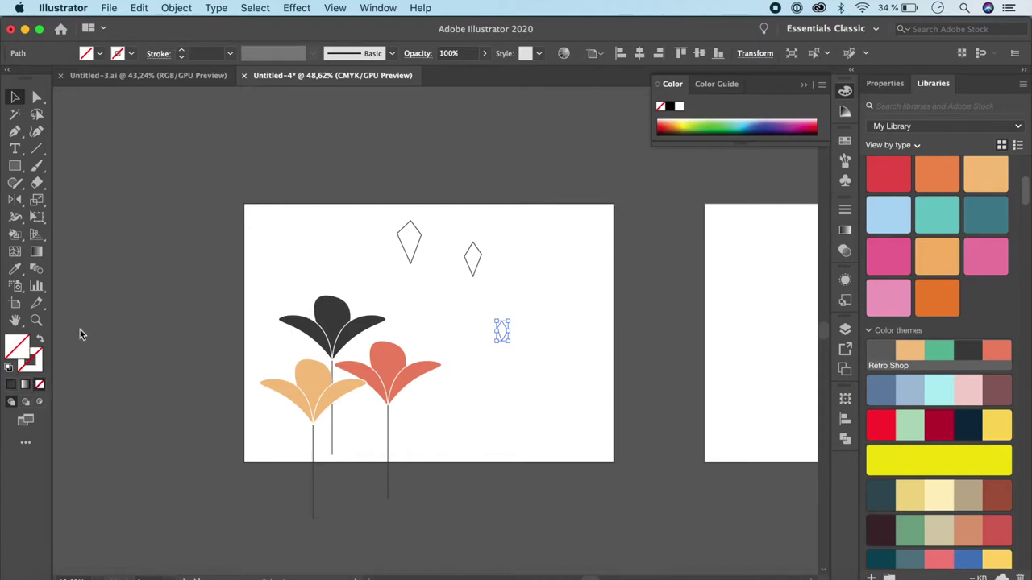
left_click(938, 350)
left_click(407, 241)
left_click(880, 350)
left_click(476, 270)
left_click(909, 351)
left_click(938, 351)
left_click(466, 513)
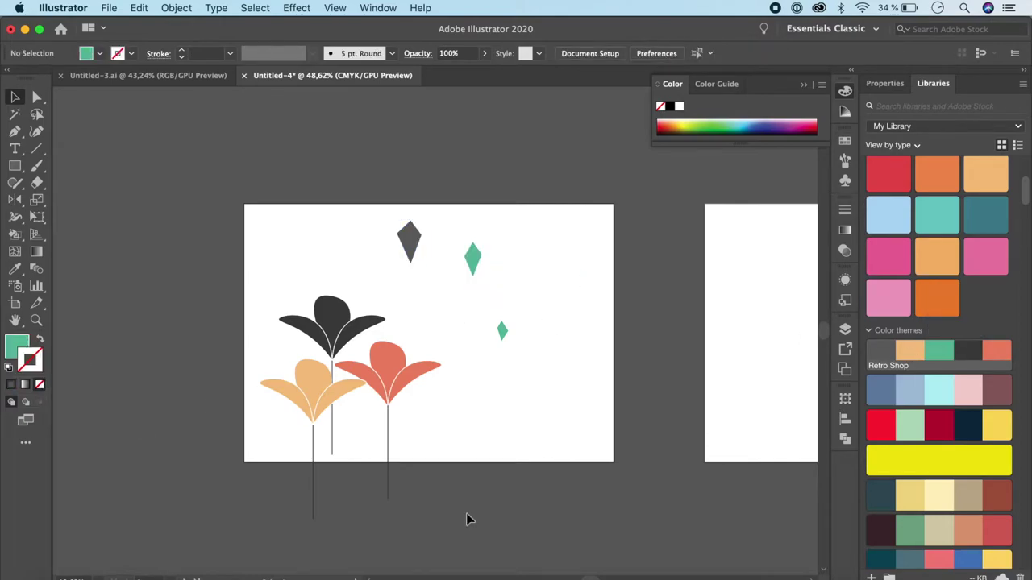
Step: Scale the three-flower cluster down and move it into the first artboard's lower-left corner
left_click_drag(263, 286, 411, 474)
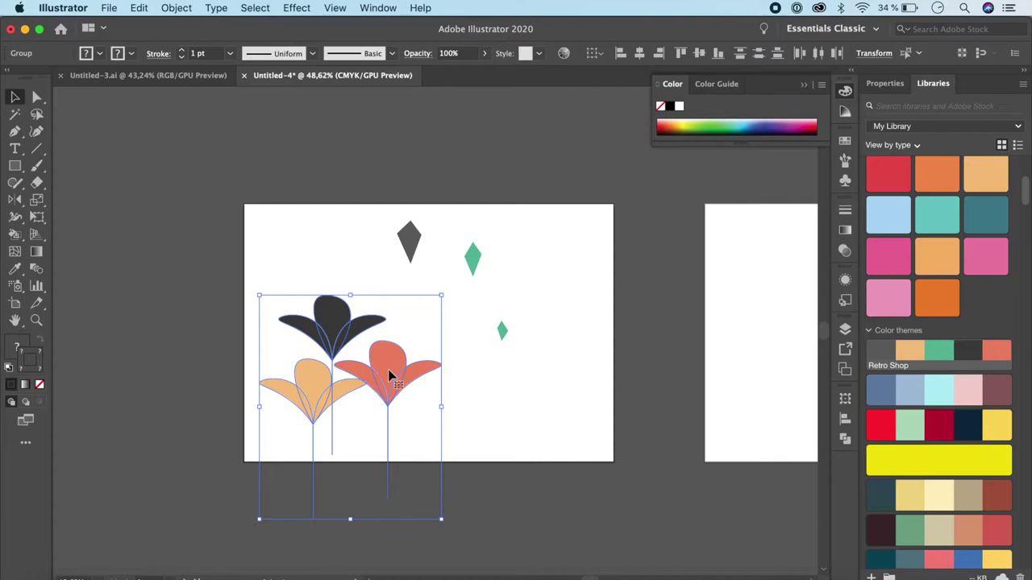
left_click_drag(442, 520, 414, 487)
left_click_drag(382, 370, 359, 414)
left_click(503, 498)
Step: Place the gray diamond between the stems, the small green one beside the coral flower and the larger green one left of the dark flower
left_click_drag(379, 312, 319, 451)
left_click(431, 508)
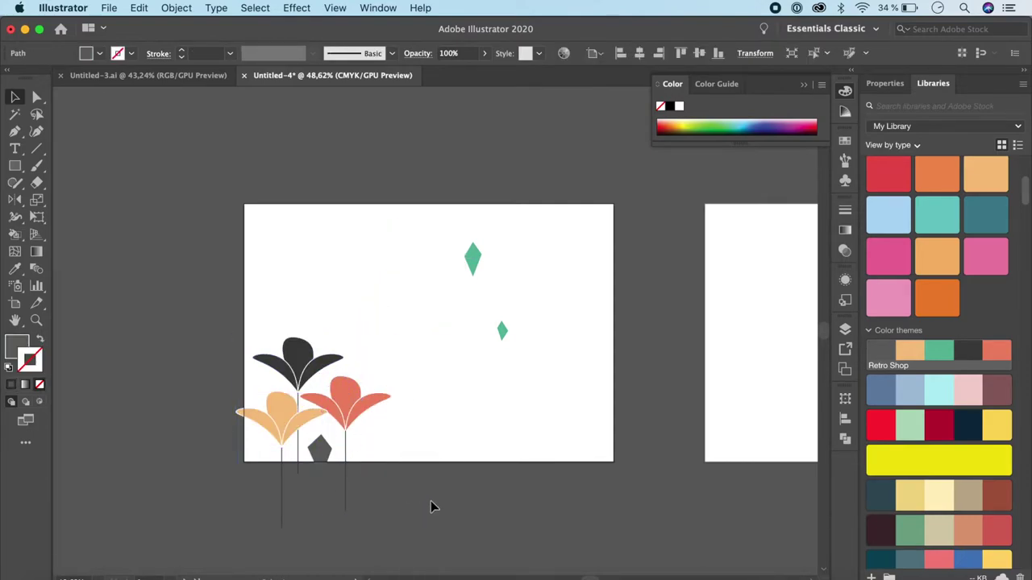
left_click_drag(497, 341, 362, 446)
left_click_drag(473, 260, 249, 380)
left_click(524, 529)
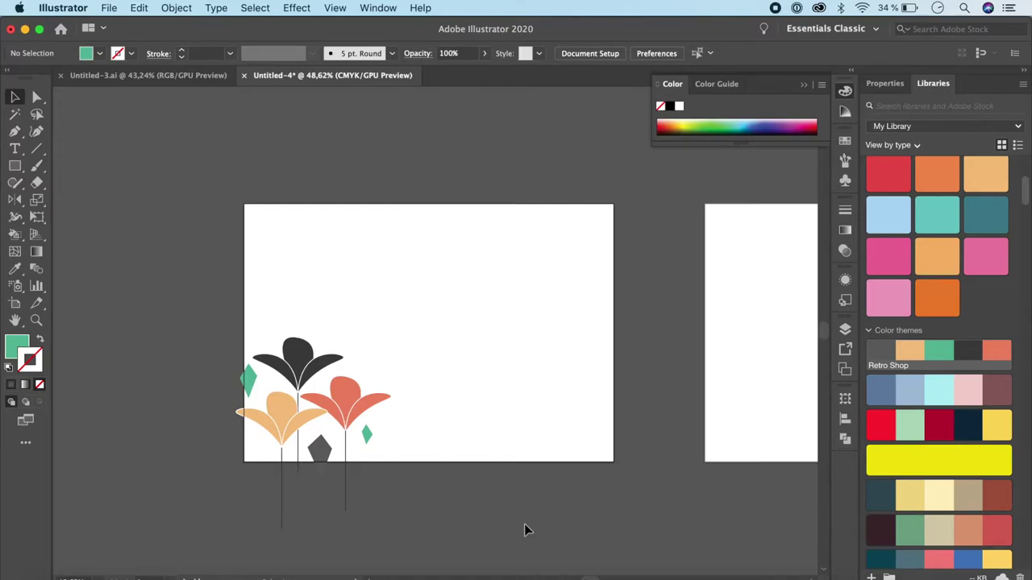
Step: Duplicate the whole flower and diamond decoration onto the second artboard's lower-left area
scroll(524, 530, "right", 2)
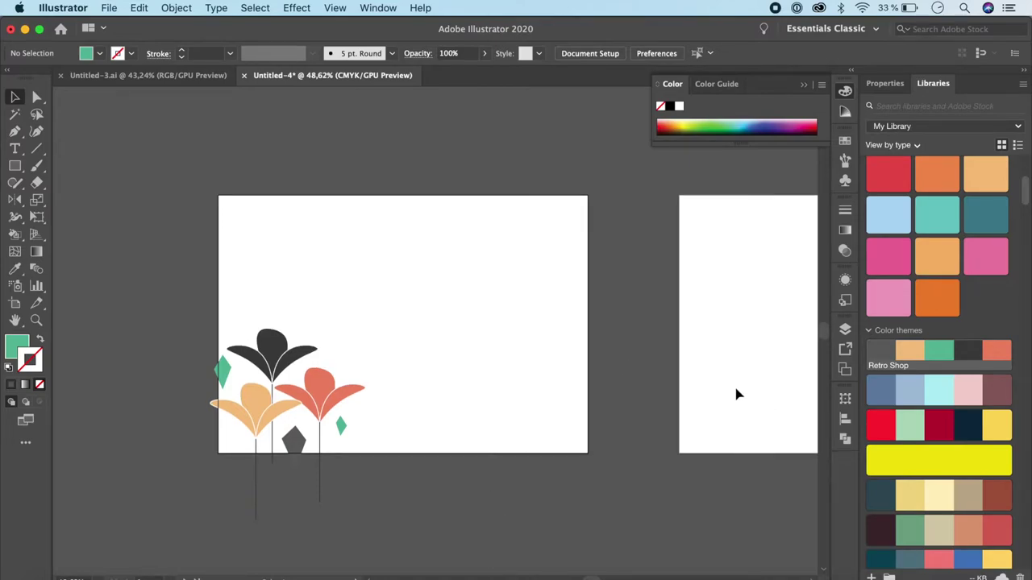
left_click_drag(192, 316, 442, 508)
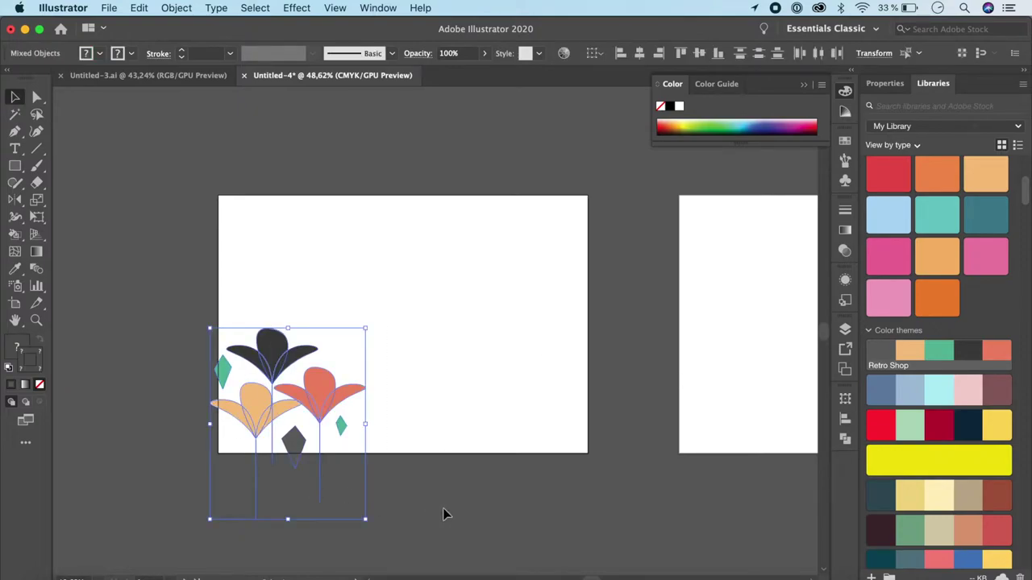
scroll(443, 508, "right", 5)
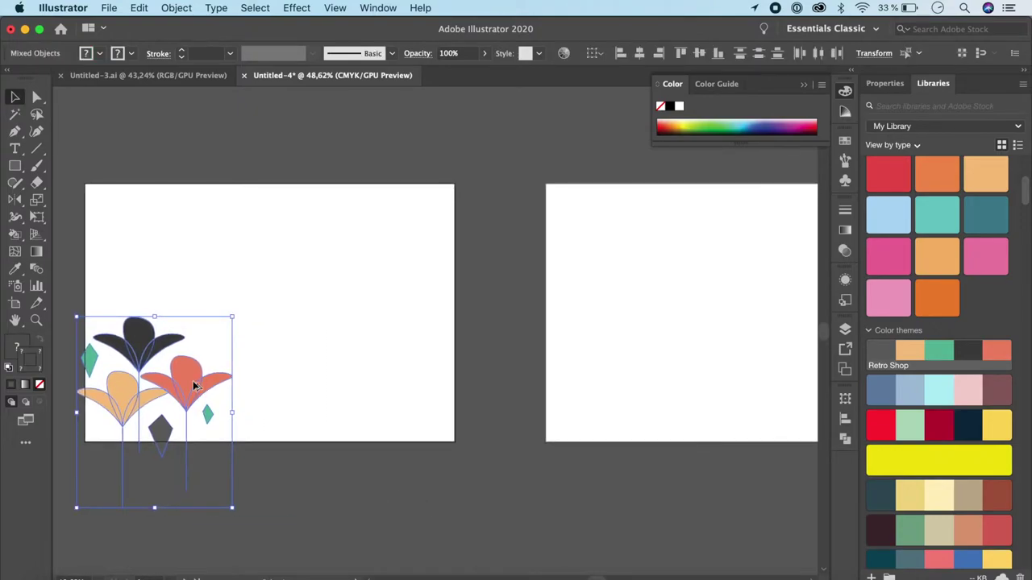
left_click_drag(193, 386, 695, 360)
scroll(695, 360, "right", 5)
left_click(612, 486)
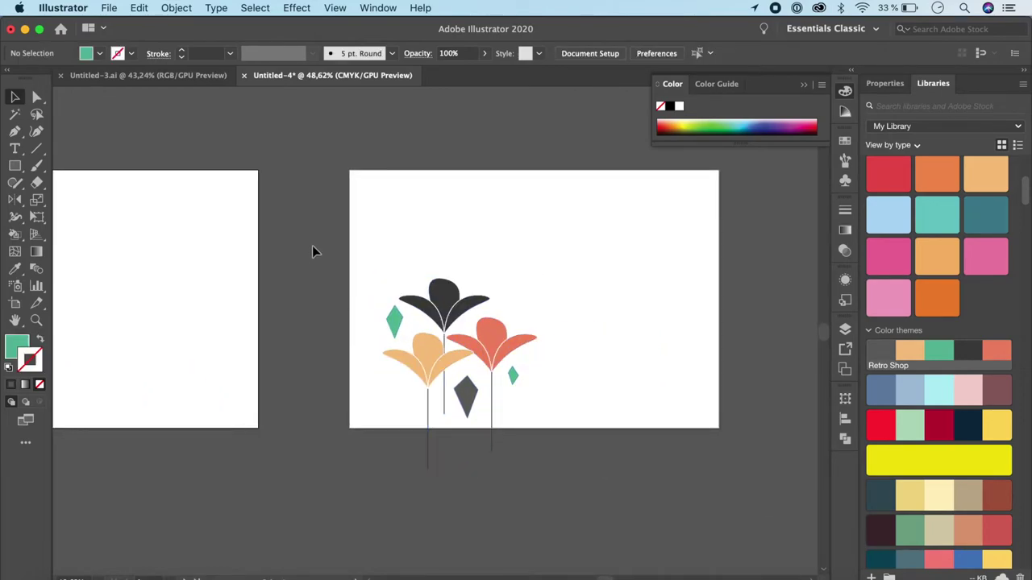
Step: Duplicate the decoration on the second artboard, placing the copy above and to the right of it
left_click_drag(349, 283, 558, 549)
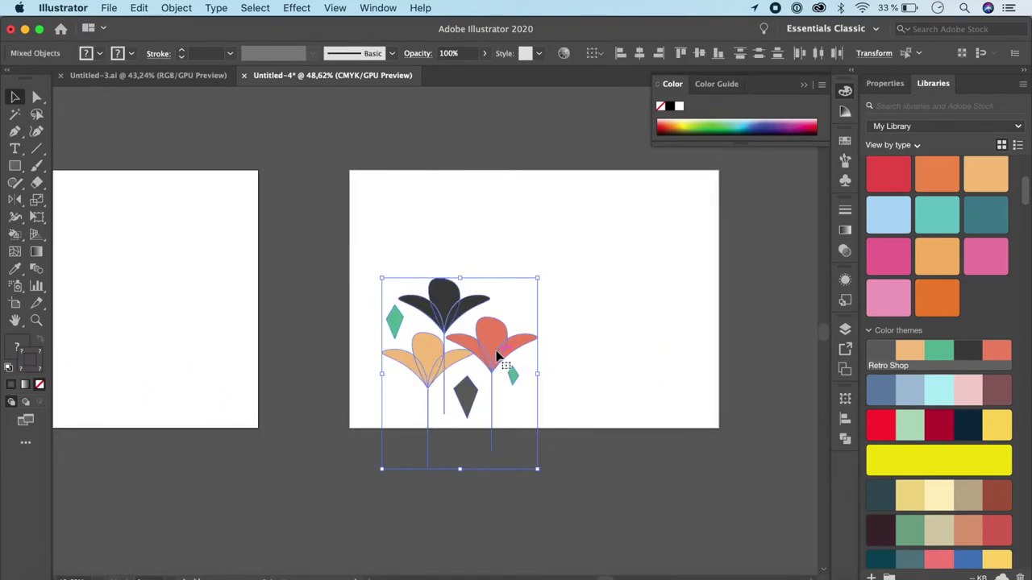
left_click_drag(497, 354, 619, 298)
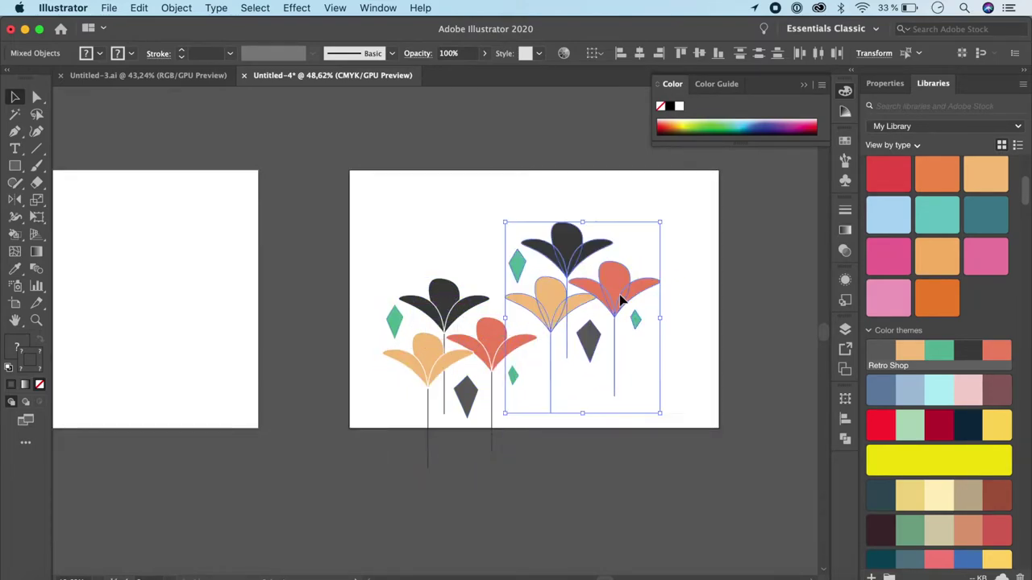
Step: Duplicate the coral flower on the second artboard and place the copy over the artboard's left edge
left_click(644, 382)
left_click(613, 304)
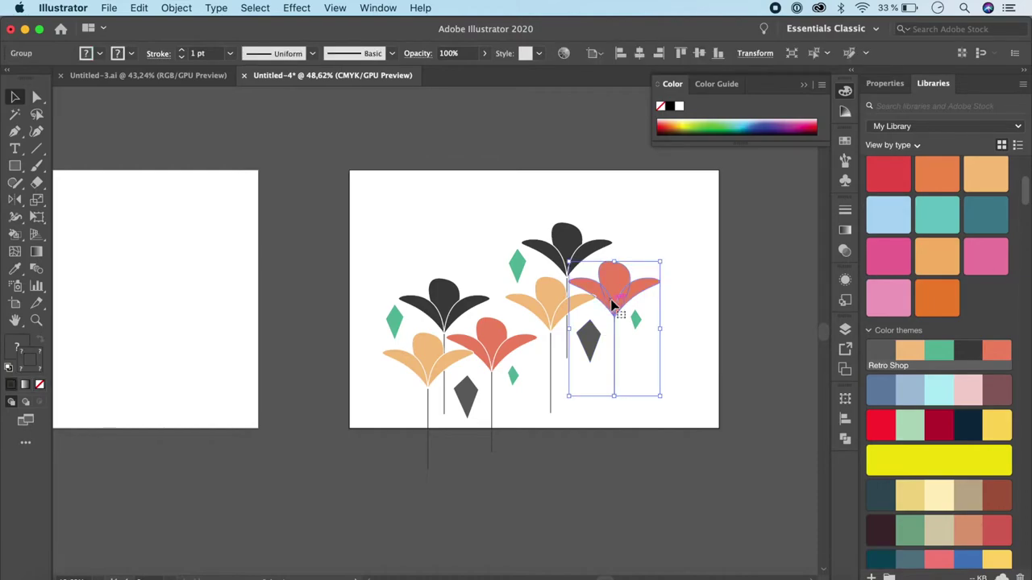
left_click_drag(612, 305, 368, 290)
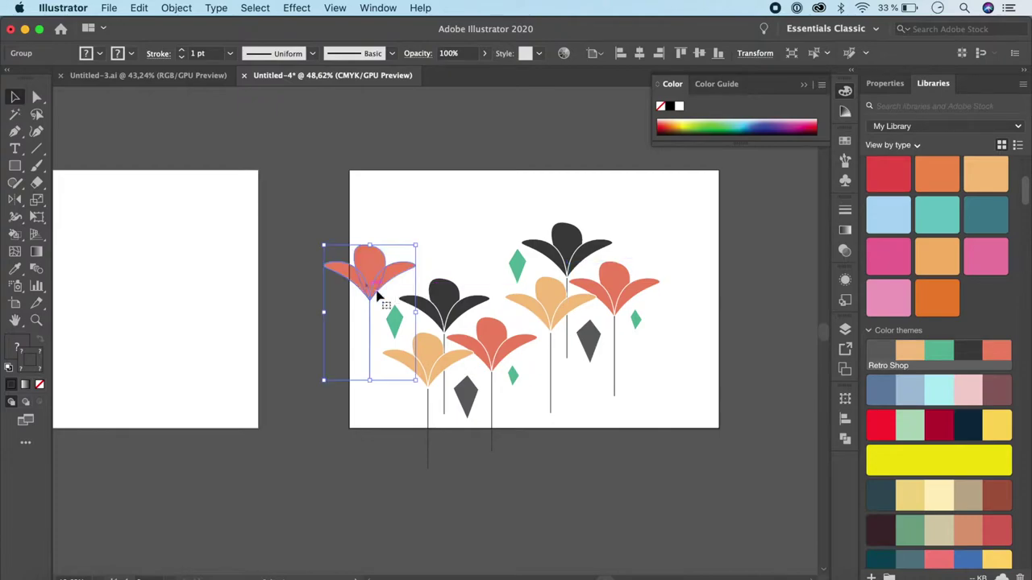
left_click(726, 474)
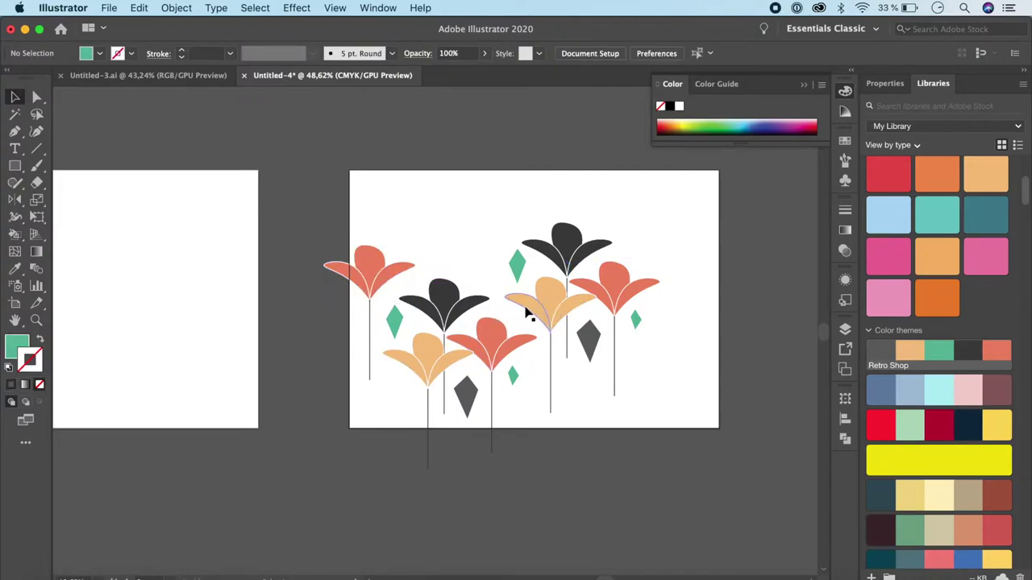
Step: Duplicate the upper dark flower into the second artboard's lower-right area and the orange flower over its right edge
left_click(581, 259)
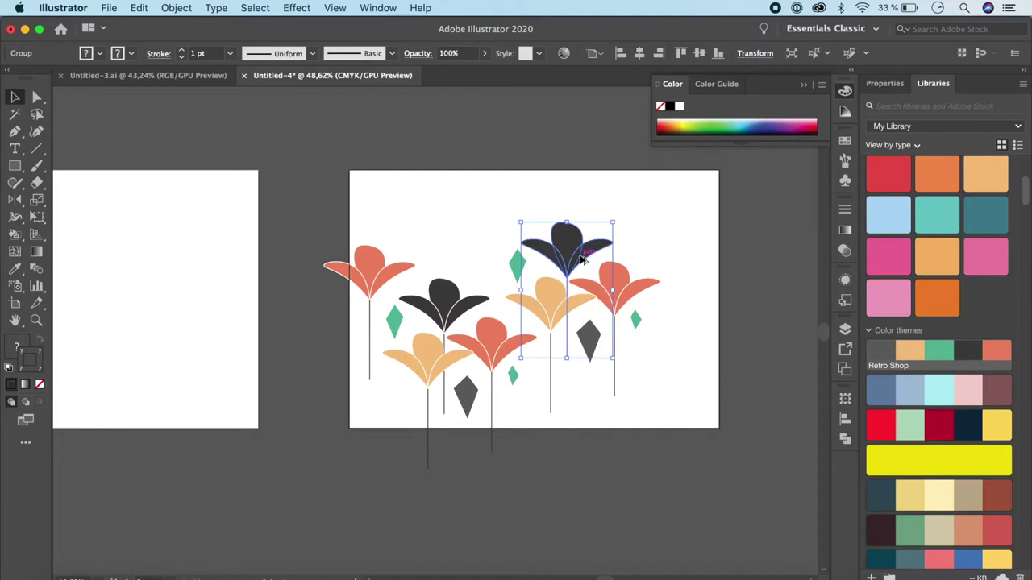
left_click_drag(582, 260, 643, 403)
left_click(760, 418)
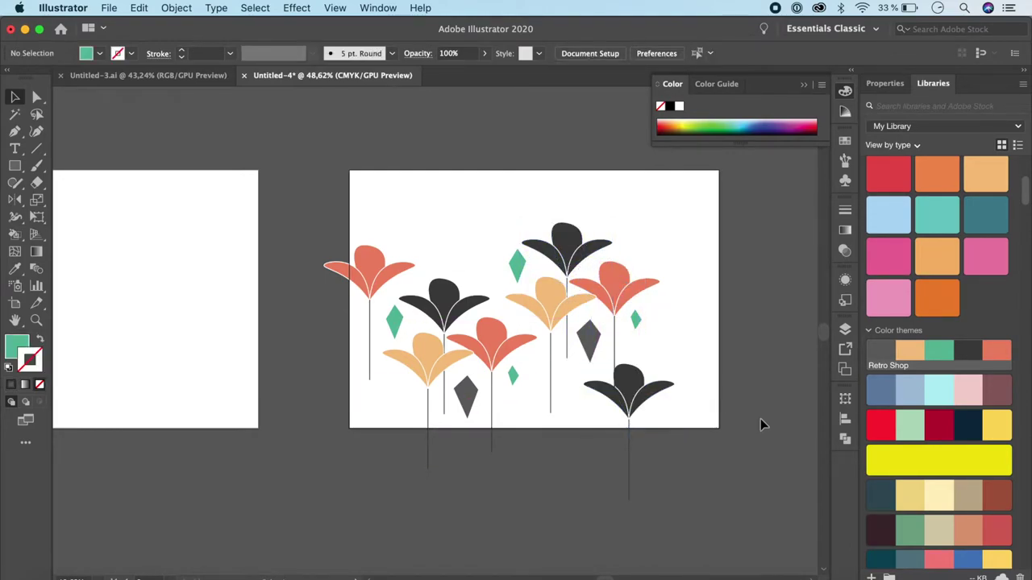
left_click_drag(650, 386, 673, 369)
left_click_drag(543, 299, 708, 313)
left_click(598, 360)
Step: Isolate the upper dark flower on the second artboard and lengthen its stem past the artboard's bottom edge
left_click_drag(561, 415, 575, 363)
left_click(568, 357)
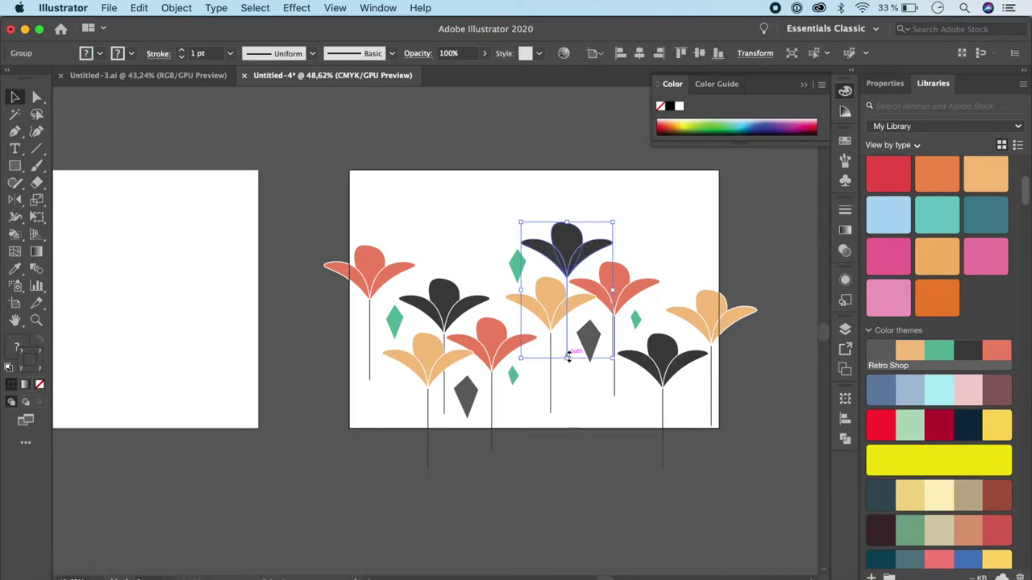
double_click(568, 357)
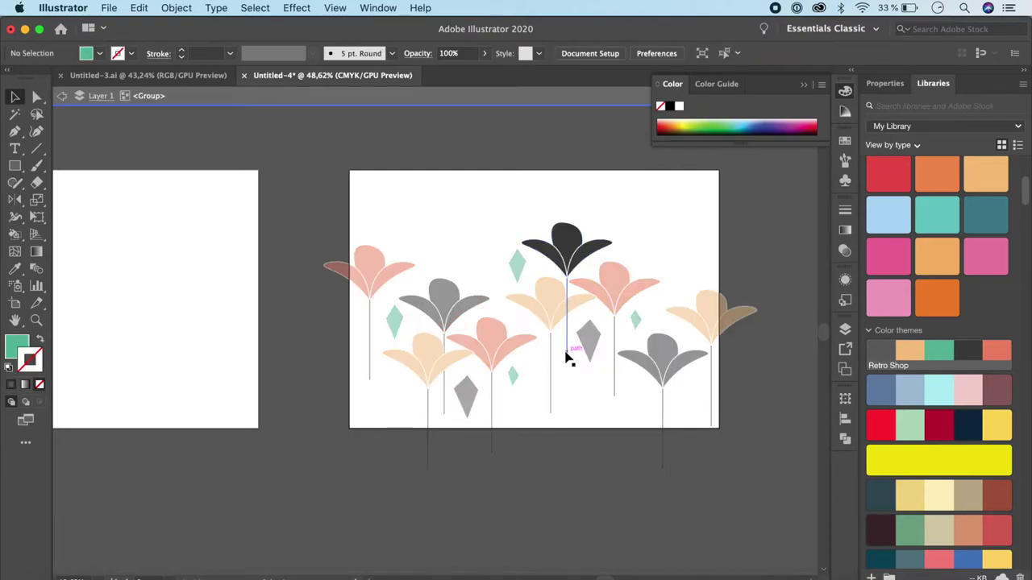
left_click(569, 364)
left_click_drag(569, 362, 567, 460)
Step: Lengthen the second artboard's remaining short stems past the bottom edge and leave isolation mode
left_click(618, 403)
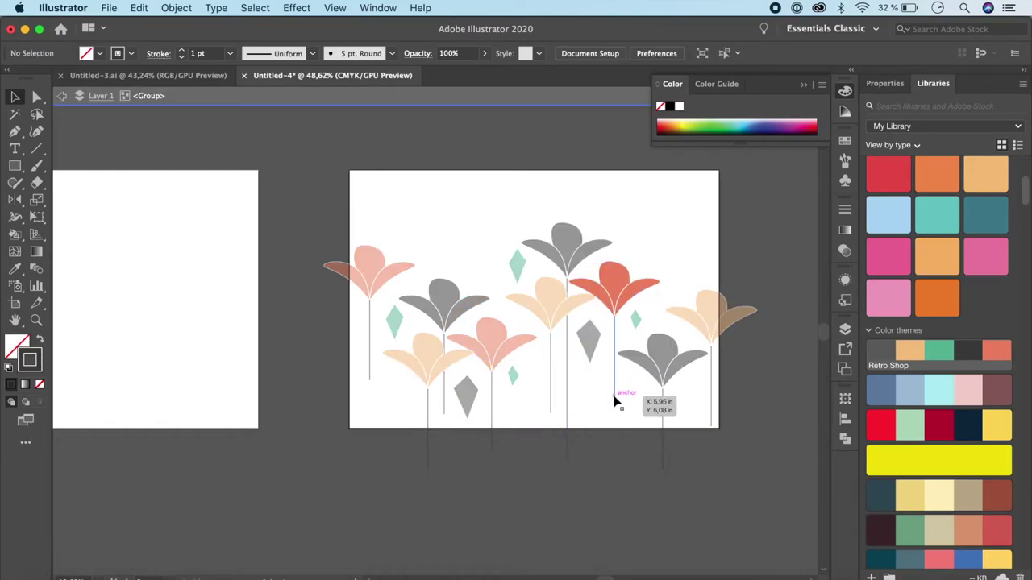
left_click(552, 409)
double_click(371, 373)
double_click(372, 369)
left_click_drag(372, 371, 380, 464)
left_click(445, 411)
scroll(445, 411, "up", 5)
double_click(445, 415)
scroll(444, 495, "down", 5)
left_click_drag(444, 428, 642, 499)
scroll(644, 433, "up", 5)
left_click(733, 506)
scroll(732, 506, "down", 5)
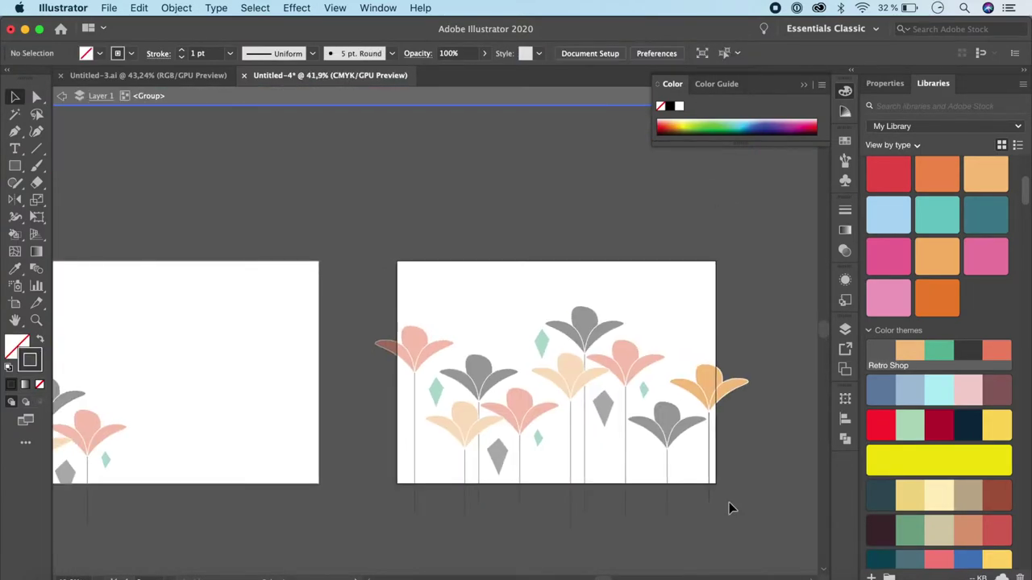
left_click(62, 96)
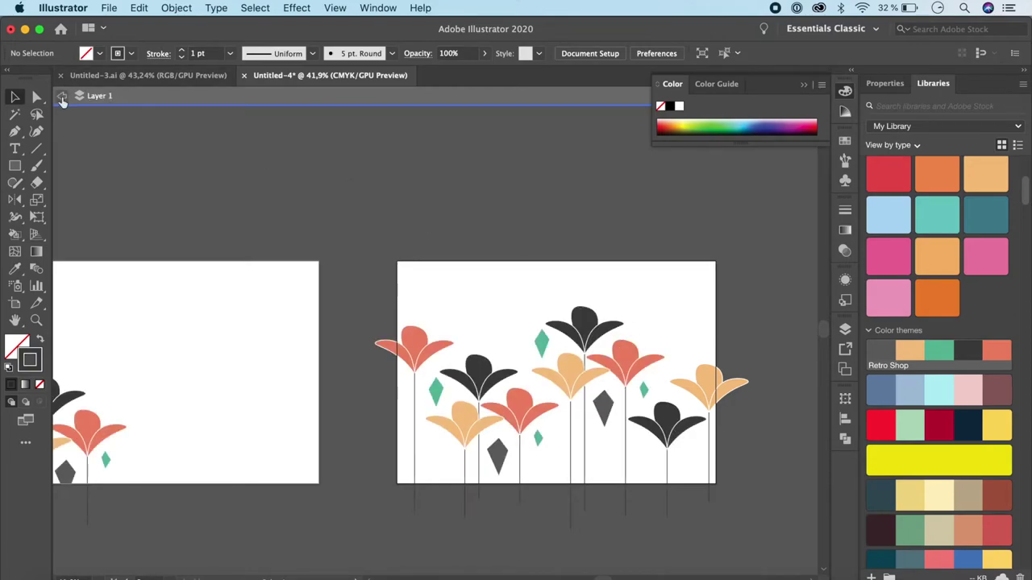
Step: Draw a rectangle about 2.13 × 2.36 in above the first artboard's flowers and round its corners to 0.417 in
scroll(49, 210, "left", 5)
left_click(16, 170)
left_click_drag(168, 272, 251, 363)
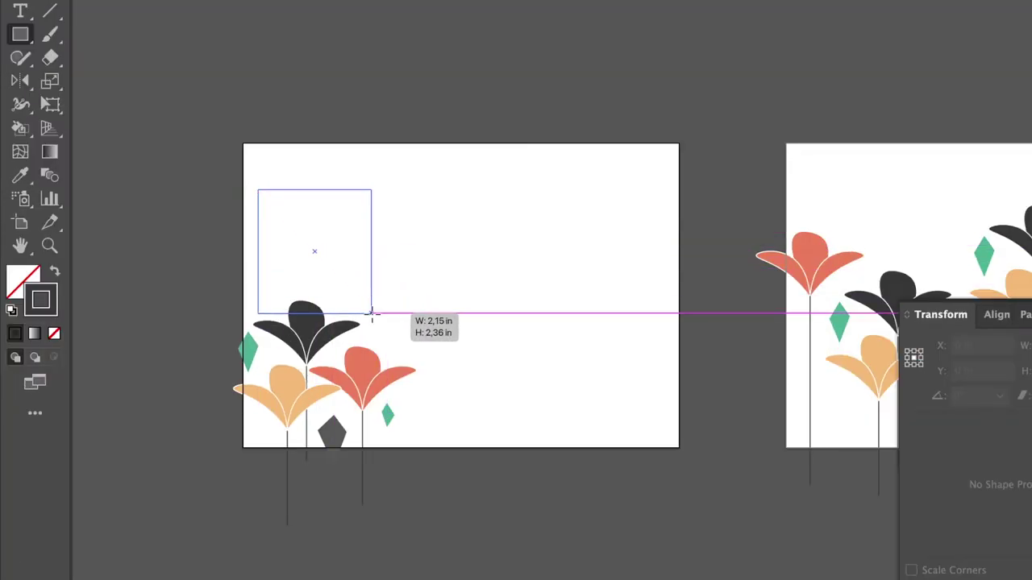
left_click_drag(371, 312, 371, 312)
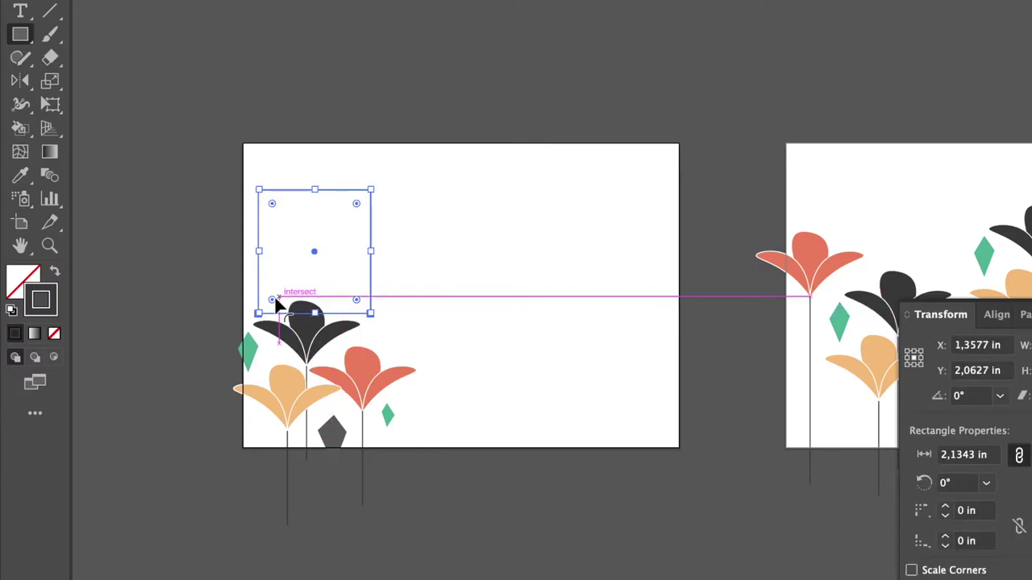
left_click_drag(272, 299, 278, 293)
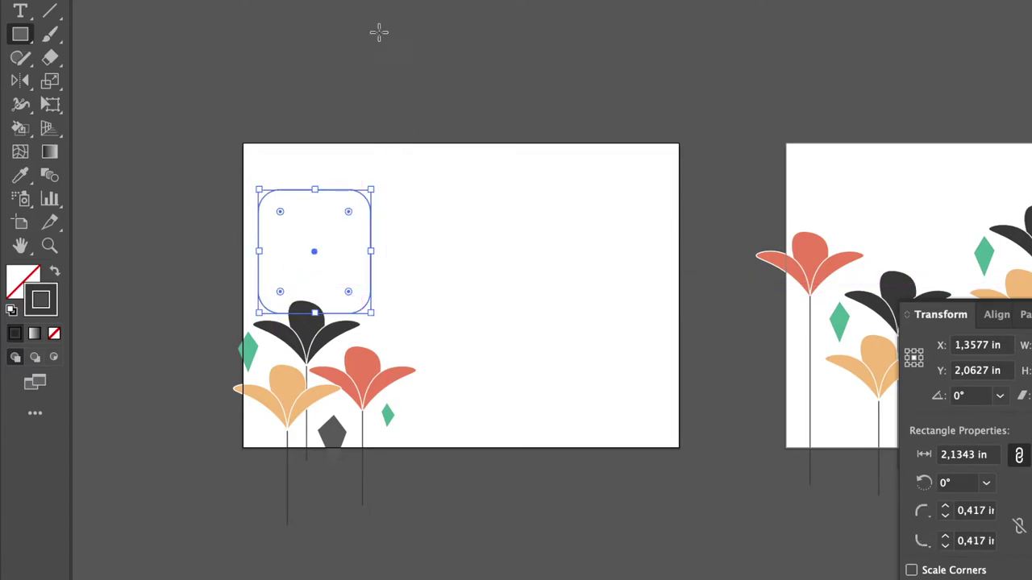
Step: Nudge the first artboard's flowers and diamonds down and scale them down to about 3.26 × 4.02 in
key("v")
left_click(372, 364)
left_click(295, 396, "shift")
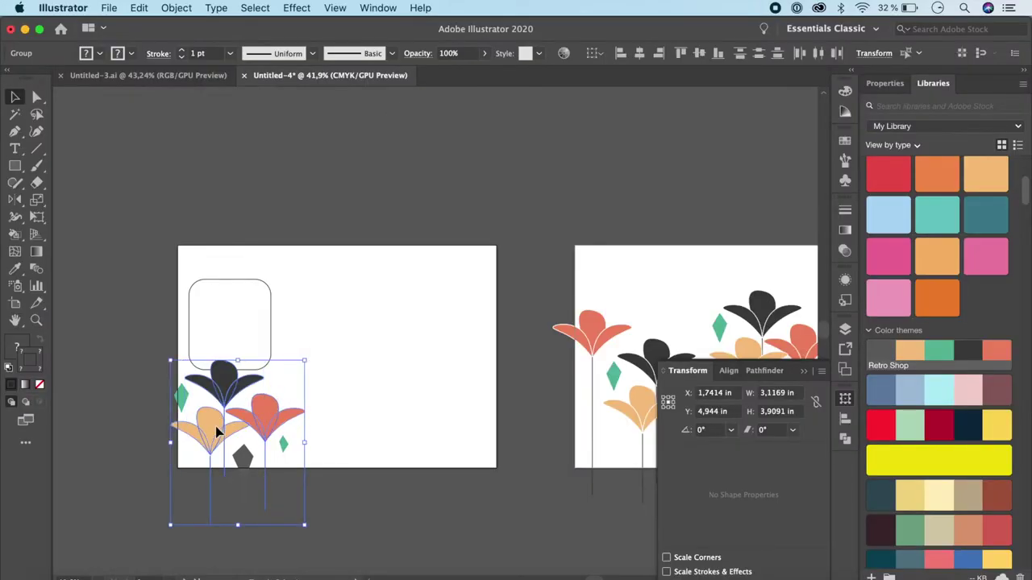
left_click(192, 405, "shift")
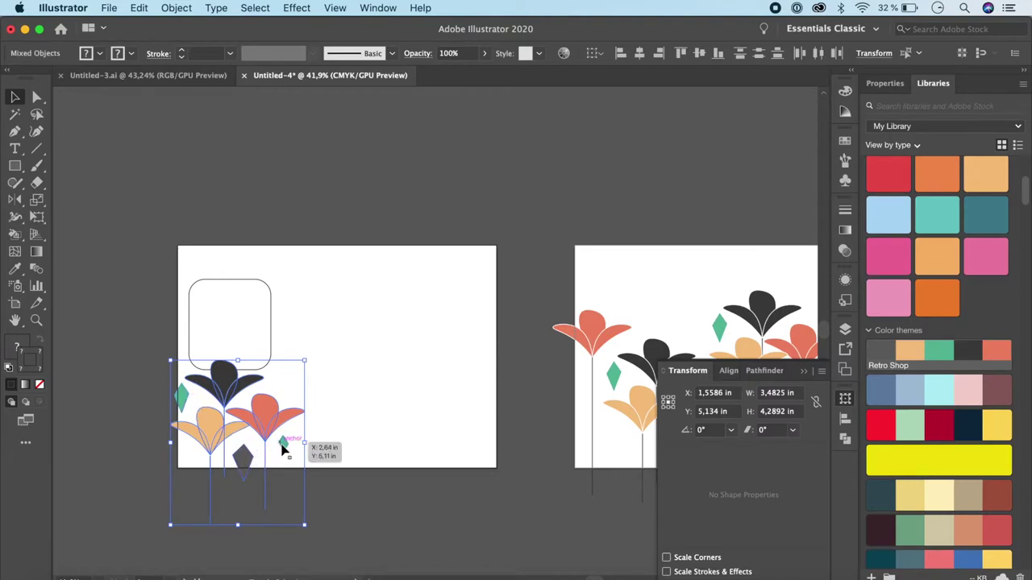
key("Down")
key("Down")
key("Down")
key("Down")
key("Down")
key("Down")
key("Down")
key("Down")
key("Down")
key("Down")
key("Down")
key("Down")
key("Down")
left_click_drag(305, 531, 296, 522)
left_click_drag(266, 431, 267, 430)
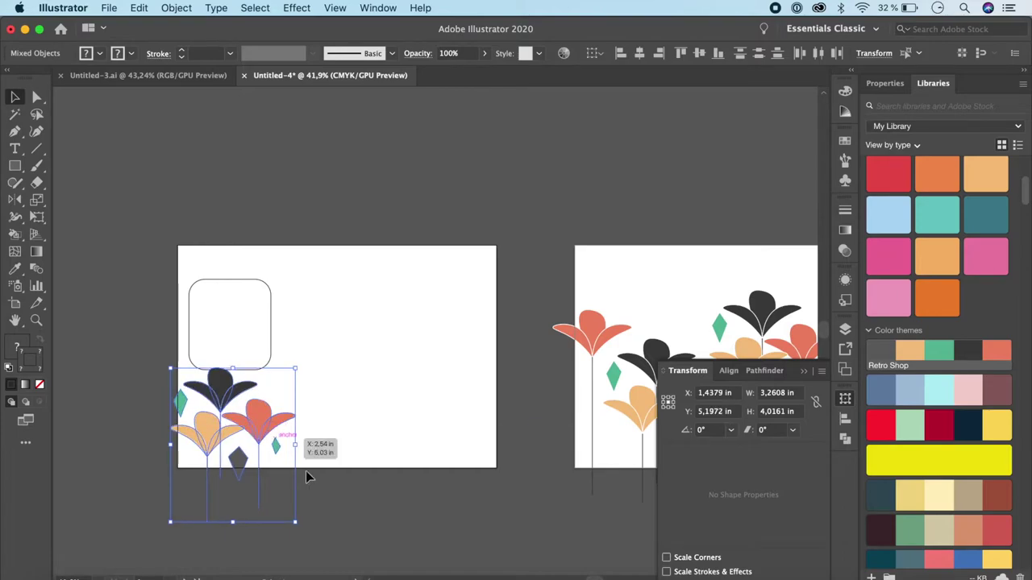
Step: Duplicate the first artboard's dark flower and place the copy right of the coral flower at the bottom edge
left_click(258, 419)
left_click(218, 391)
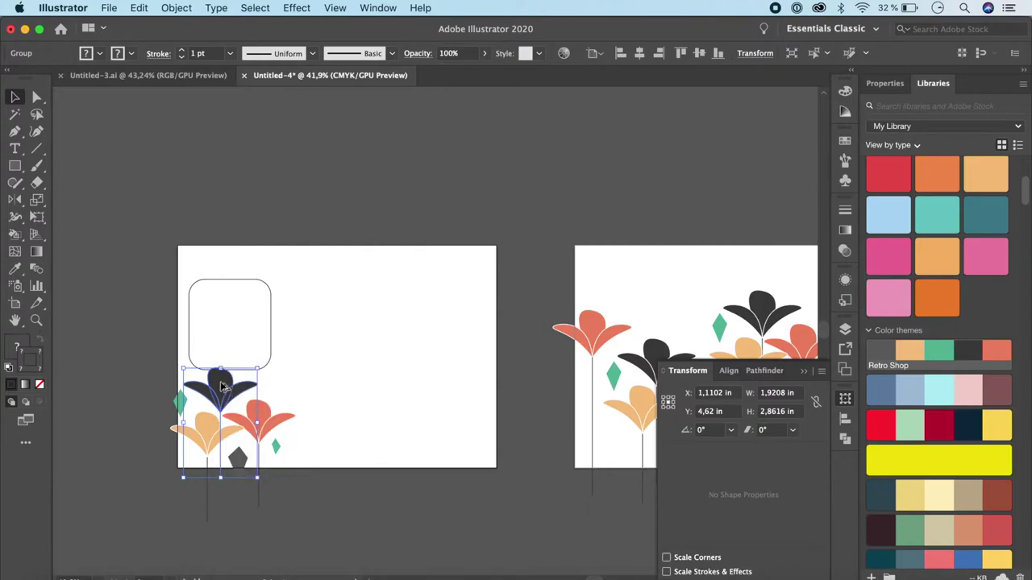
left_click_drag(223, 388, 304, 456)
left_click(388, 510)
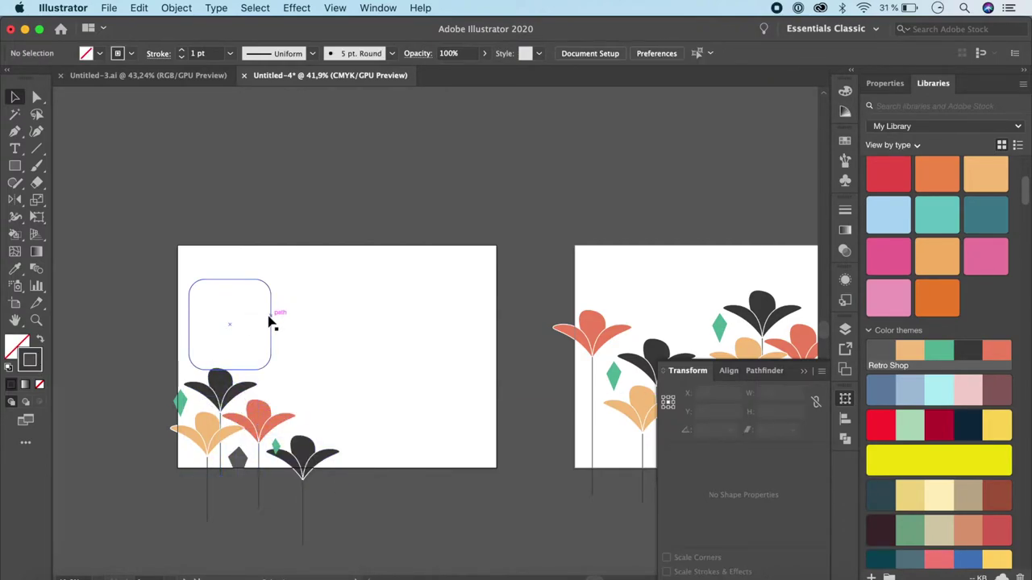
Step: Draw a large rectangle about 4.63 in tall right of the small frame, aligned to its top, and round its corners
left_click(15, 165)
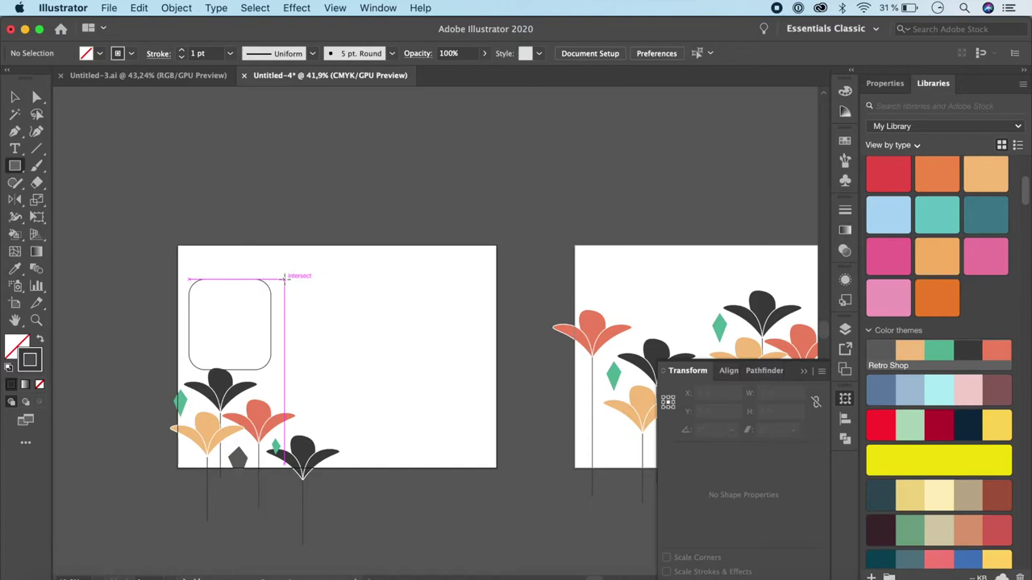
left_click(347, 10)
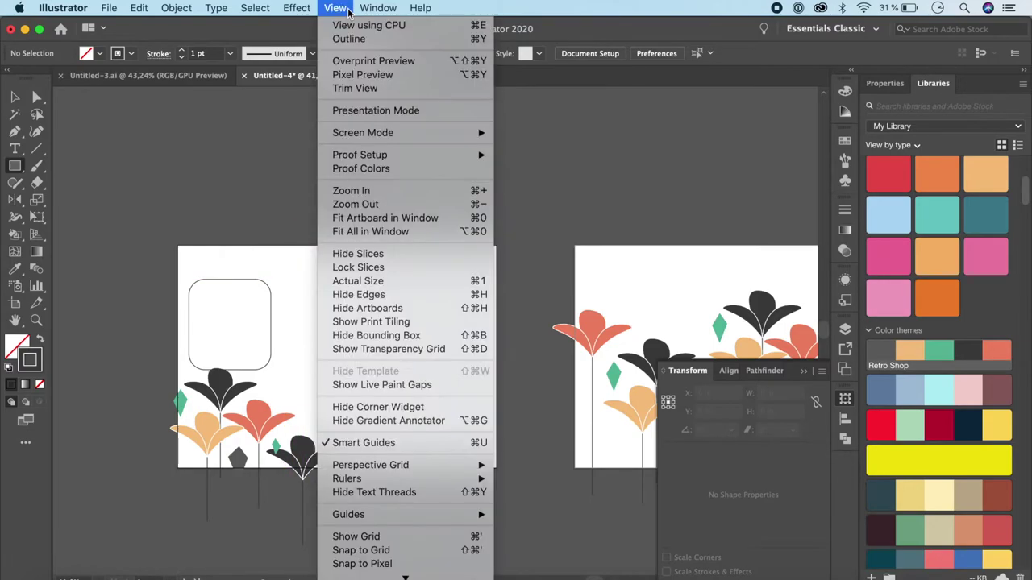
left_click(555, 240)
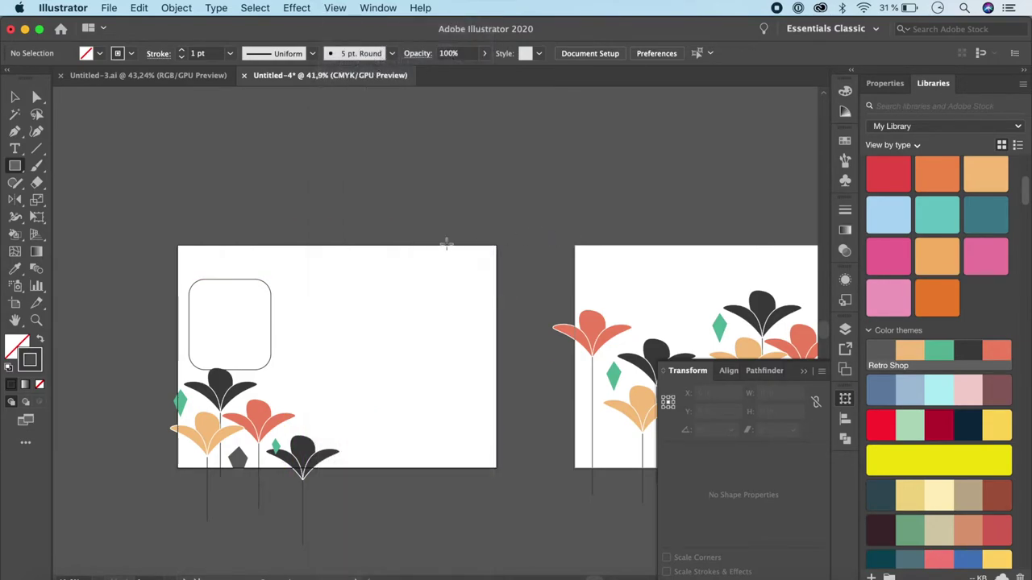
left_click_drag(285, 280, 481, 456)
left_click(297, 295)
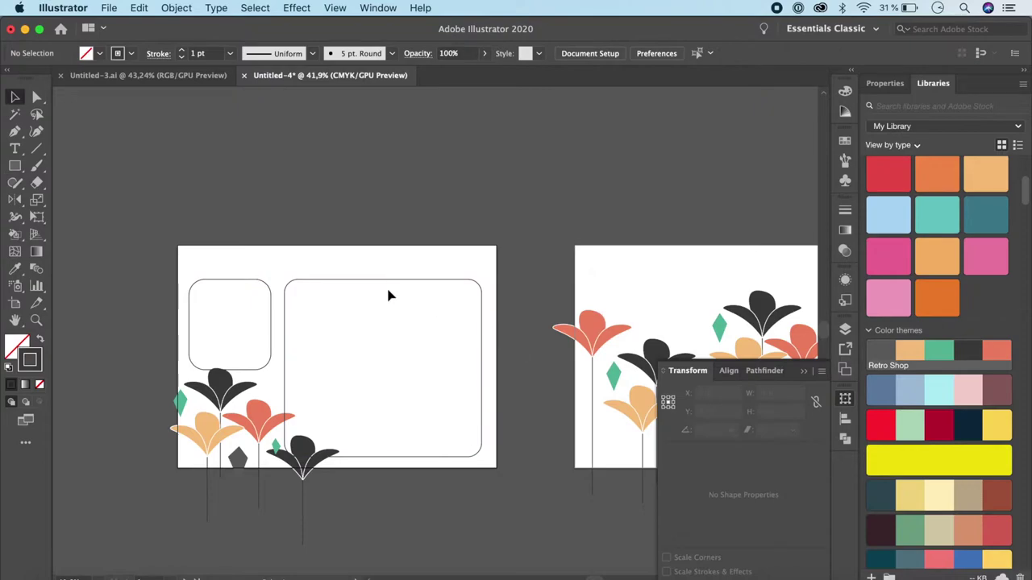
Step: Lower the shared top edge of both rounded frames slightly to leave more header space
scroll(259, 311, "up", 3)
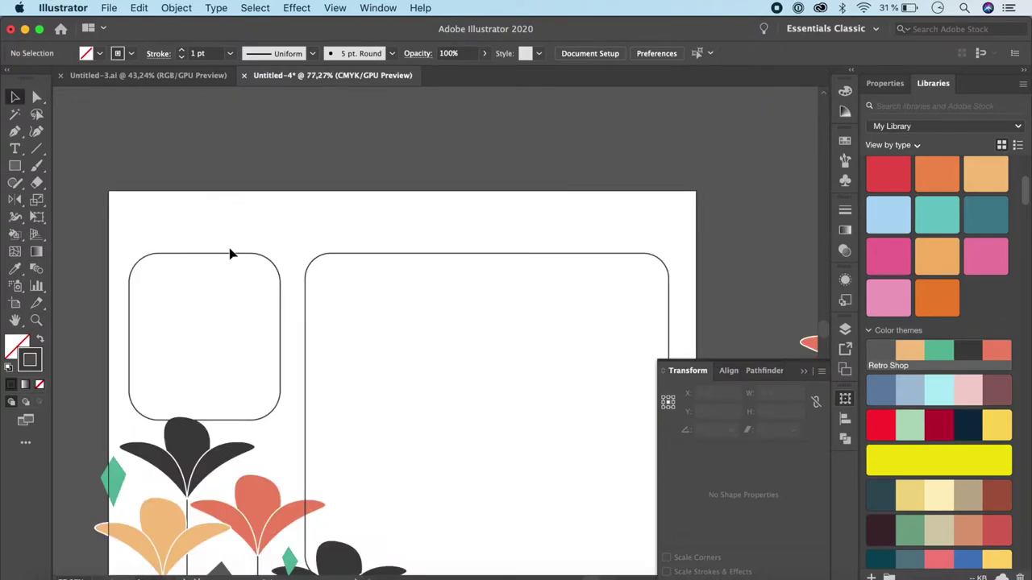
left_click(230, 253)
left_click(363, 255, "shift")
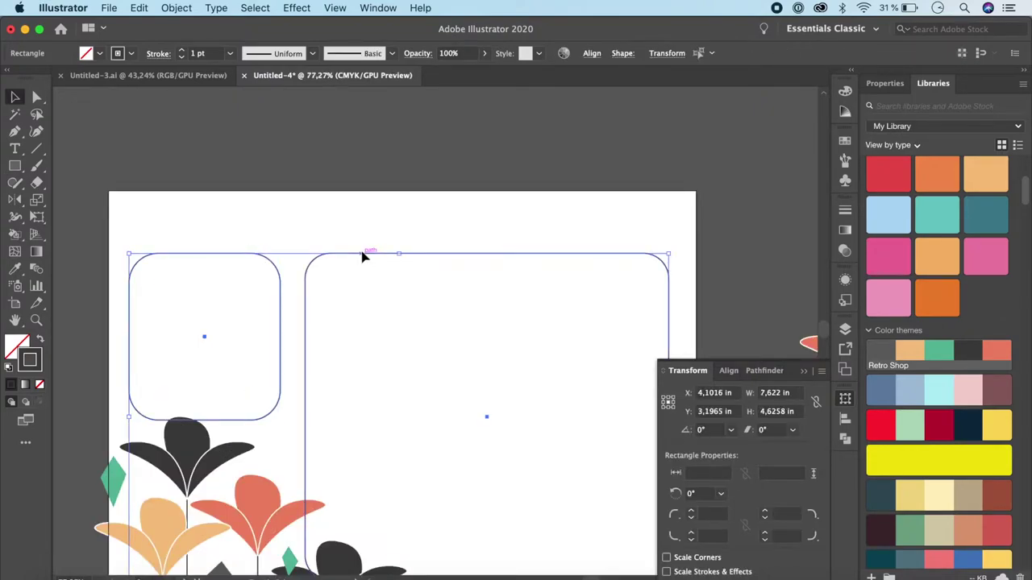
left_click_drag(398, 255, 398, 261)
left_click(341, 160)
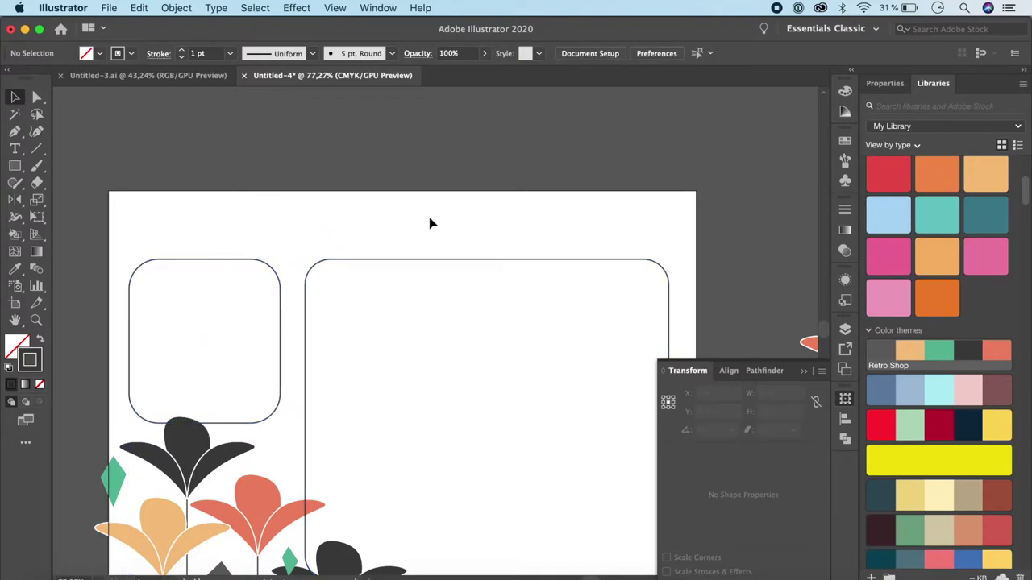
Step: Narrow the first artboard's four flowers together to about 4.16 in wide
scroll(509, 230, "down", 5)
scroll(509, 230, "up", 2)
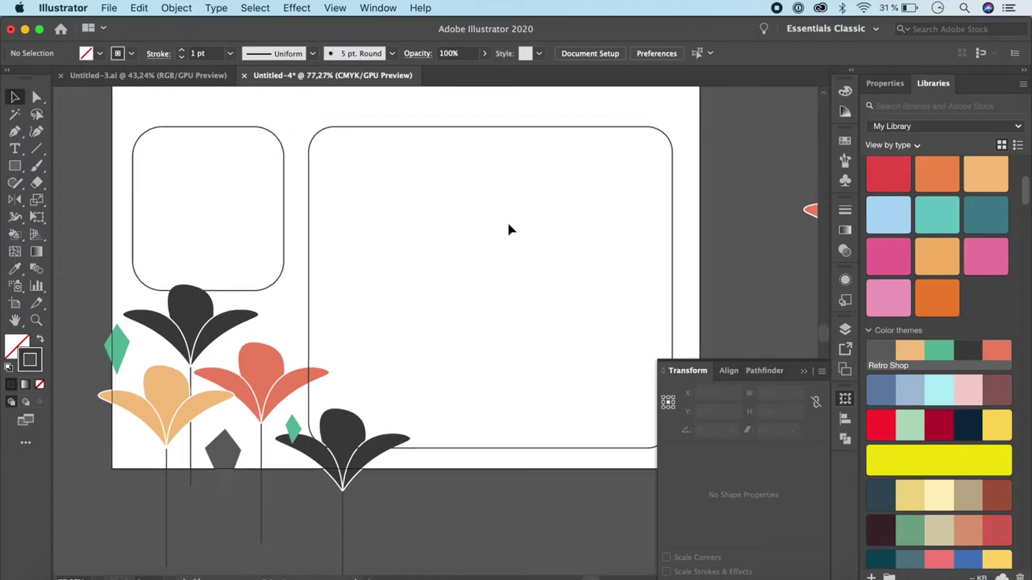
scroll(58, 433, "down", 5)
scroll(59, 430, "up", 4)
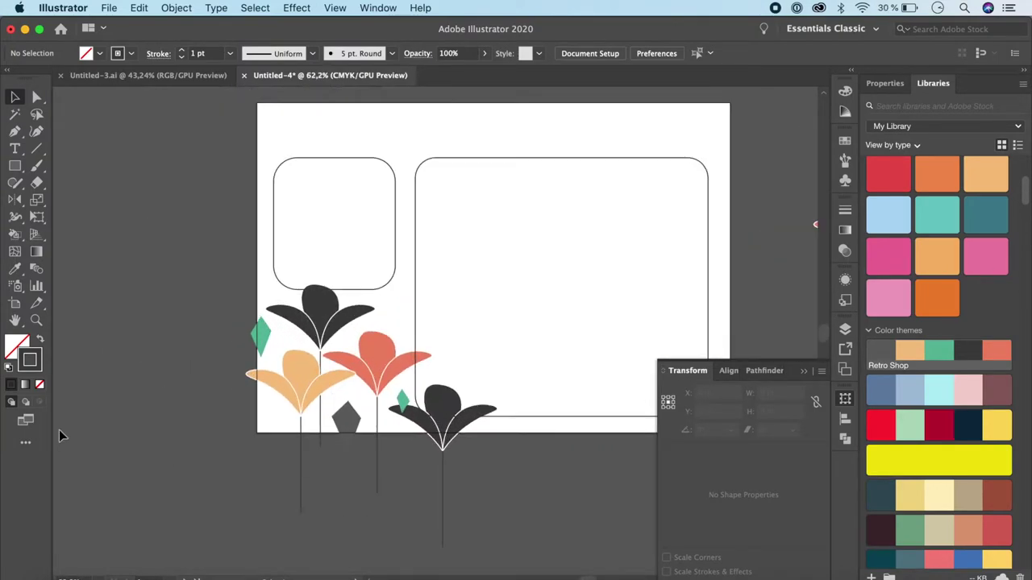
left_click(231, 339)
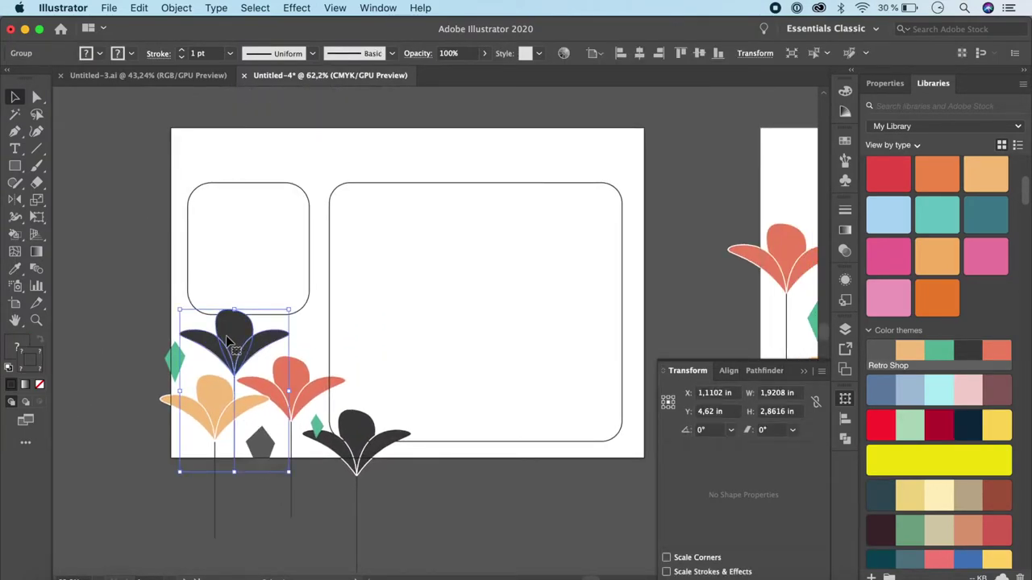
left_click(299, 392, "shift")
left_click(357, 432, "shift")
left_click_drag(411, 440, 403, 440)
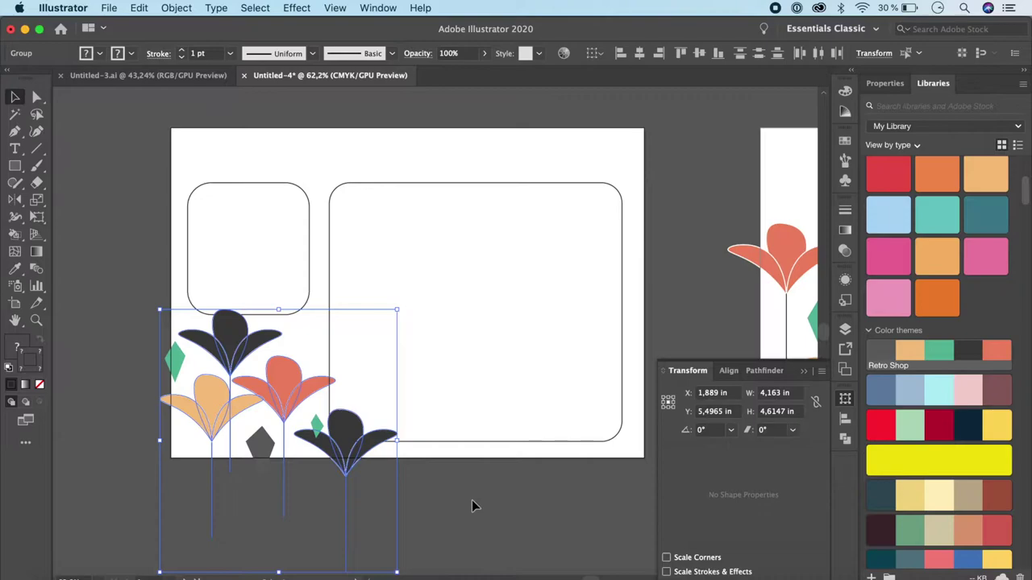
left_click(473, 500)
Step: Narrow the second artboard's whole flower and diamond decoration slightly from its right side
scroll(472, 500, "right", 10)
scroll(470, 541, "right", 3)
scroll(470, 541, "down", 5)
scroll(342, 365, "right", 3)
left_click(506, 399)
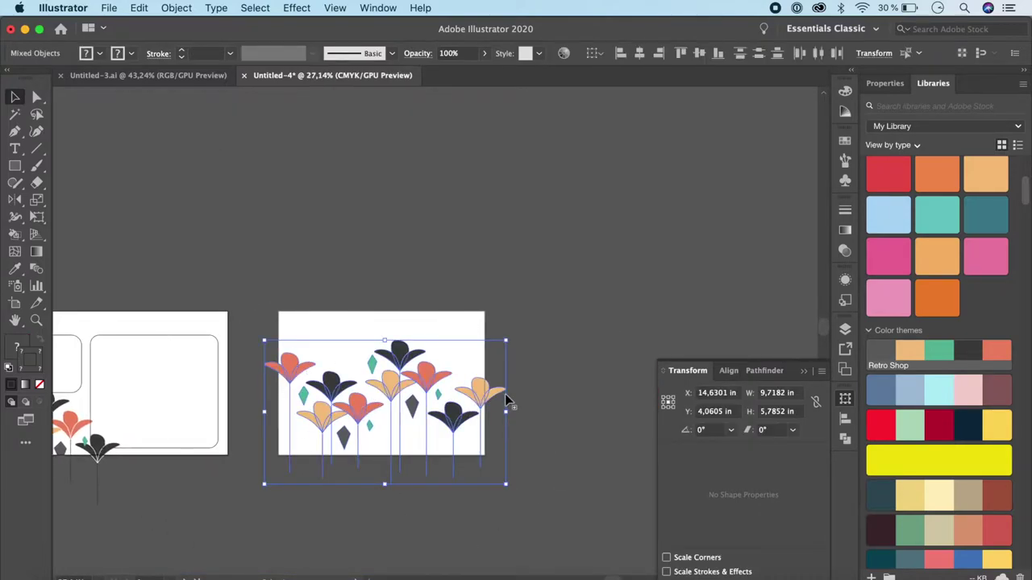
left_click_drag(506, 411, 497, 414)
left_click(594, 453)
Step: Add the text "Recipe" in the header area of the first artboard, above the small rounded frame
scroll(597, 456, "left", 8)
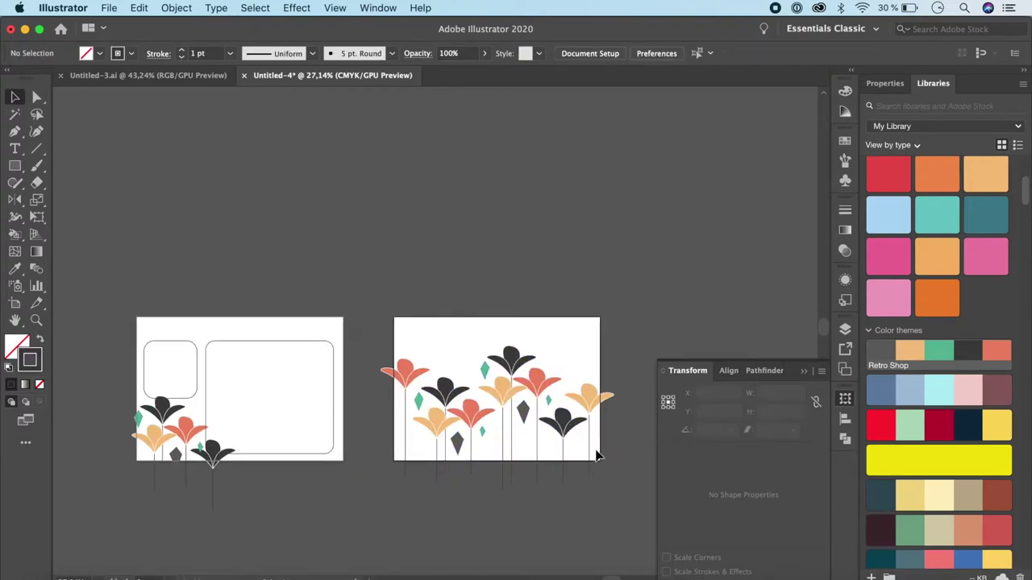
scroll(649, 317, "up", 5)
key("super+F10")
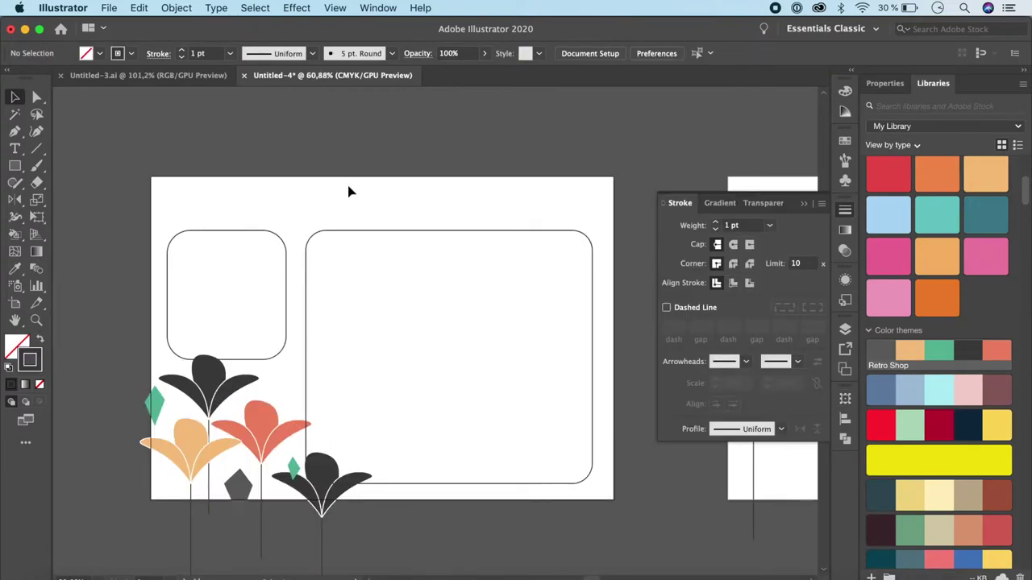
left_click(15, 150)
left_click(182, 192)
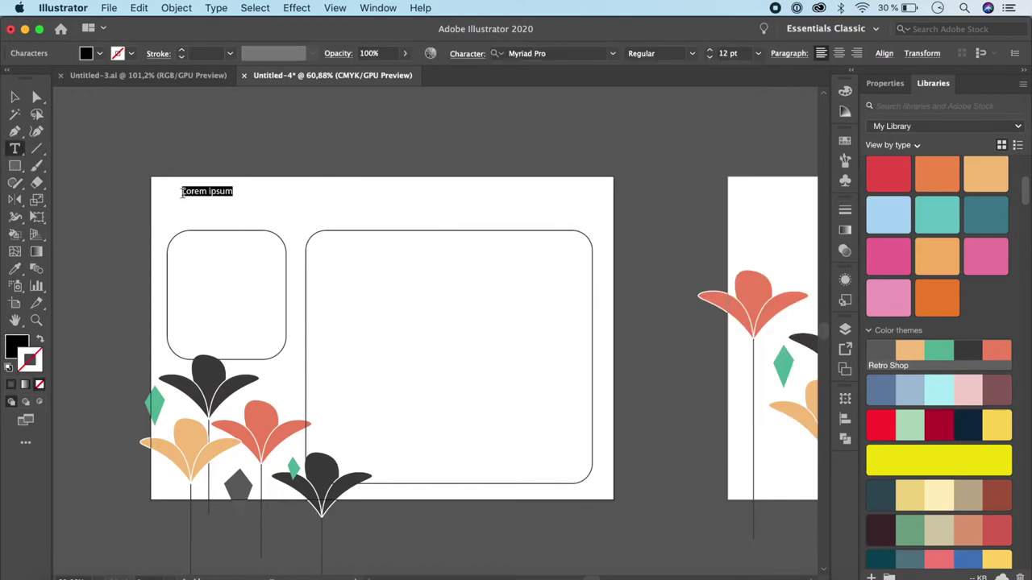
type("Re")
key("Escape")
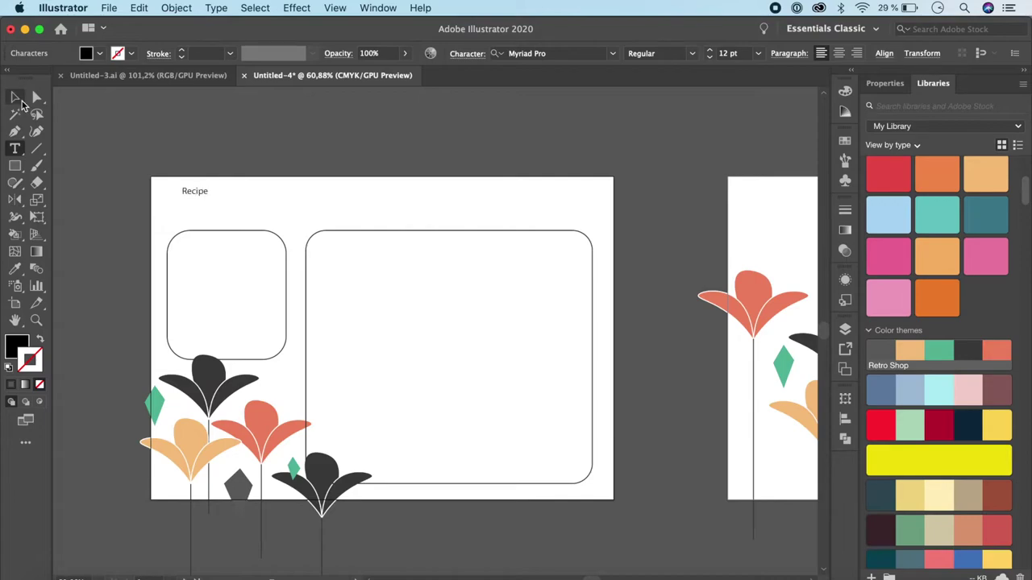
Step: Format the Recipe title in Beth Ellen Regular at 30 pt and align it above the small frame
left_click(613, 53)
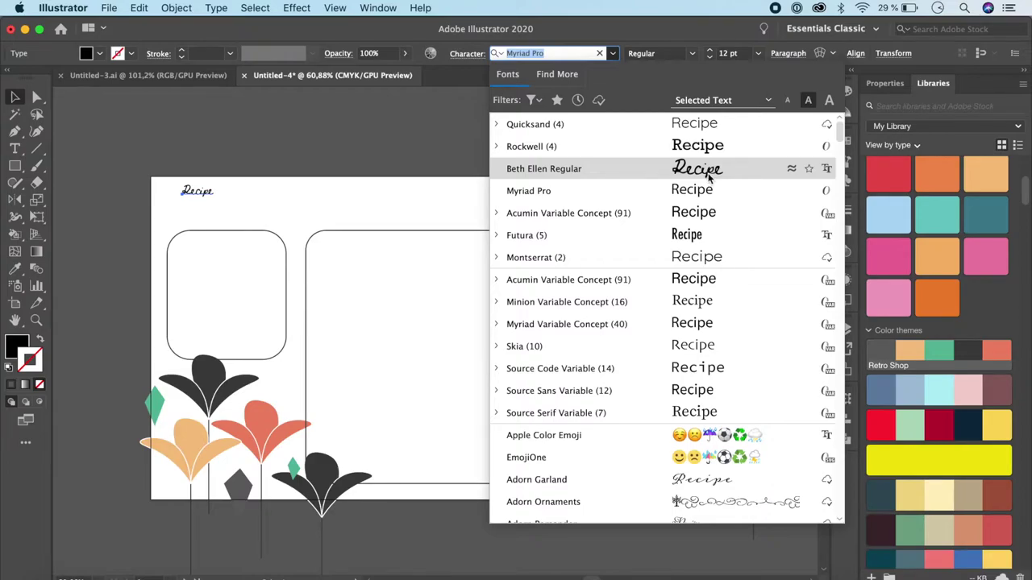
left_click(709, 179)
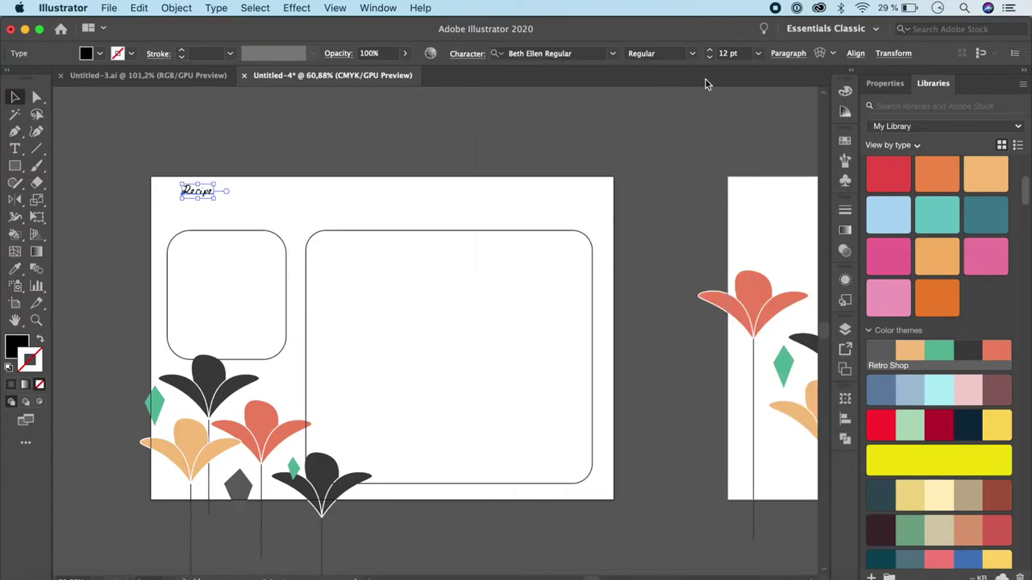
double_click(725, 54)
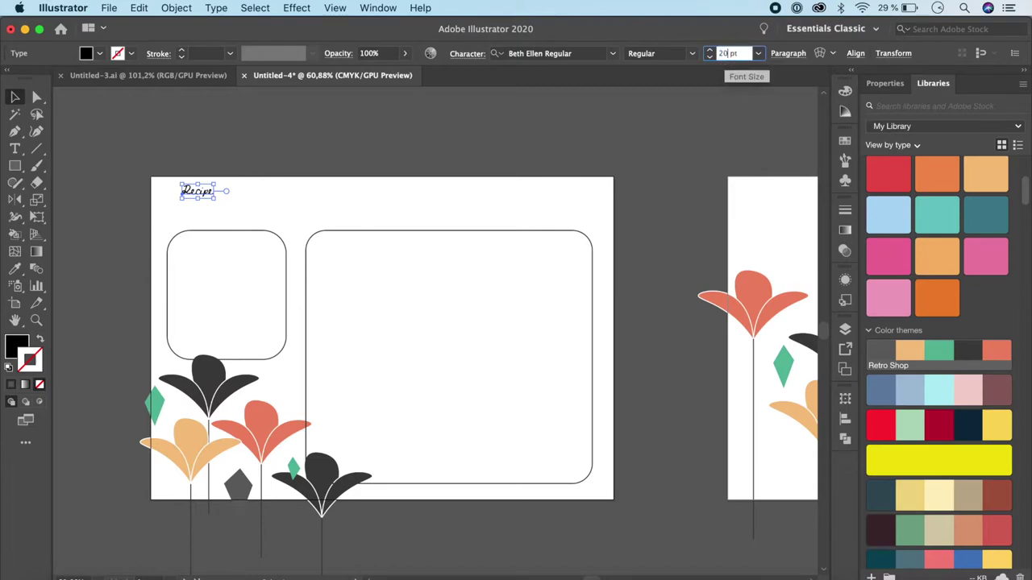
type("20")
key("Return")
double_click(725, 53)
type("30")
key("Return")
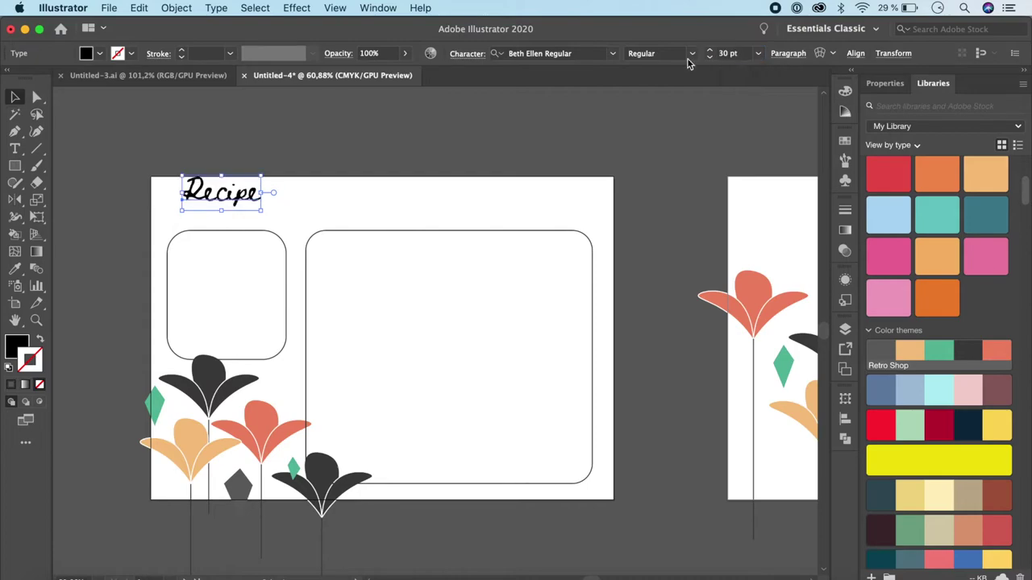
left_click_drag(240, 197, 226, 204)
left_click(376, 147)
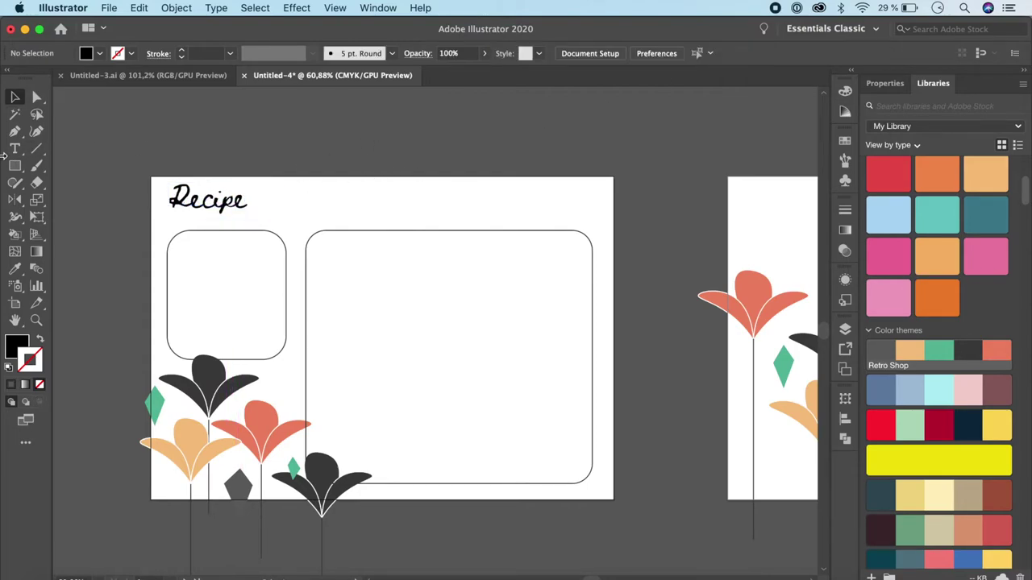
Step: Add a separate text "card" above the first artboard and set it in Quicksand Bold
key("t")
left_click(352, 144)
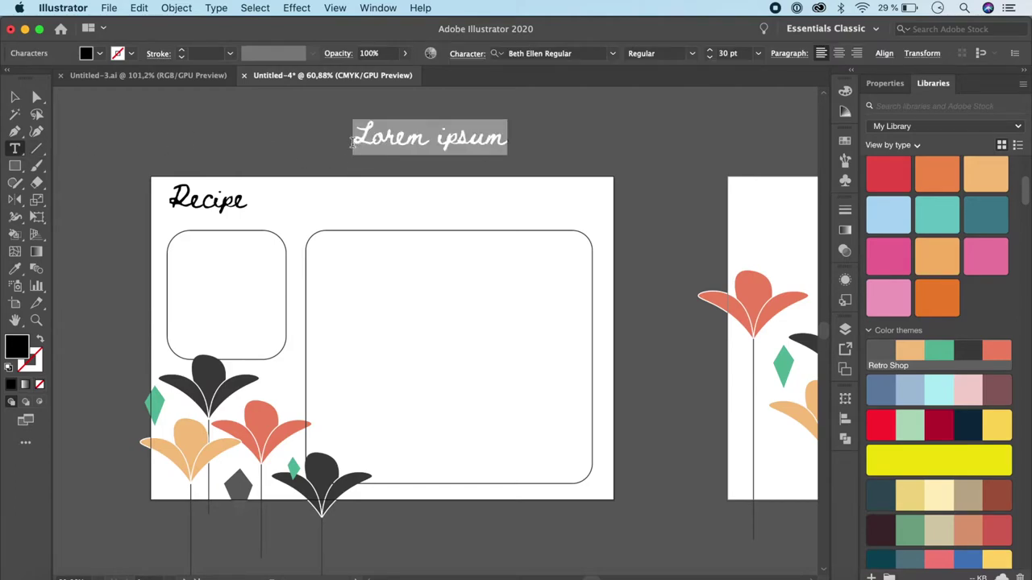
type("card")
double_click(383, 144)
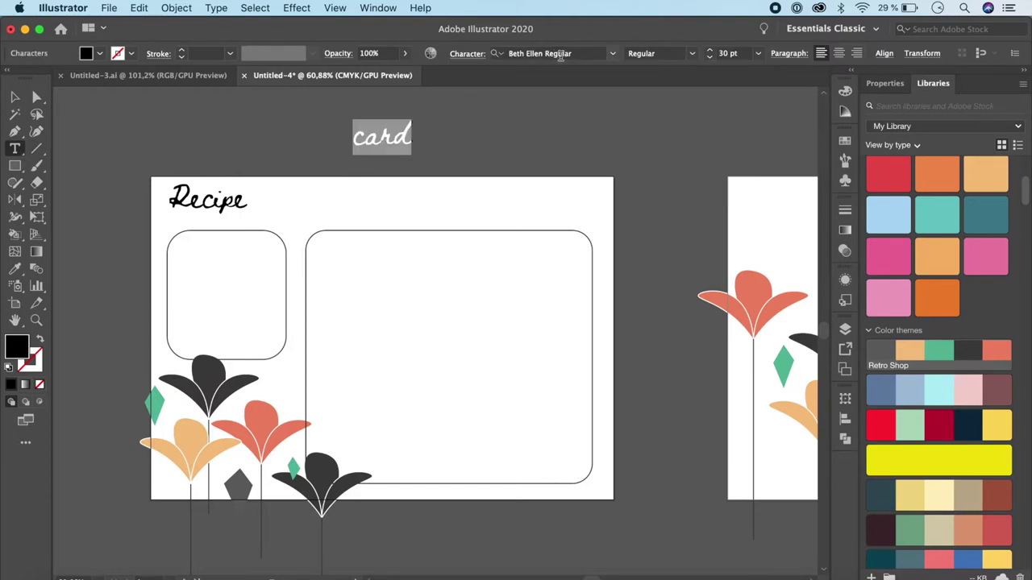
left_click(613, 53)
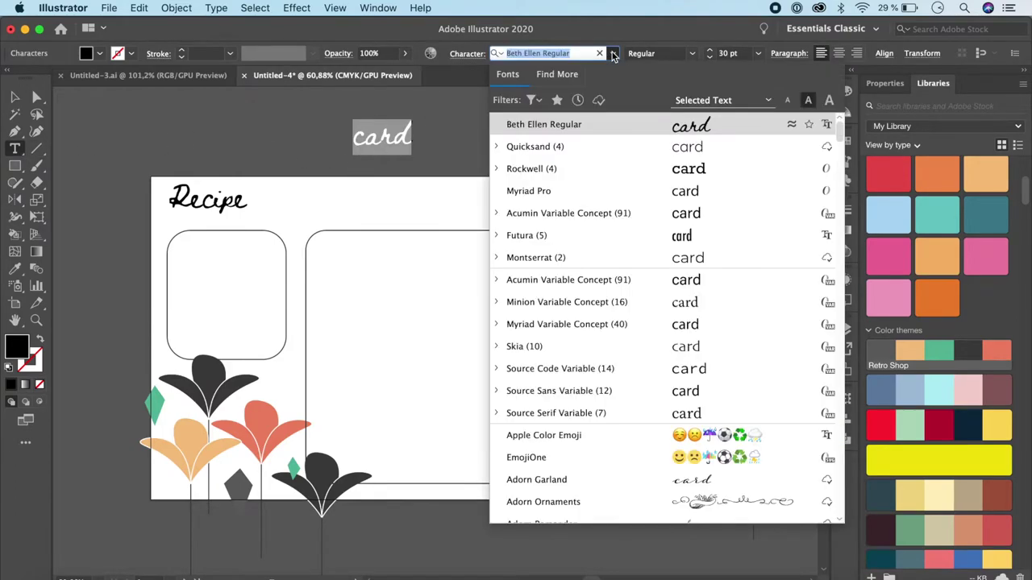
left_click(691, 151)
left_click(692, 54)
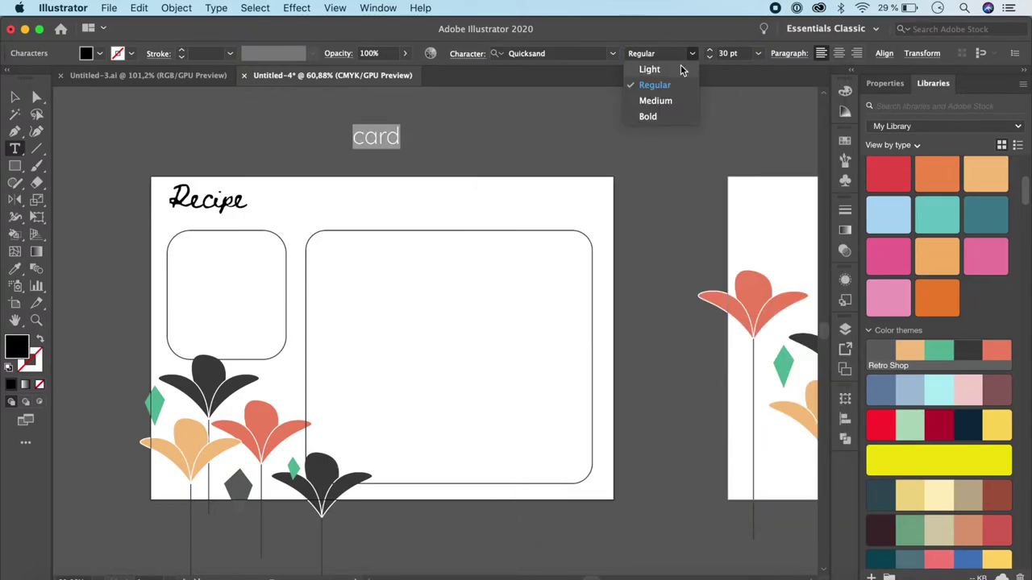
left_click(669, 117)
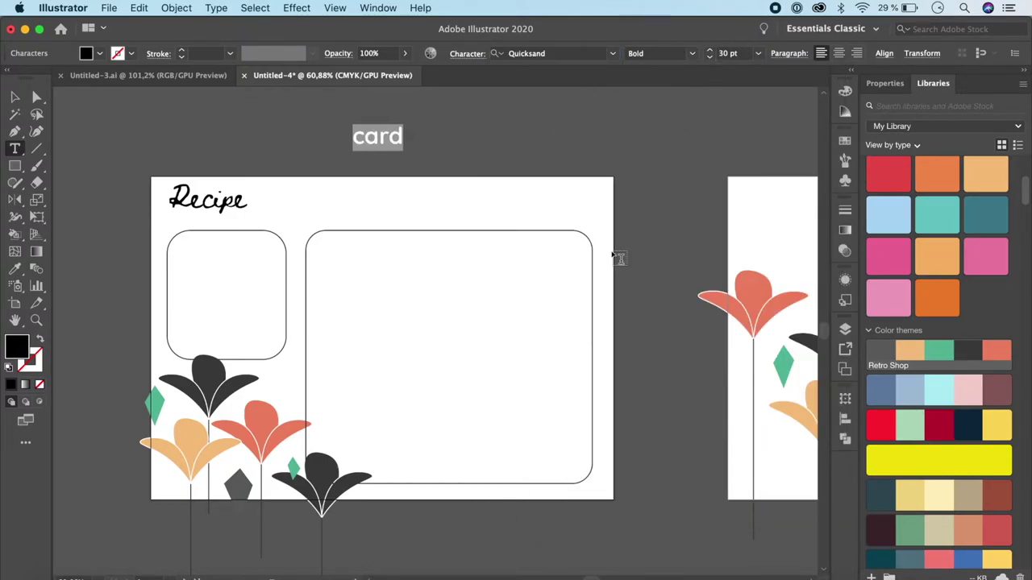
Step: Fill the word card with the coral Retro Shop colour and set its size to 20 pt
left_click(994, 349)
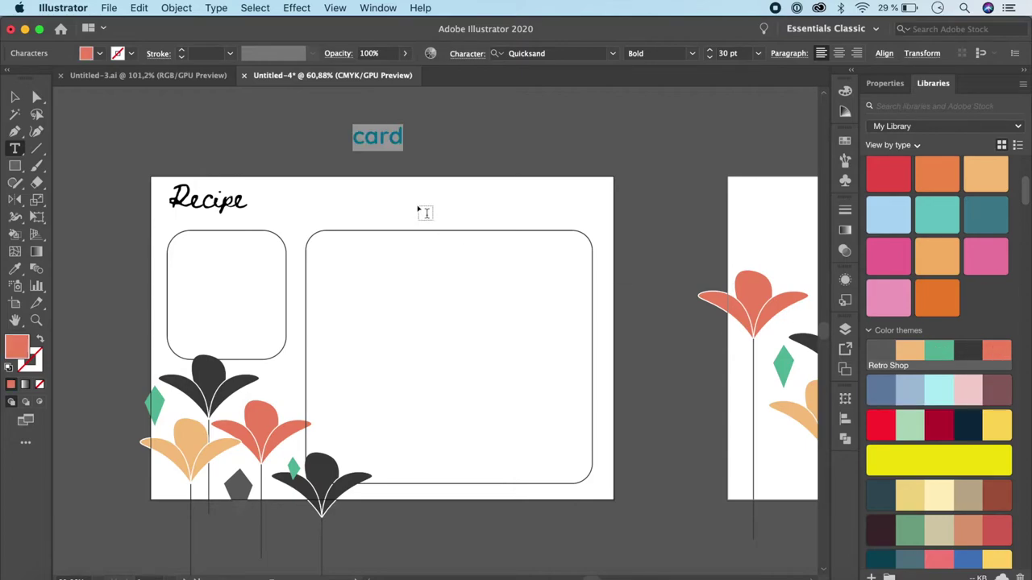
left_click(719, 52)
double_click(720, 53)
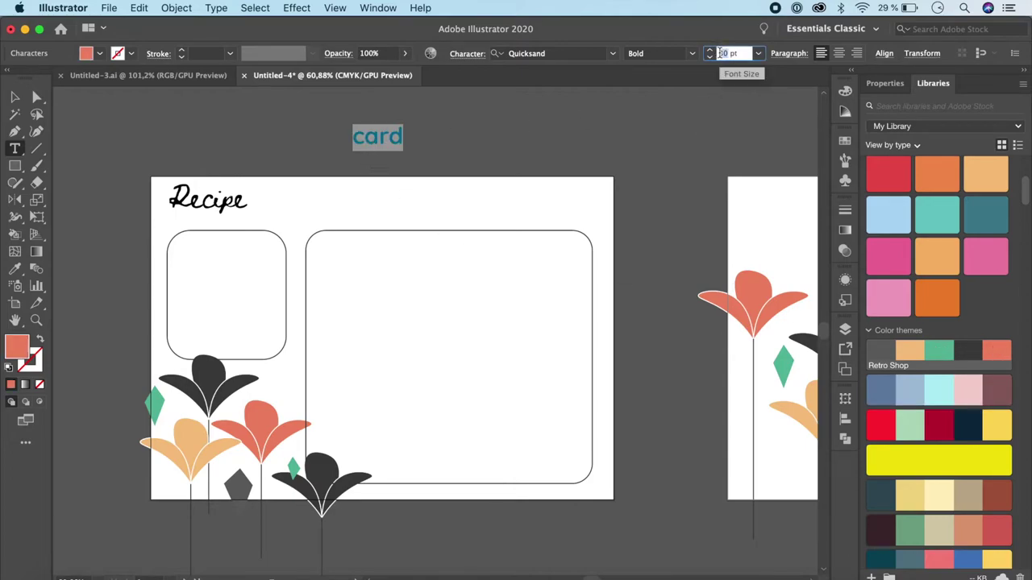
type("20")
key("Return")
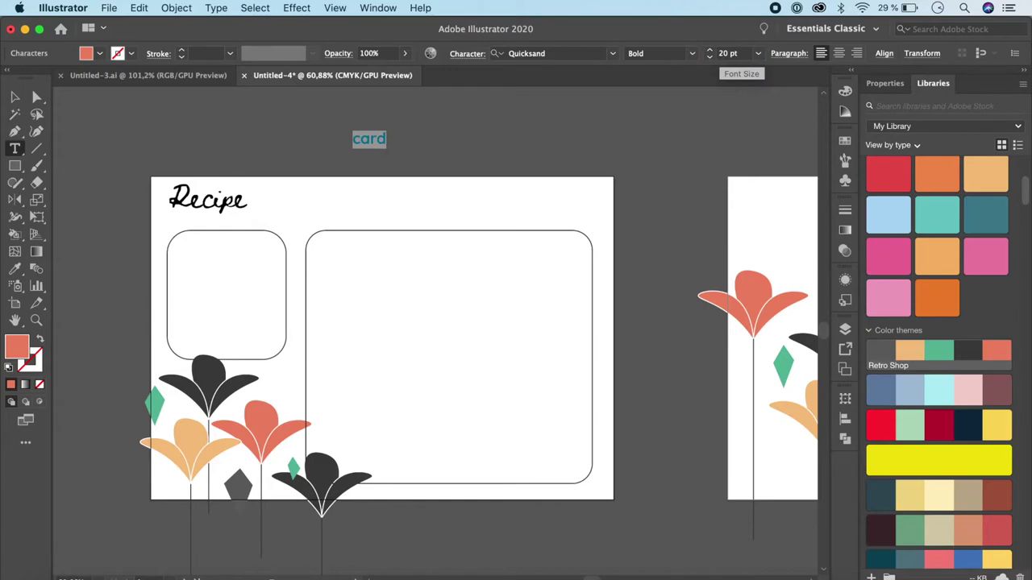
Step: Move the word card onto the artboard, just below the end of the Recipe title
left_click(15, 97)
left_click_drag(371, 138, 229, 219)
left_click(477, 322)
Step: Retype the coral word with a capital letter as "Card"
key("t")
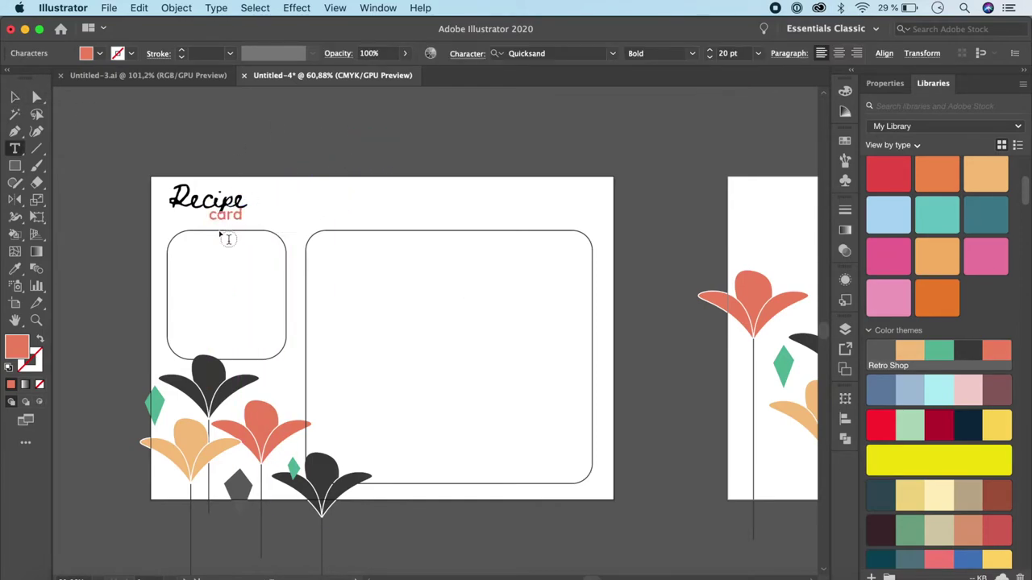
double_click(225, 214)
type("Card")
key("Escape")
Step: Set the word Card to Quicksand Medium at 18 pt and shift it slightly to the right
double_click(227, 215)
left_click(692, 53)
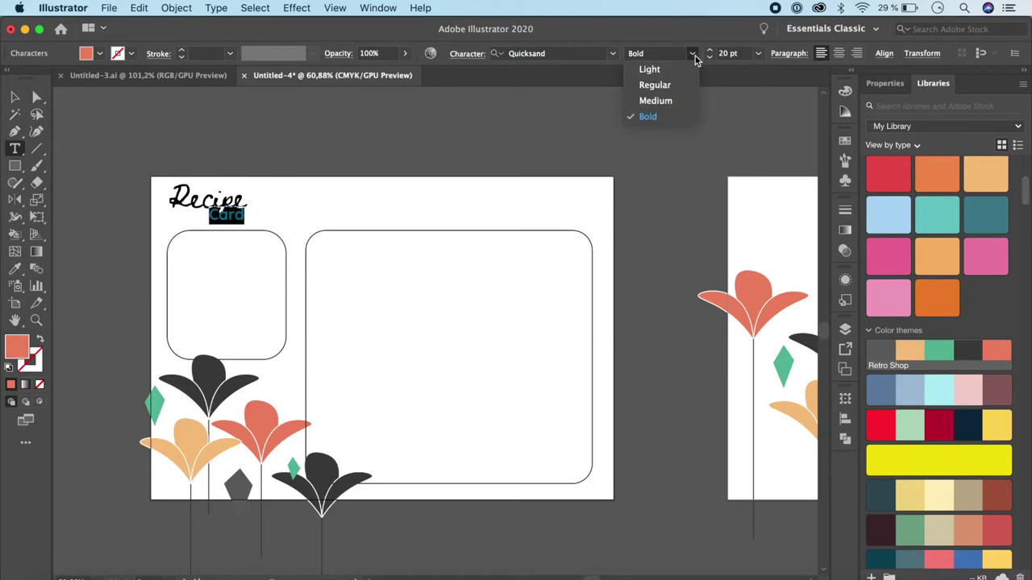
left_click(655, 101)
left_click(721, 53)
double_click(722, 54)
key("Return")
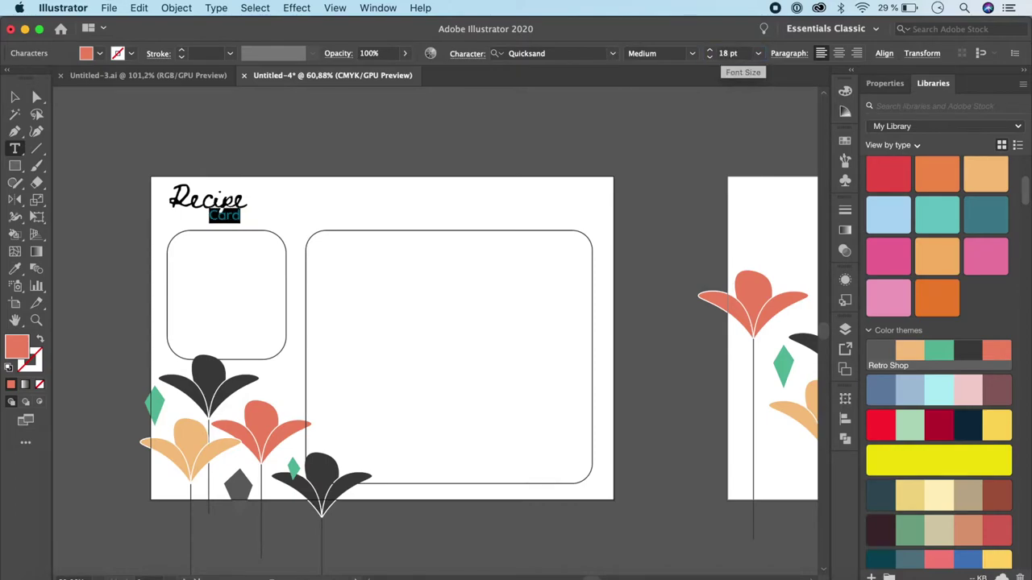
key("Escape")
left_click_drag(237, 221, 249, 220)
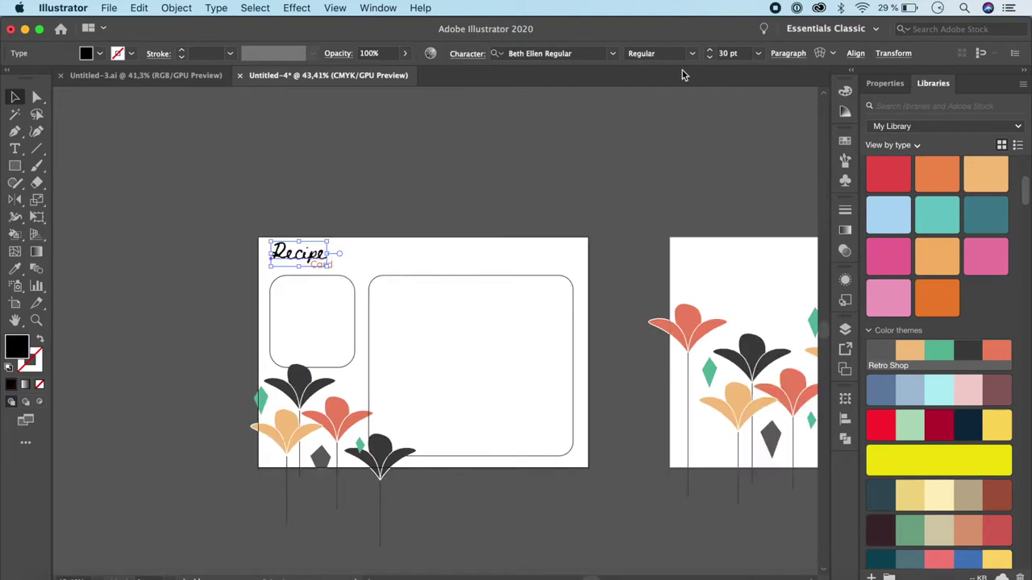
Step: Set the Recipe title's size to 32 pt and nudge Card slightly to the right beneath it
double_click(719, 54)
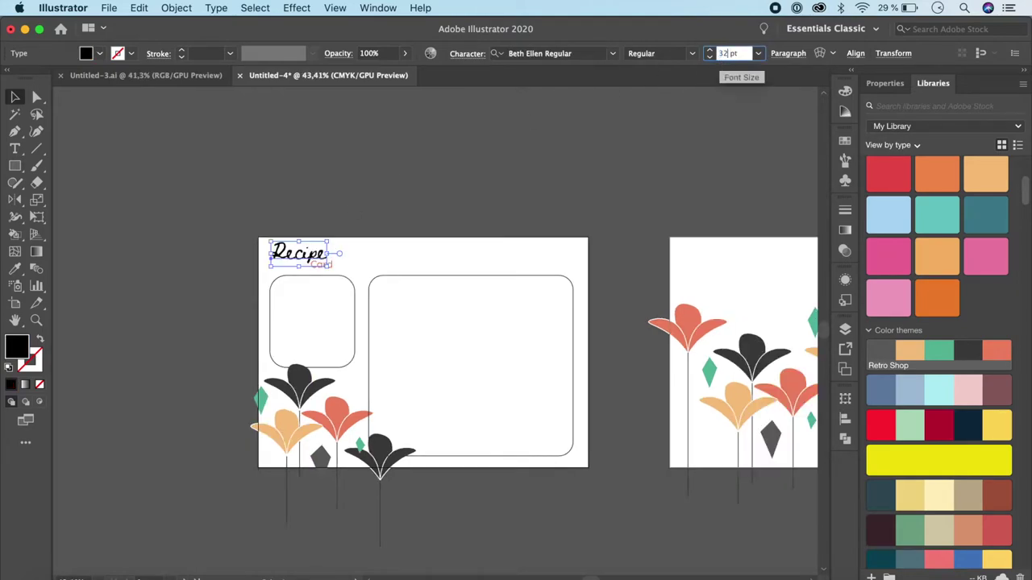
type("32")
key("Return")
scroll(599, 166, "up", 2, "alt")
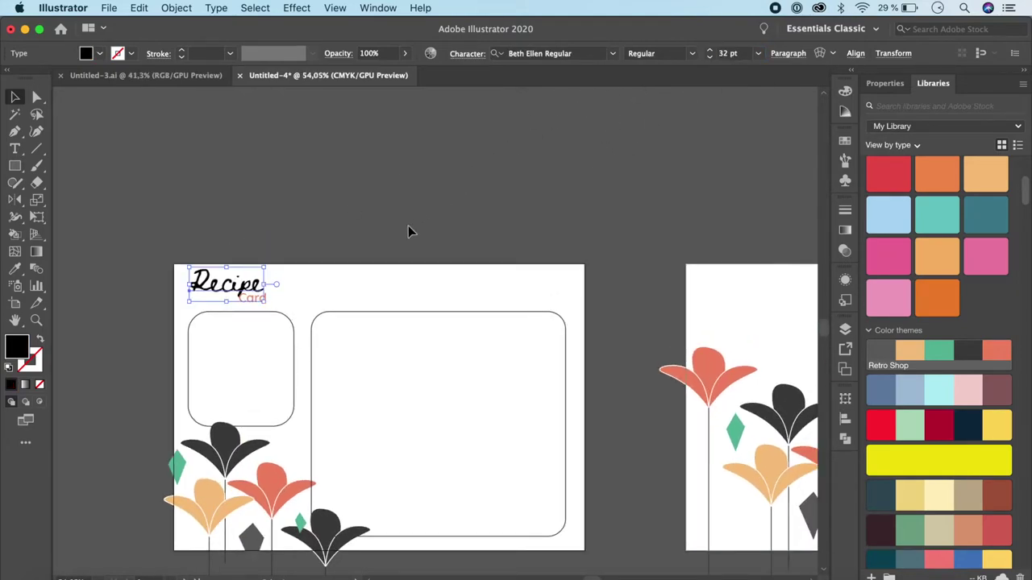
left_click(259, 300)
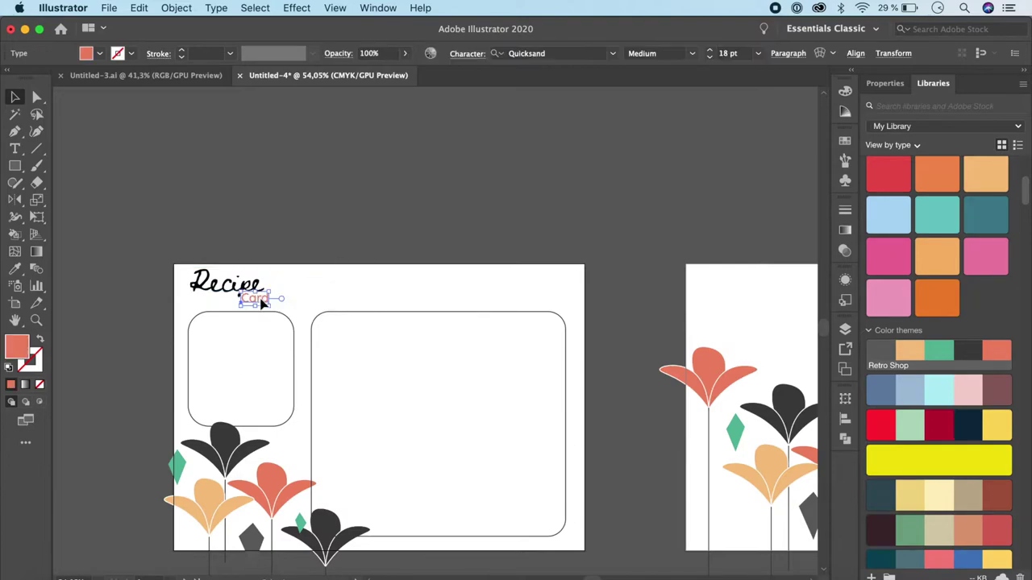
left_click(360, 240)
Step: Set the font size of the word Card to 15 pt
scroll(403, 357, "down", 3)
key("t")
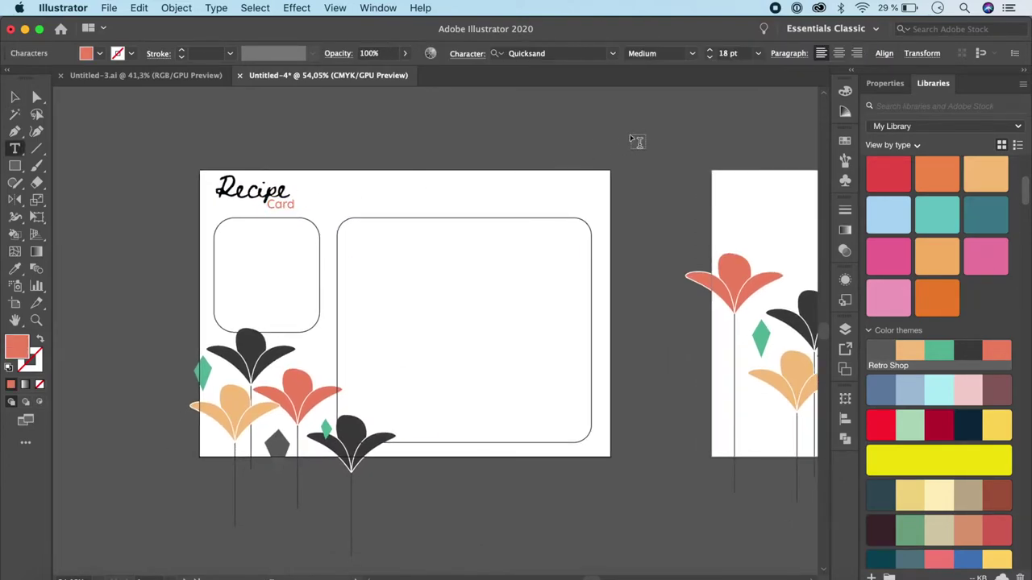
left_click_drag(294, 203, 267, 206)
left_click(726, 54)
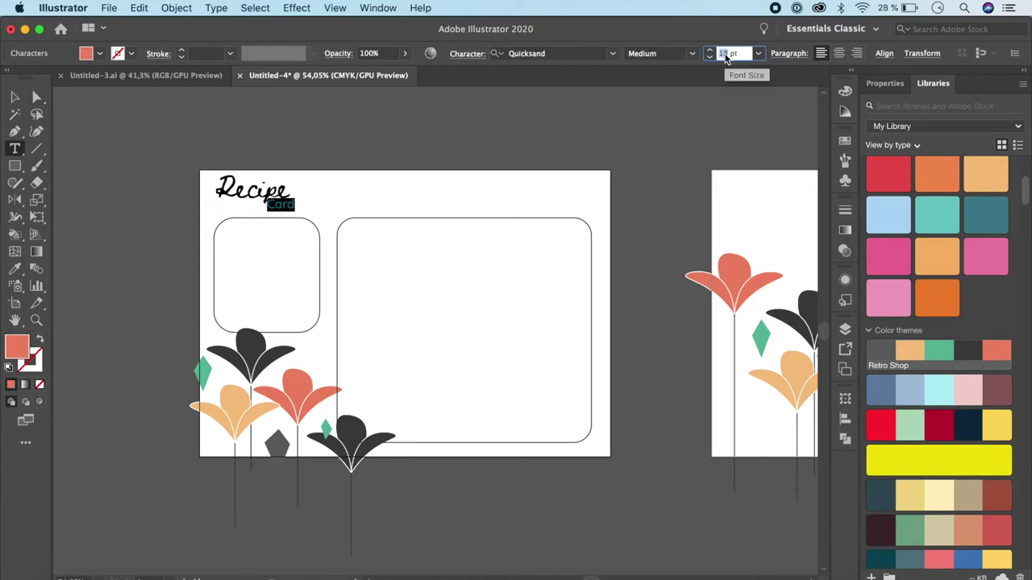
left_click(575, 137, "super")
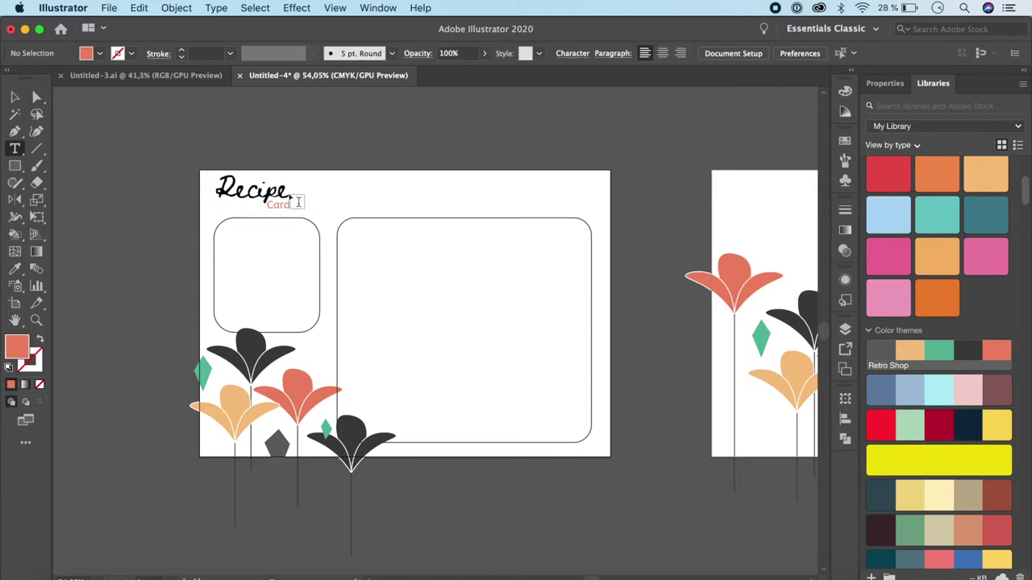
Step: Group Recipe and Card and move them slightly down toward the small frame
left_click(14, 100)
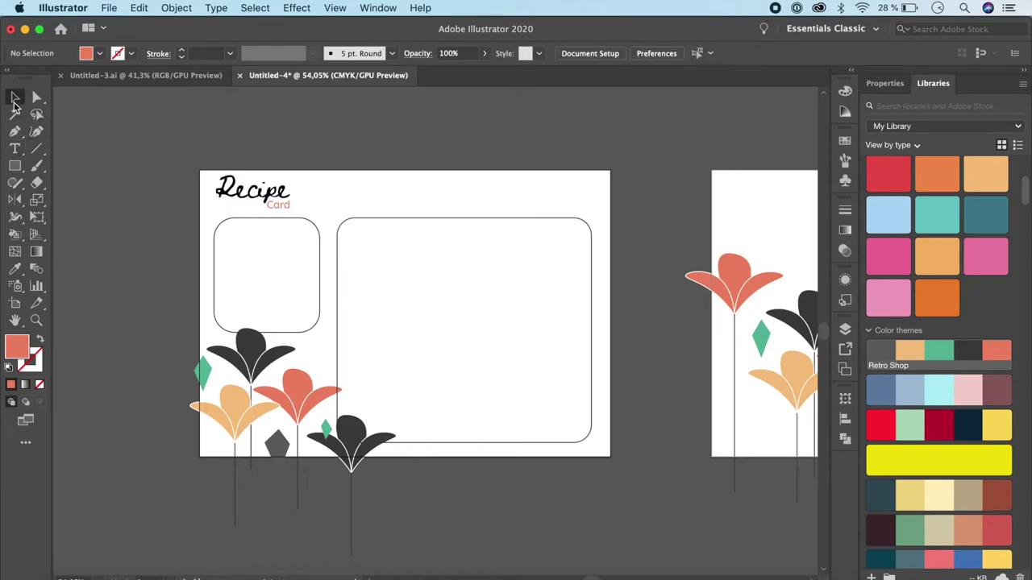
left_click_drag(211, 151, 278, 212)
key("ctrl+g")
left_click(334, 153)
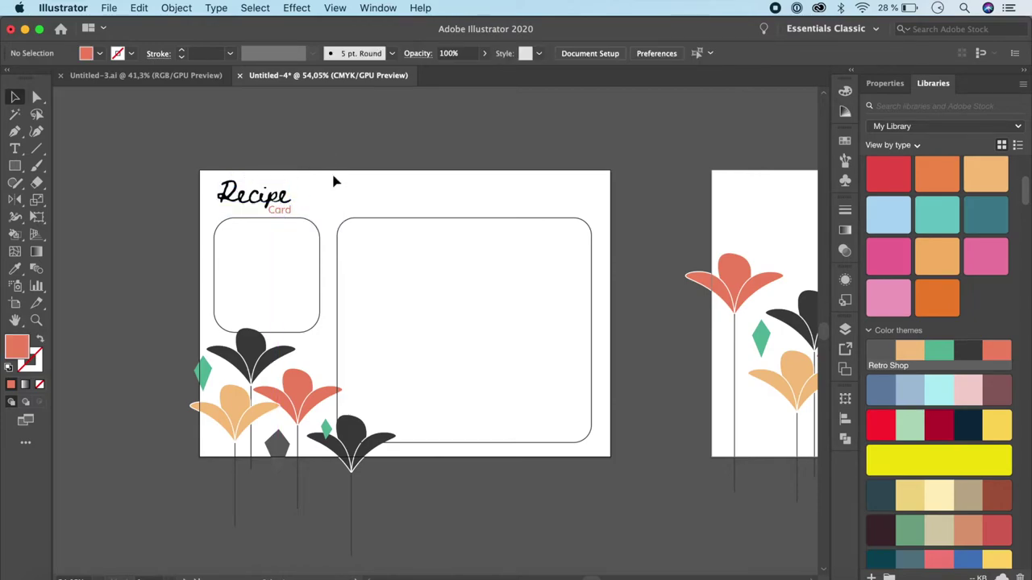
Step: Narrow the small rounded frame from its right side and slightly reduce its corner radius
left_click(318, 303)
left_click_drag(321, 276, 304, 277)
left_click_drag(234, 238, 230, 236)
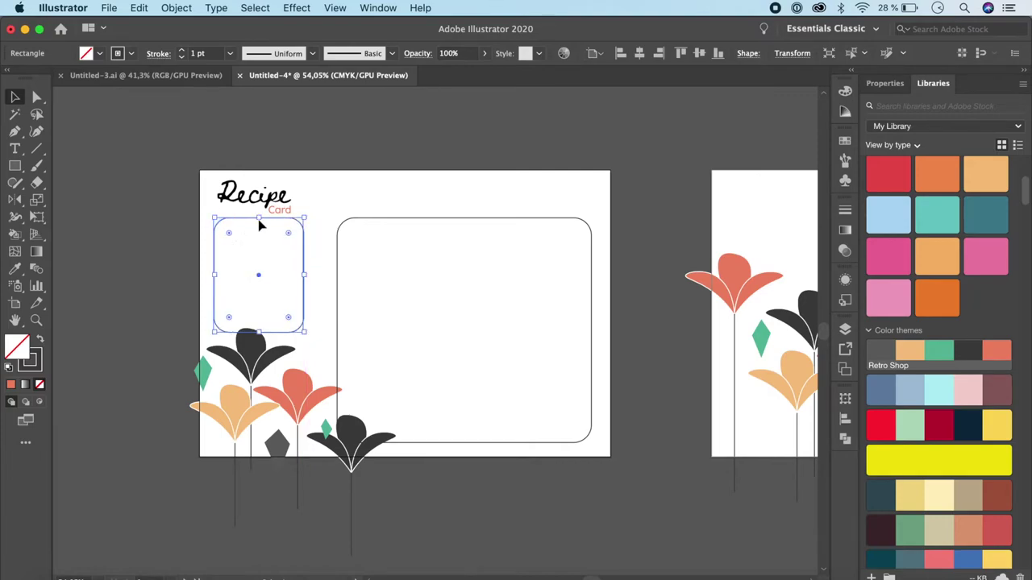
left_click(325, 211)
Step: Extend the large frame's left edge toward the small frame and reduce its corner radius to match
left_click(337, 268)
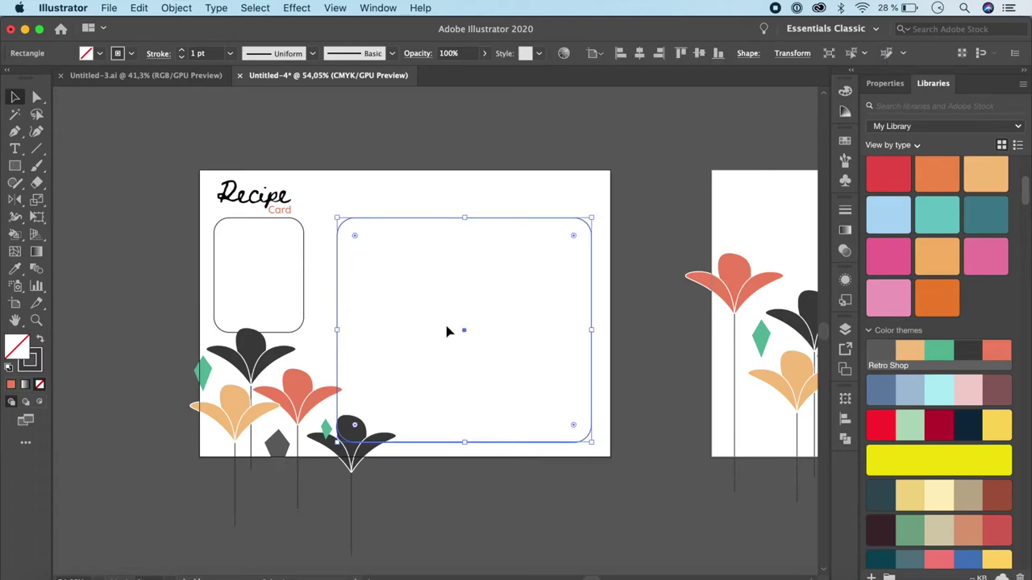
left_click_drag(338, 331, 313, 330)
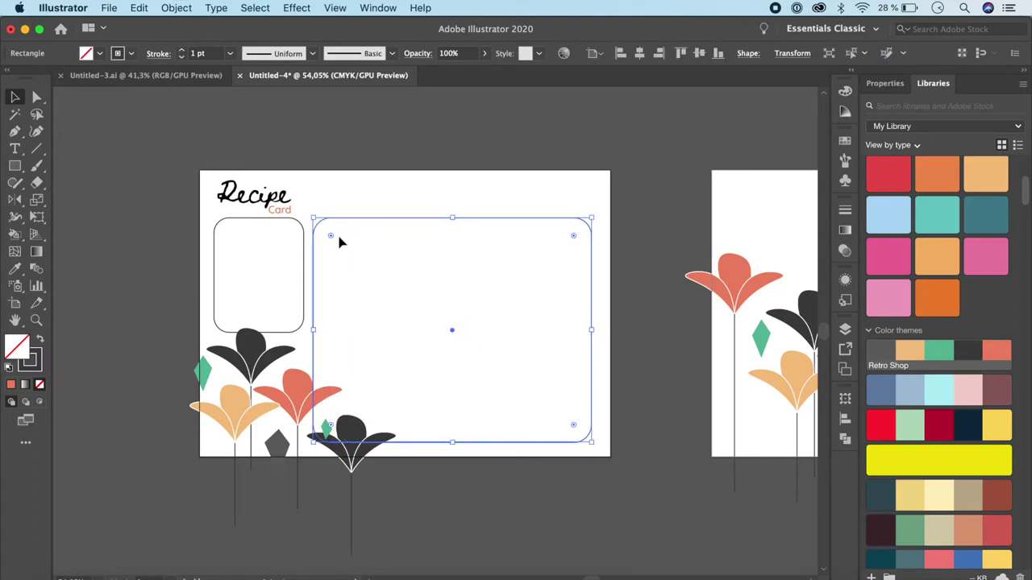
left_click_drag(328, 235, 329, 233)
left_click(426, 176)
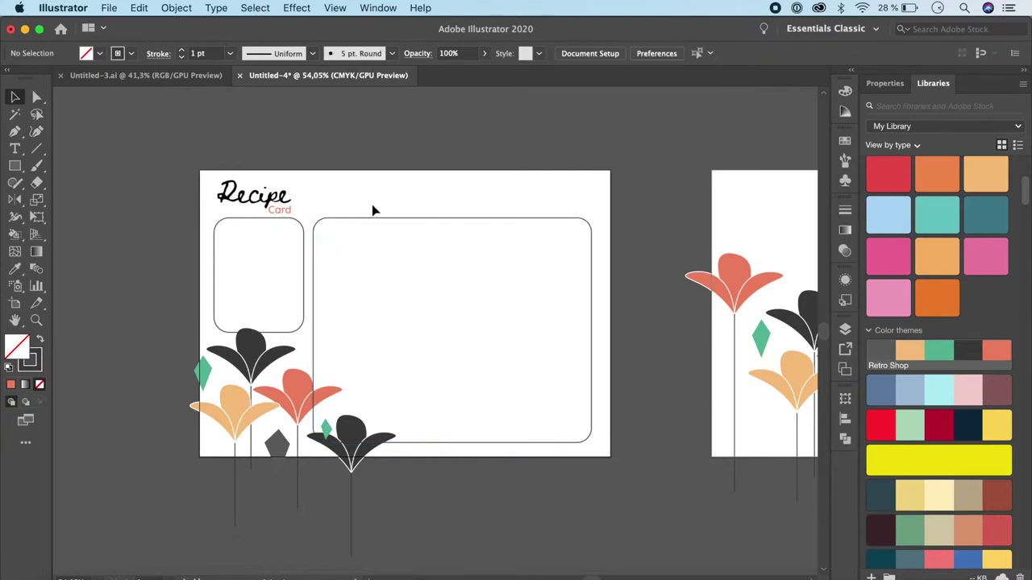
Step: Add black 15 pt Quicksand Medium labels Title, Serves, Prep time and Cook time, placing Title above the large frame's left end
left_click(15, 149)
left_click(315, 179)
key("BackSpace")
type("Title")
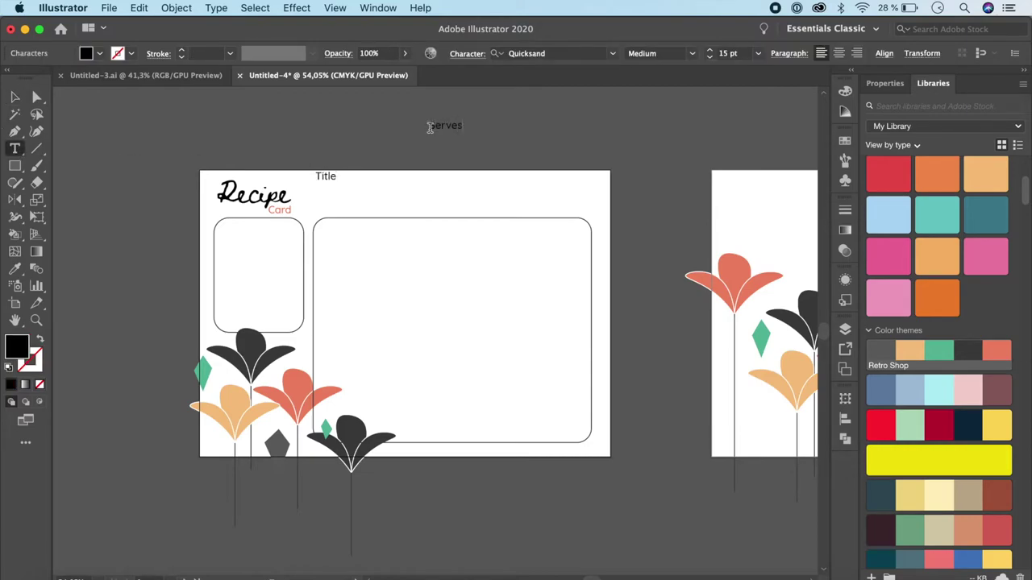
left_click(428, 157, "super")
key("v")
left_click_drag(331, 182, 332, 188)
left_click(392, 148)
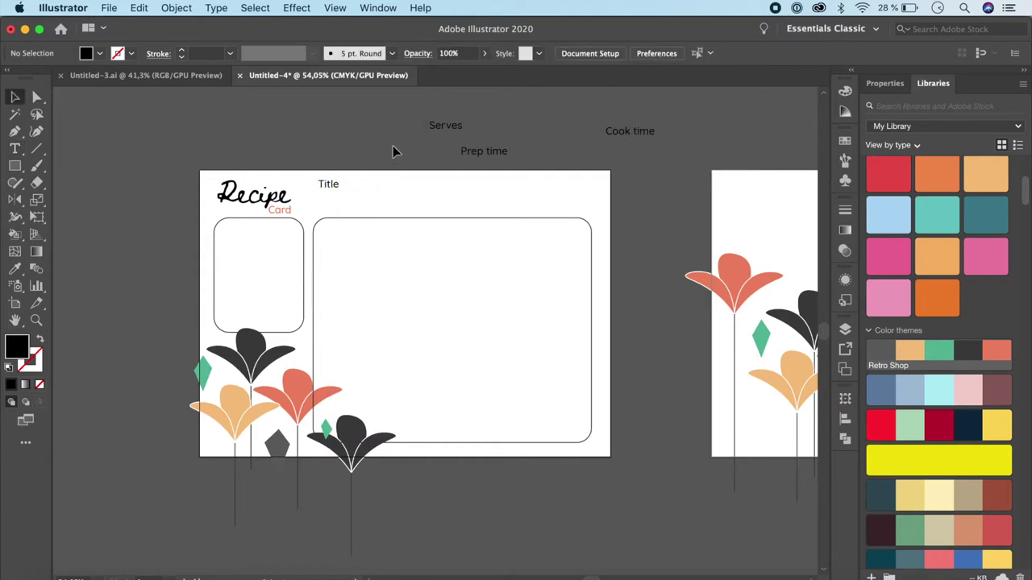
Step: Stack Serves and Prep time below Title with Cook time in the Prep time row, and lower both frames' top edges to make room
left_click_drag(434, 129, 320, 209)
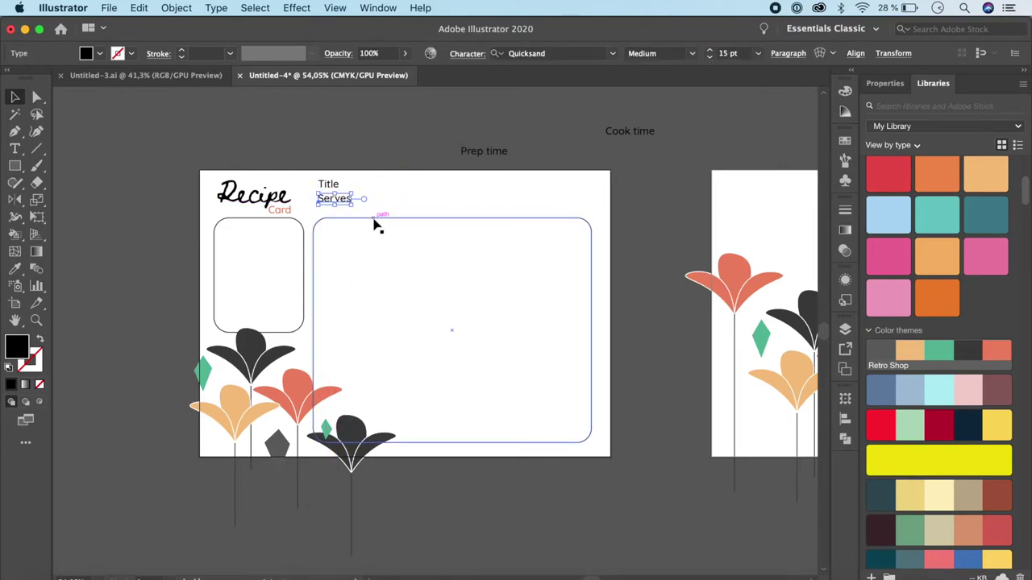
left_click(375, 219)
left_click(292, 225, "shift")
left_click_drag(403, 219, 403, 231)
left_click_drag(484, 151, 342, 217)
left_click_drag(645, 133, 508, 218)
Step: Set the large rounded frame's stroke weight to 1,5 pt
left_click(592, 310)
left_click(844, 211)
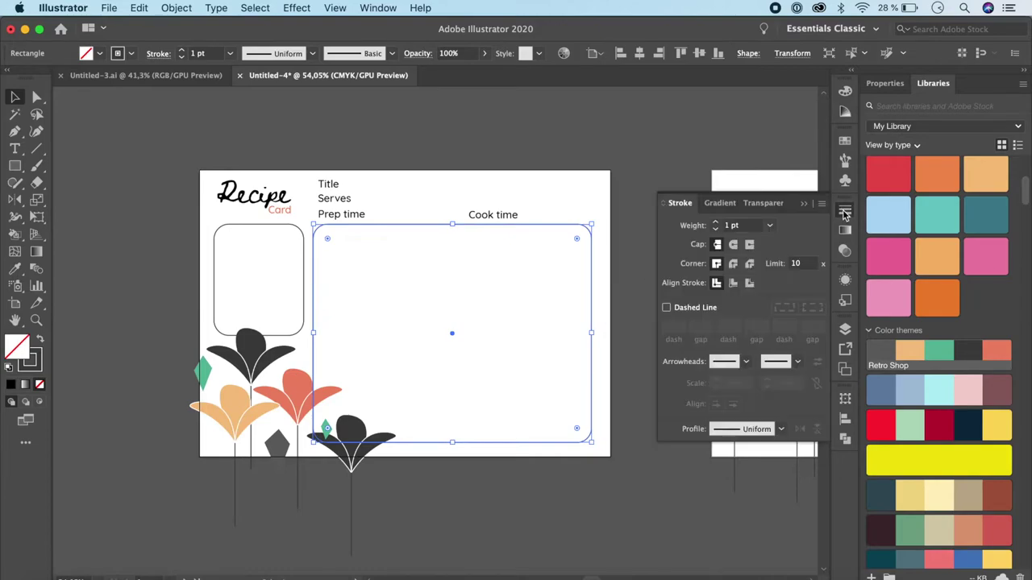
left_click(769, 226)
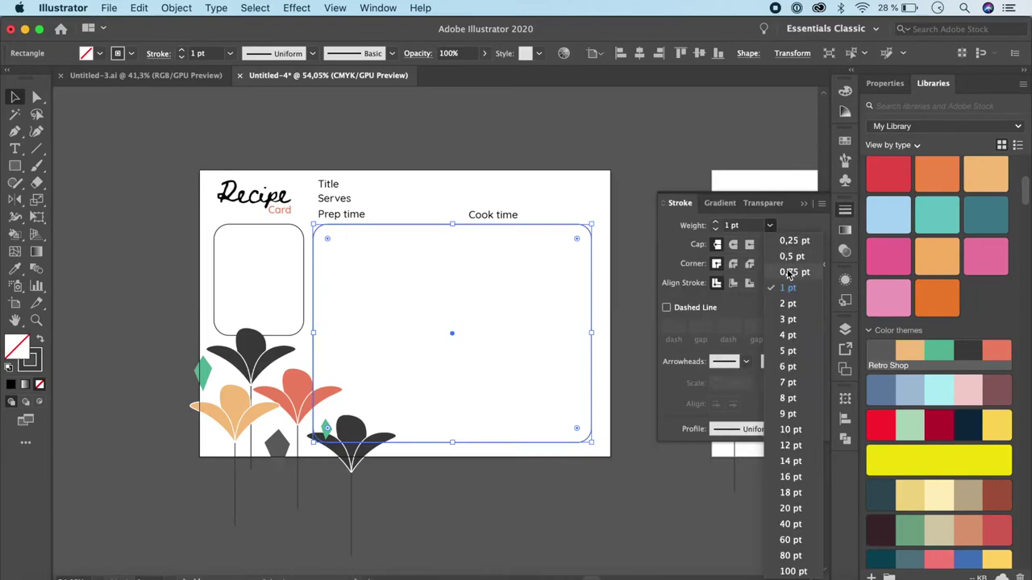
left_click(729, 226)
type("1,5")
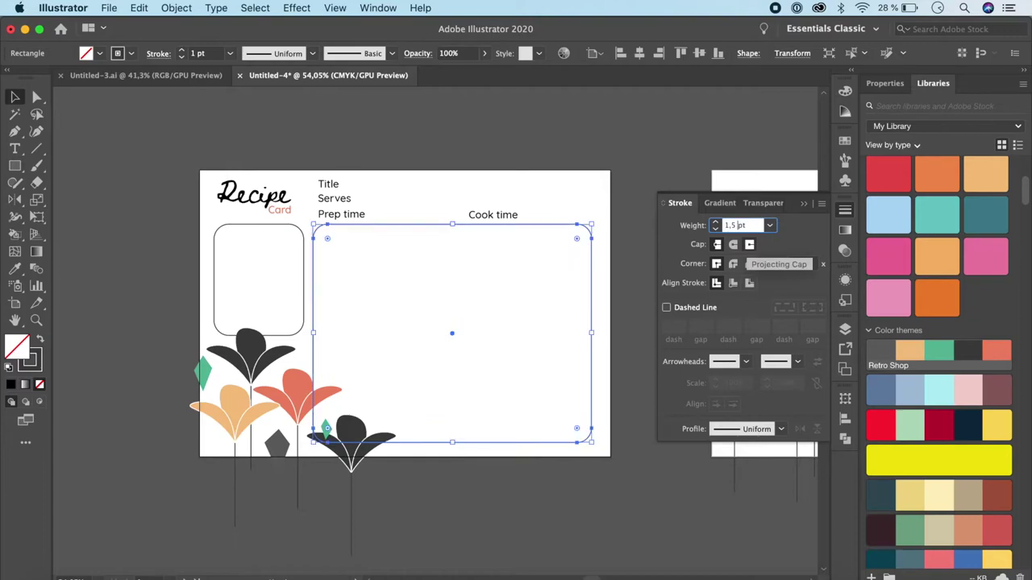
key("Return")
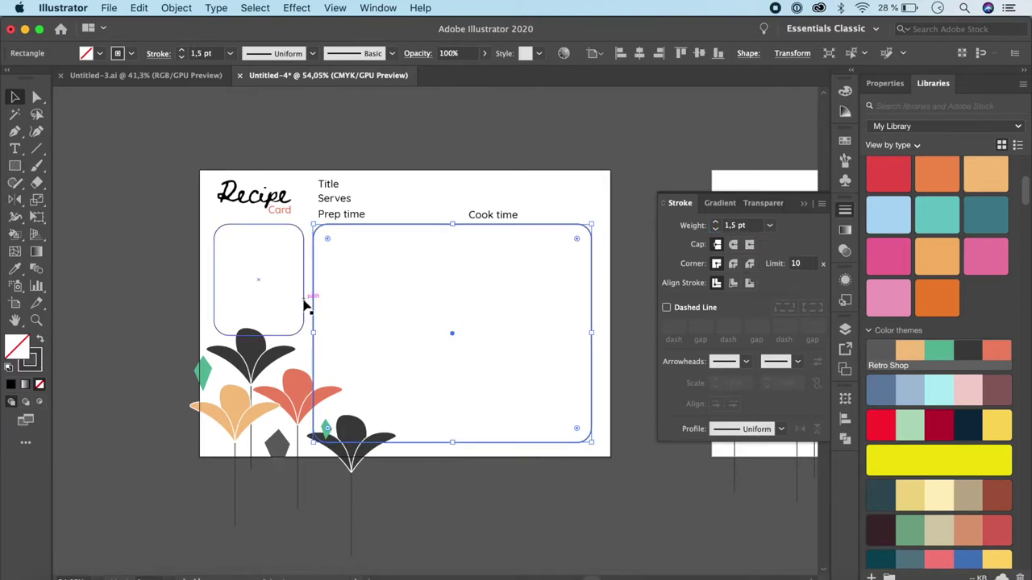
Step: Match the small frame's stroke to the large frame's using the Eyedropper, and leave nothing selected
left_click(304, 306)
key("i")
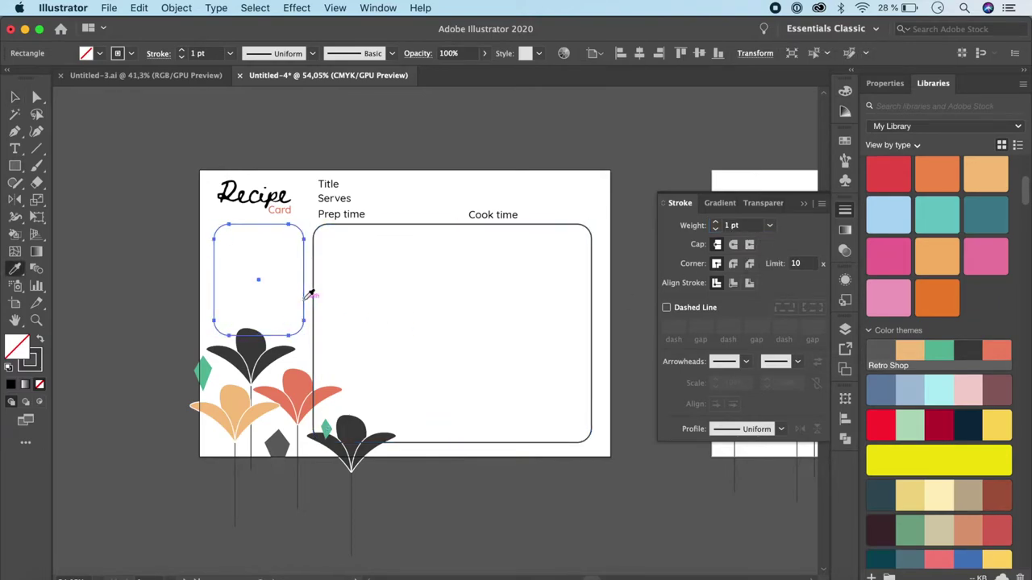
left_click(311, 297)
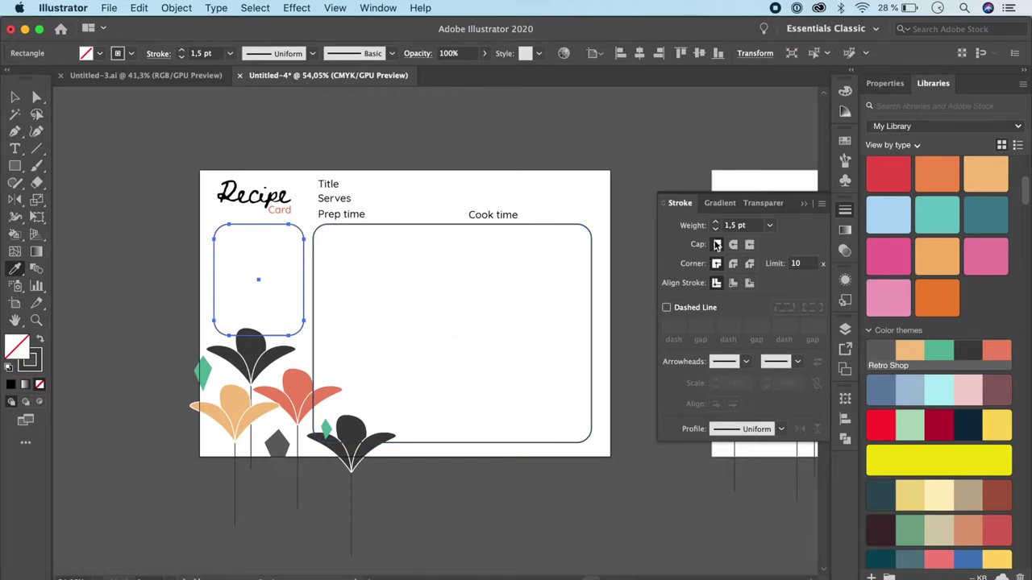
left_click(378, 8)
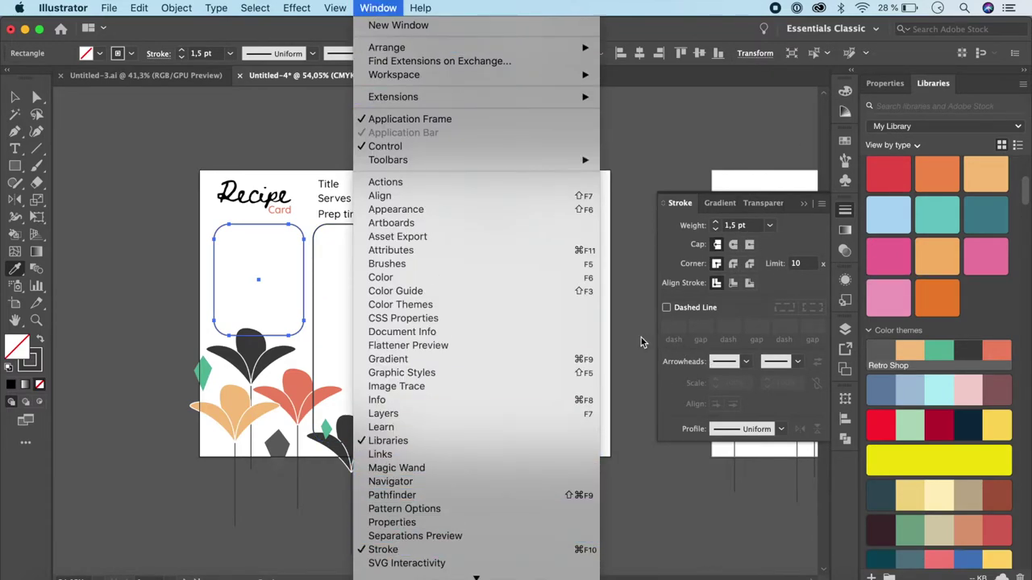
key("Escape")
key("v")
left_click(595, 153)
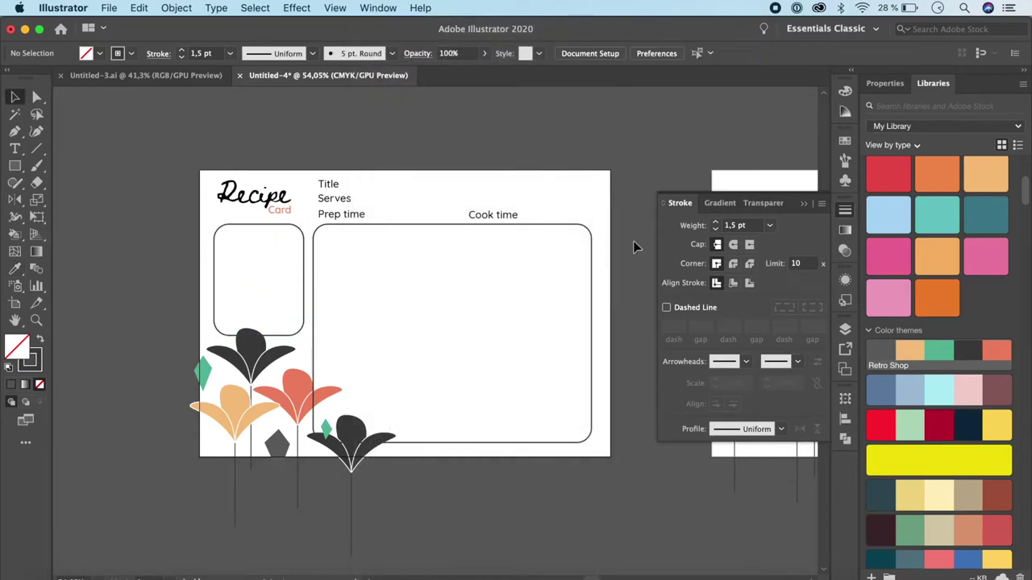
Step: Draw a horizontal line across the inside of the large frame near its upper edge and stroke it in the Retro Shop coral
left_click(36, 149)
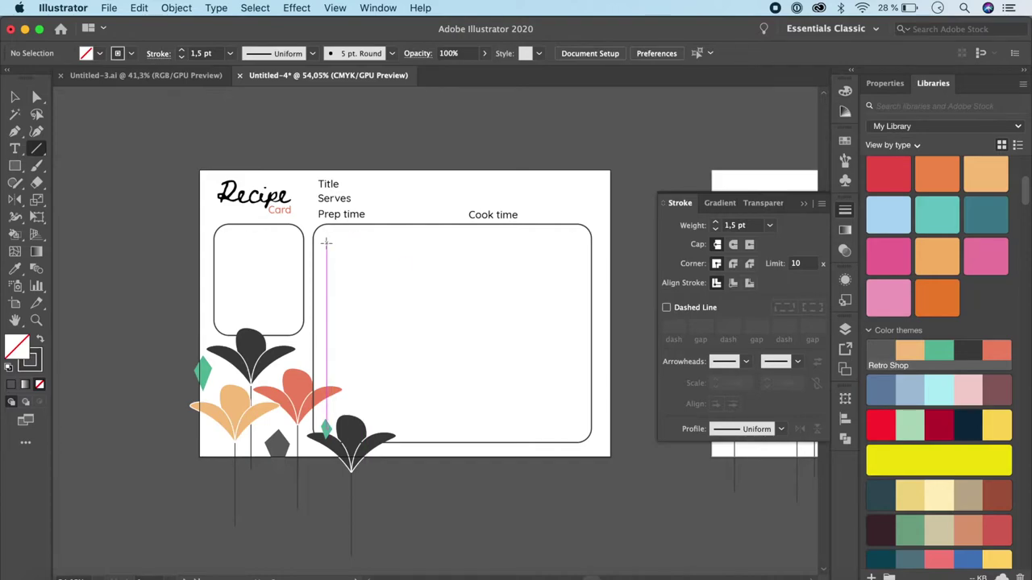
left_click_drag(322, 242, 582, 242)
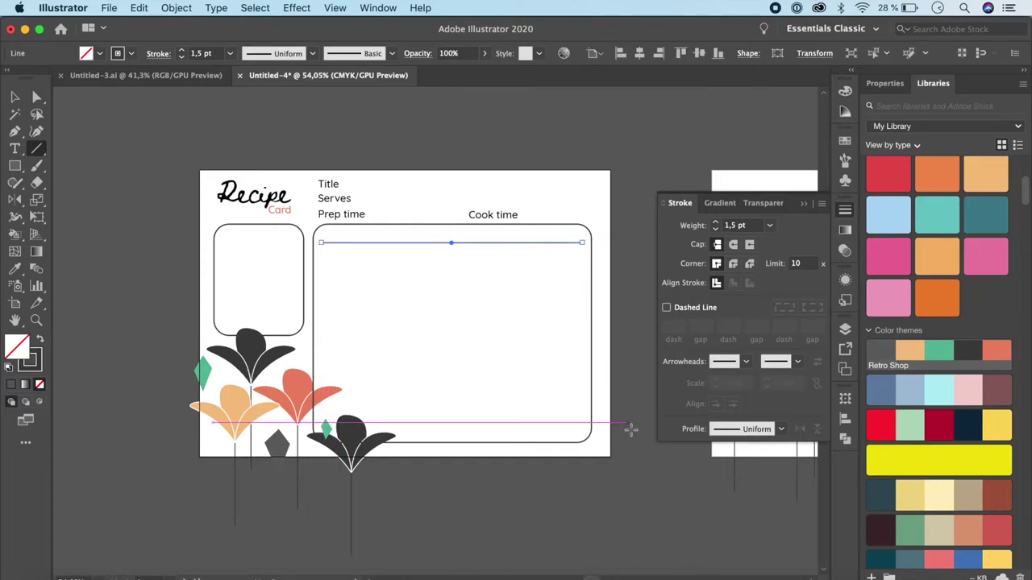
left_click(29, 362)
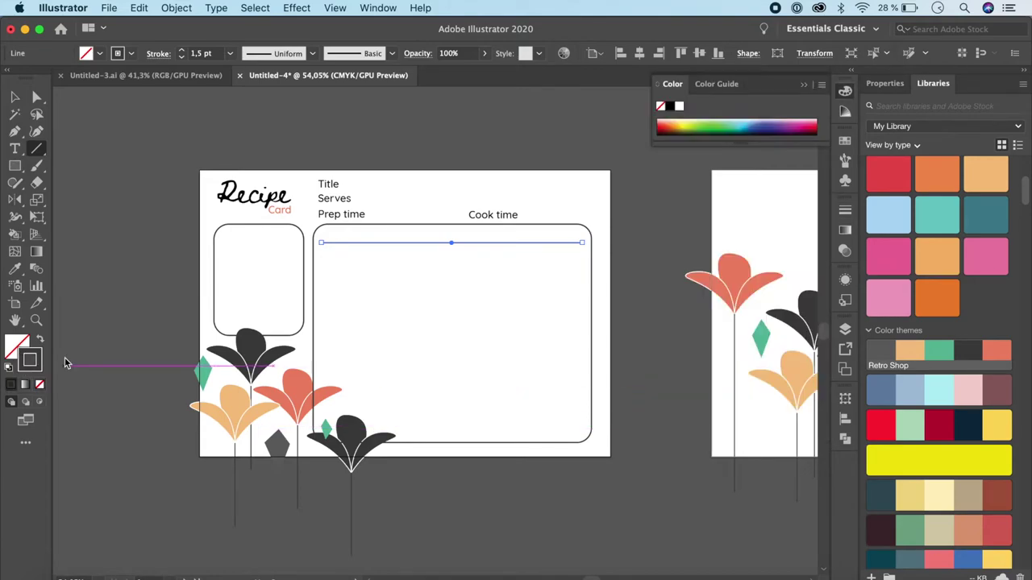
left_click(998, 354)
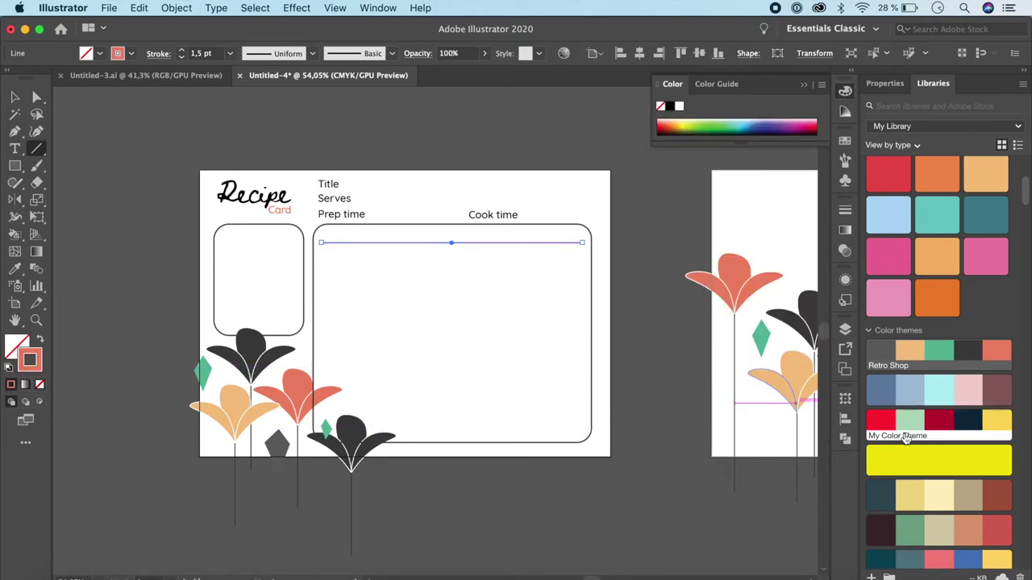
Step: Give the coral line a 0,5 pt dashed stroke with a round cap, round join and 3 pt dash
left_click(845, 213)
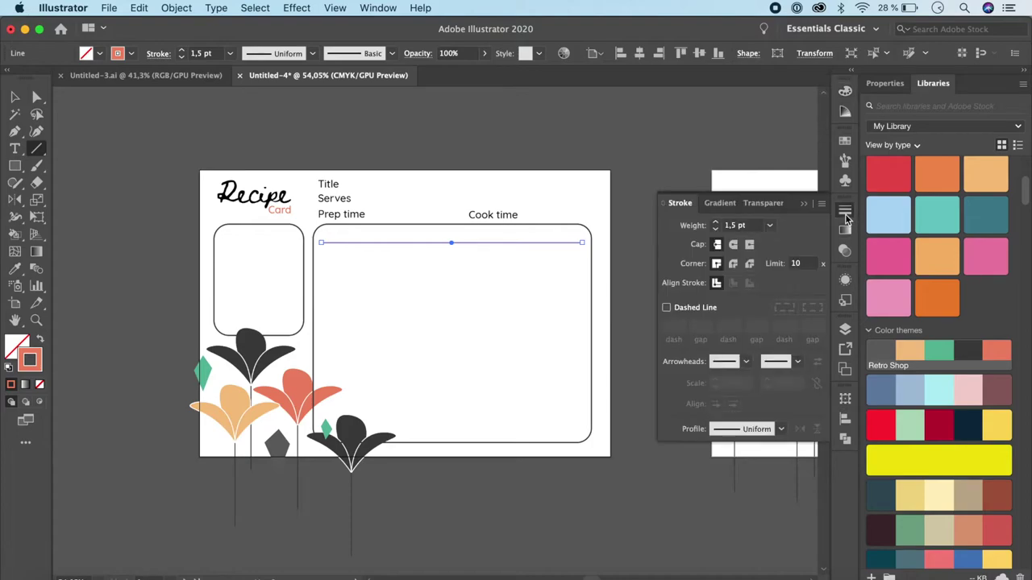
left_click(767, 228)
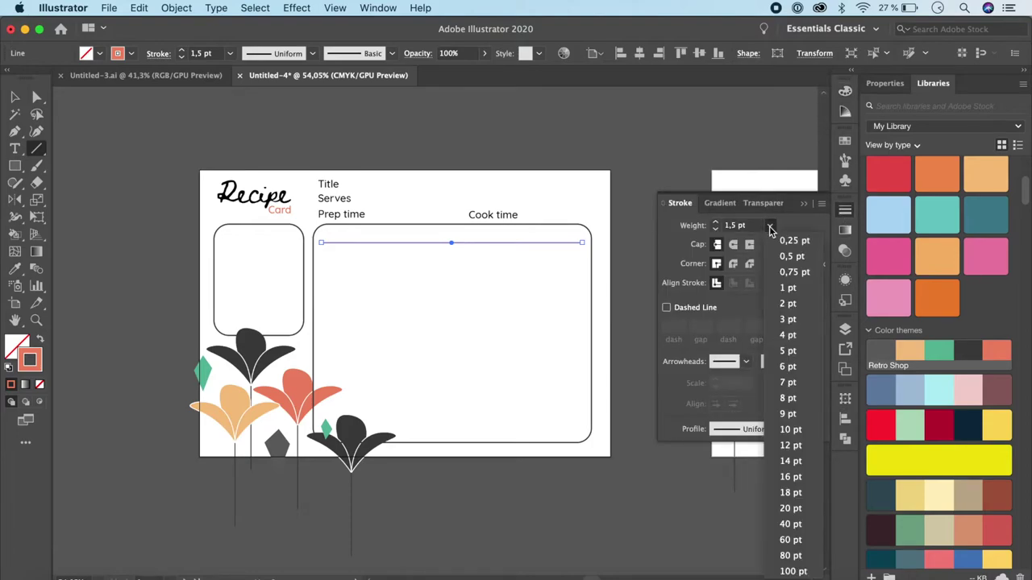
left_click(787, 251)
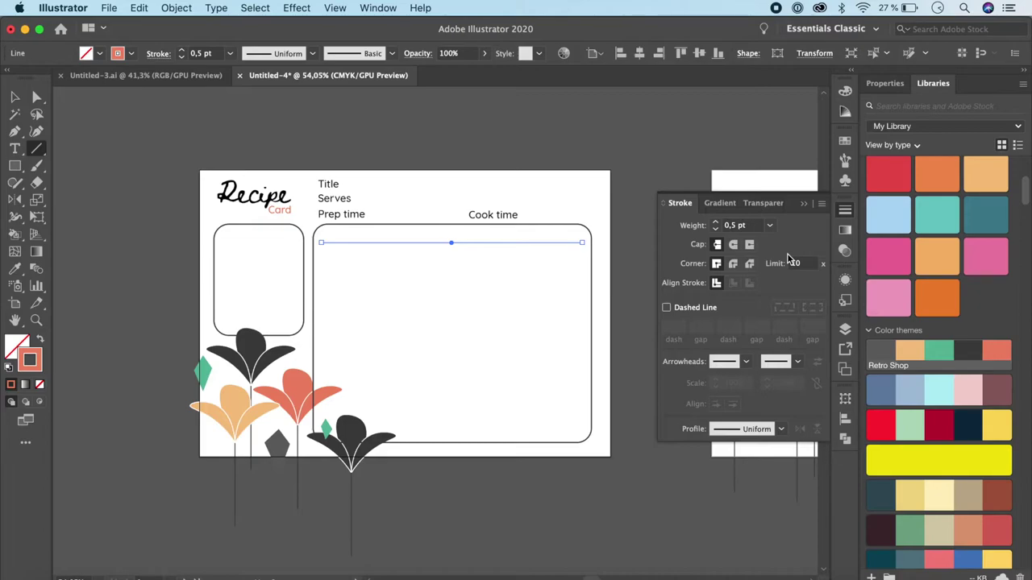
left_click(732, 246)
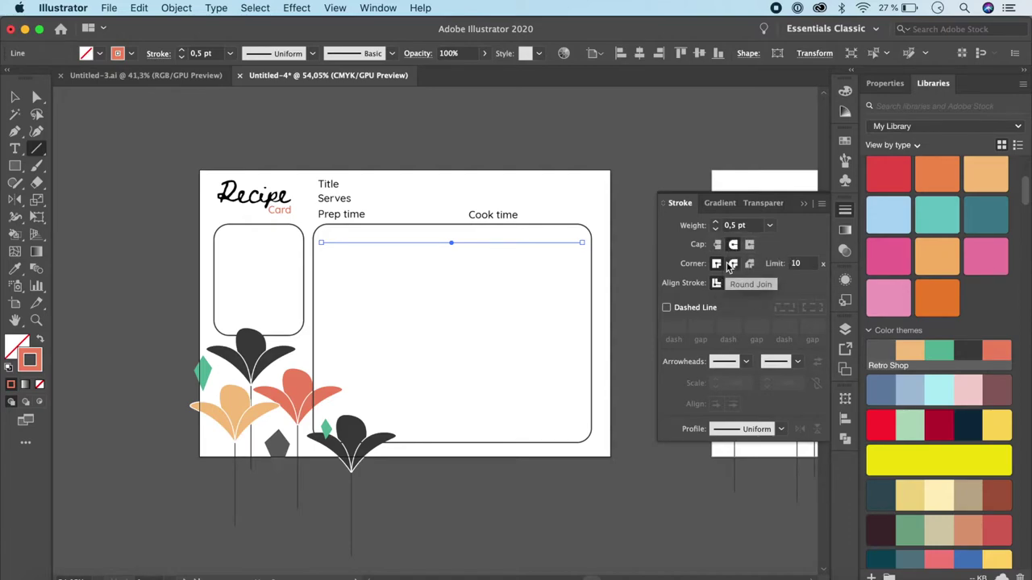
left_click(733, 264)
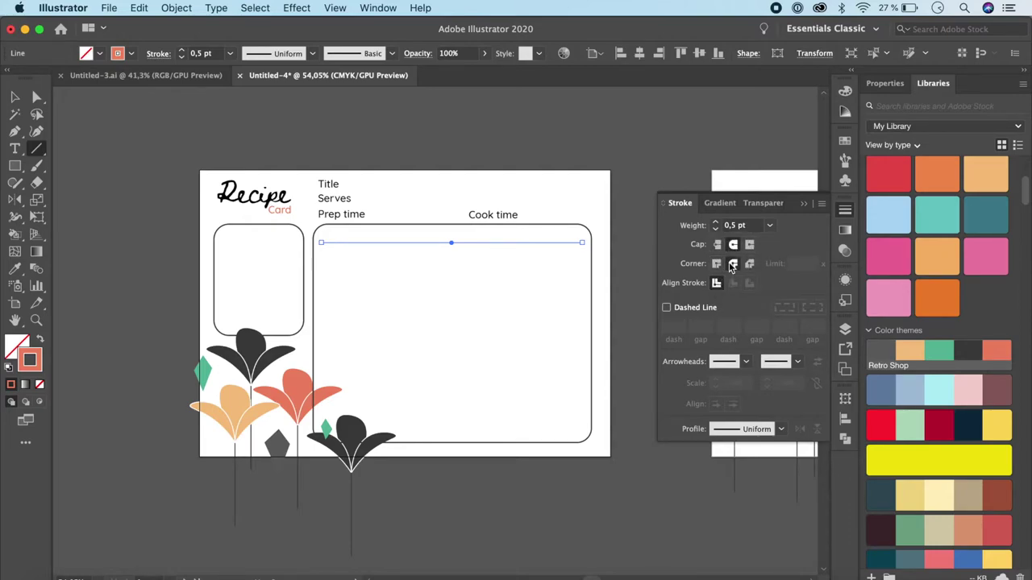
left_click(667, 308)
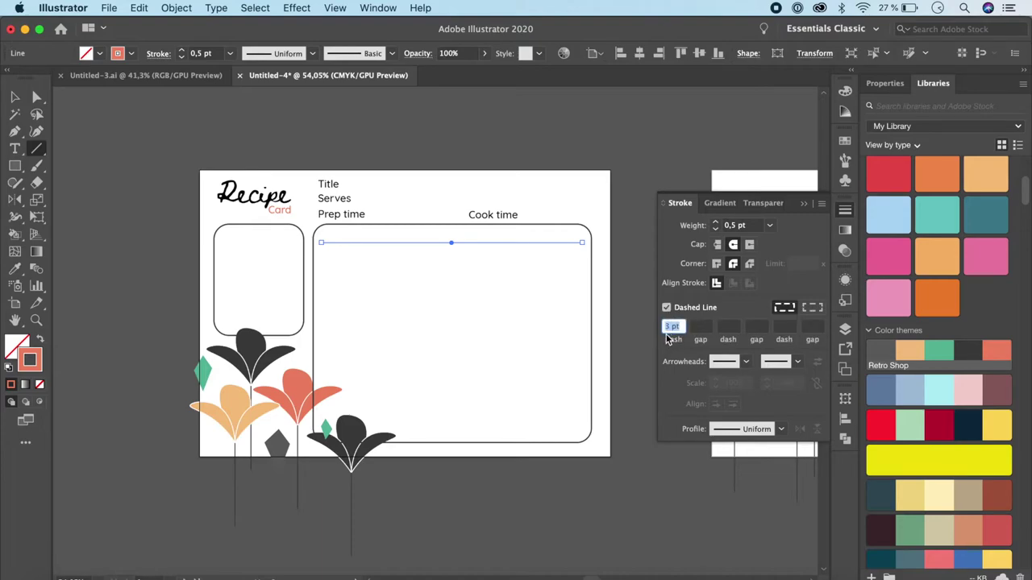
left_click(639, 214, "super")
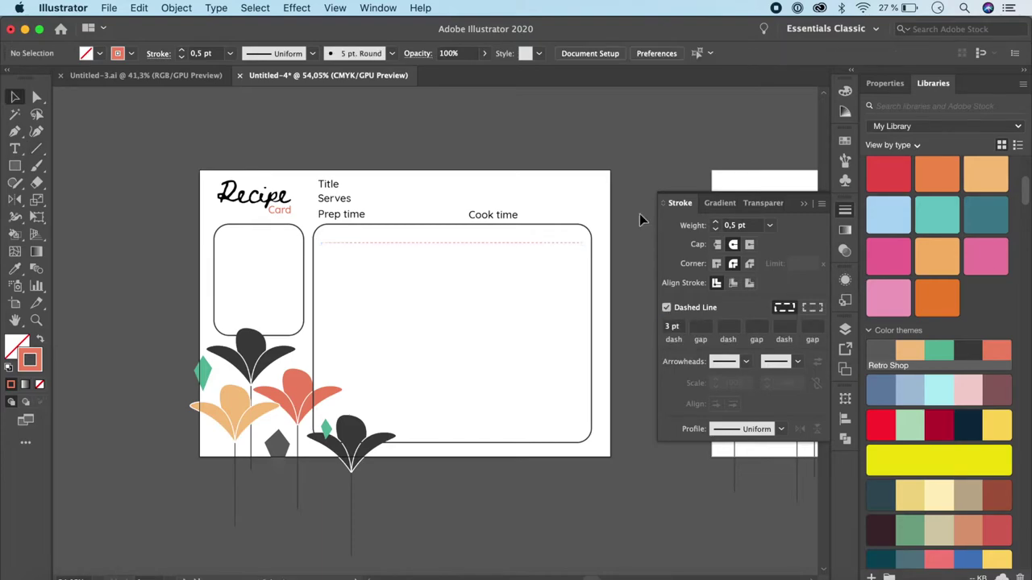
Step: Copy the dashed line a short distance below itself and repeat the copy until evenly spaced lines fill the large frame
left_click(562, 244)
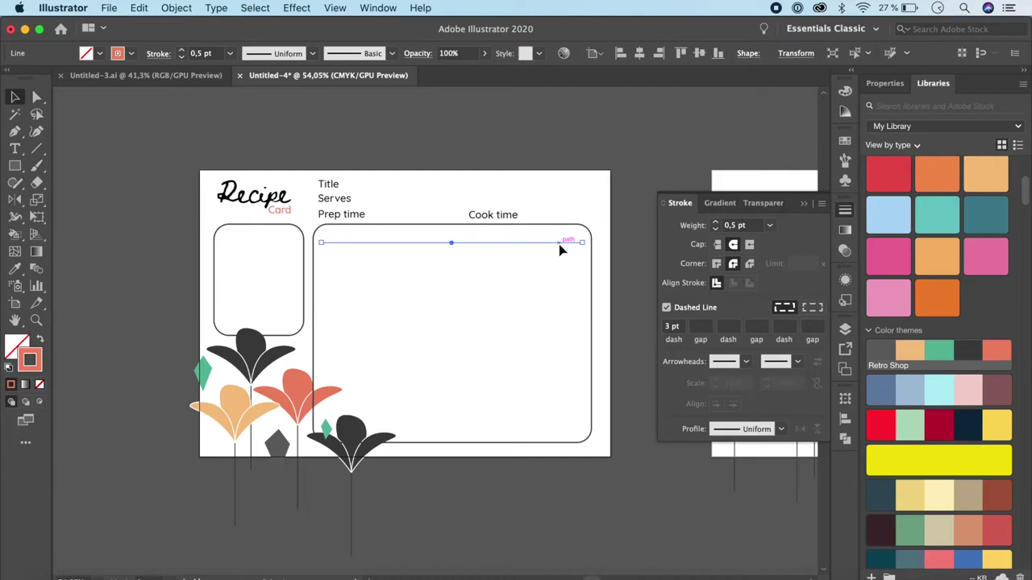
left_click_drag(561, 252, 562, 262)
key("super+d")
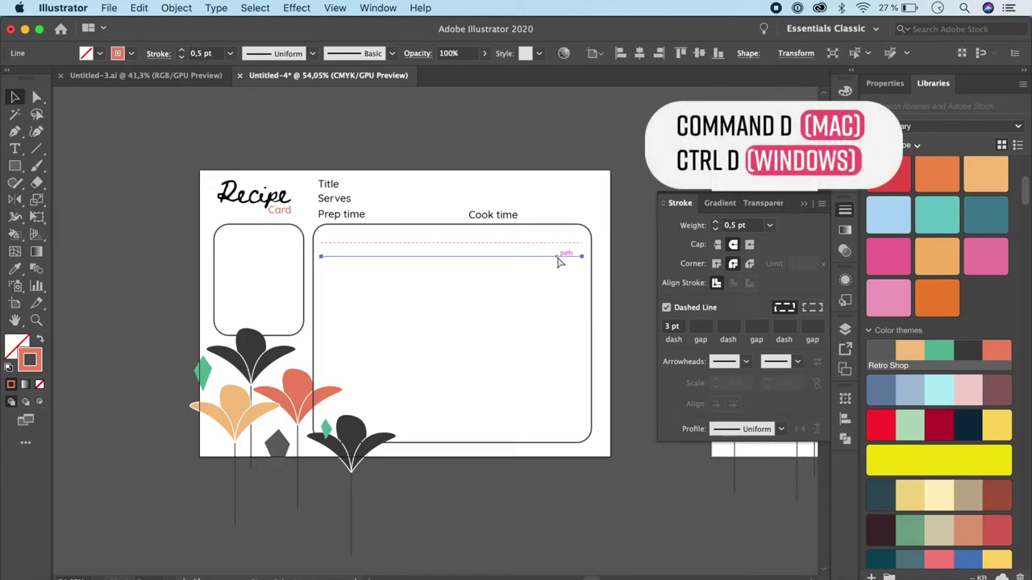
key("super+d")
key("super+d")
key("super+d")
key("super+d")
key("super+d")
key("super+d")
key("super+d")
key("super+d")
key("super+d")
key("super+d")
key("super+d")
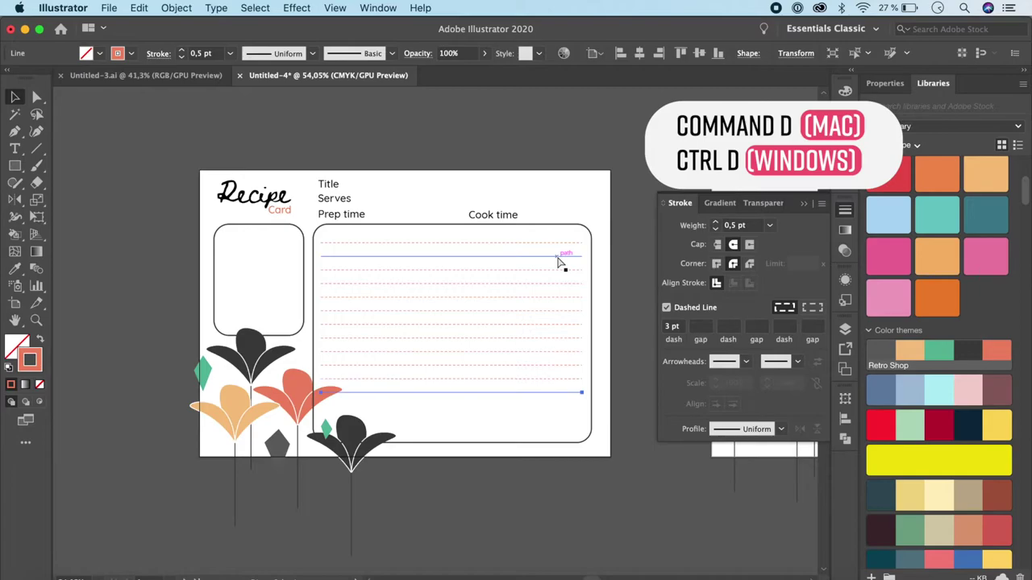
key("super+d")
Step: Select all the dashed lines without the large frame and group them
left_click(638, 343)
left_click(571, 243)
left_click_drag(565, 135, 575, 479)
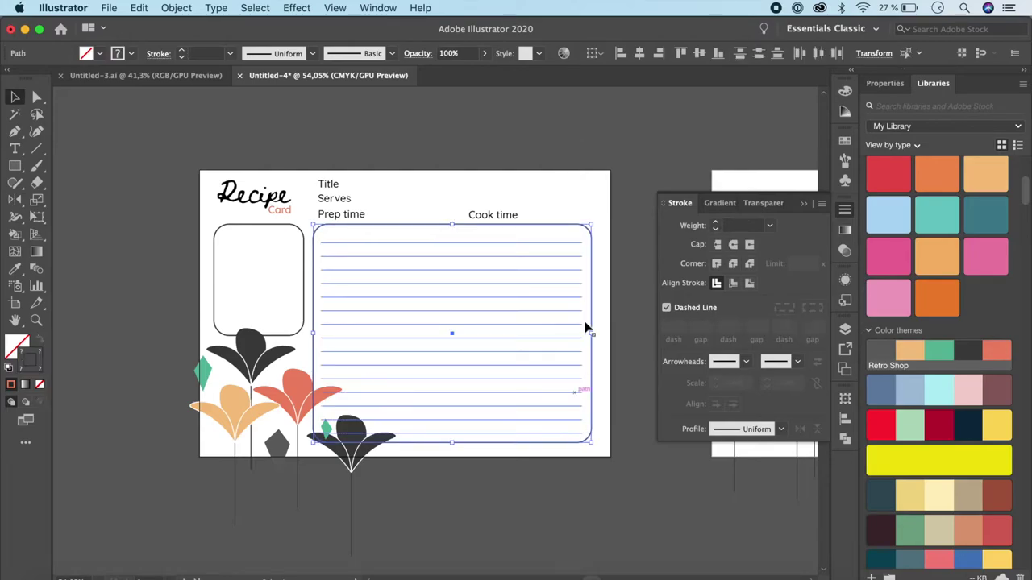
left_click(569, 225, "shift")
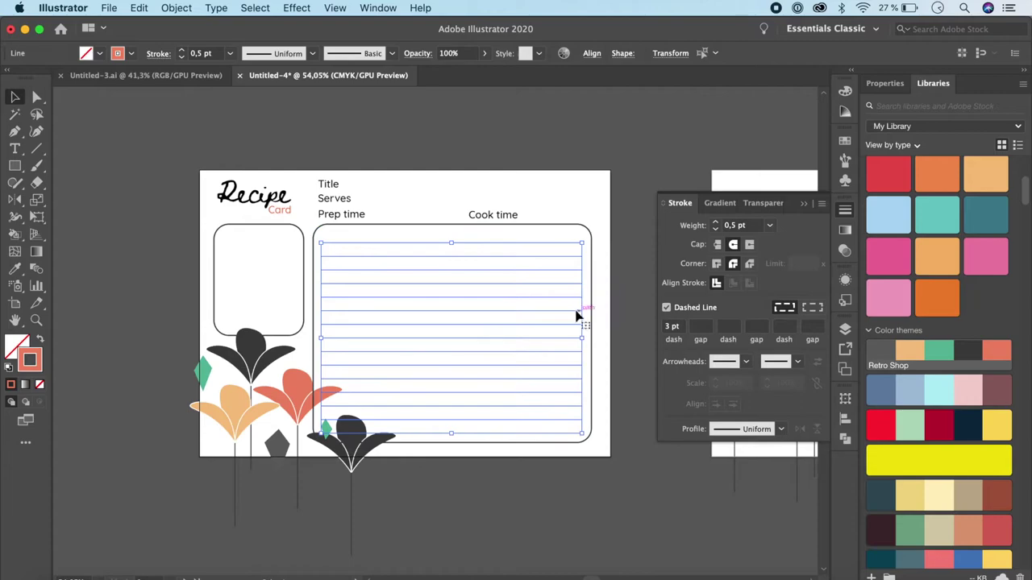
key("super+g")
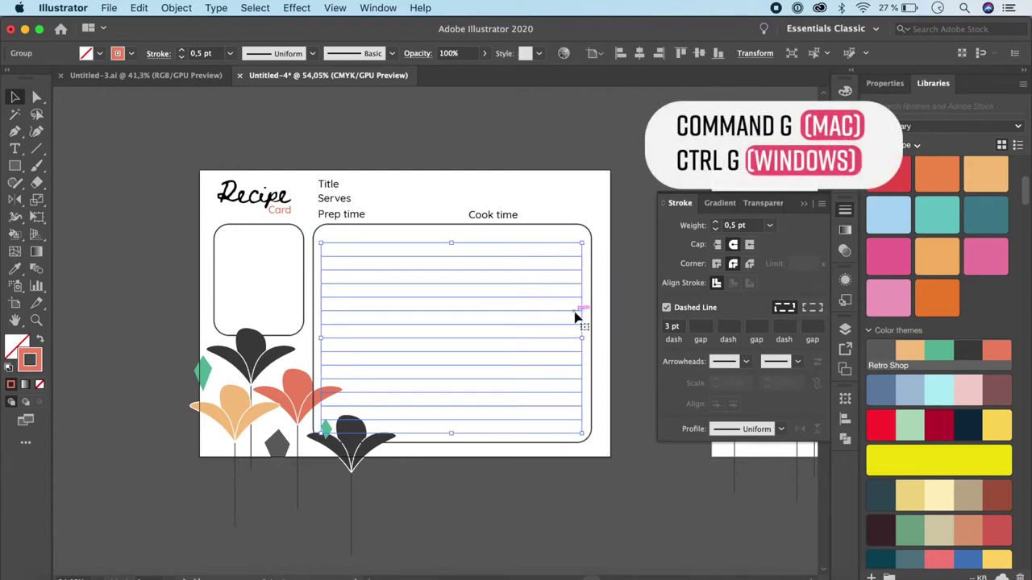
Step: Narrow the line group to a column at the large frame's left, and fill the remaining width with a widened copy
left_click_drag(581, 338, 384, 327)
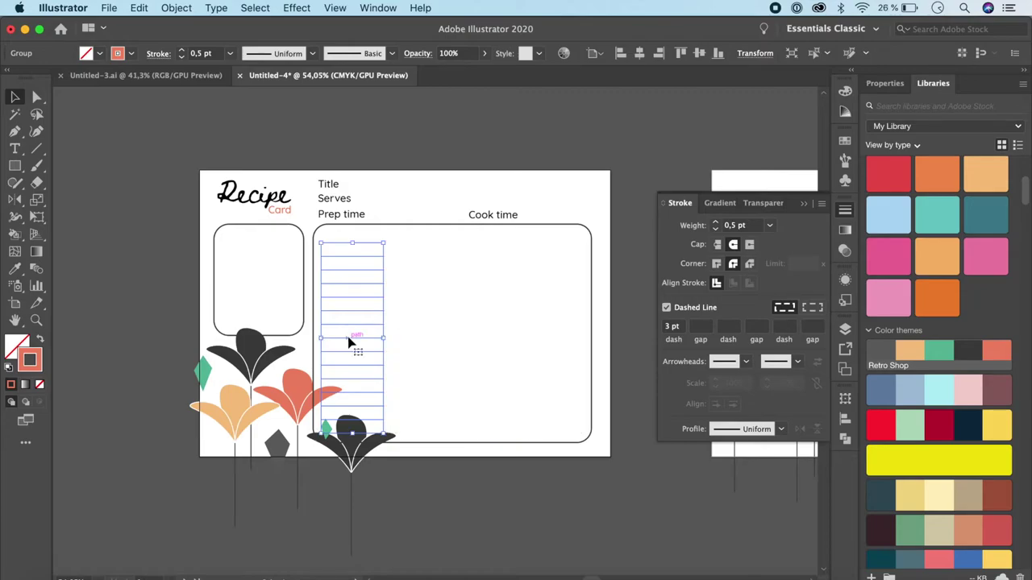
left_click_drag(349, 342, 585, 349)
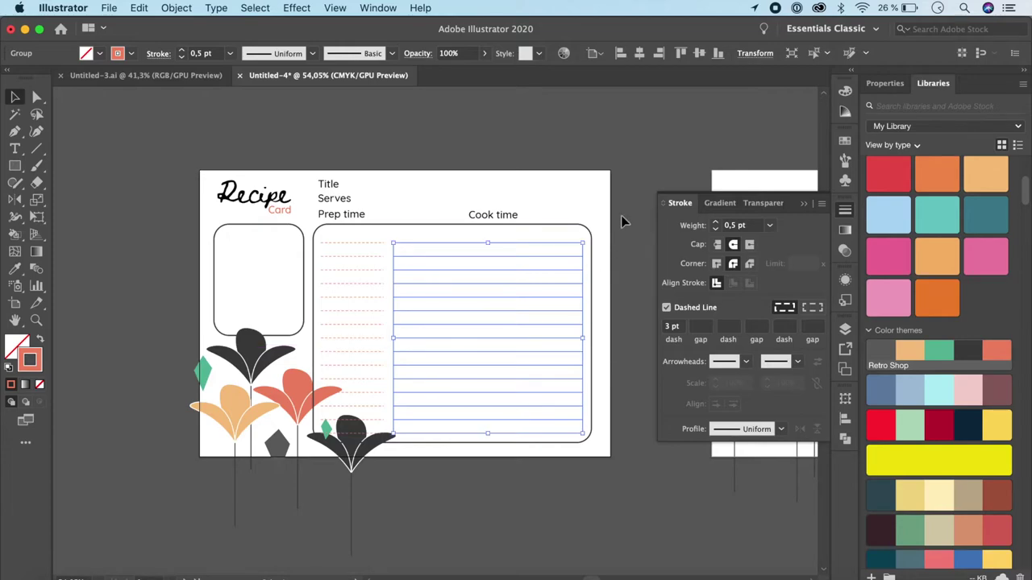
left_click(617, 219)
Step: Copy the narrow line column into the small frame, fit it to that frame's width, and delete the lines extending below the frame
left_click(362, 353)
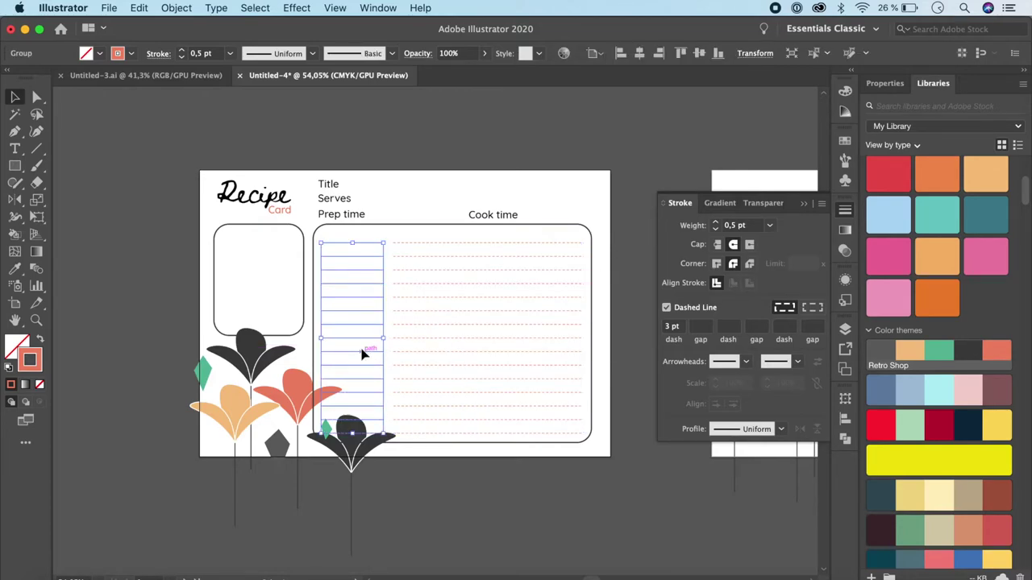
left_click_drag(362, 353, 296, 339)
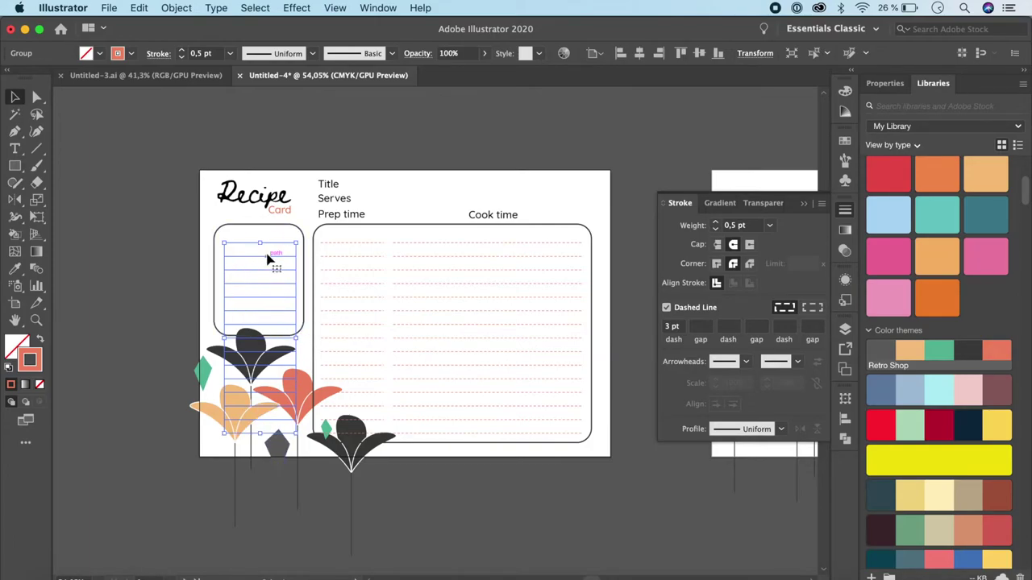
double_click(268, 258)
left_click_drag(258, 403, 303, 450)
key("Delete")
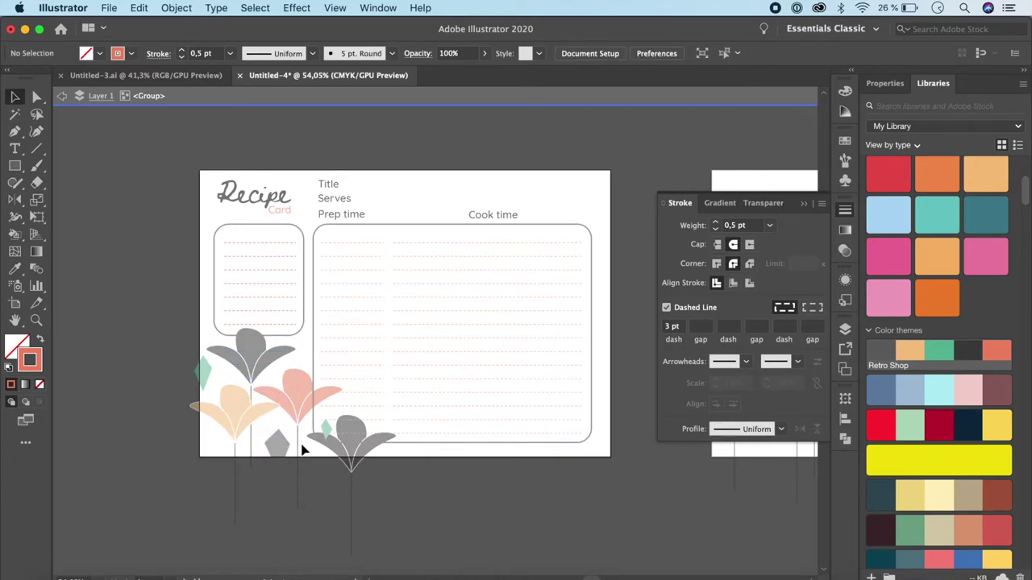
left_click(61, 97)
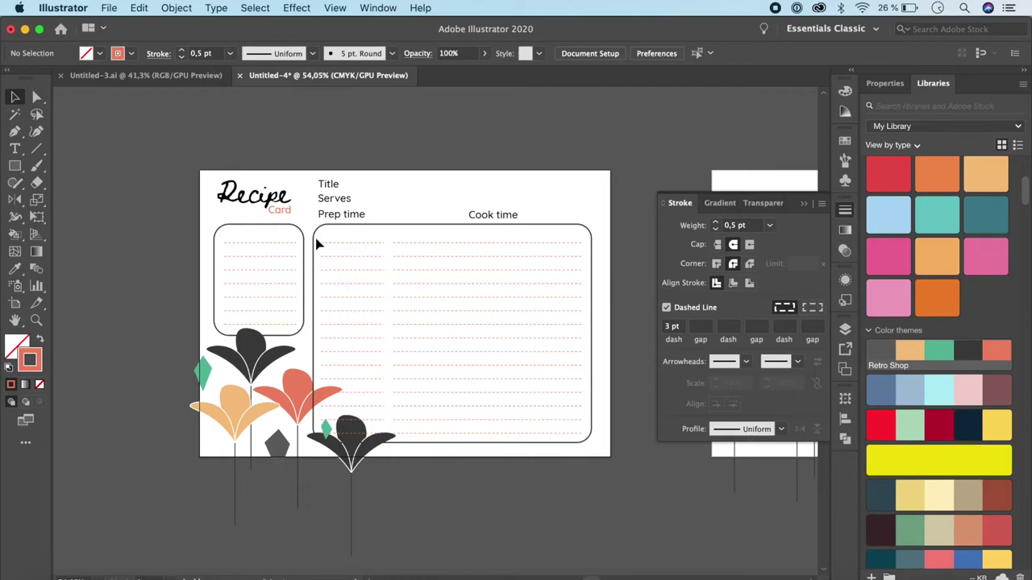
Step: Select all three dashed line groups and nudge them slightly down
left_click(283, 249)
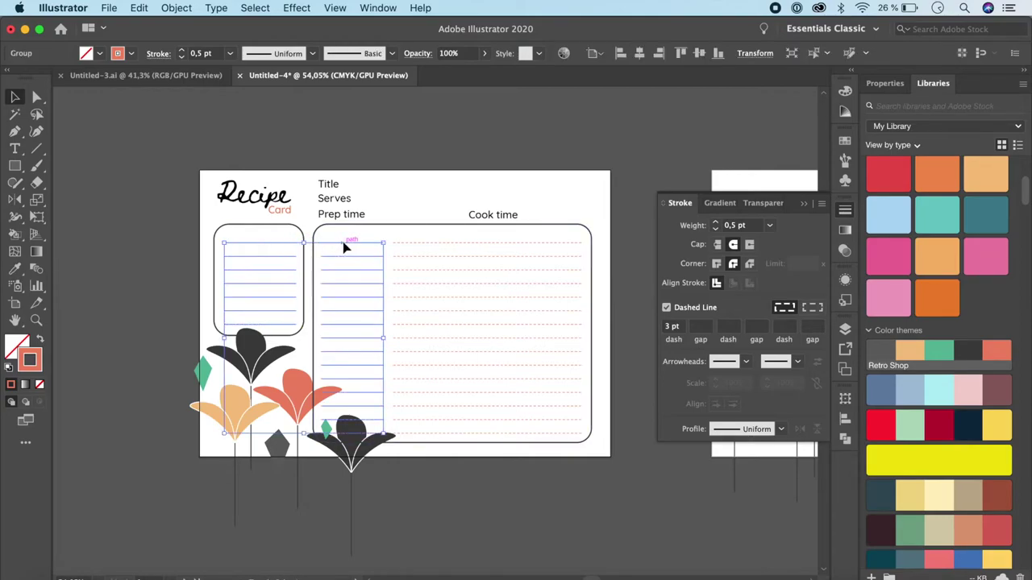
left_click(433, 249, "shift")
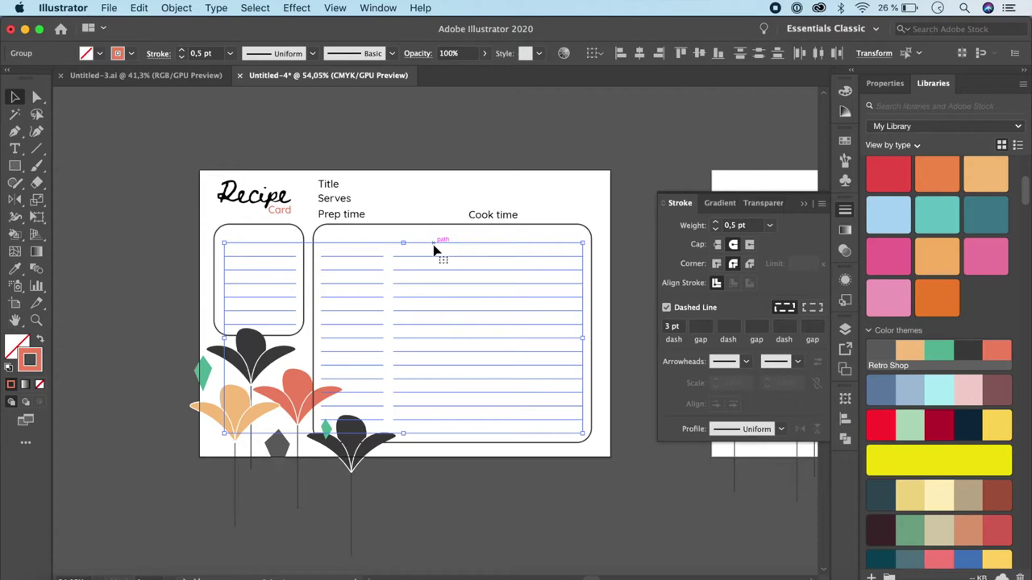
left_click(434, 249)
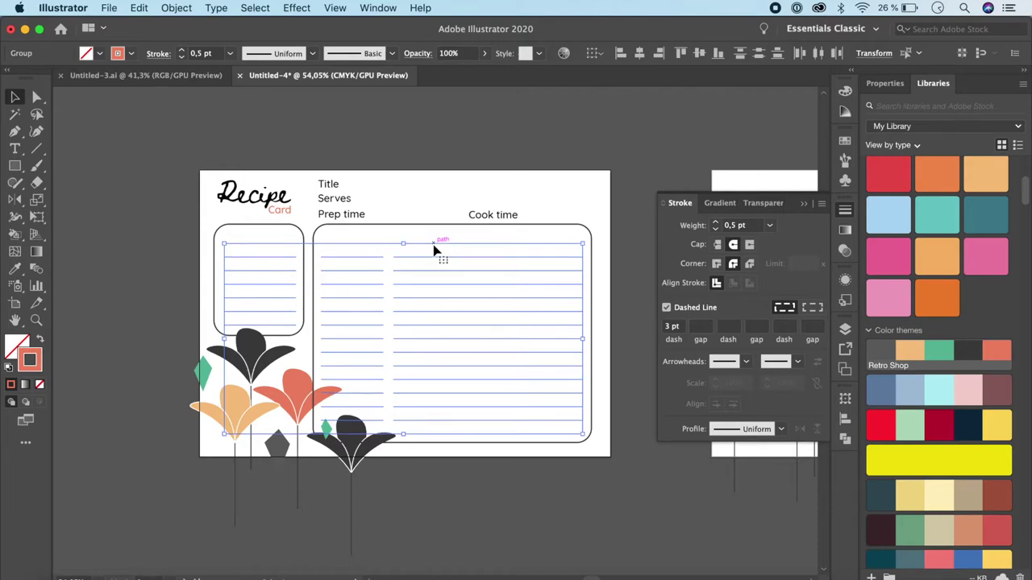
Step: Place a copy of the "Prep time" label at the top centre of the small frame and change its text to "Notes"
left_click(434, 250)
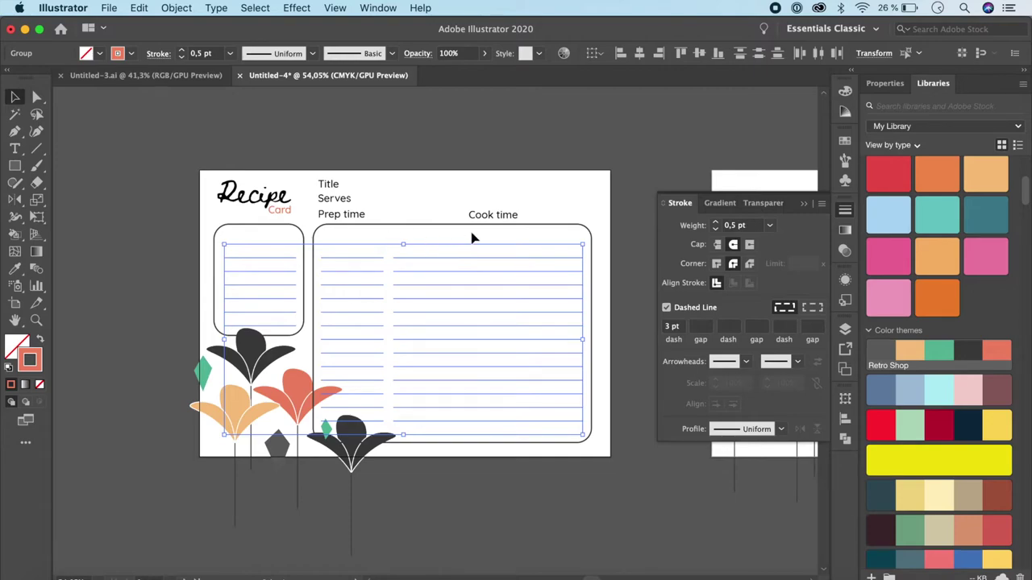
left_click(489, 499)
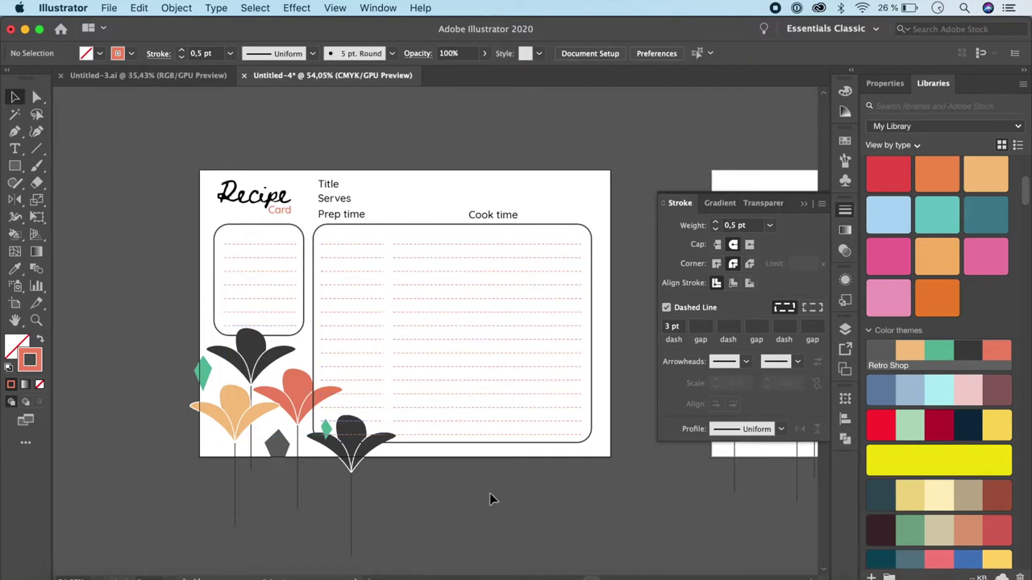
left_click(349, 217)
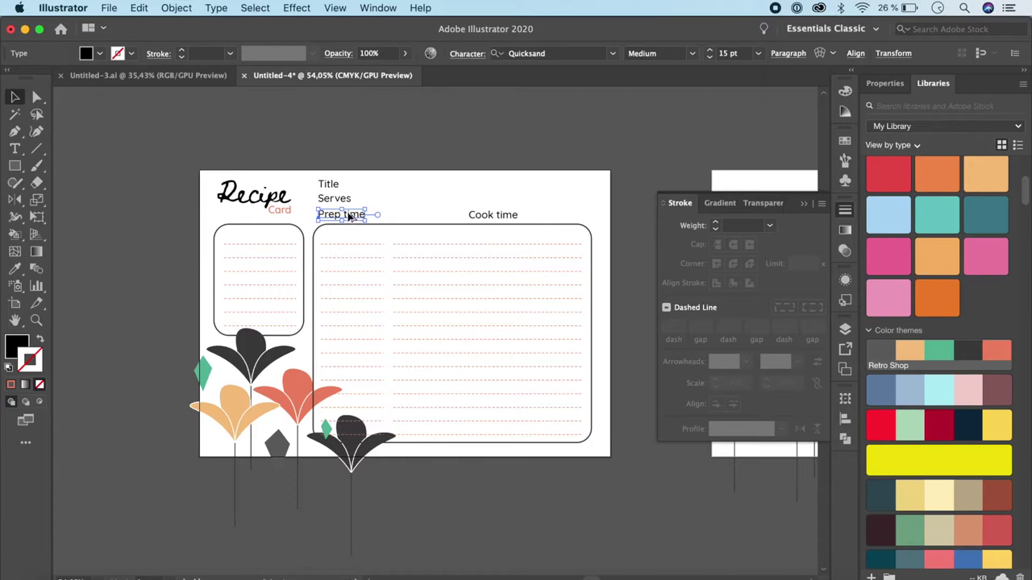
left_click_drag(349, 217, 269, 234)
double_click(266, 233)
key("super+a")
type("Notes")
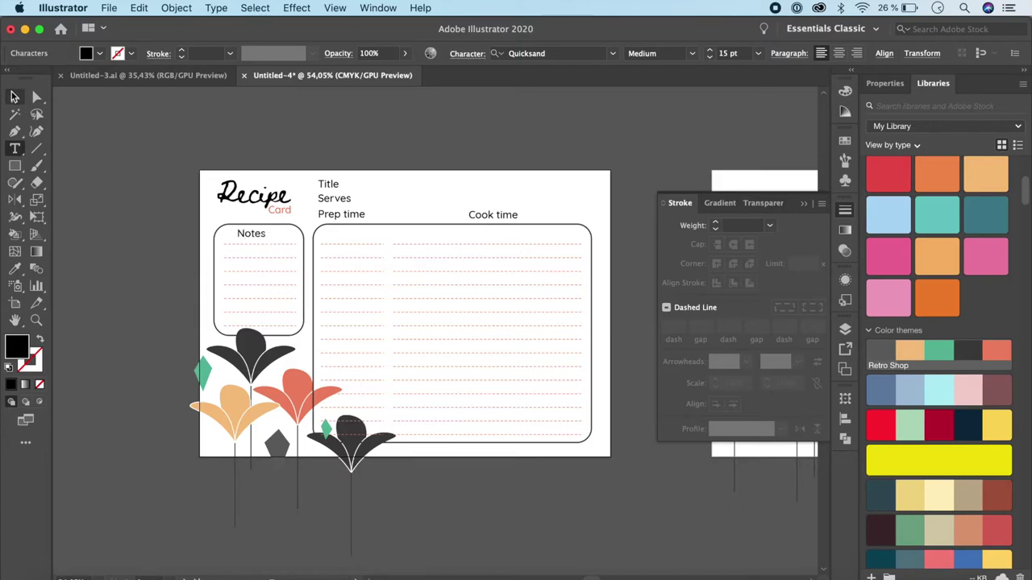
key("Escape")
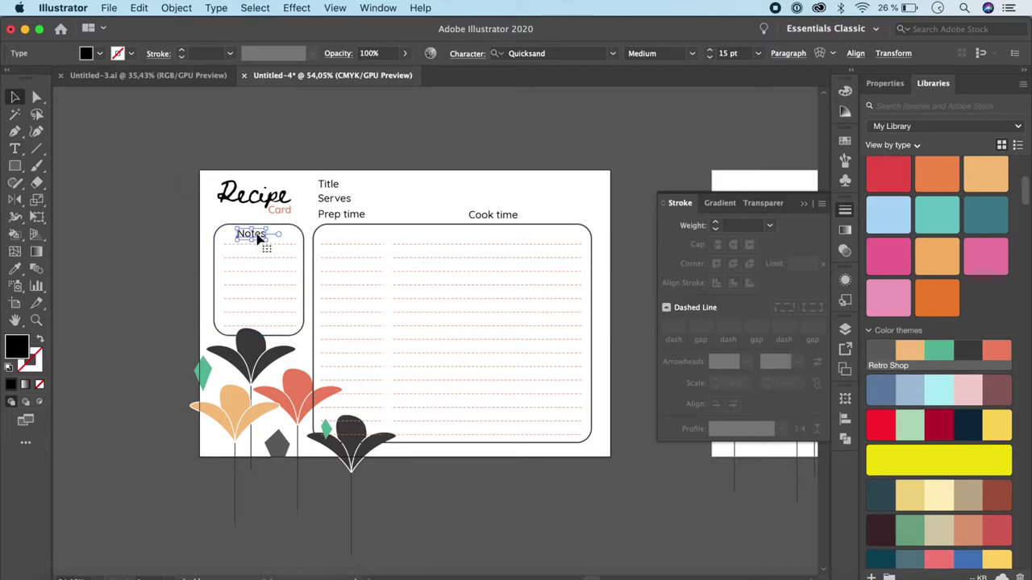
left_click_drag(258, 239, 262, 240)
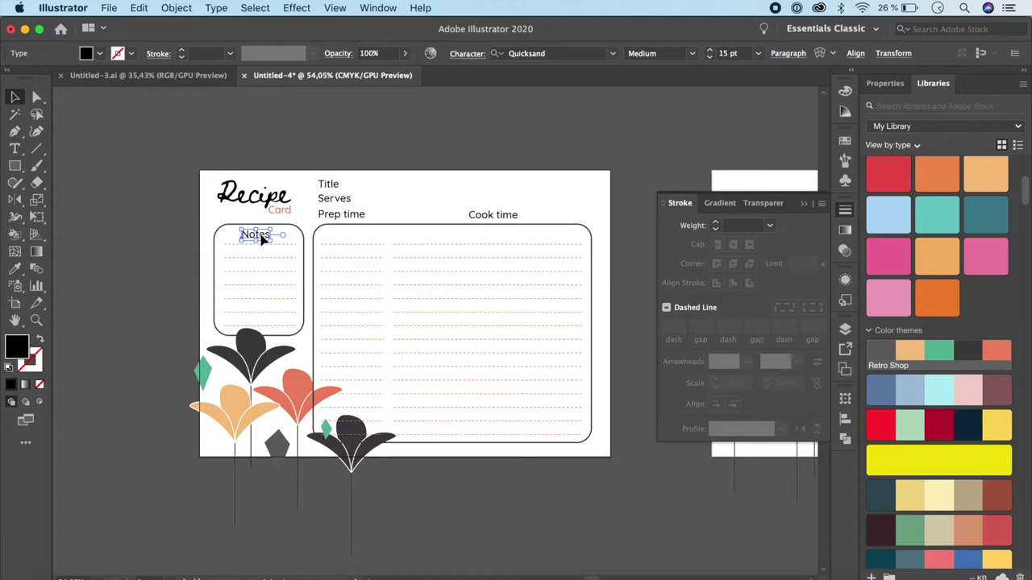
Step: Copy the "Notes" label above both columns of the large frame, and rename the copies "Ingredients" and "Description"
left_click_drag(261, 238, 495, 239)
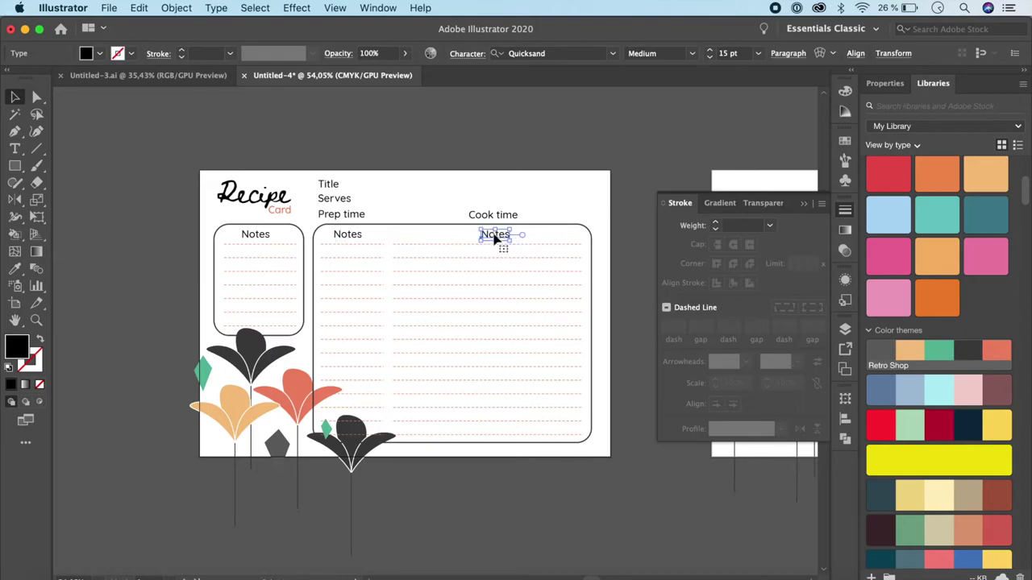
double_click(495, 238)
double_click(494, 234)
type("Description")
double_click(348, 234)
type("Ingre")
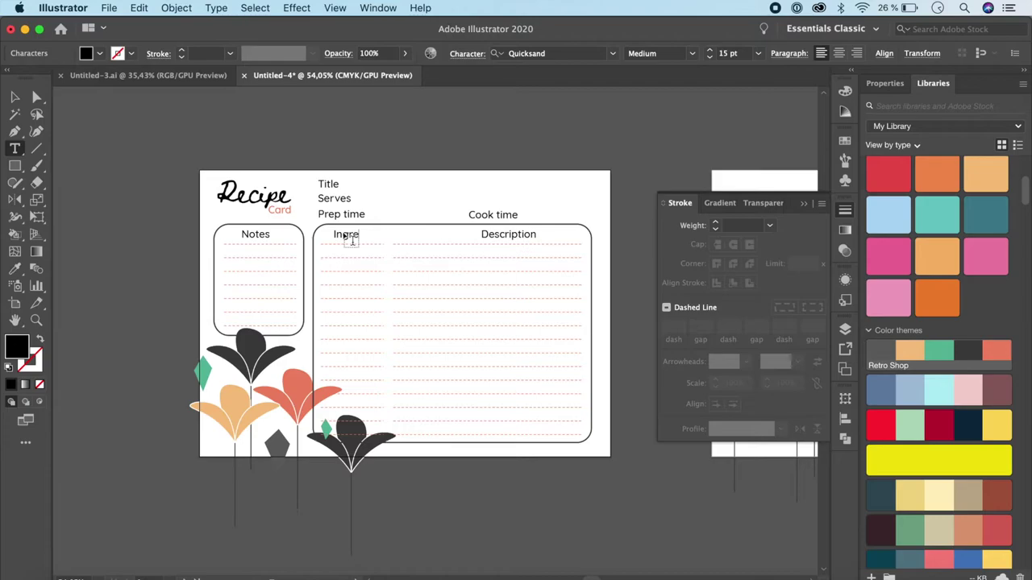
type("dients")
key("Escape")
Step: Select all the header and column labels and set their font size to 13 pt
left_click_drag(494, 241, 284, 235)
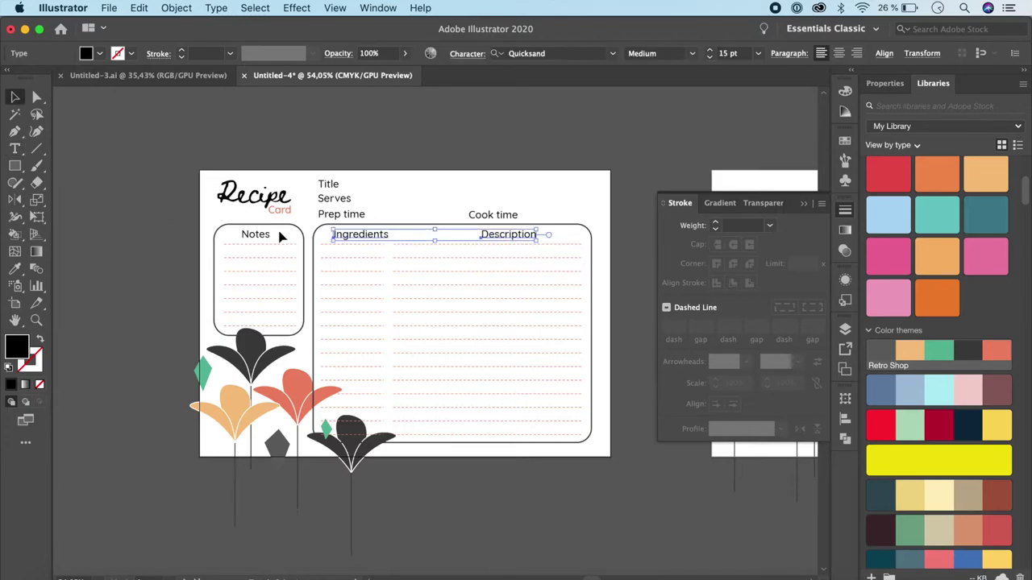
left_click(269, 236, "shift")
left_click(341, 215, "shift")
left_click(336, 199, "shift")
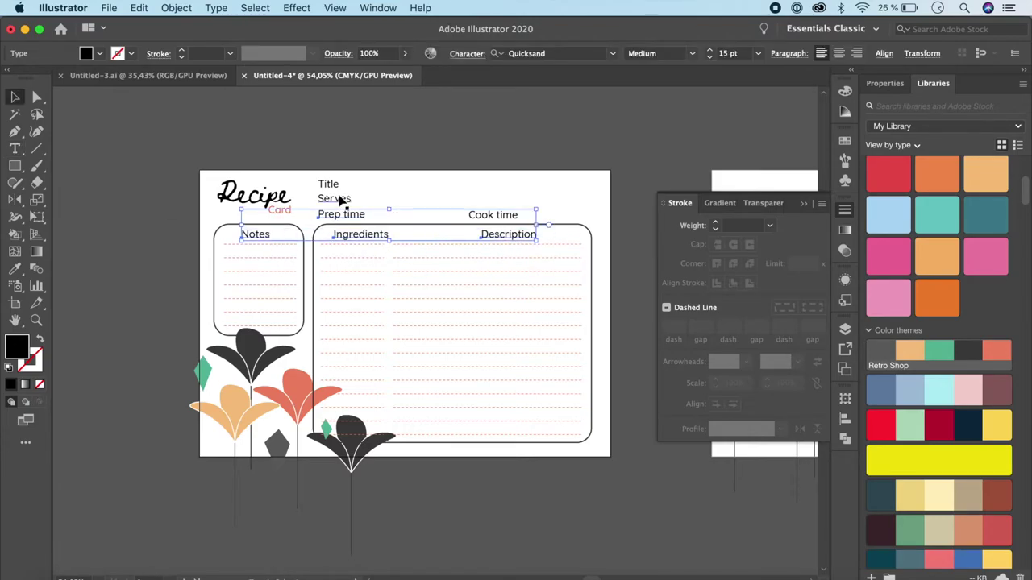
left_click(328, 185, "shift")
left_click(492, 215, "shift")
type("13")
key("Return")
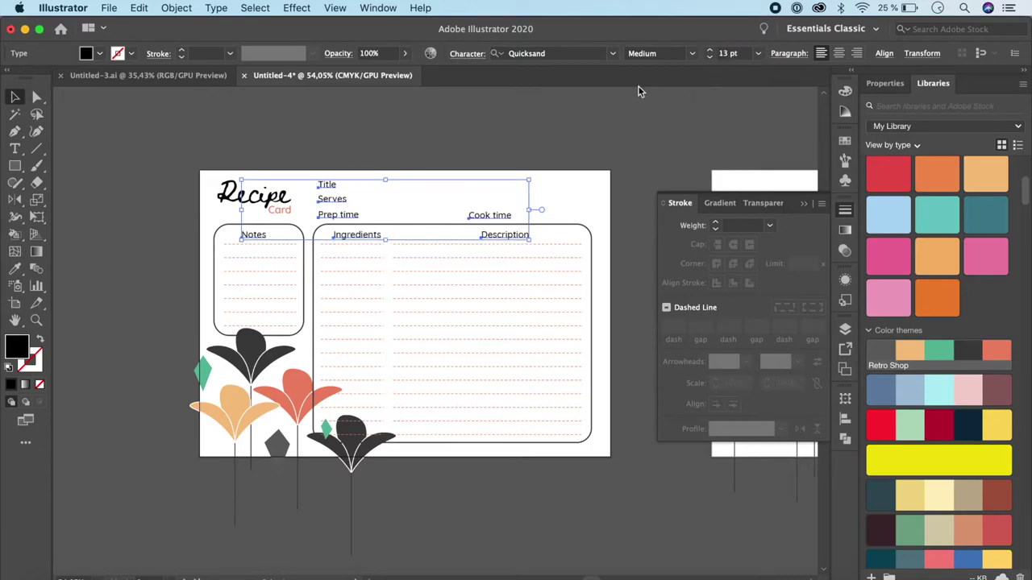
left_click(428, 199)
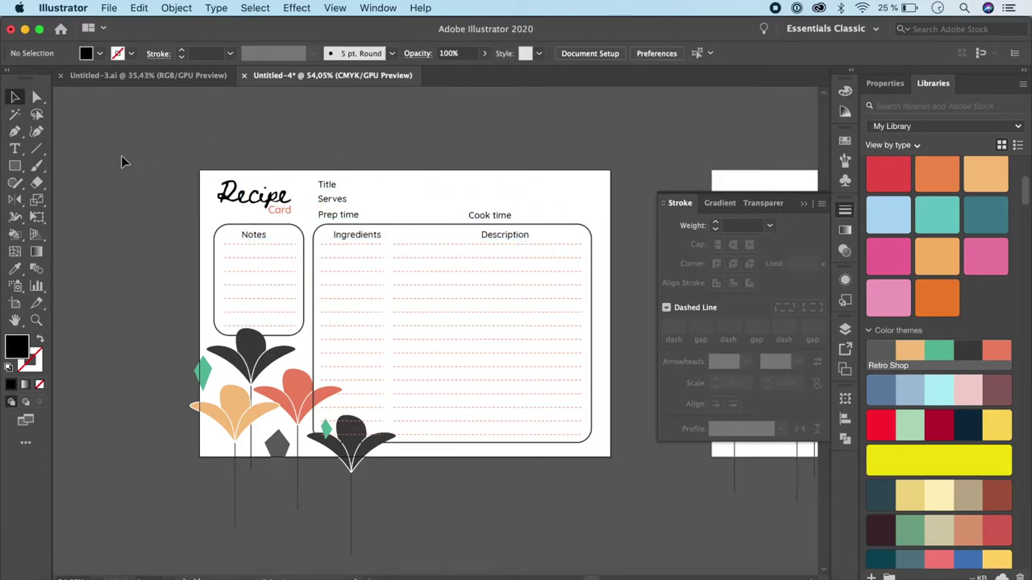
Step: Draw a straight line from the "Title" label to the large frame's right edge, and apply the dashed lines' style with the Eyedropper
left_click(36, 150)
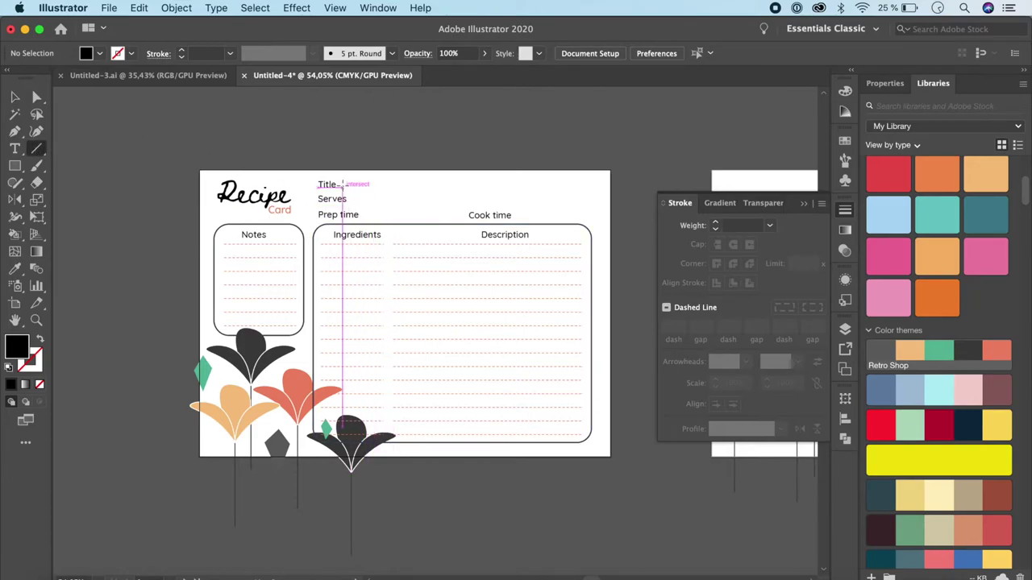
left_click_drag(343, 184, 590, 207)
key("i")
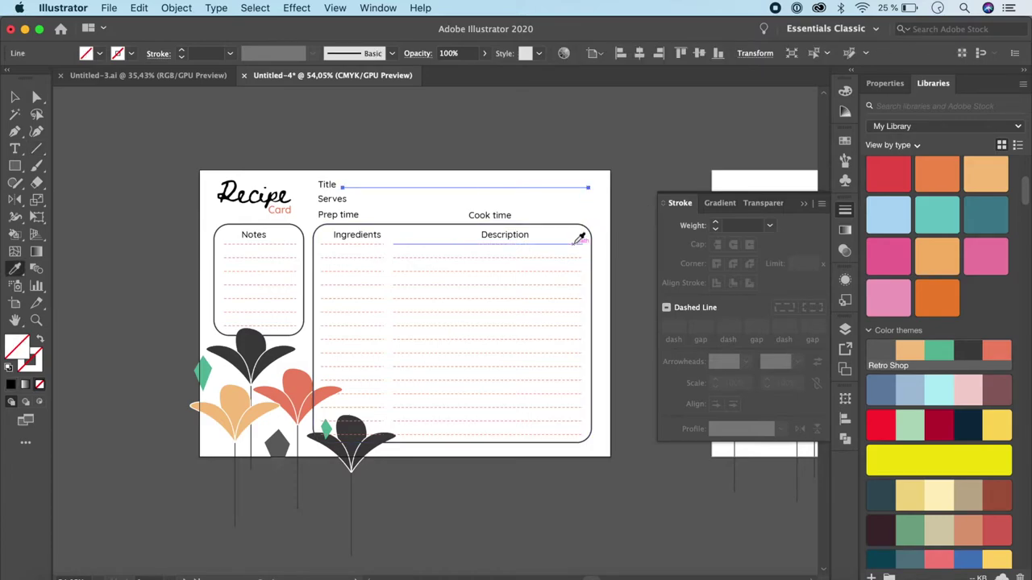
left_click(575, 243)
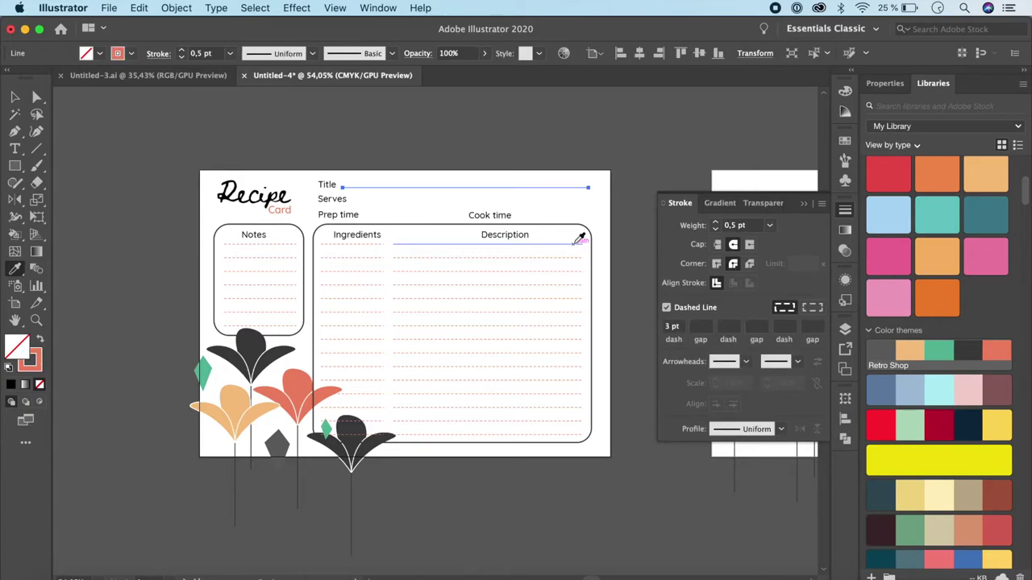
key("v")
left_click(619, 188)
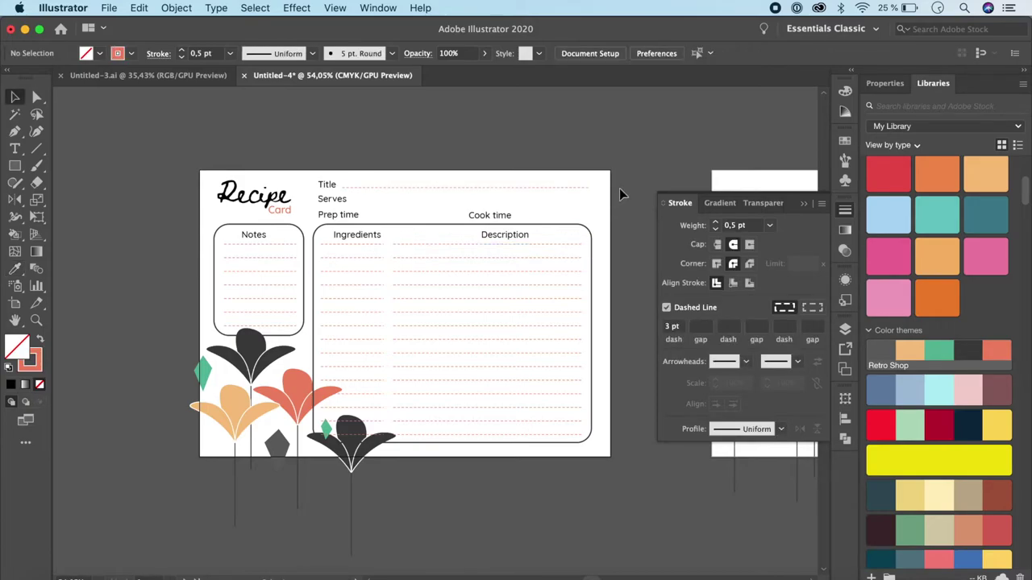
Step: Copy the title's dashed line beside "Serves", "Prep time" and "Cook time", shortening each copy to fit its label
left_click(577, 193)
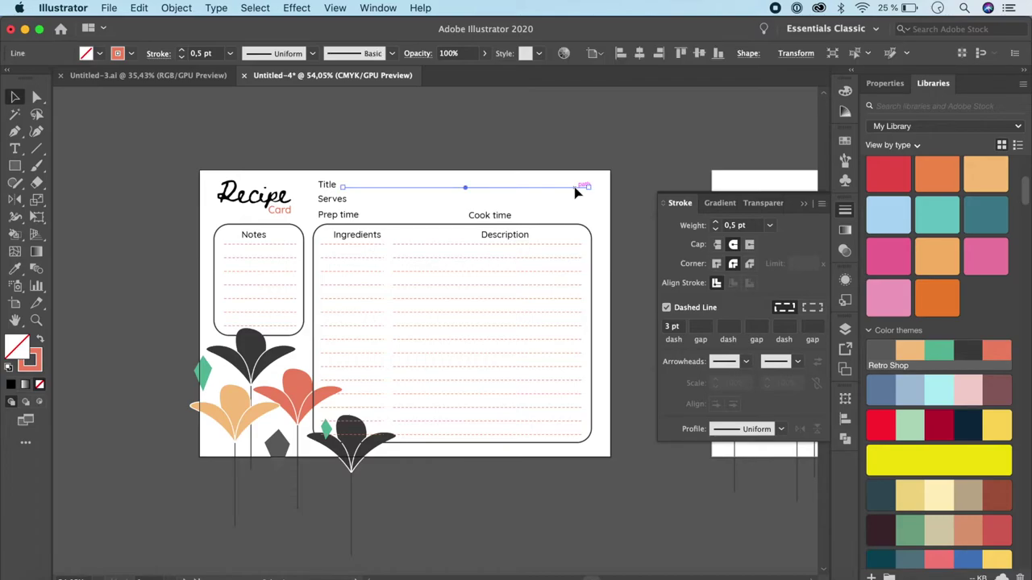
left_click_drag(577, 193, 575, 207)
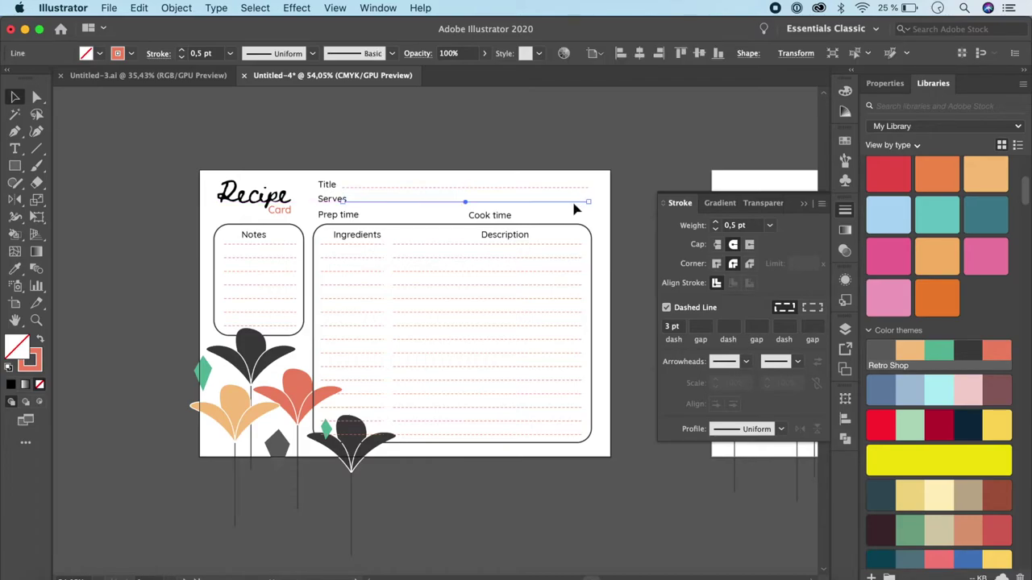
left_click_drag(343, 206, 355, 206)
left_click_drag(466, 201, 466, 216)
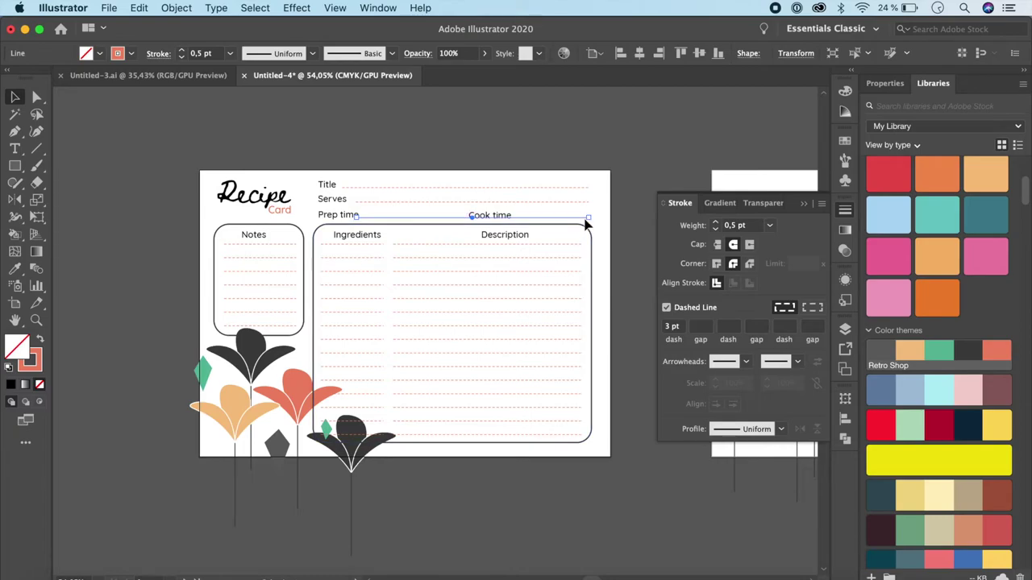
left_click_drag(590, 222, 461, 220)
left_click_drag(355, 217, 590, 219)
left_click(639, 254)
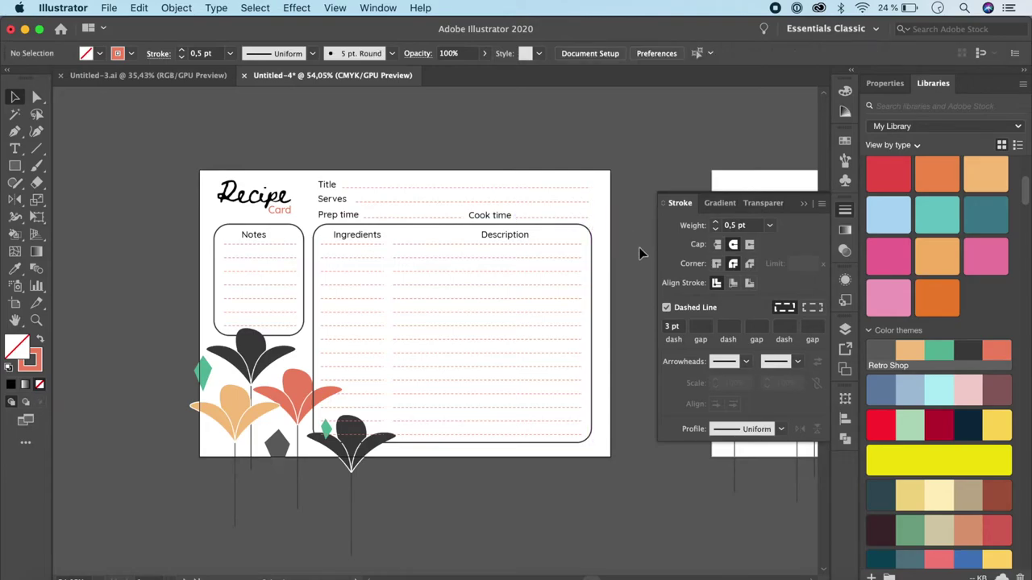
Step: Select all the dashed lines in both frames and the header, and set their stroke weight to 0,25 pt
left_click(542, 332)
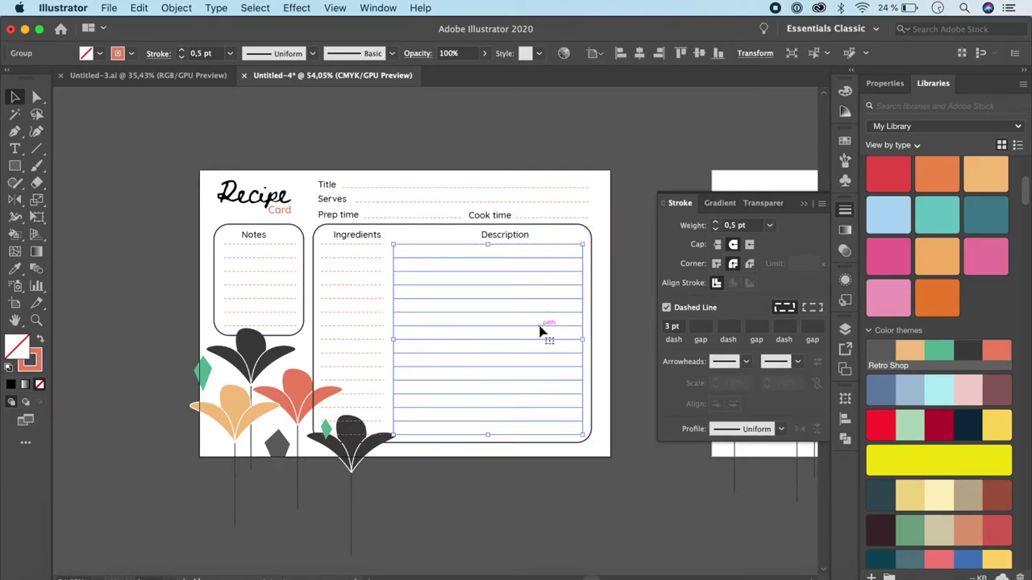
left_click(373, 316, "shift")
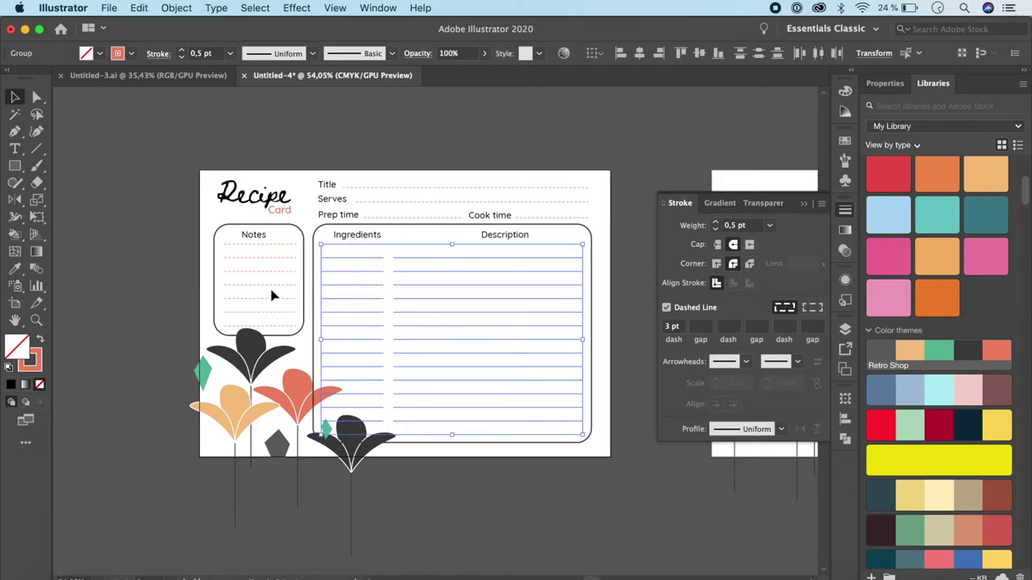
left_click(271, 295, "shift")
left_click(419, 219, "shift")
left_click(419, 200, "shift")
left_click(421, 188, "shift")
left_click(770, 225)
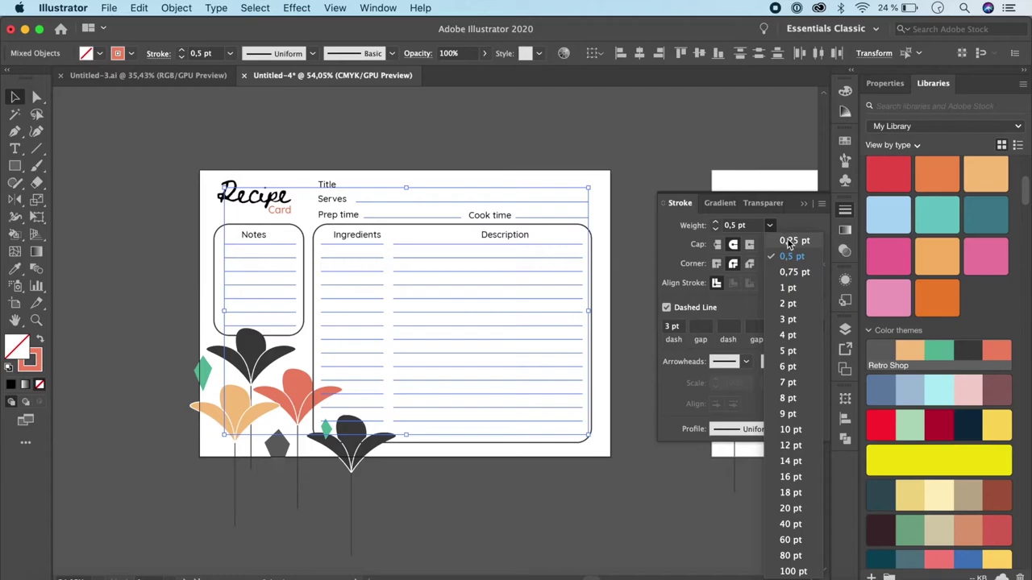
left_click(789, 241)
left_click(653, 160)
Step: Copy the green diamond to the card's right edge and beside the Notes frame, and add a small dark gray one in the lower-left corner
scroll(143, 362, "down", 2)
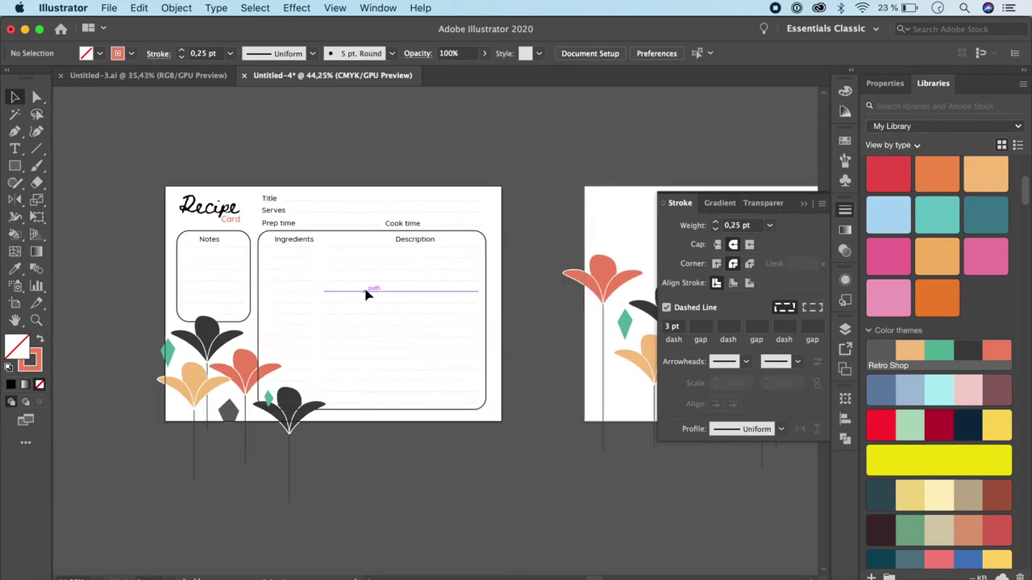
left_click(168, 351)
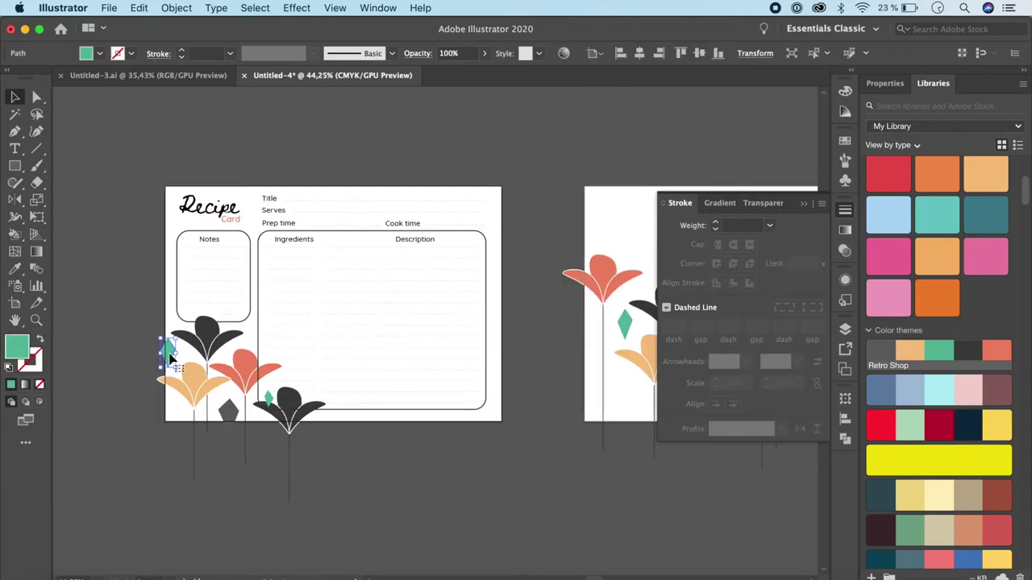
left_click_drag(170, 355, 500, 384)
left_click(176, 274)
left_click(173, 268)
left_click(176, 409)
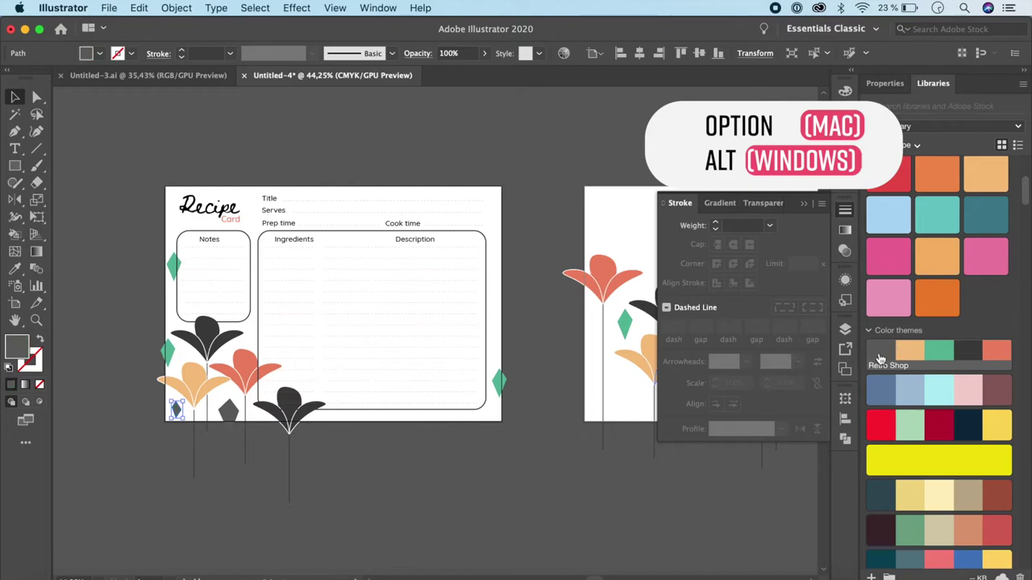
Step: Scatter more diamonds: green on the large frame's left side and card's top edge, dark gray in the upper-right corner and on the left edge
left_click(169, 354)
left_click_drag(169, 355, 258, 333)
left_click(500, 372)
left_click_drag(230, 419, 492, 194)
left_click(502, 391)
left_click_drag(500, 384, 335, 181)
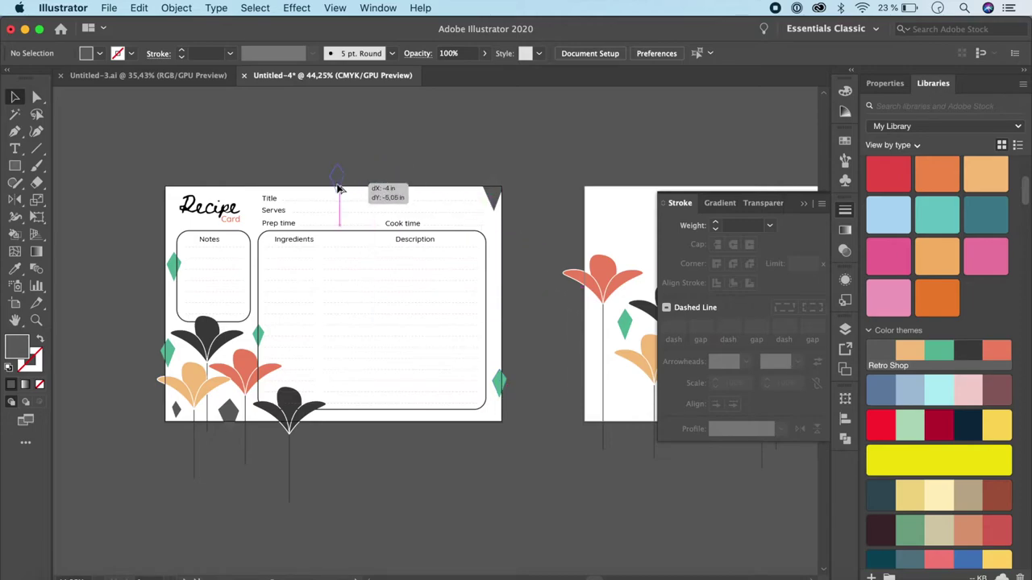
left_click(229, 413)
left_click_drag(229, 413, 169, 225)
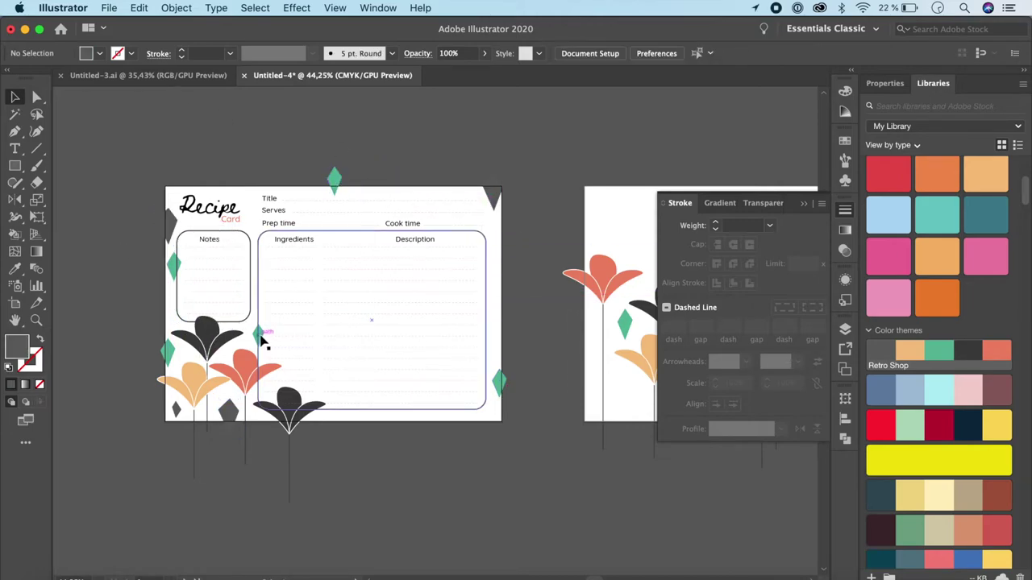
Step: Copy the green diamond to the card's bottom edge near the right corner and fill it with the Retro Shop theme's light orange
left_click(258, 335)
left_click(500, 382)
left_click_drag(499, 381, 449, 417)
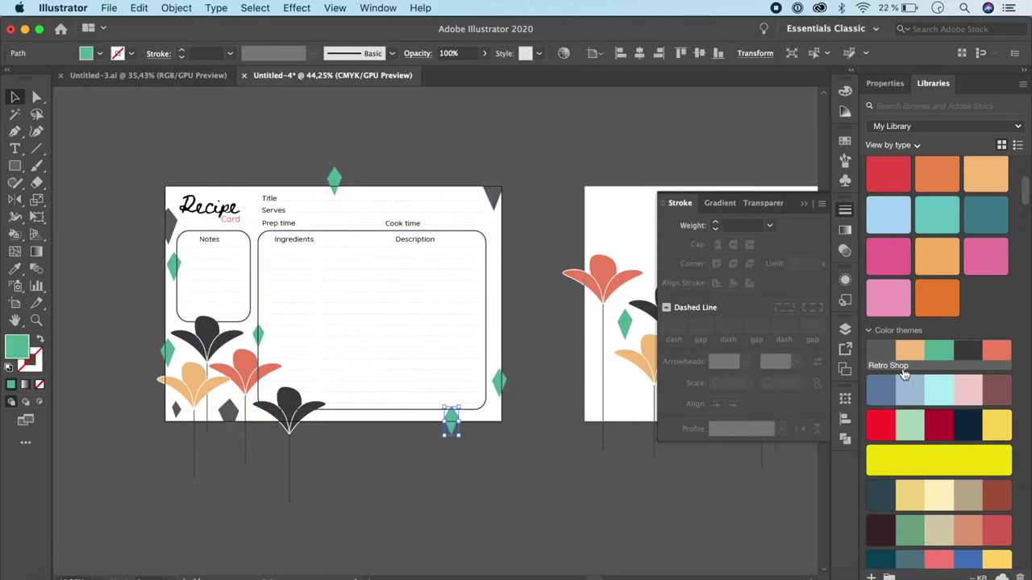
left_click(504, 393)
left_click(499, 384)
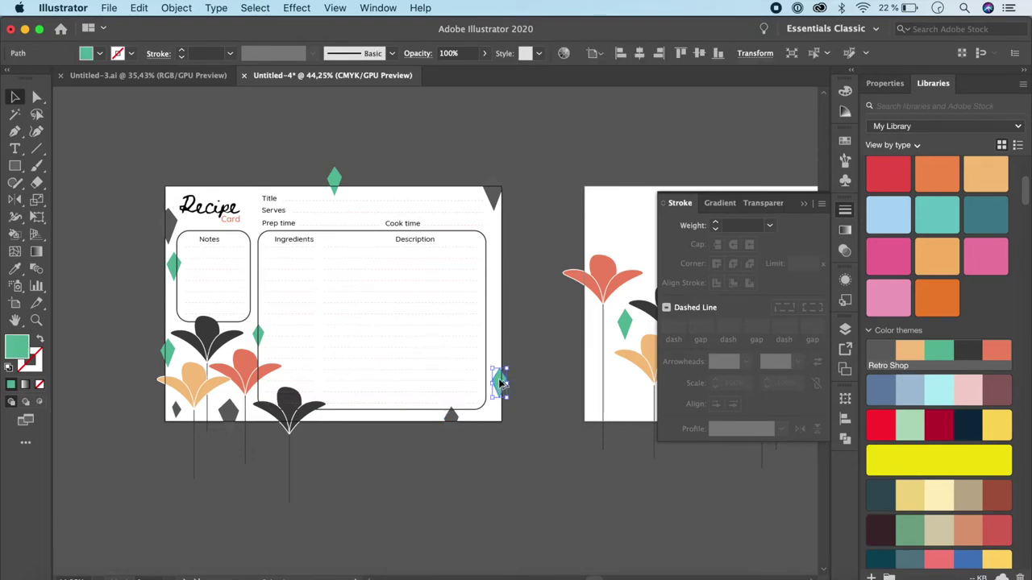
left_click(450, 416)
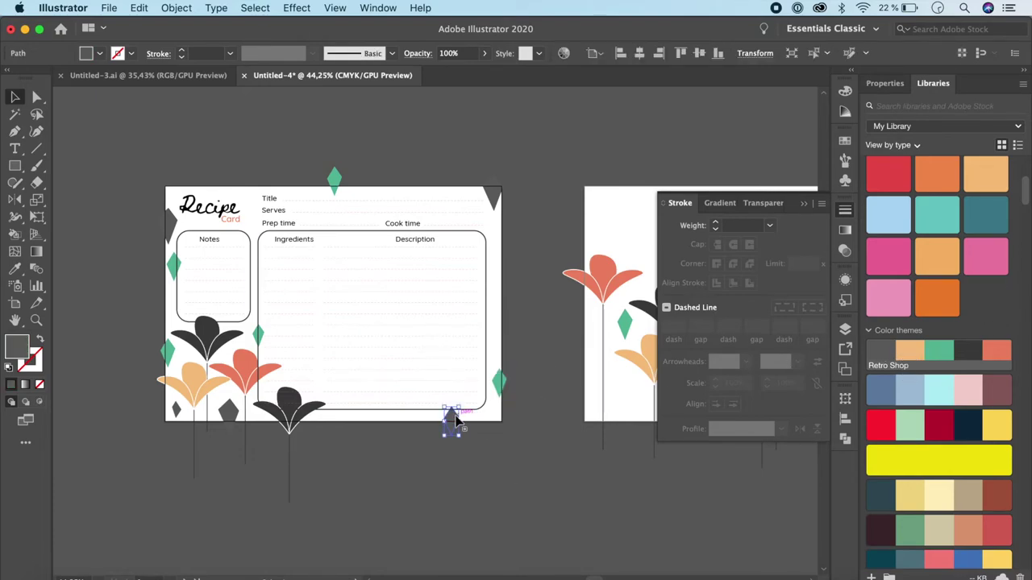
left_click(921, 349)
left_click(521, 244)
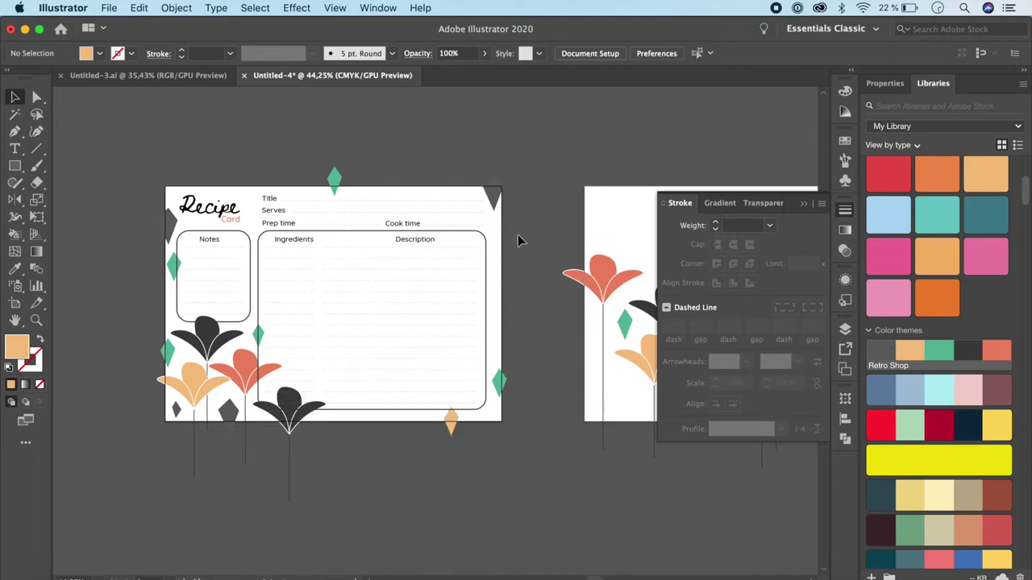
Step: Add a light orange diamond across the card's top edge and a small one beside the lower part of the Notes frame
left_click(493, 197)
left_click_drag(496, 198, 403, 228)
left_click_drag(171, 266, 165, 305)
key("super+equal")
scroll(226, 231, "up", 3)
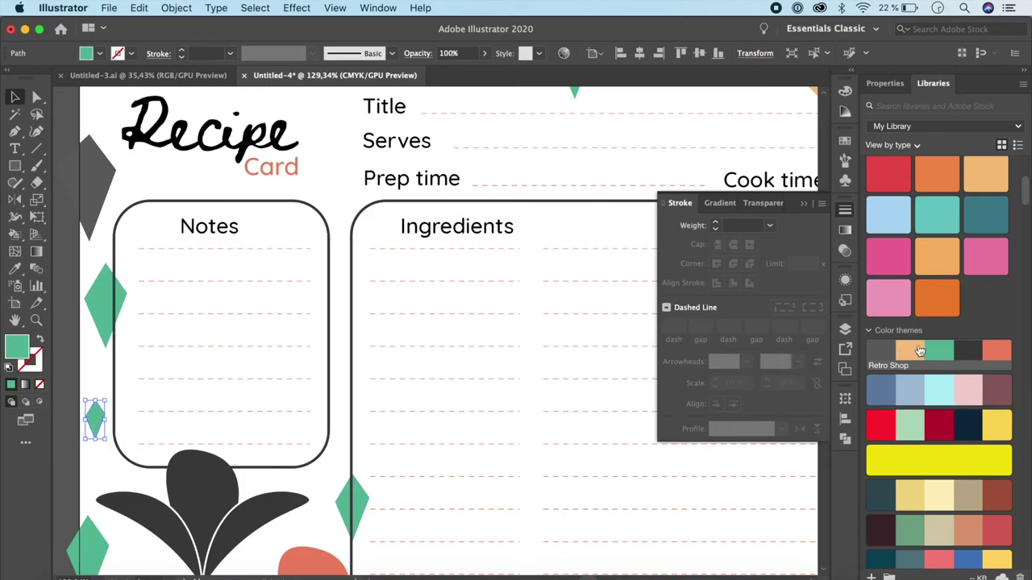
left_click(150, 325)
Step: Copy the small orange diamond beside the "Recipe" title, and the bottom-edge orange diamond onto the large frame's right side
scroll(150, 325, "down", 4)
left_click_drag(214, 367, 310, 225)
left_click(357, 339)
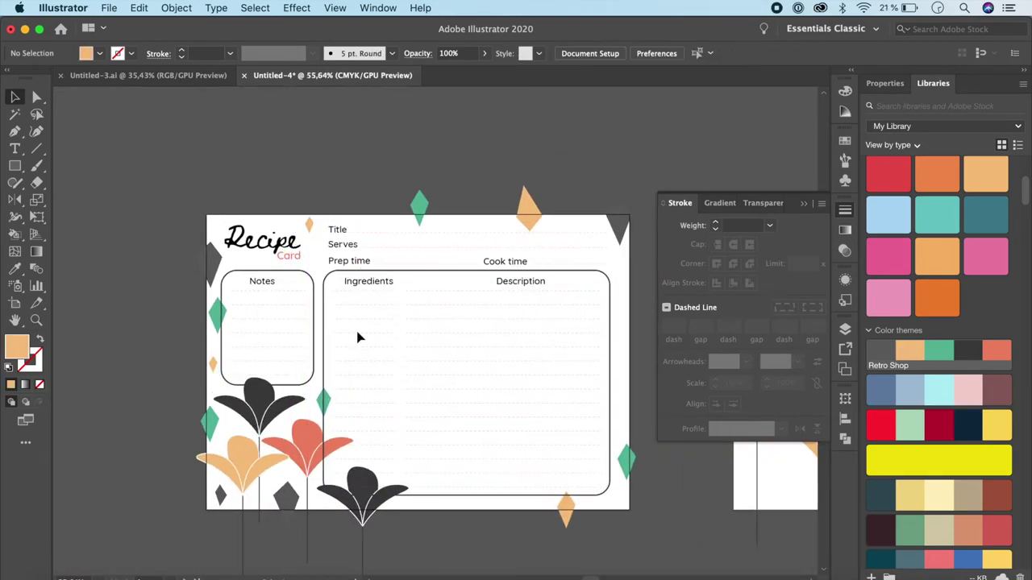
scroll(629, 486, "down", 1)
left_click(496, 456)
left_click_drag(498, 461, 551, 290)
left_click(456, 486)
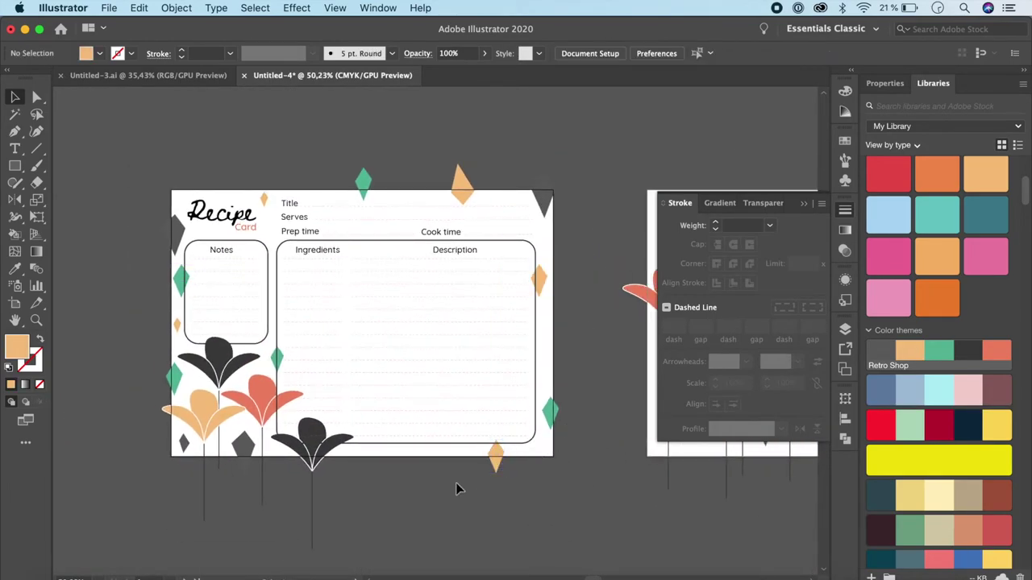
Step: Add small accent diamonds to the first card: dark gray beside "Card" and on the right side, green at the upper-left corner
left_click_drag(265, 200, 276, 229)
left_click(596, 500)
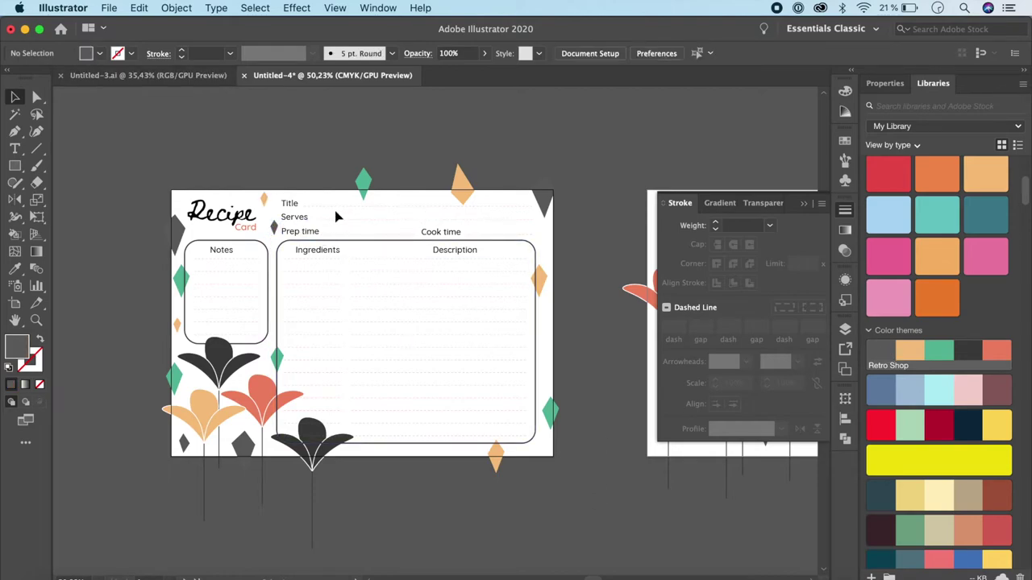
left_click(274, 230)
left_click(604, 530)
left_click_drag(275, 229, 546, 340)
left_click(610, 508)
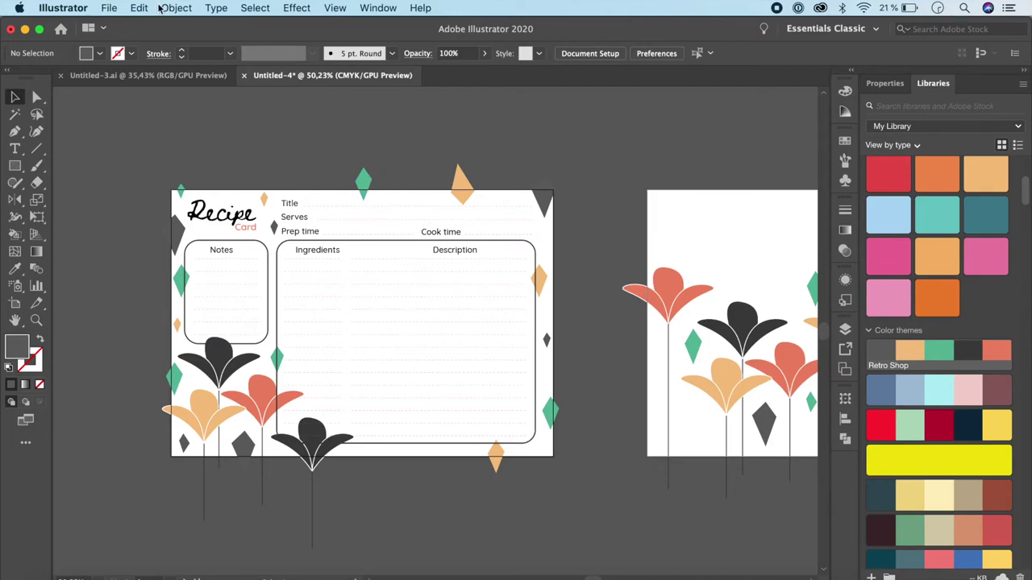
Step: Isolate the Description and Ingredients writing-line groups in turn, then return to the full artwork
left_click(422, 266)
double_click(421, 266)
left_click(421, 266)
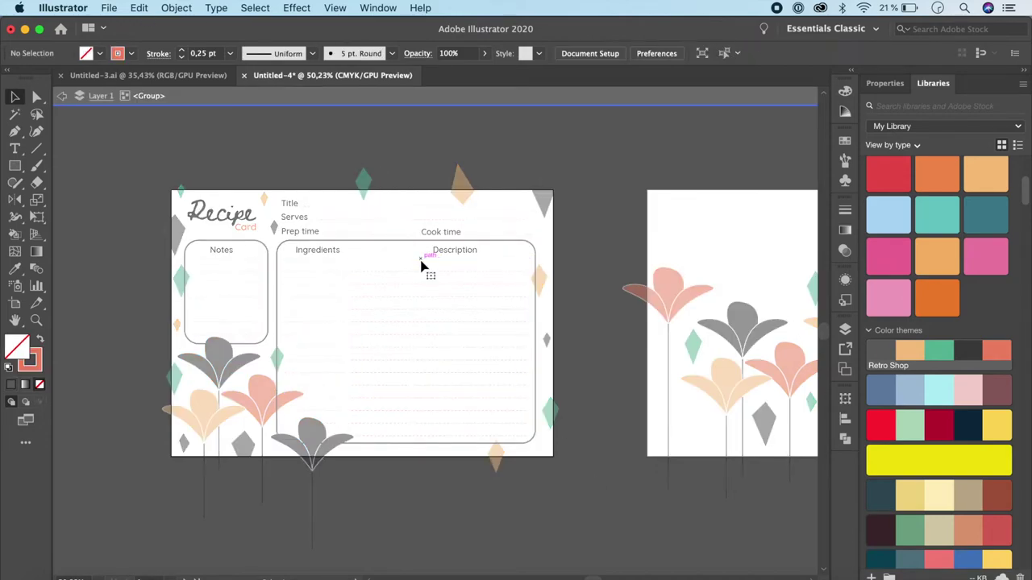
key("Escape")
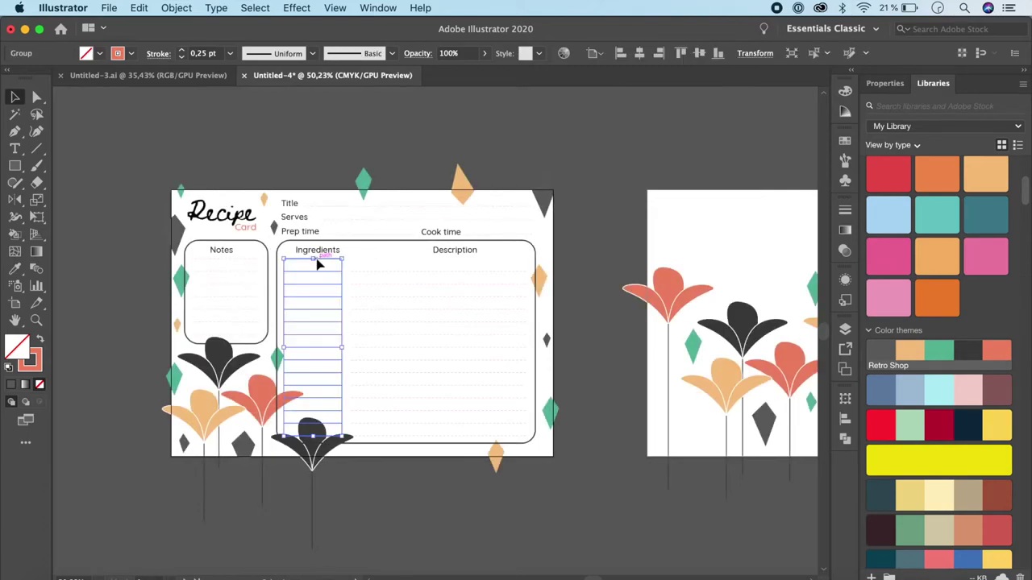
double_click(325, 277)
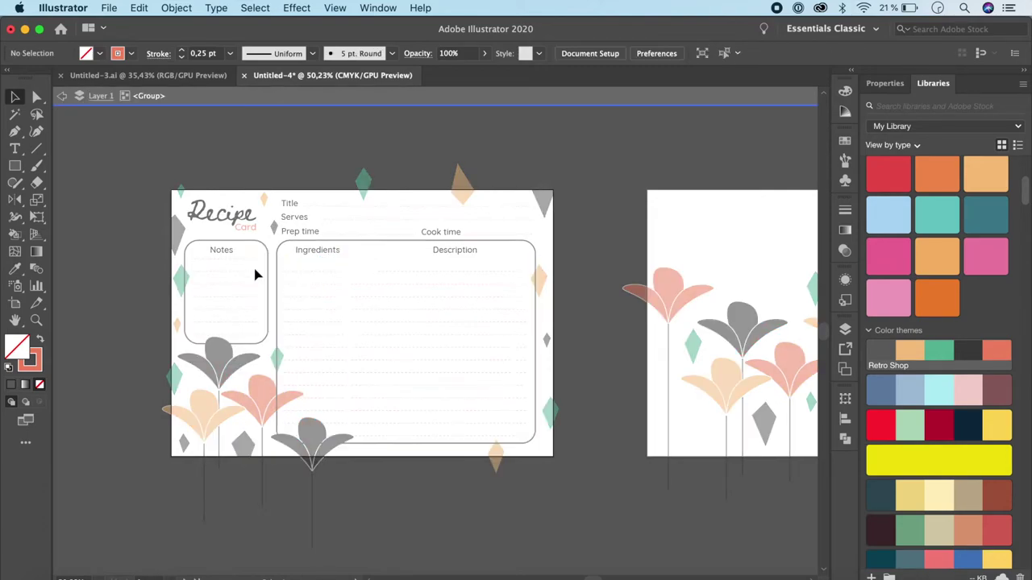
left_click(63, 95)
Step: Draw a rectangle about 7.46 × 5.01 in inside the edges of the second card
scroll(634, 415, "right", 5)
scroll(635, 415, "right", 5)
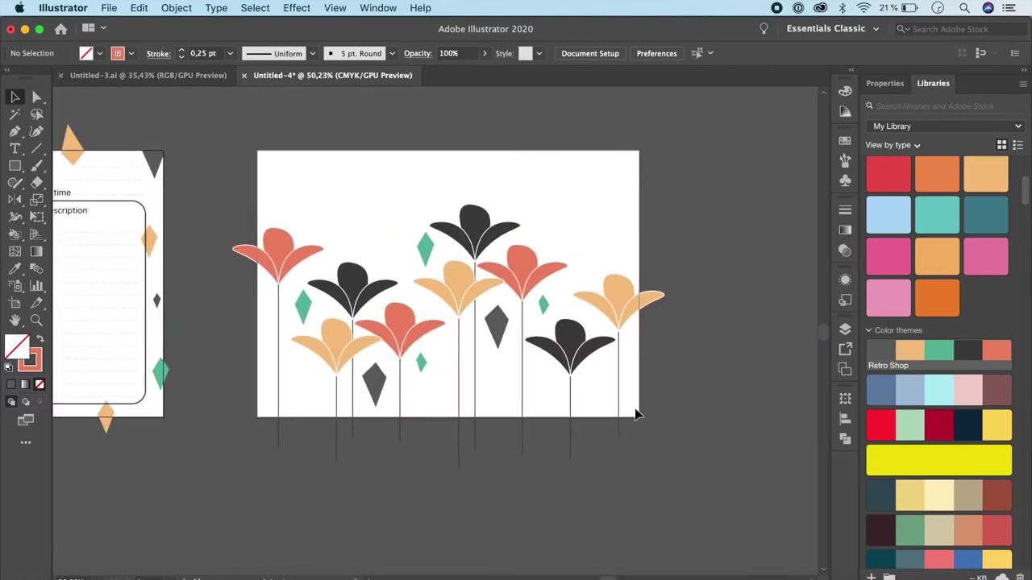
scroll(460, 281, "left", 2)
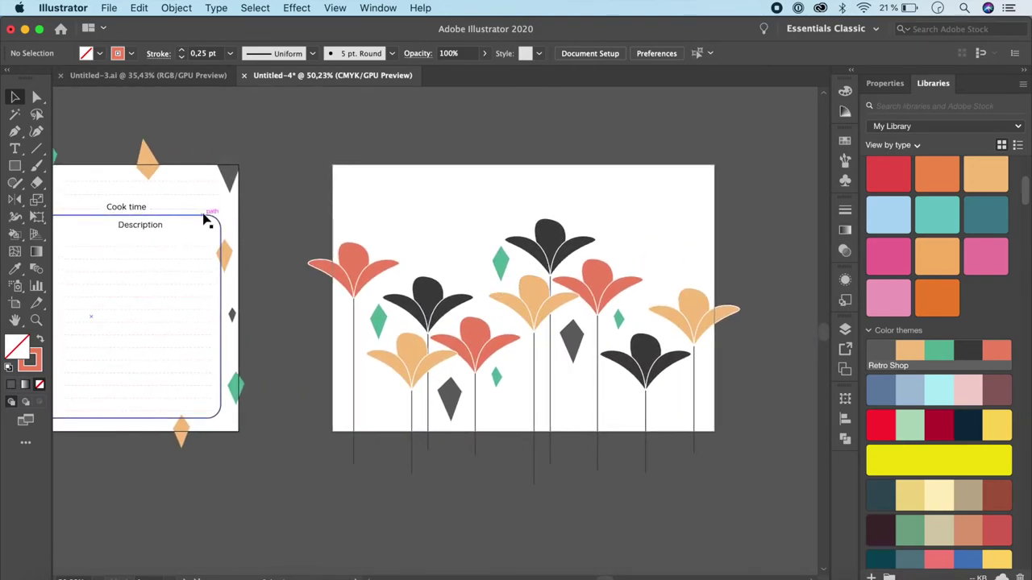
left_click(14, 165)
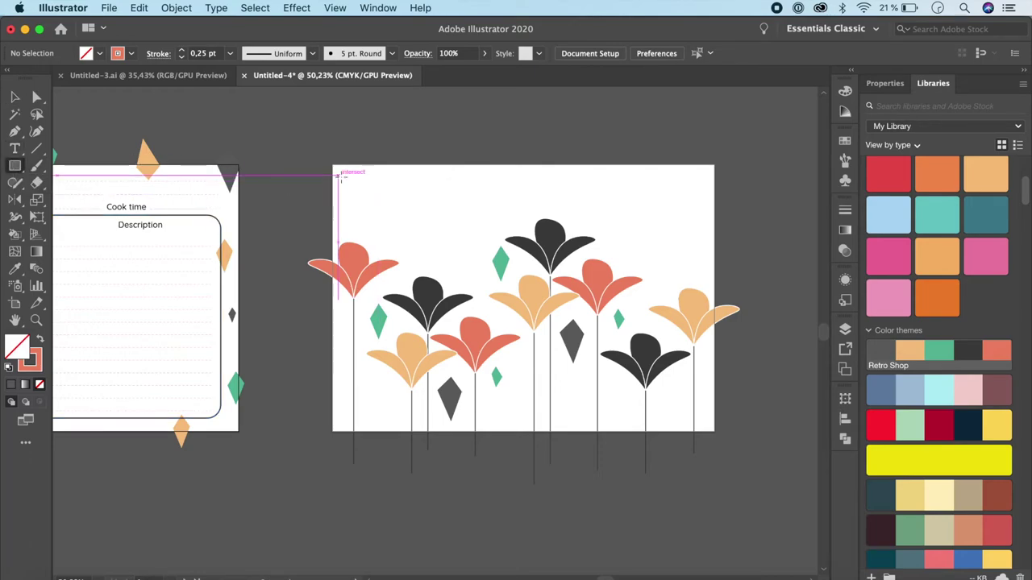
left_click_drag(340, 177, 703, 421)
left_click_drag(339, 298, 354, 298)
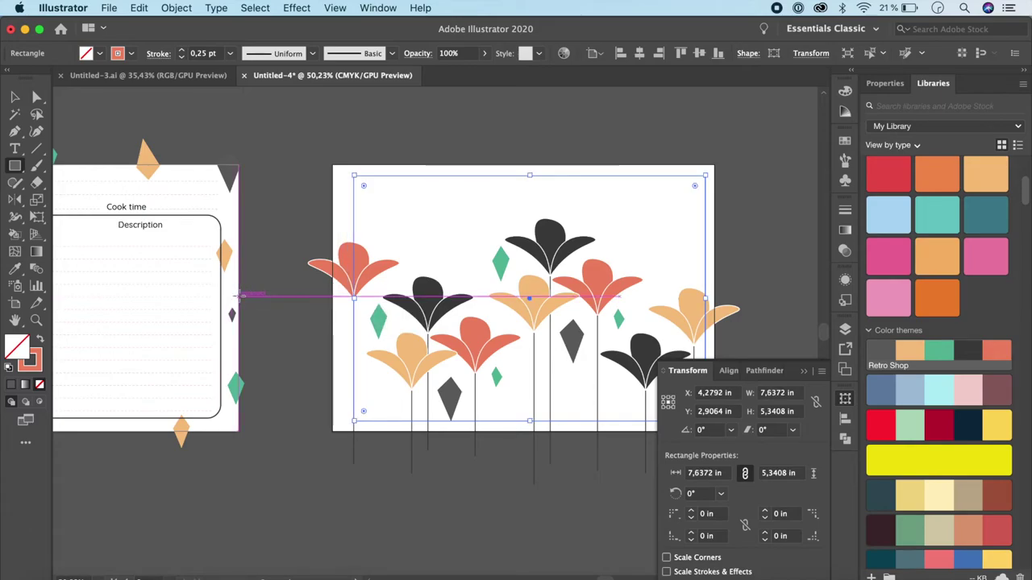
mouse_move(705, 298)
left_mouse_down()
mouse_move(726, 296)
mouse_move(697, 298)
left_mouse_up()
left_click_drag(525, 175, 527, 190)
Step: Center the rectangle horizontally and vertically on the second card's artboard
scroll(527, 242, "down", 3)
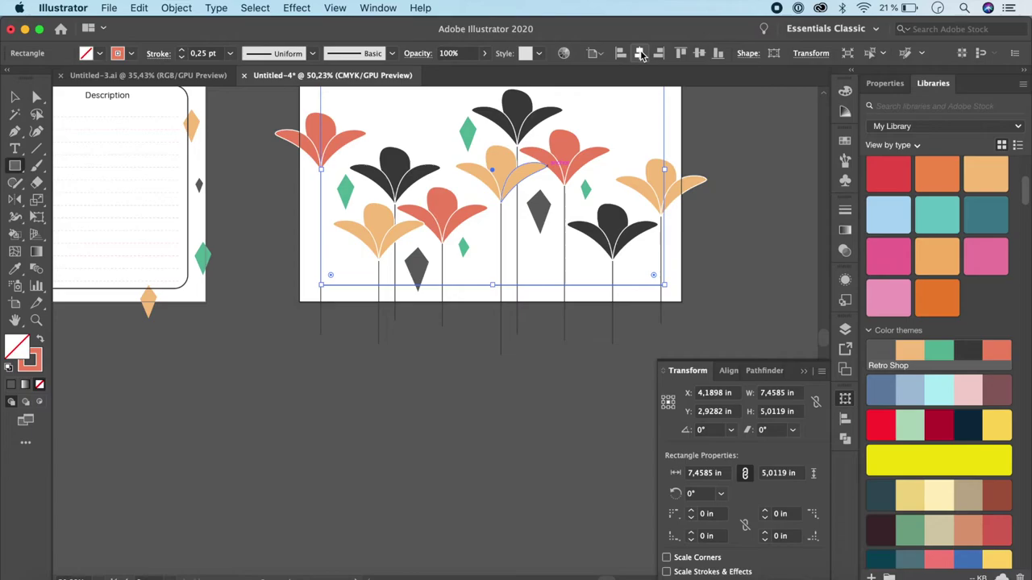
left_click(639, 54)
left_click(681, 54)
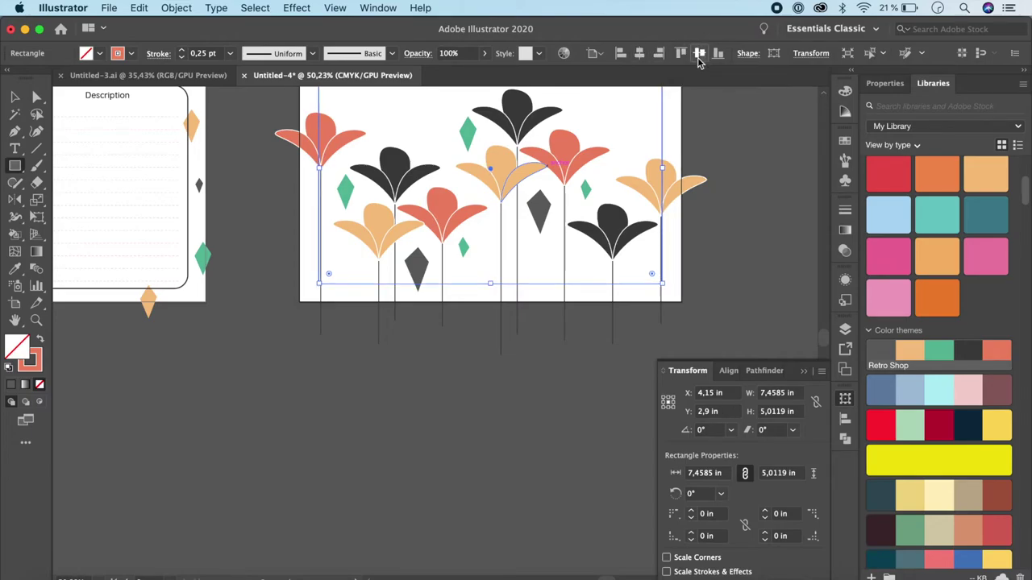
Step: Round the rectangle's corners slightly and color its stroke with the Retro Shop theme's dark charcoal
left_click(377, 7)
left_click(377, 7)
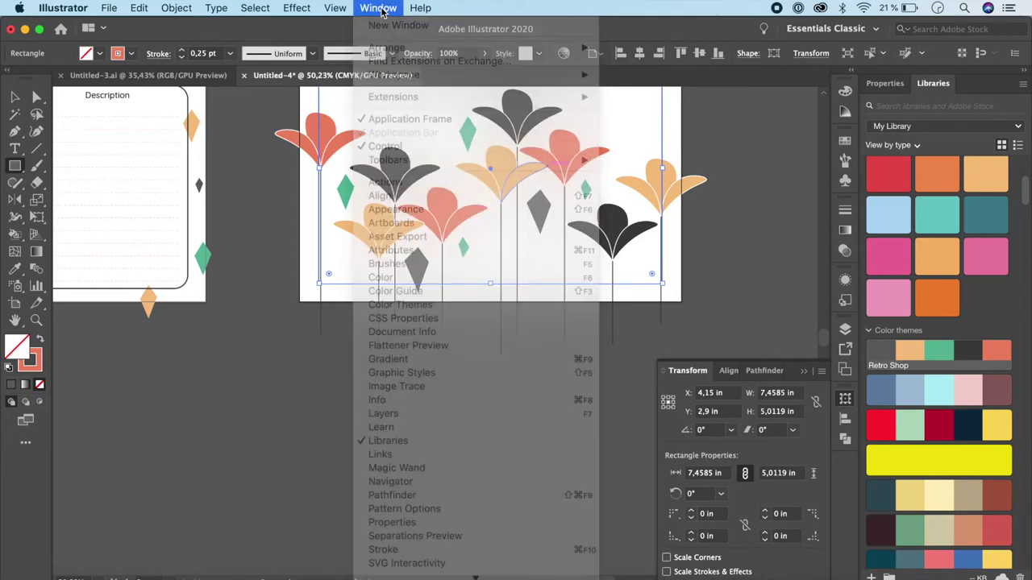
scroll(336, 209, "up", 4)
left_click_drag(336, 209, 341, 216)
key("F6")
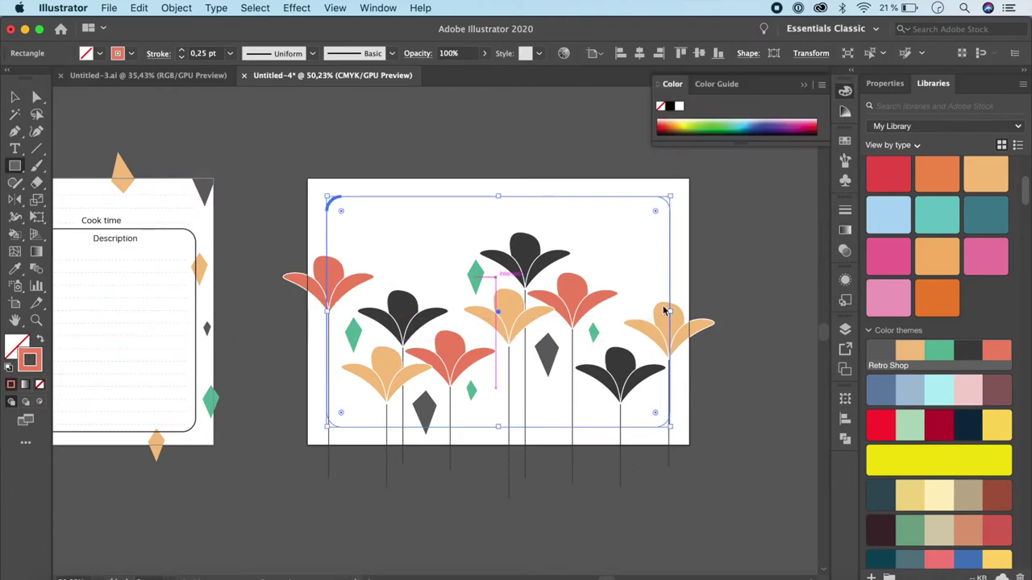
left_click(964, 358)
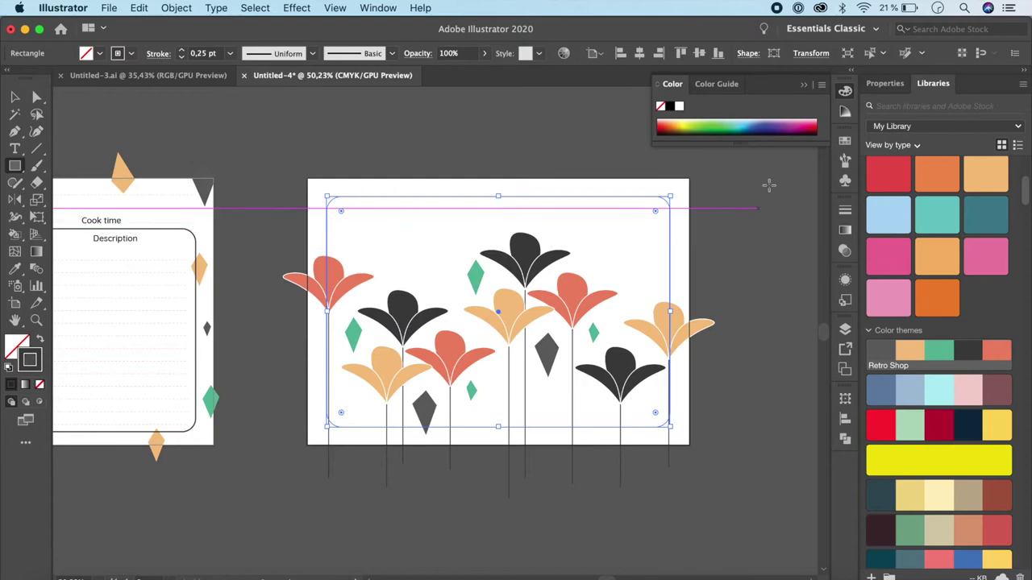
Step: Set the rounded frame's stroke weight to 1.5 pt and turn off its dashed line
key("super+F10")
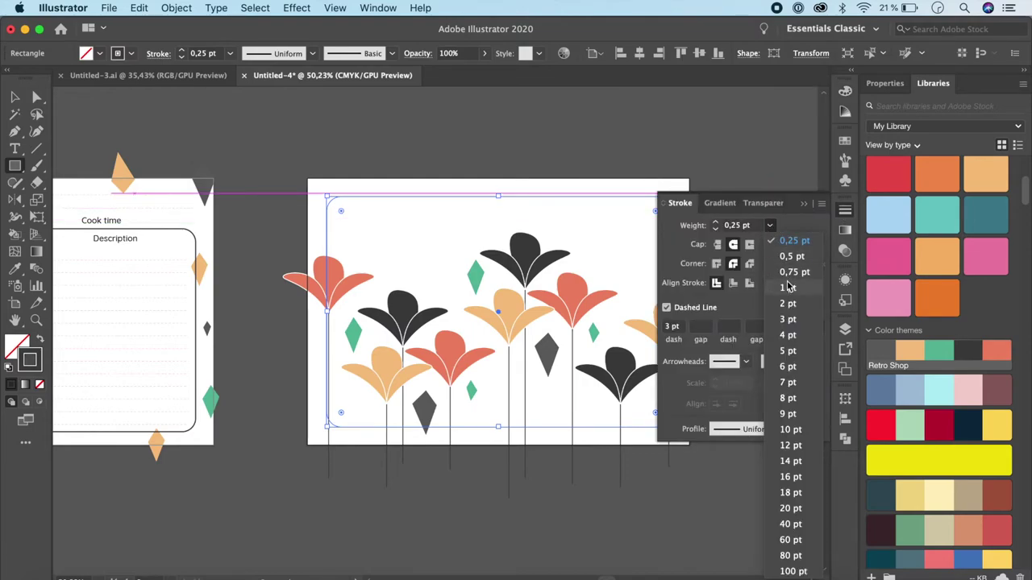
left_click(787, 287)
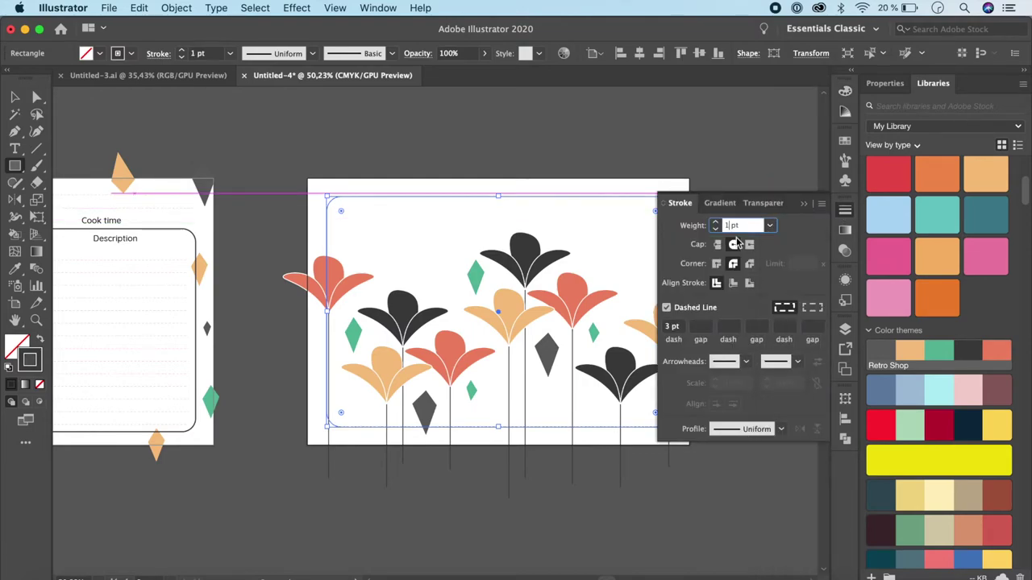
type("1,5")
key("Return")
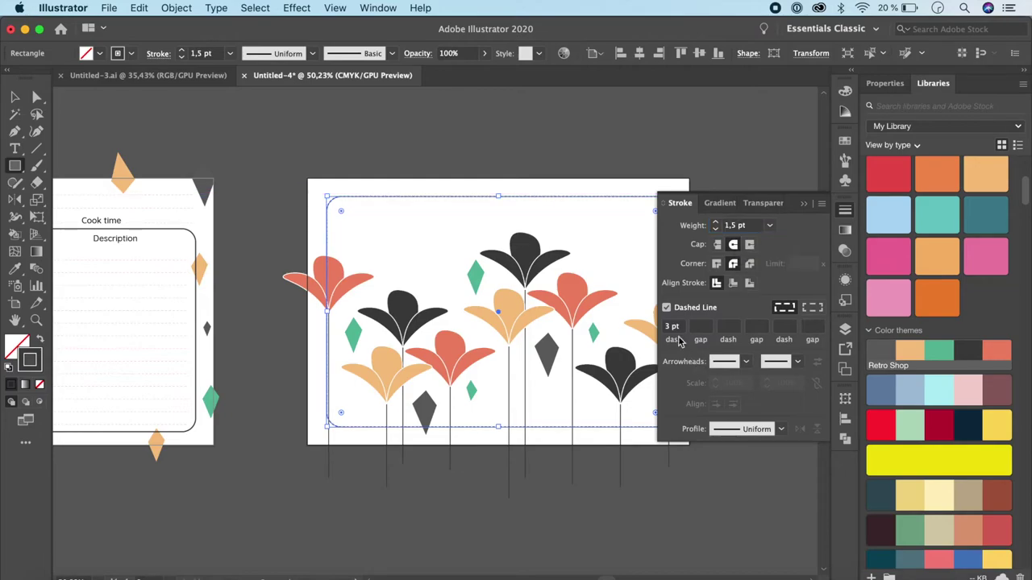
left_click(667, 308)
left_click(804, 203)
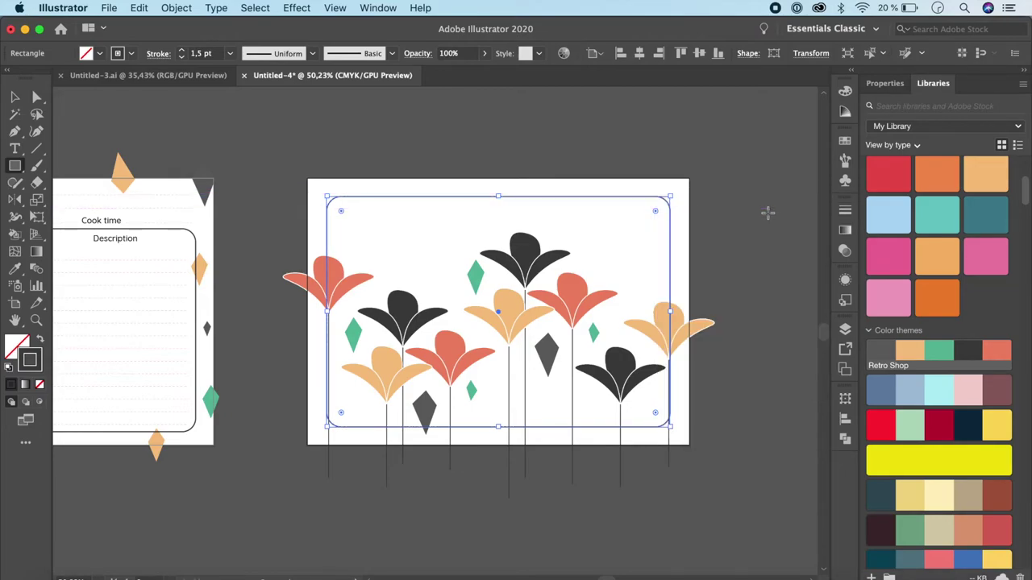
Step: Nudge the leftmost coral flower slightly to the right so its stem clears the frame's left side
key("v")
left_click(766, 212)
left_click(345, 284)
key("Right")
key("Right")
key("Right")
key("Right")
key("Right")
key("Right")
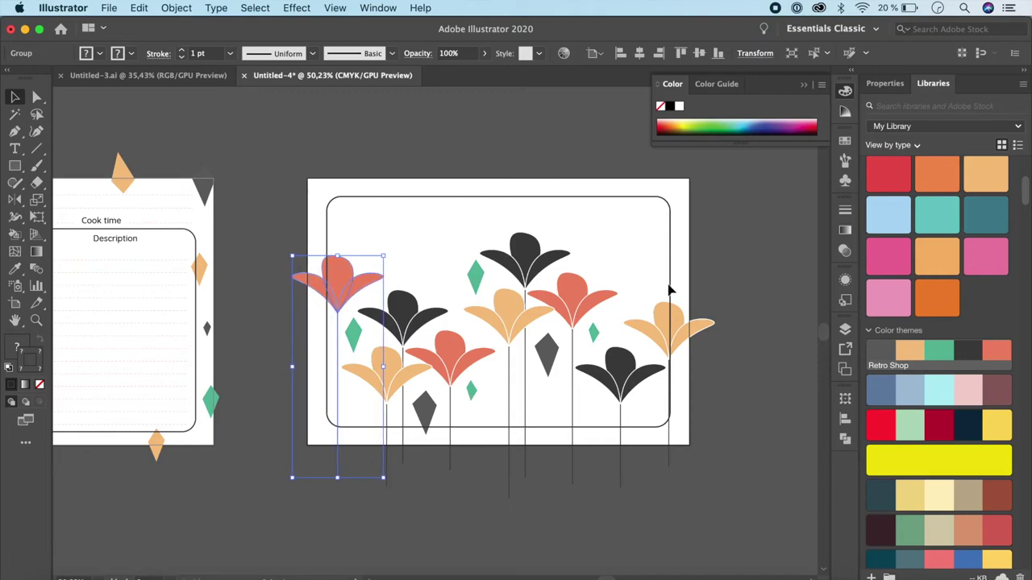
Step: Shift the rightmost orange flower slightly to the right so its stem sits outside the frame's side
left_click(692, 337)
left_click_drag(691, 337, 699, 339)
left_click(742, 374)
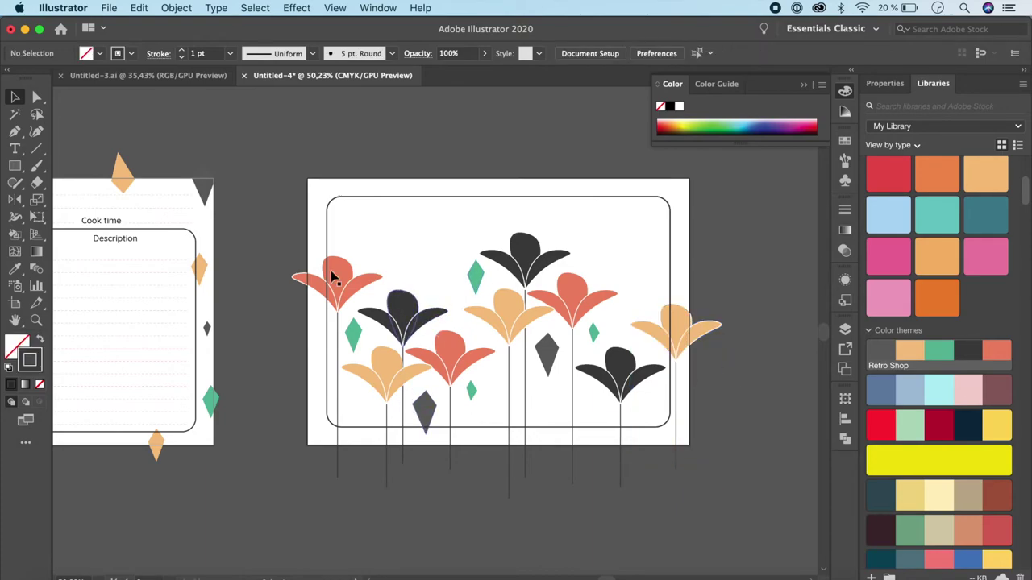
Step: Copy more orange and green diamonds along the second card's lower edge and a small dark gray one beside the rightmost orange flower
left_click(120, 174)
left_click_drag(119, 174, 674, 380)
left_click(451, 509)
scroll(451, 509, "left", 3)
scroll(451, 508, "down", 2)
left_click_drag(571, 346, 718, 317)
left_click_drag(281, 367, 635, 378)
left_click_drag(545, 240, 421, 386)
left_click(702, 506)
Step: Copy an orange diamond to the right of the leftmost coral flower and another above the rightmost orange flower
left_click(272, 234)
left_click_drag(272, 233, 481, 231)
left_click_drag(482, 231, 709, 254)
left_click(773, 448)
scroll(772, 448, "right", 3)
scroll(772, 448, "up", 1)
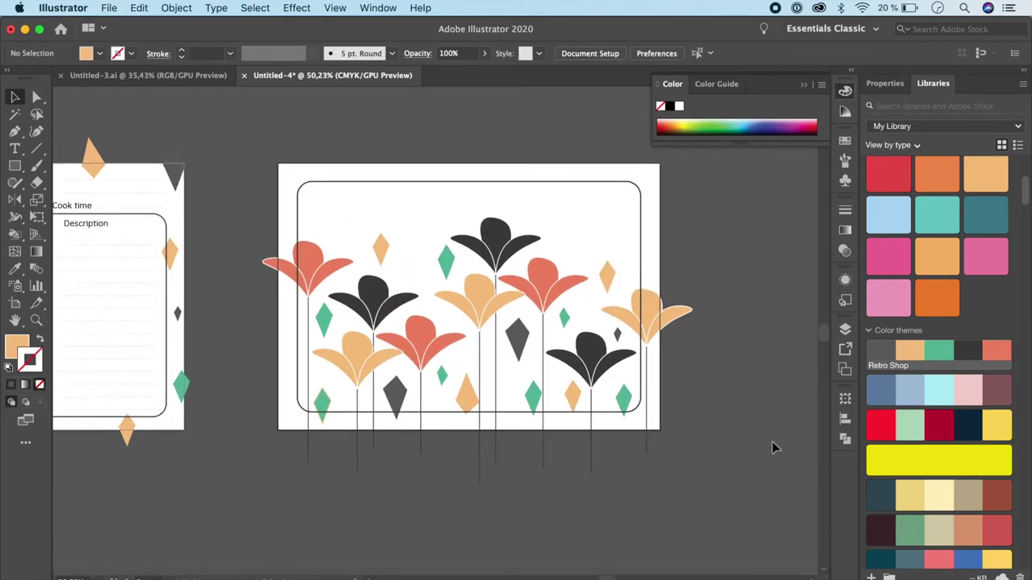
Step: Copy the second card's rounded frame and paste the duplicate in front at the same position
left_click(641, 234)
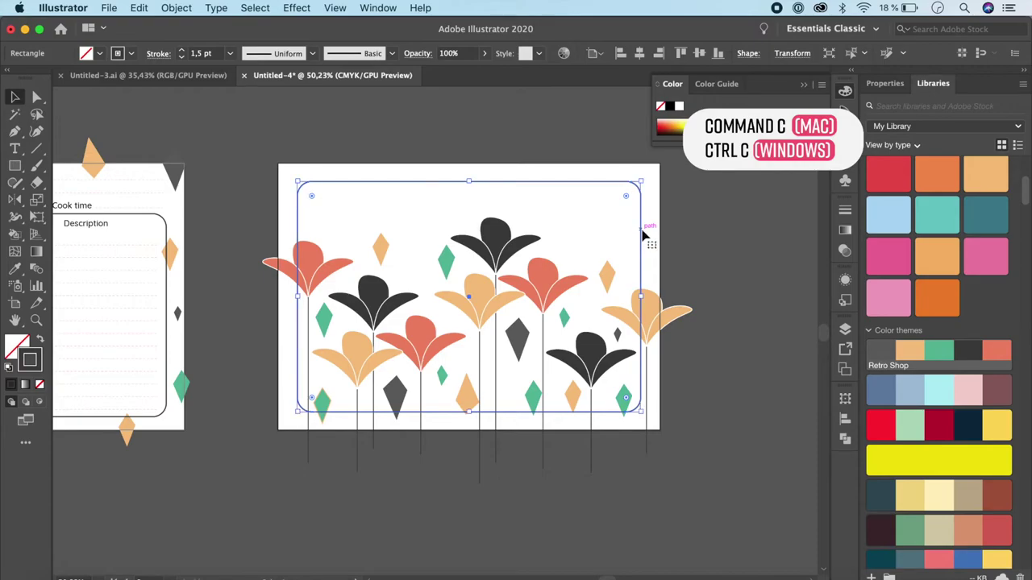
key("super+f")
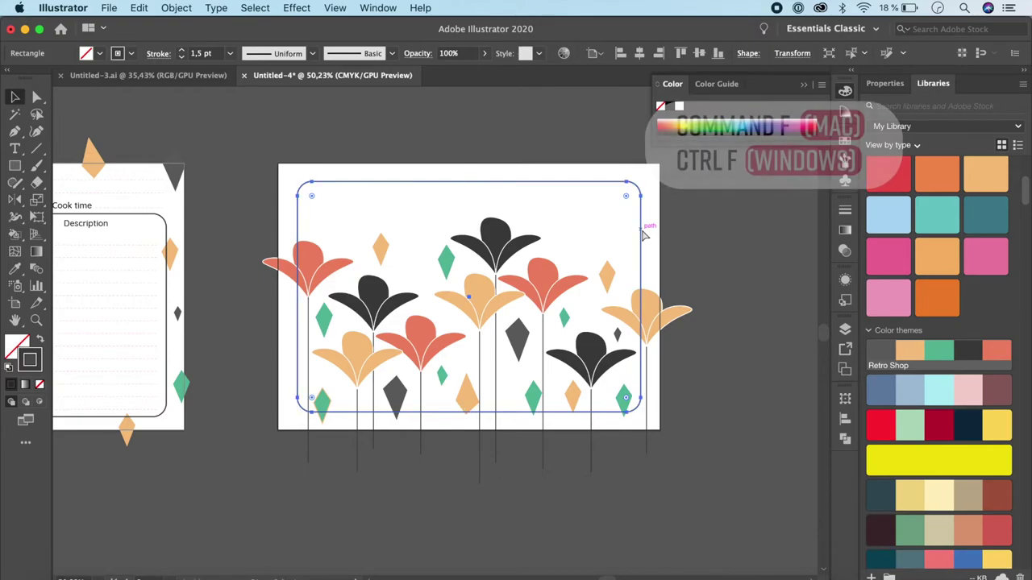
left_click(845, 140)
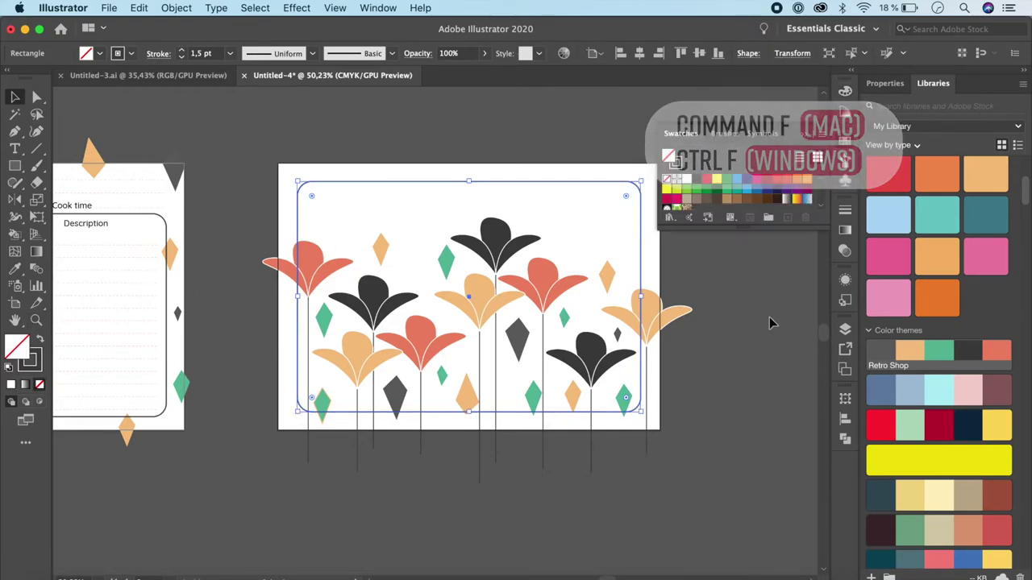
left_click(772, 322)
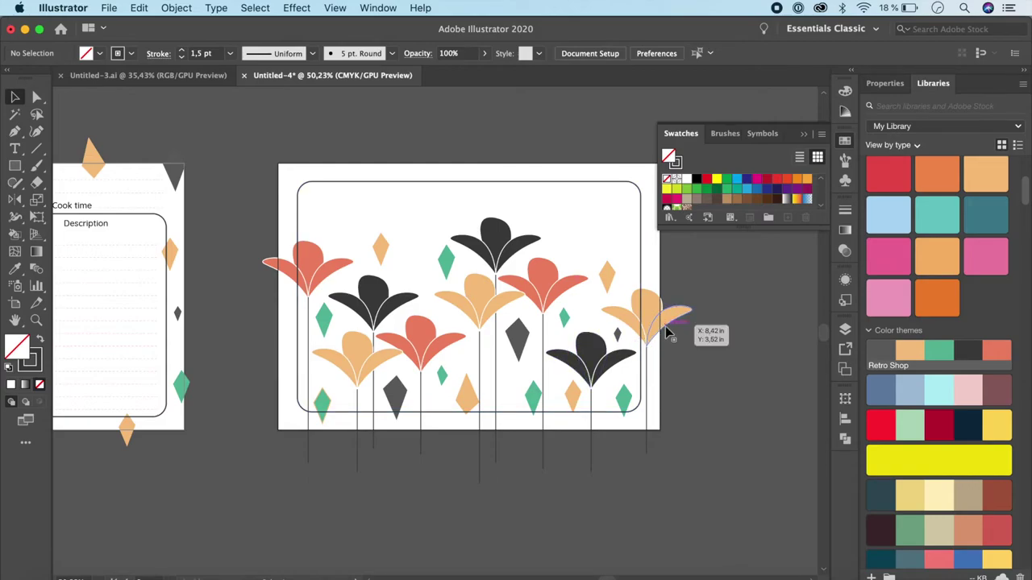
Step: Move the duplicate rounded frame off the second card onto the empty canvas to its right
left_click(639, 232)
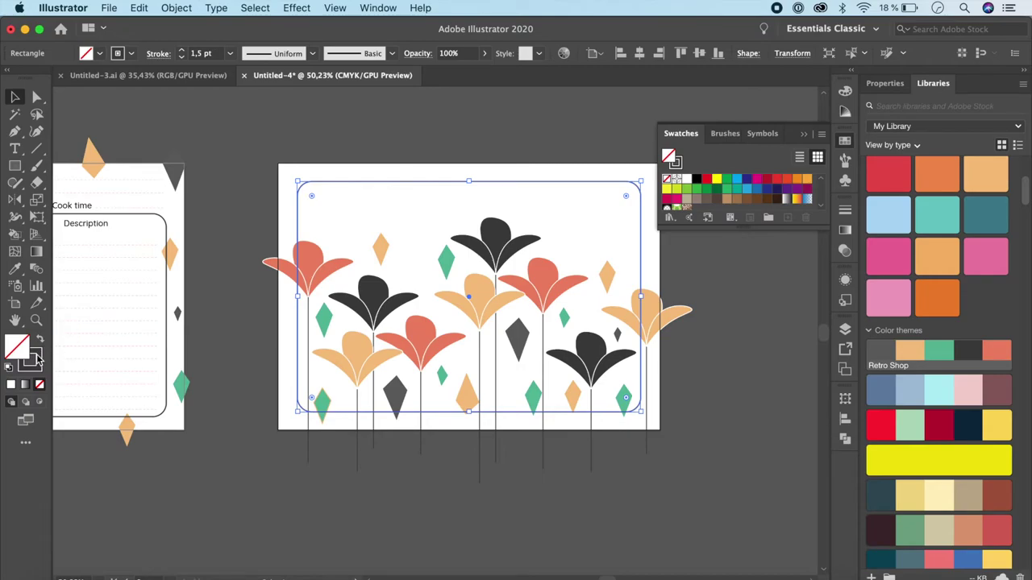
scroll(457, 190, "right", 10)
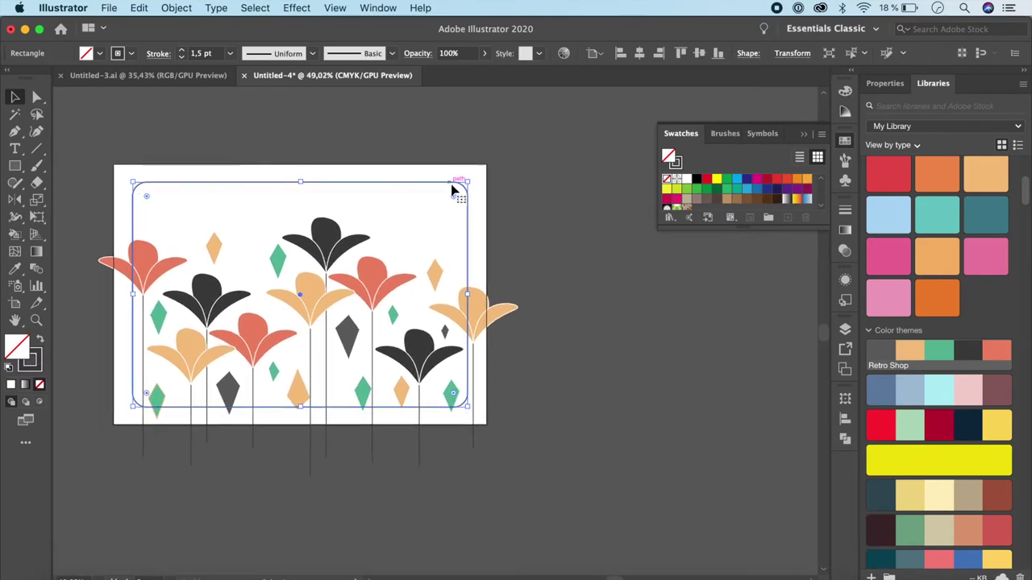
left_click_drag(394, 249, 802, 281)
scroll(483, 417, "left", 10)
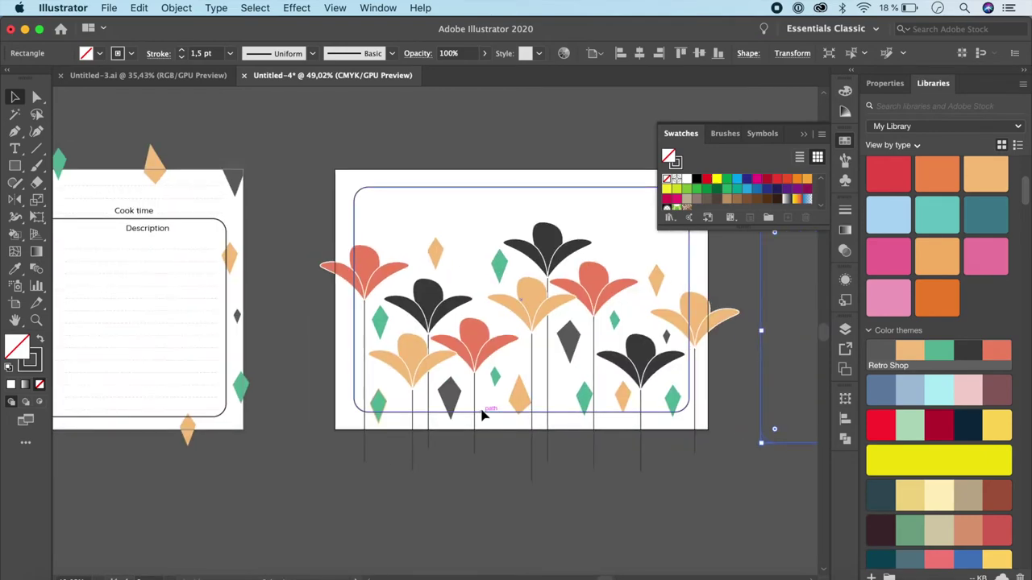
Step: Remove the stroke from the rounded frame remaining on the second card and fill it with white
scroll(481, 414, "right", 2)
left_click(573, 210)
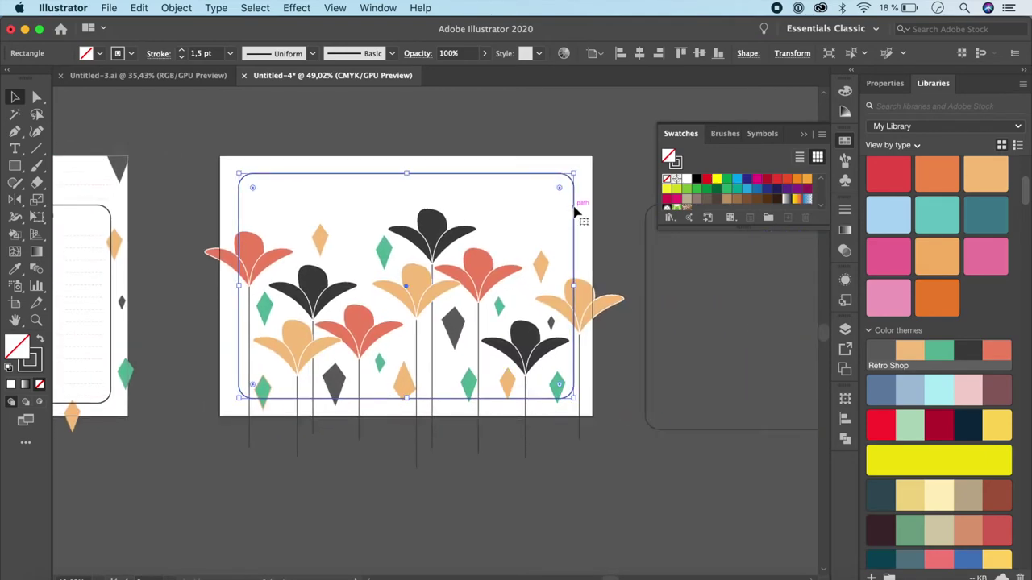
left_click(39, 384)
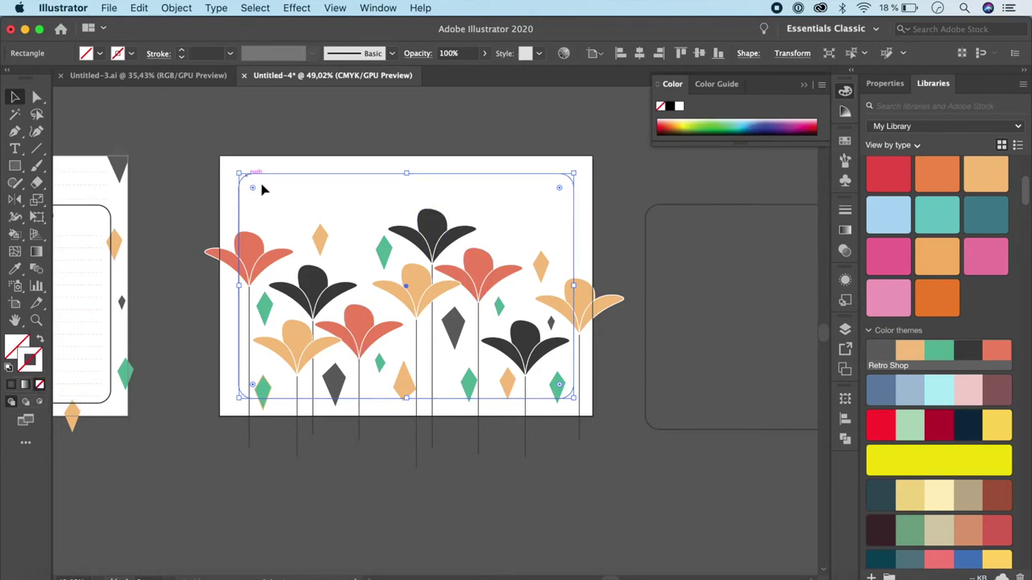
left_click(844, 141)
left_click(685, 179)
left_click(541, 487)
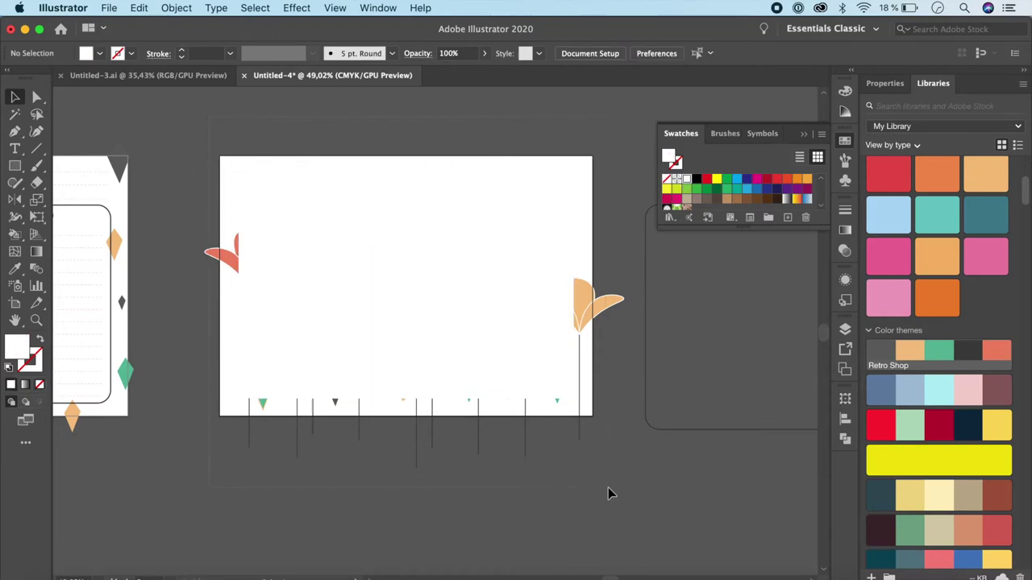
Step: Make a clipping mask from the white rounded frame over the second card's flowers and diamonds, and select the clipped group
key("super+alt+a")
right_click(482, 355)
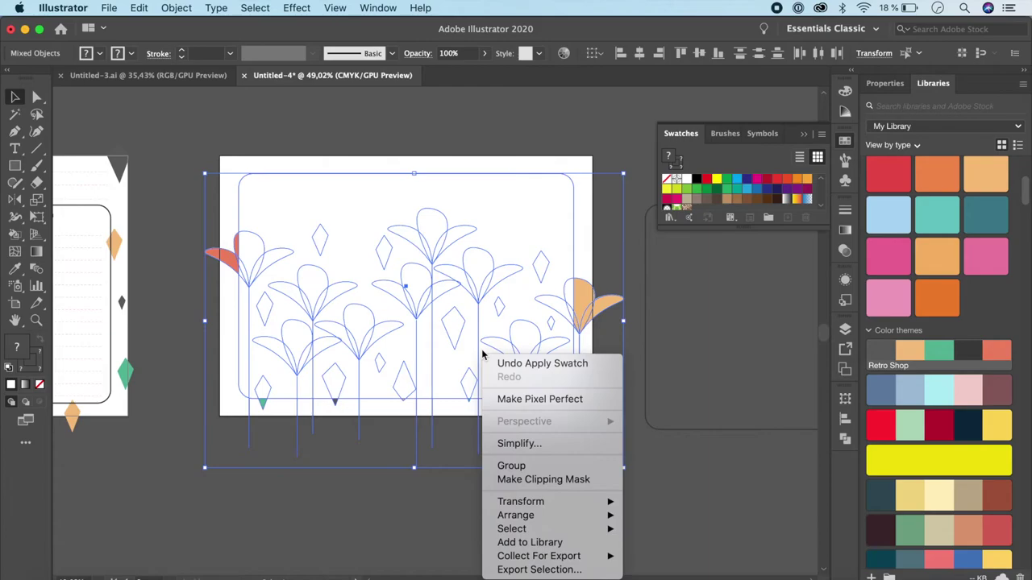
left_click(540, 480)
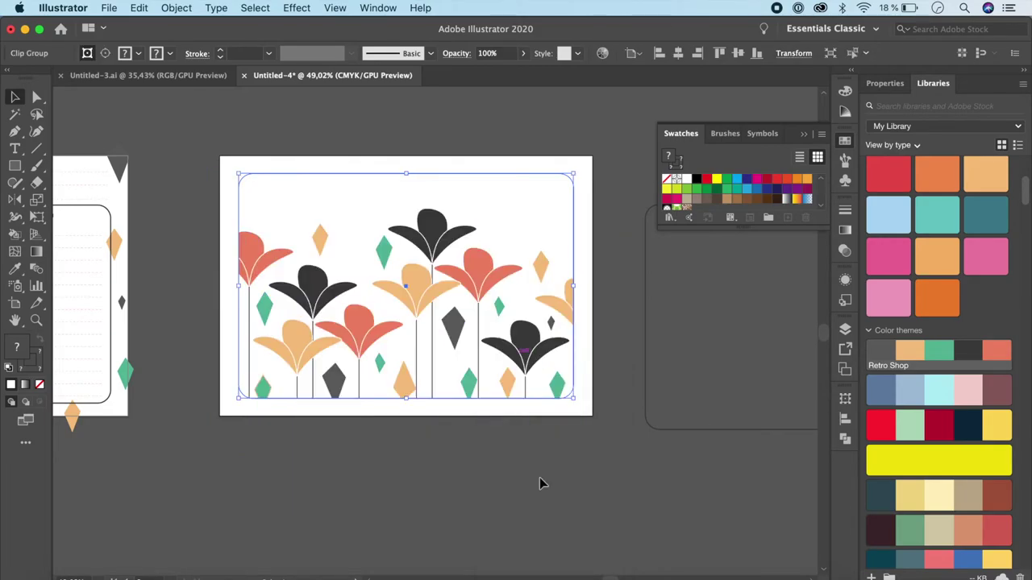
left_click(540, 480)
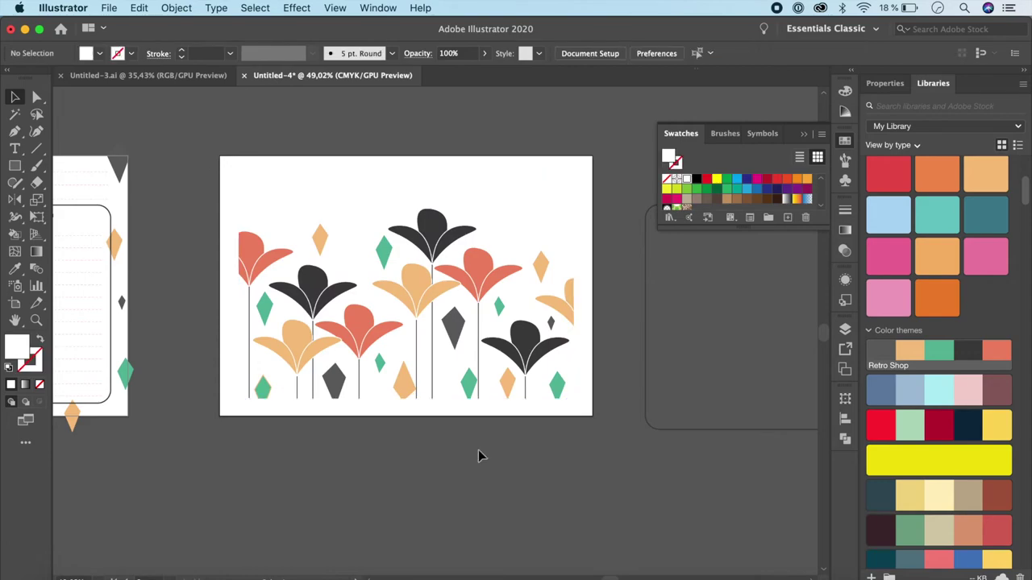
left_click(484, 290)
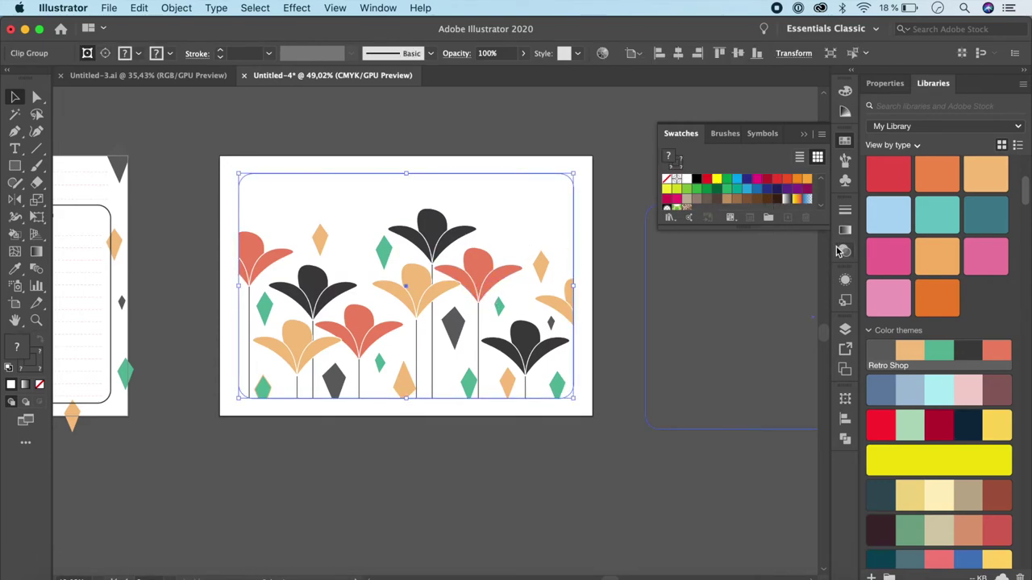
Step: Lower the opacity of the second card's clipped flower-and-diamond group to about 30%
left_click(378, 8)
scroll(419, 458, "down", 5)
mouse_move(419, 458)
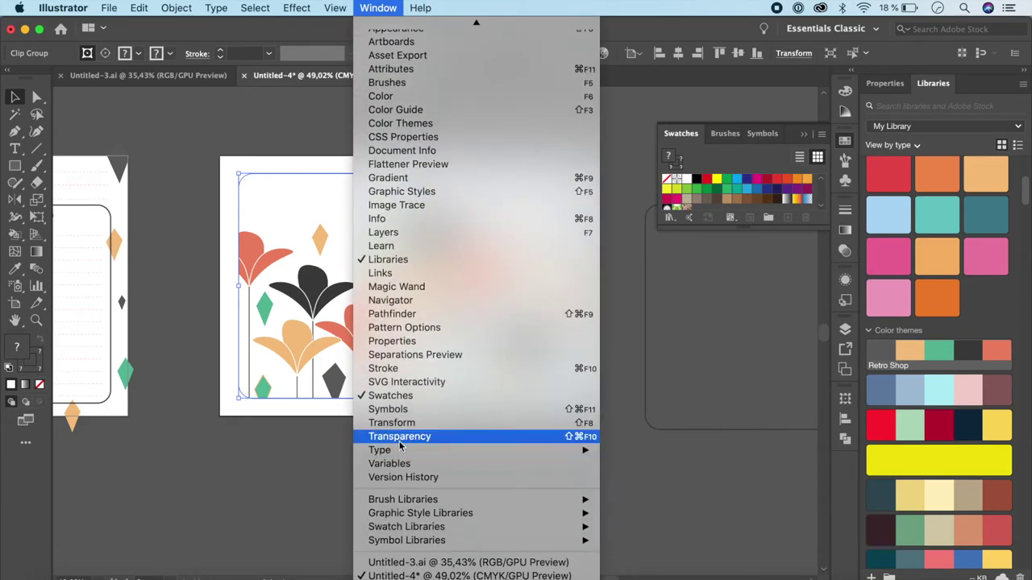
left_click(400, 439)
left_click(815, 227)
left_click_drag(812, 240, 780, 247)
left_click(638, 505)
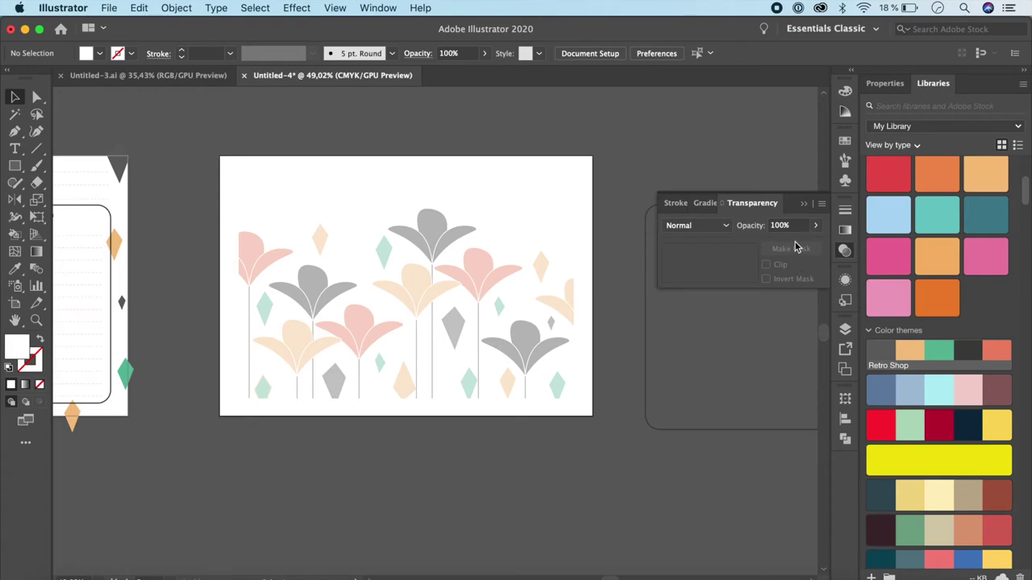
left_click(567, 307)
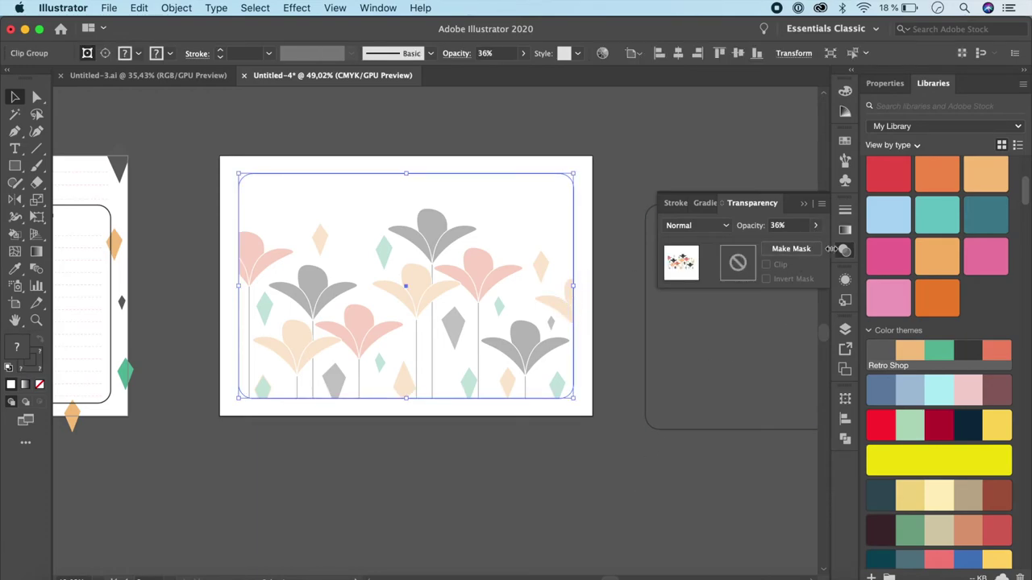
left_click(815, 225)
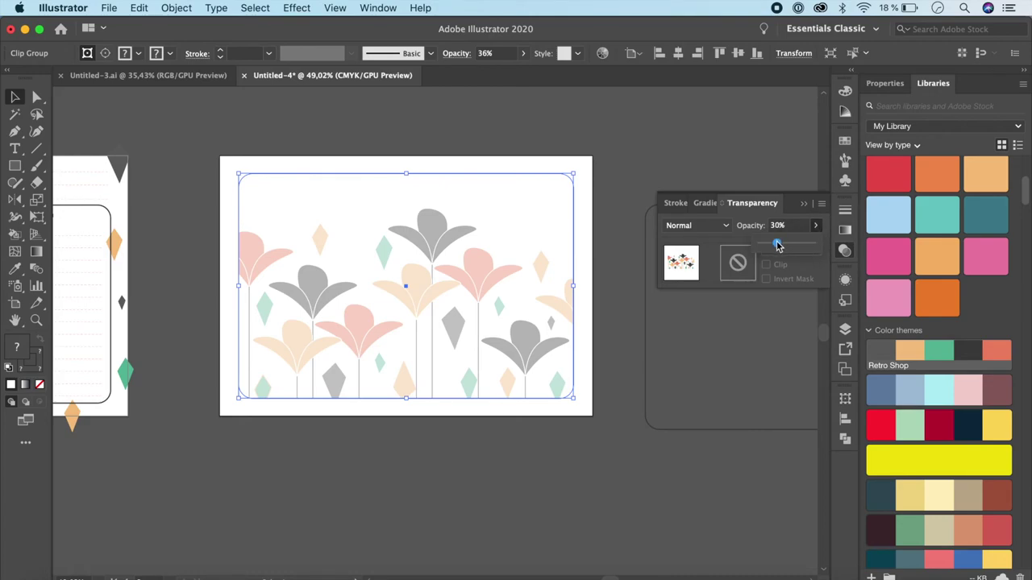
left_click_drag(777, 246, 779, 242)
Step: Move the outlined rounded frame from the empty canvas back onto the second card, around the faded flowers and diamonds
left_click(748, 442)
left_click_drag(756, 436, 345, 404)
left_click(499, 509)
Step: Copy the Description writing lines from the first card onto the second card and widen them to span the rounded frame
scroll(663, 522, "left", 5)
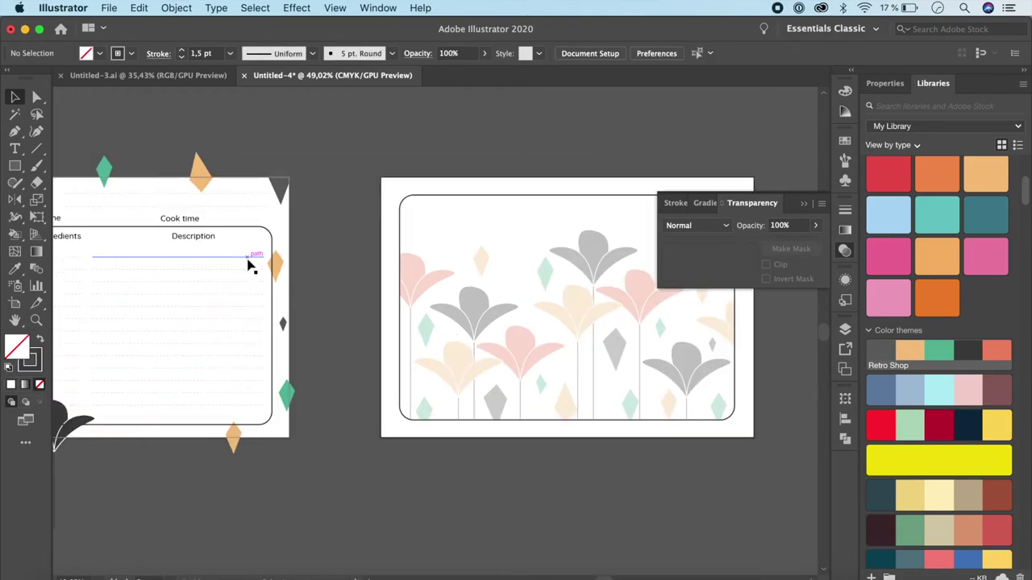
left_click(248, 260)
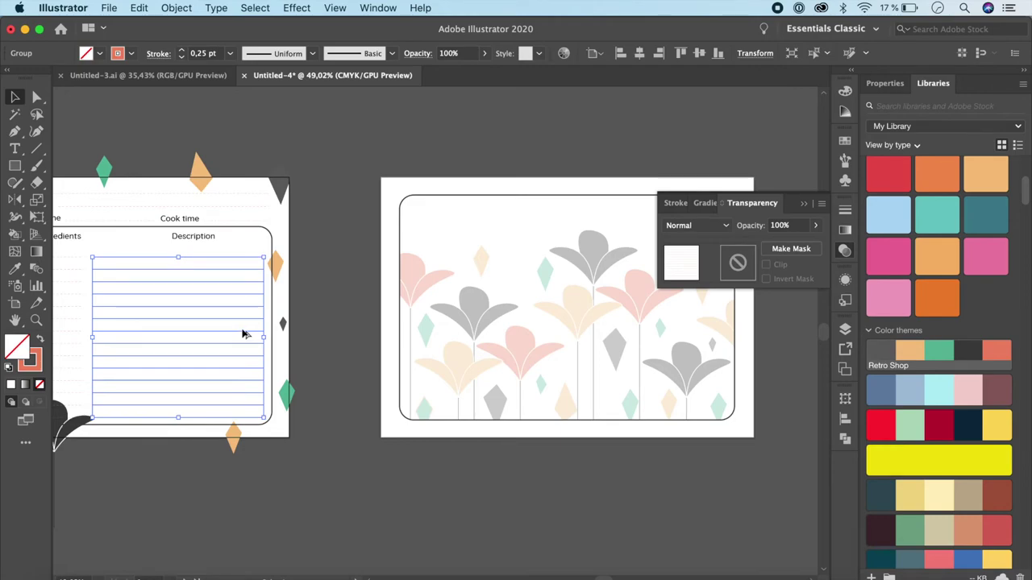
left_click_drag(240, 334, 559, 283)
scroll(559, 283, "right", 5)
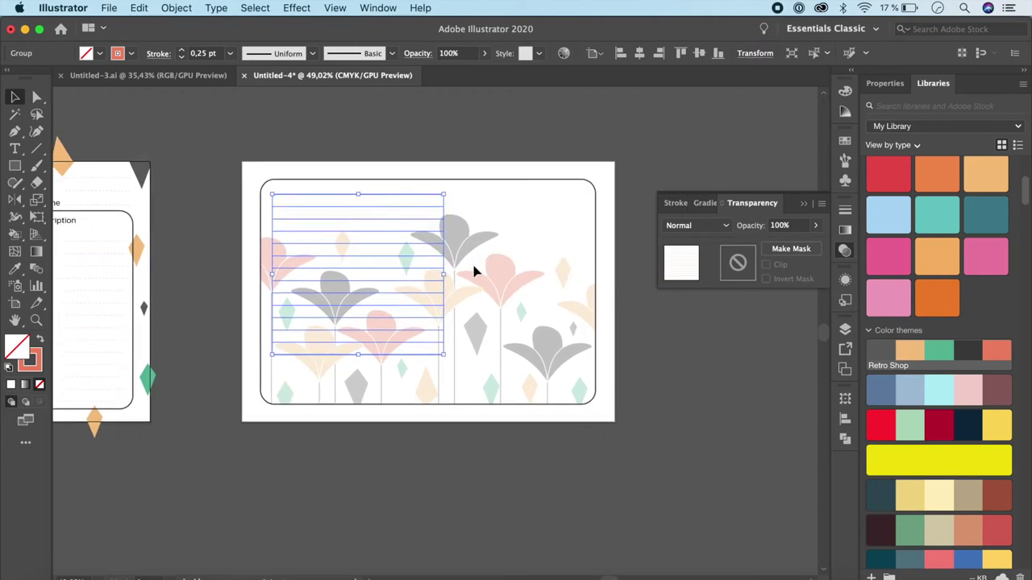
left_click_drag(445, 274, 582, 288)
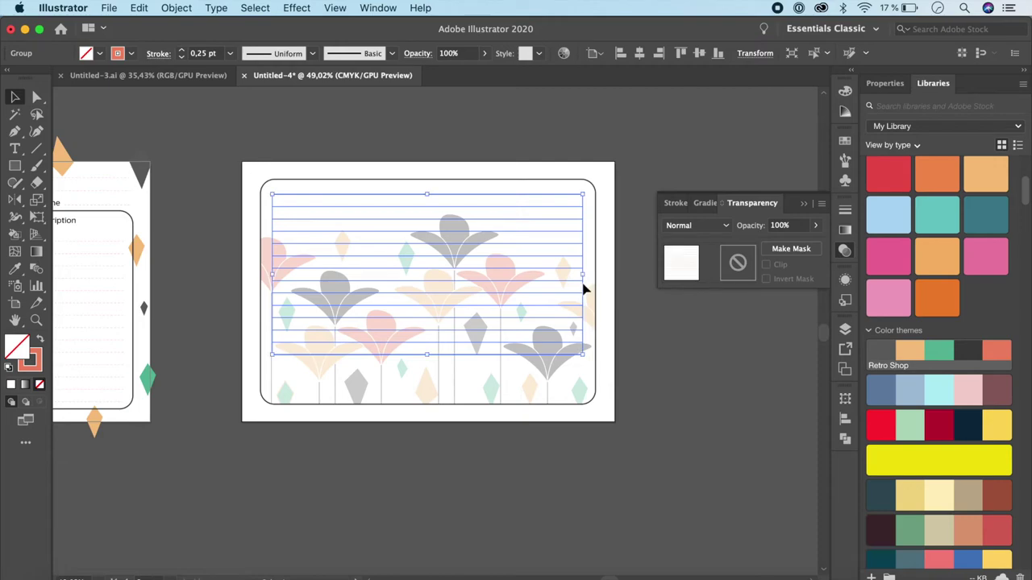
left_click(574, 318)
Step: Isolate the second card's line group and duplicate its lowest lines downward to fill the rest of the frame
scroll(500, 360, "down", 5)
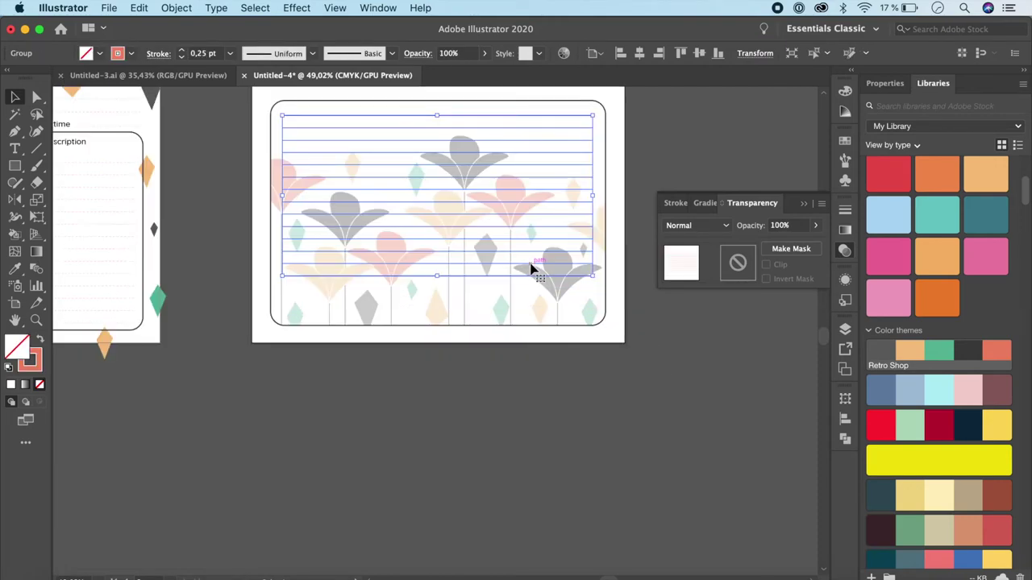
double_click(529, 270)
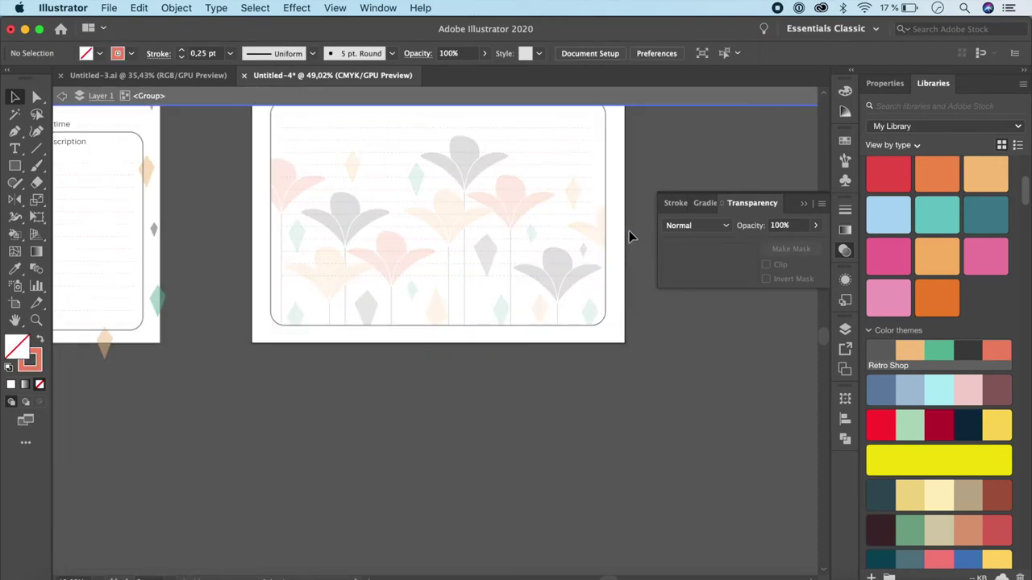
left_click(525, 276)
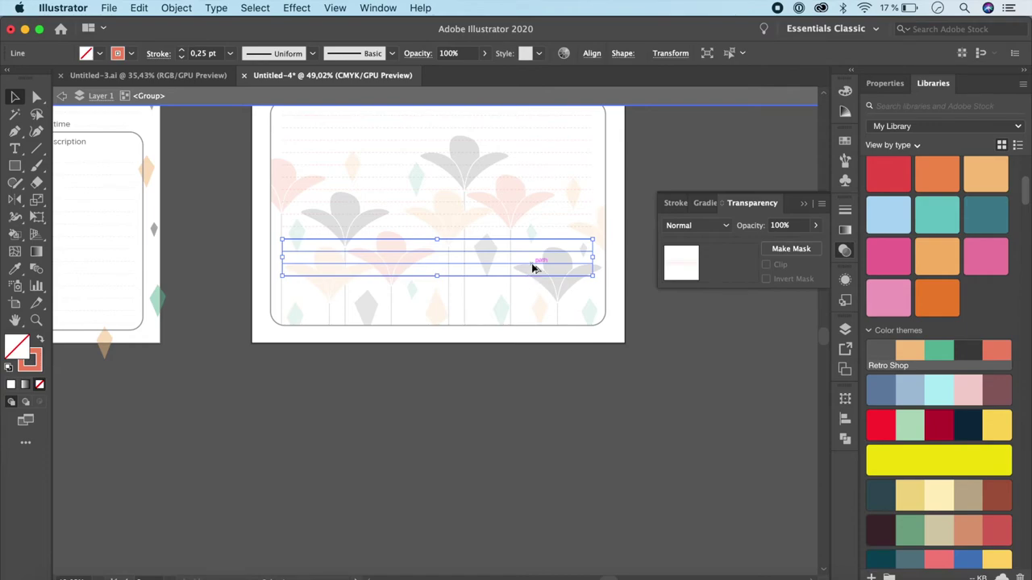
left_click_drag(532, 278, 531, 315)
left_click(657, 415)
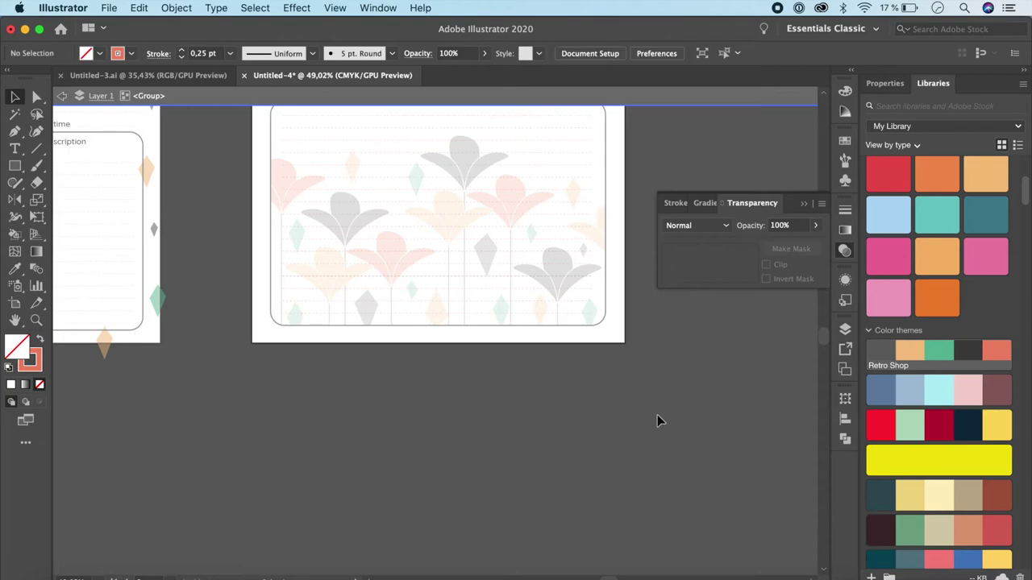
scroll(657, 414, "up", 3)
Step: Give all the second card's writing lines a dark grey #404040 stroke with no fill, and leave isolation mode
key("super+z")
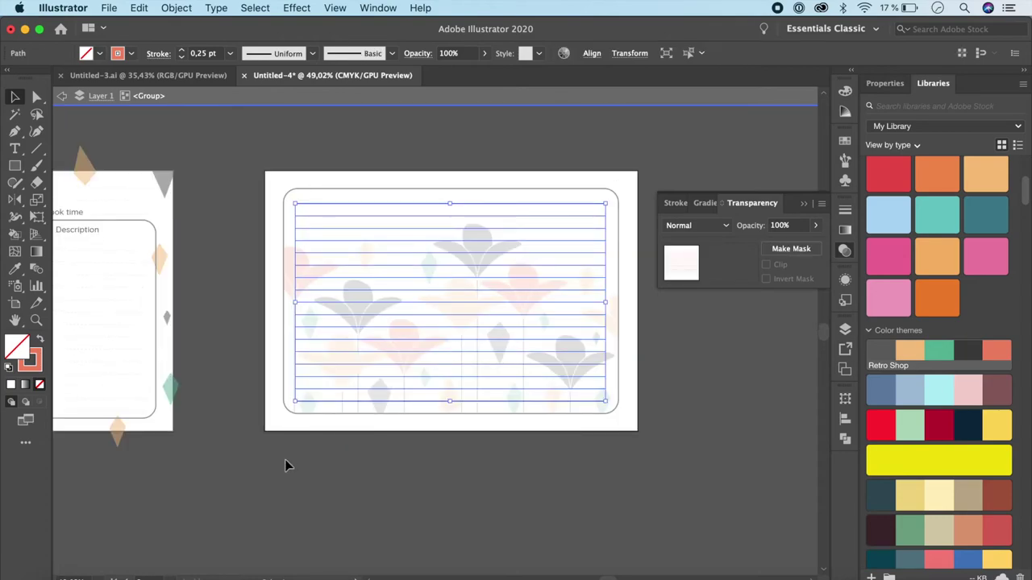
left_click(969, 354)
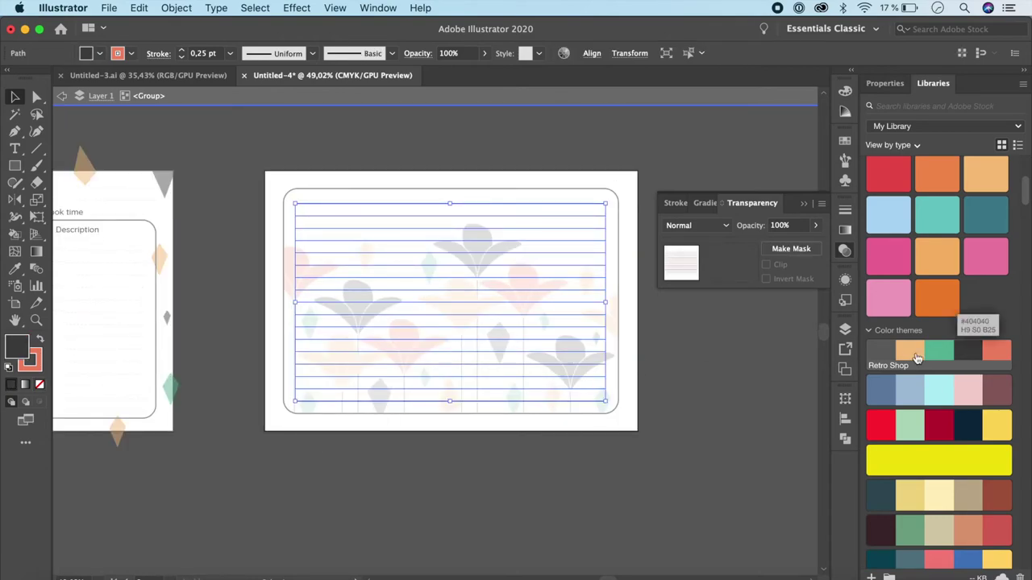
left_click(40, 342)
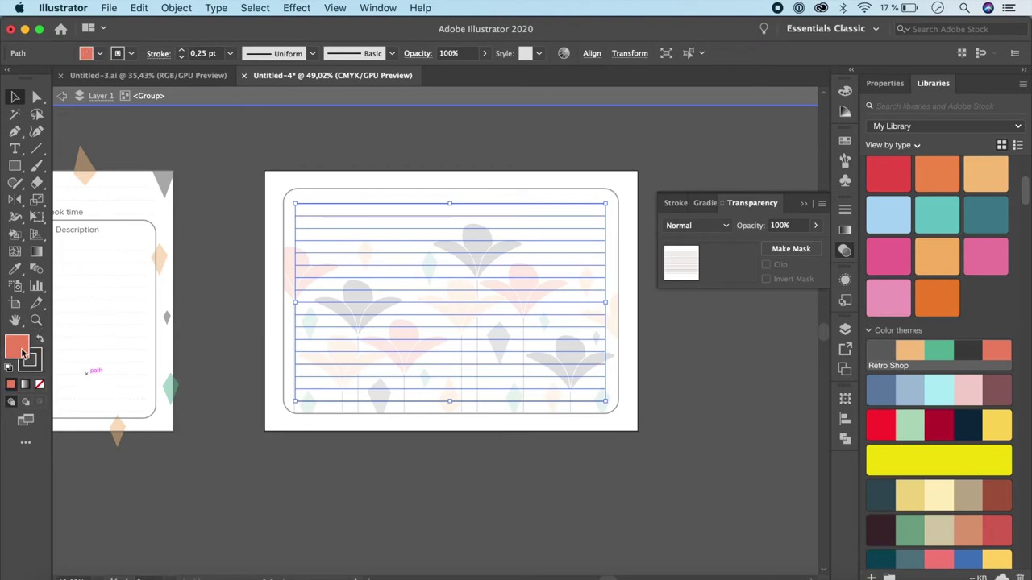
left_click(39, 385)
left_click(510, 548)
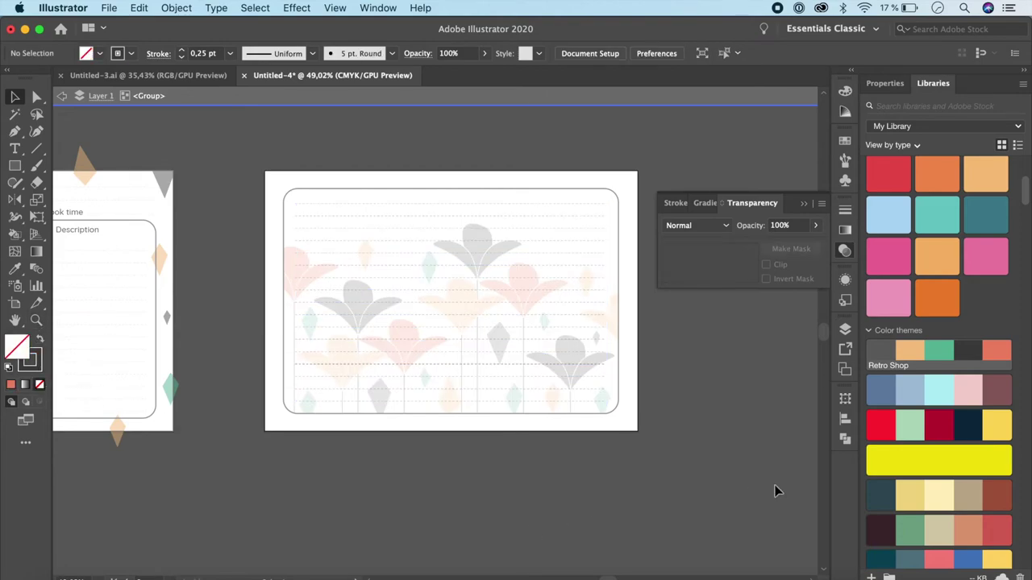
double_click(366, 501)
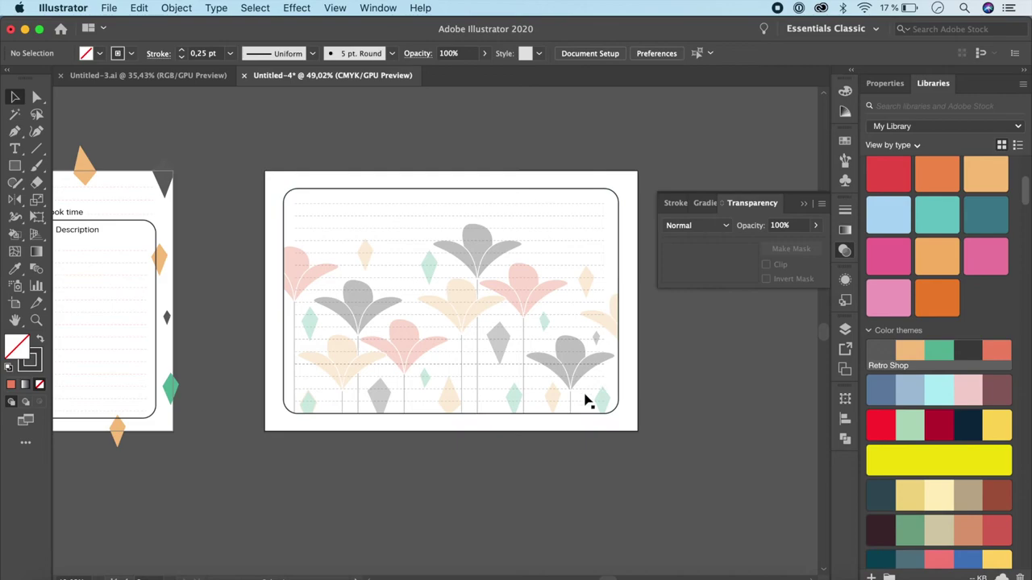
double_click(555, 371)
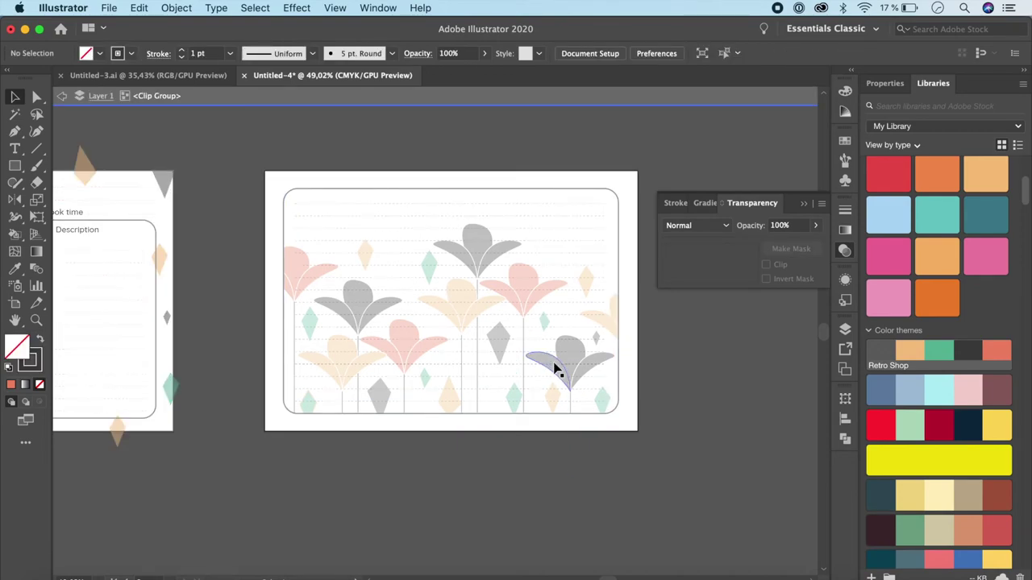
double_click(554, 372)
double_click(376, 514)
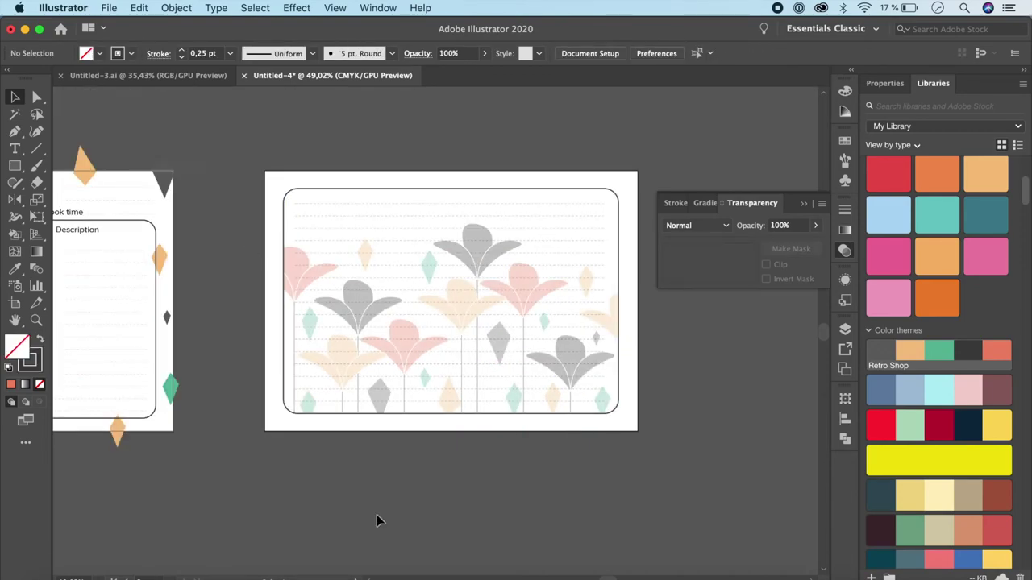
scroll(456, 522, "left", 10)
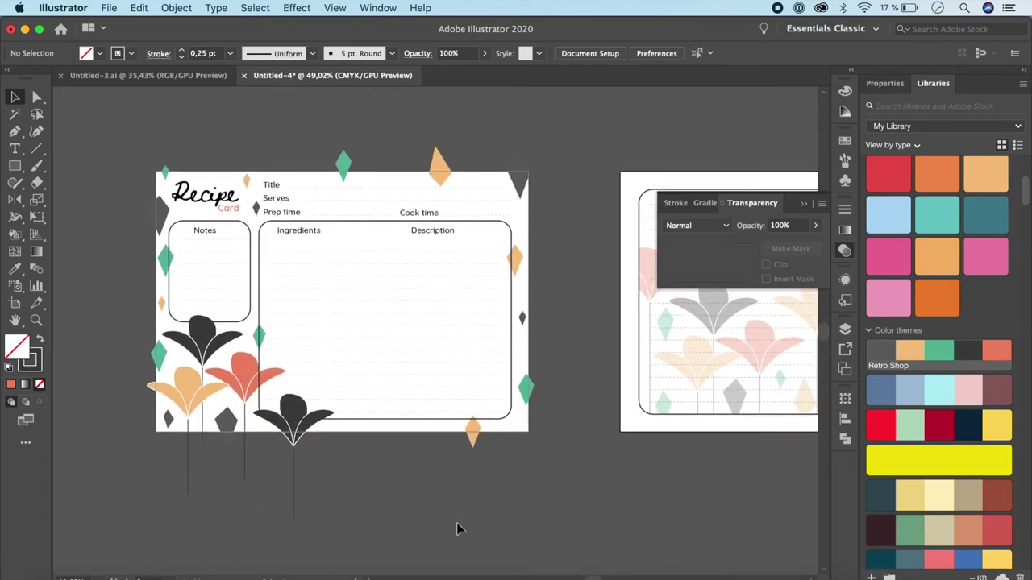
scroll(436, 525, "right", 2)
left_click(111, 8)
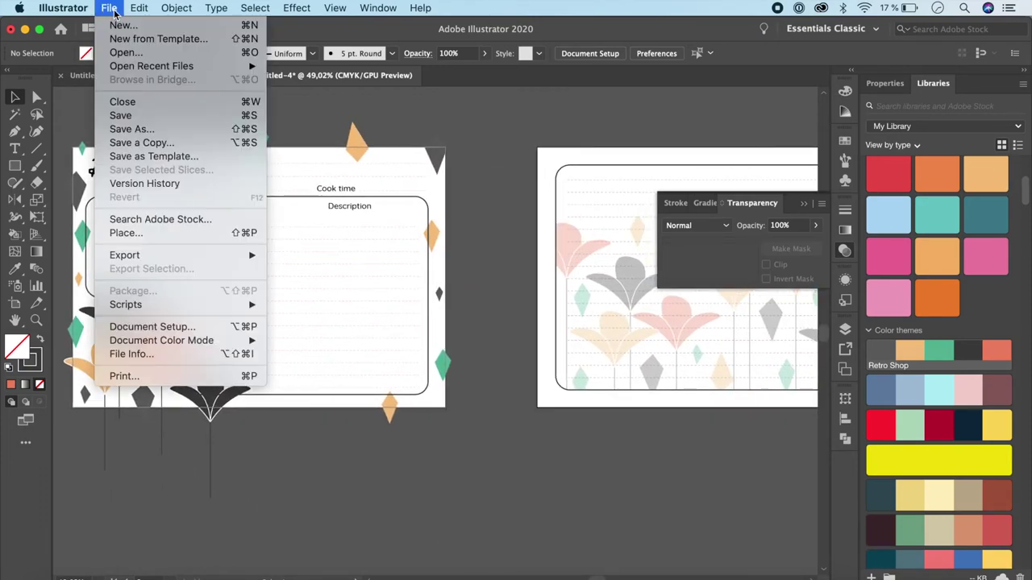
mouse_move(133, 256)
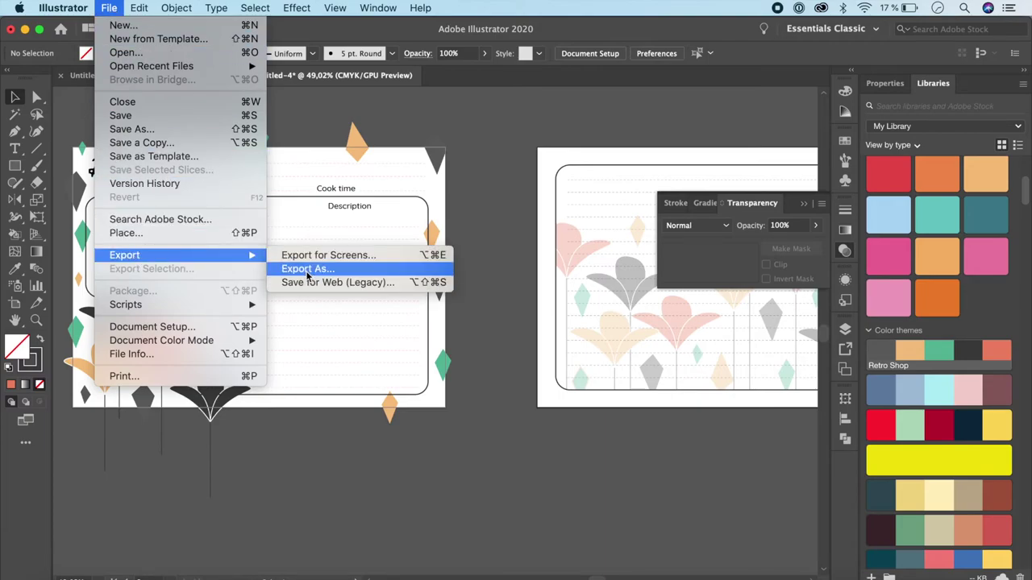
left_click(463, 516)
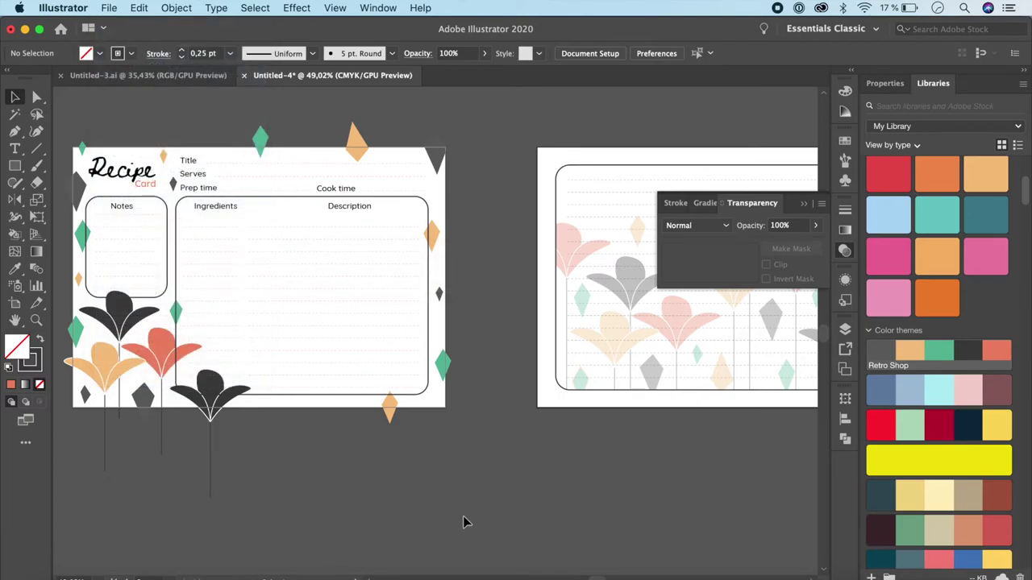
scroll(463, 516, "left", 2)
scroll(463, 516, "up", 1)
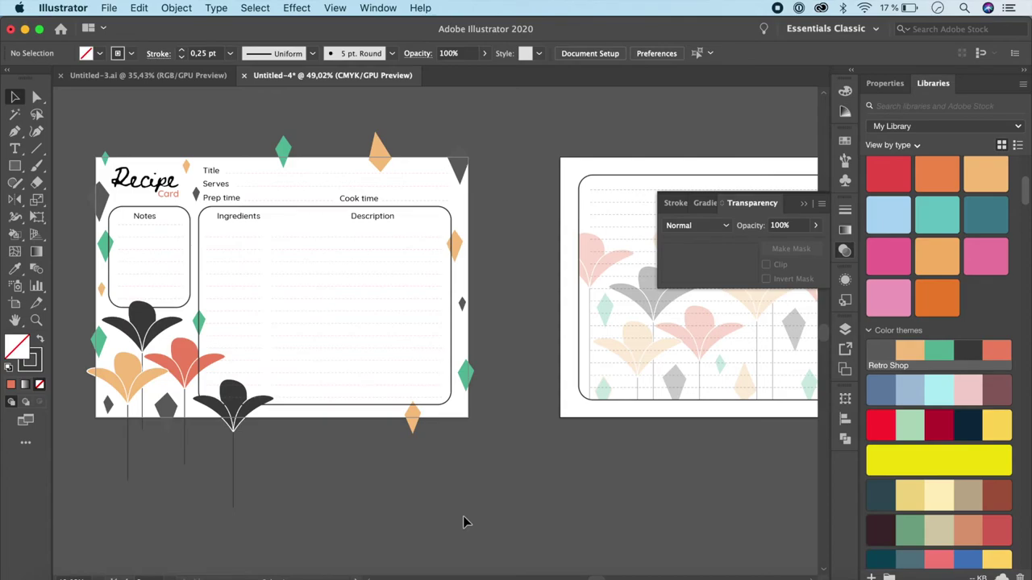
scroll(463, 521, "down", 5)
scroll(463, 520, "left", 3)
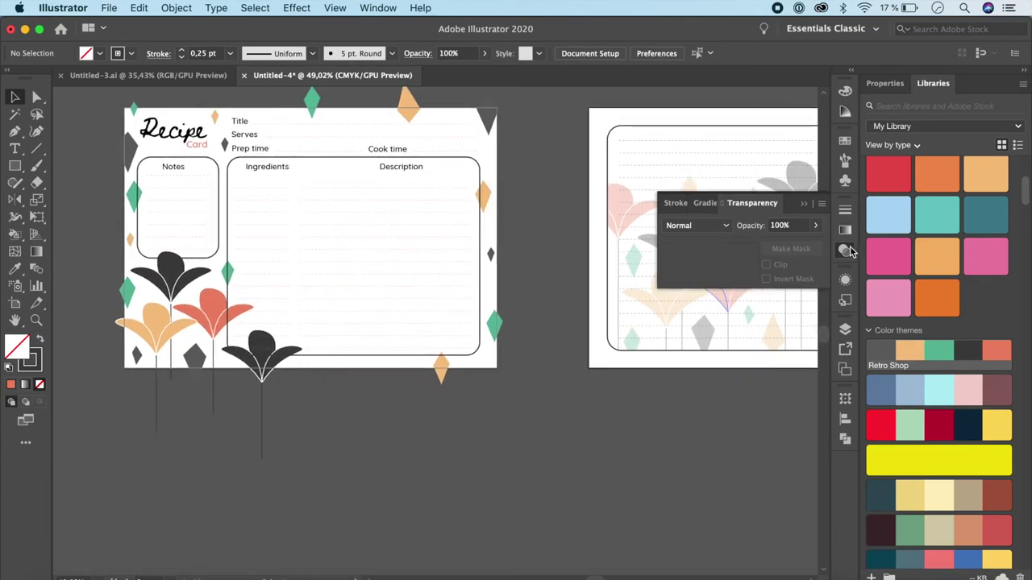
Step: Draw an 8.3 × 5.8 in rectangle exactly covering the first card's artboard
left_click(803, 203)
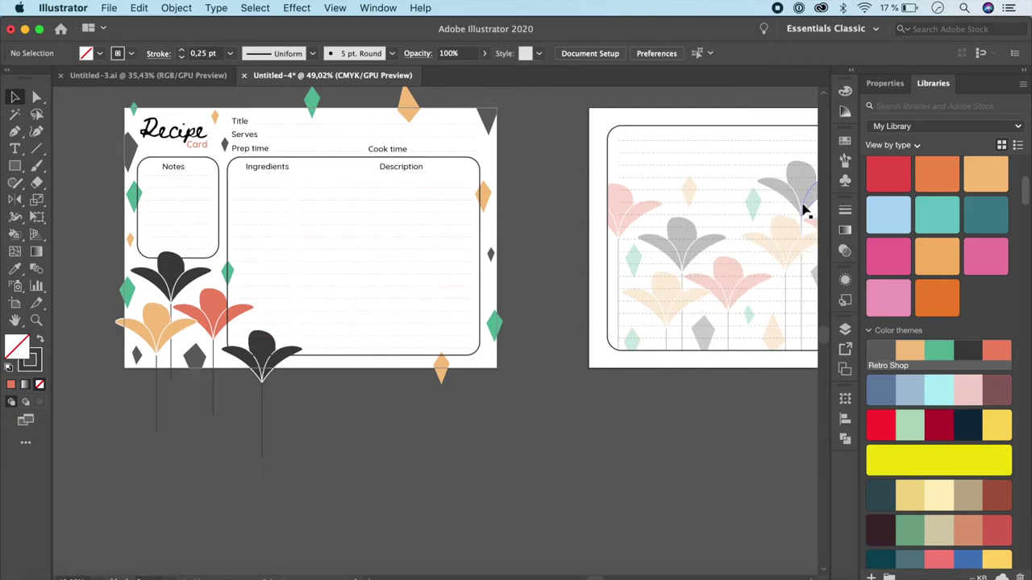
scroll(803, 210, "up", 2)
scroll(803, 210, "left", 2)
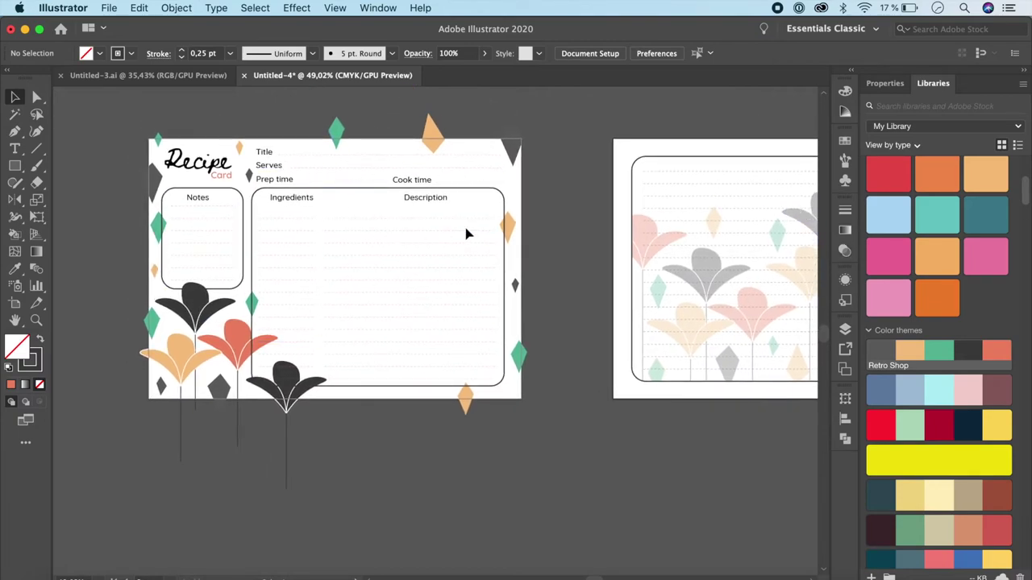
left_click(14, 165)
left_click_drag(149, 140, 521, 397)
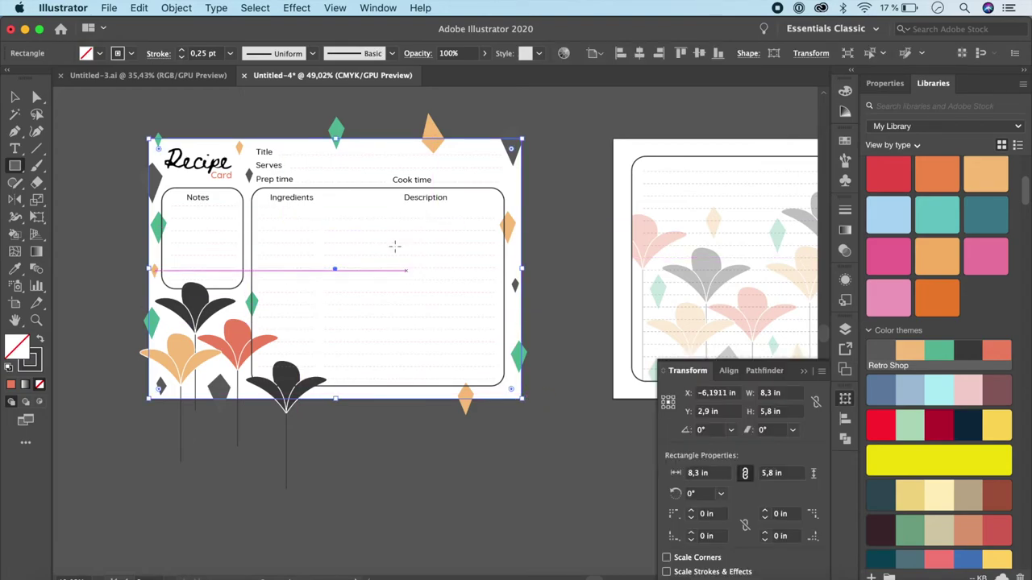
left_click(810, 53)
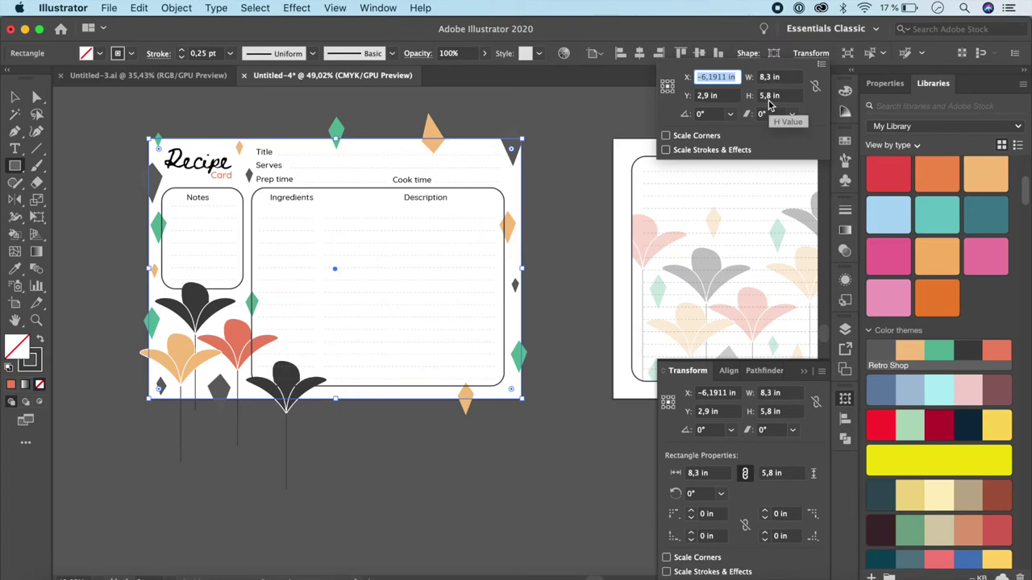
key("Escape")
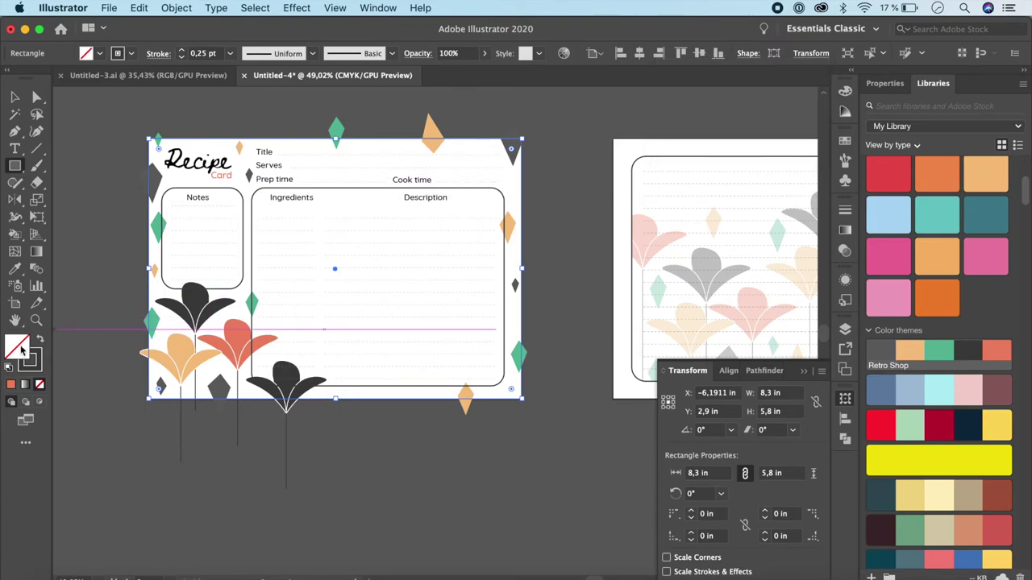
Step: Remove the stroke from the first card's covering rectangle and fill it with white
left_click(38, 383)
left_click(39, 383)
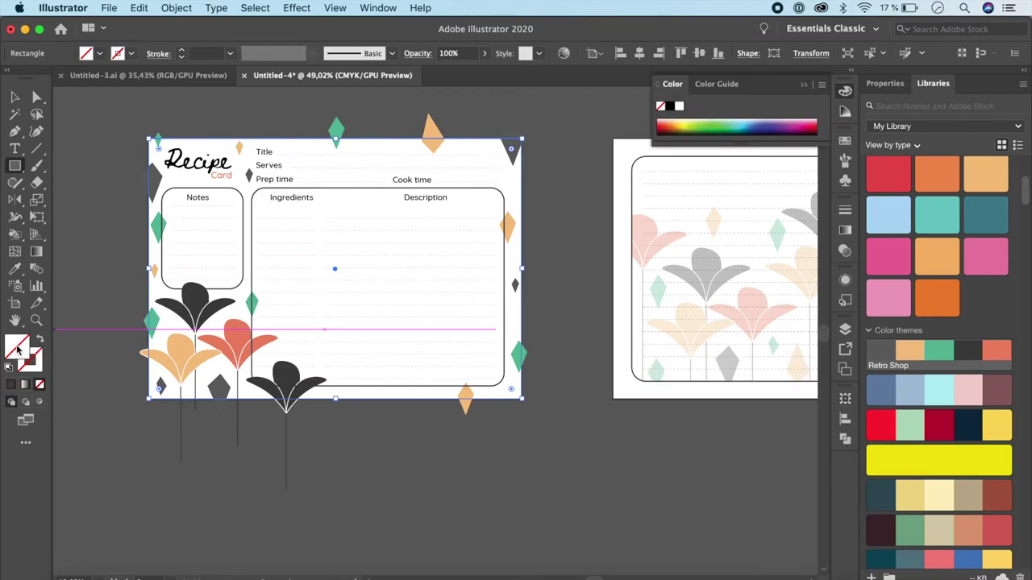
left_click(679, 105)
Step: Select the white rectangle with all of the first card's artwork and make a clipping mask that trims everything outside the card
left_click(14, 97)
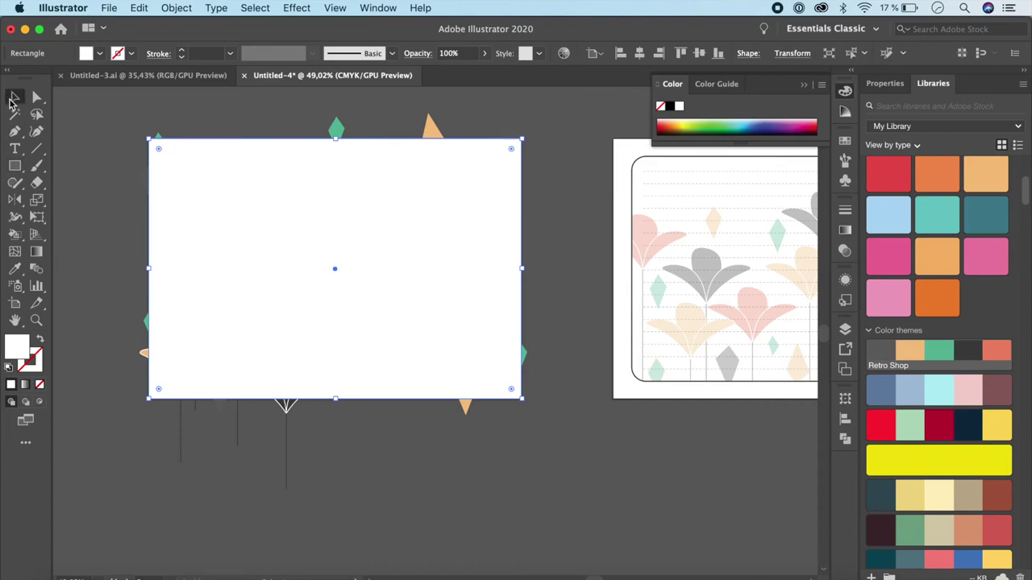
key("super+a")
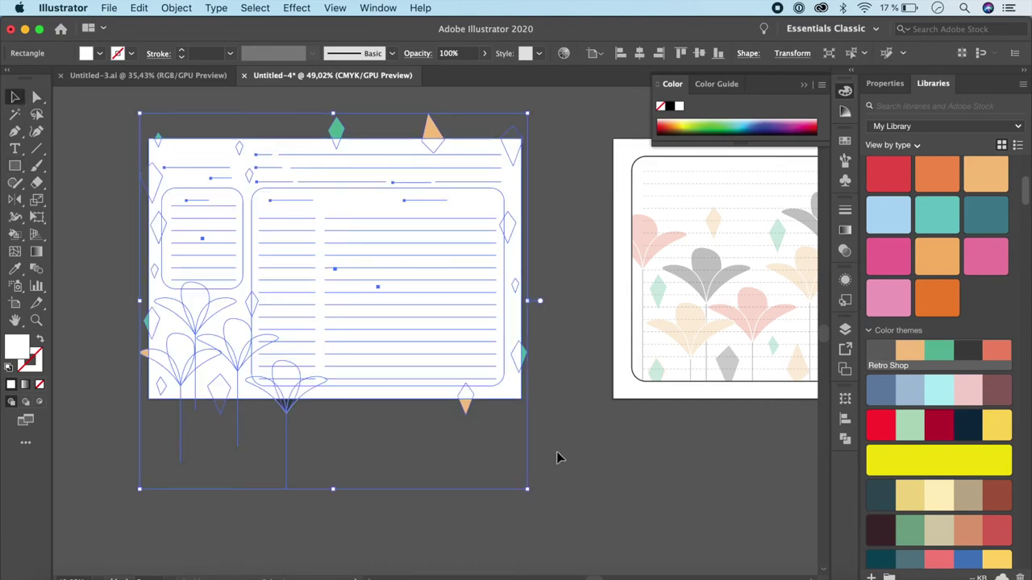
right_click(442, 345)
left_click(510, 476)
left_click(613, 485)
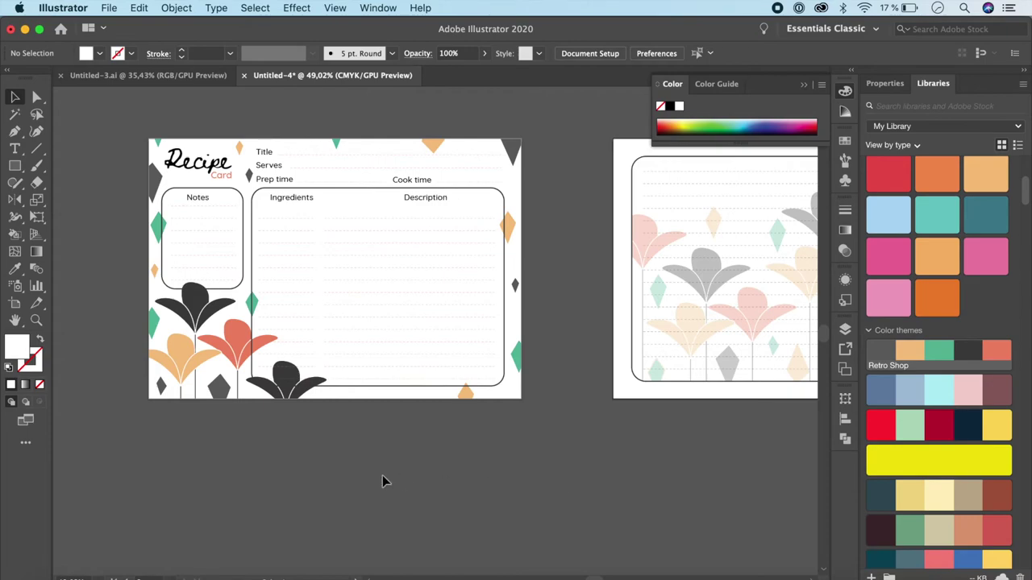
scroll(322, 465, "down", 2)
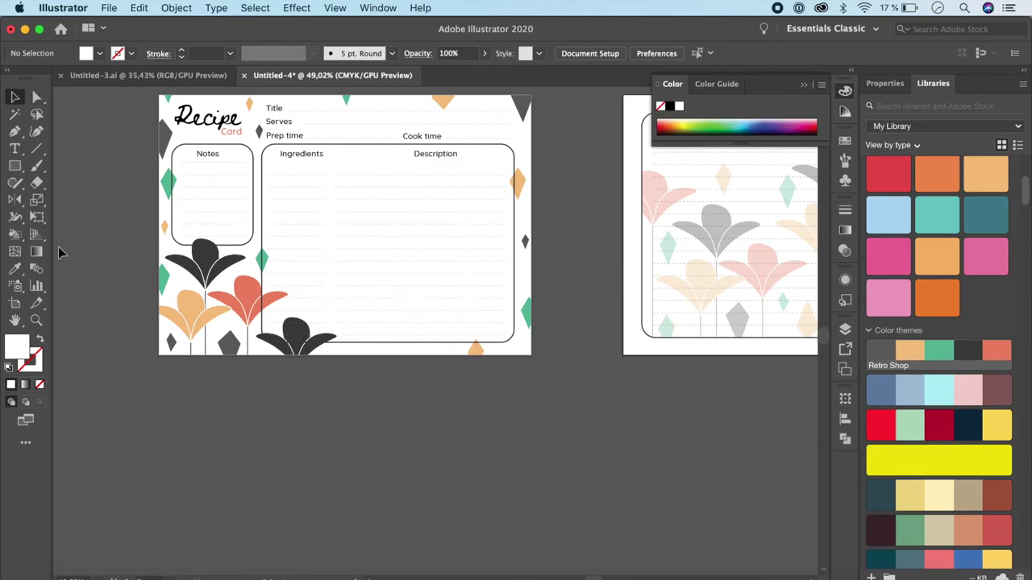
left_click(14, 303)
scroll(403, 242, "up", 1)
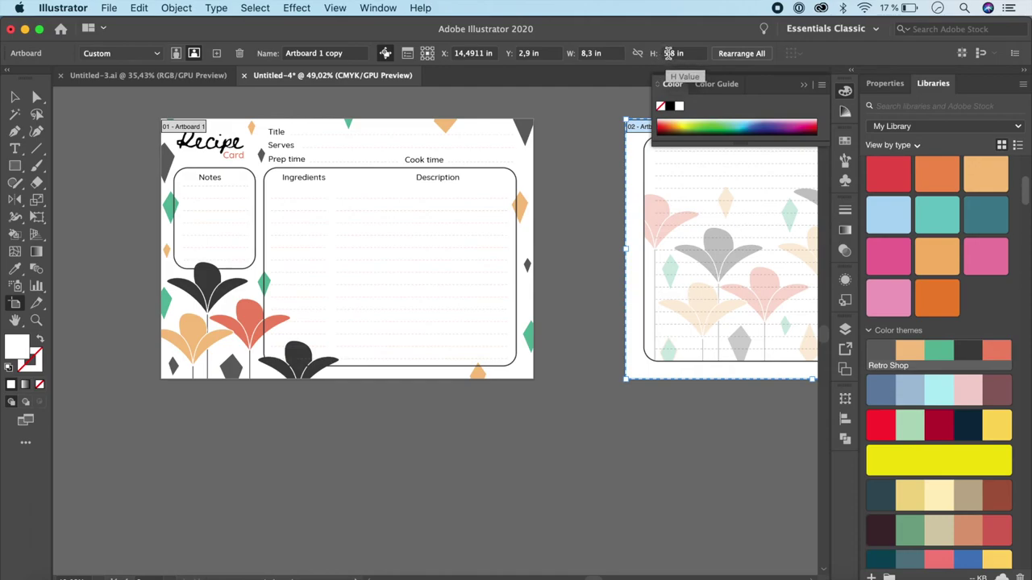
double_click(672, 53)
type("11")
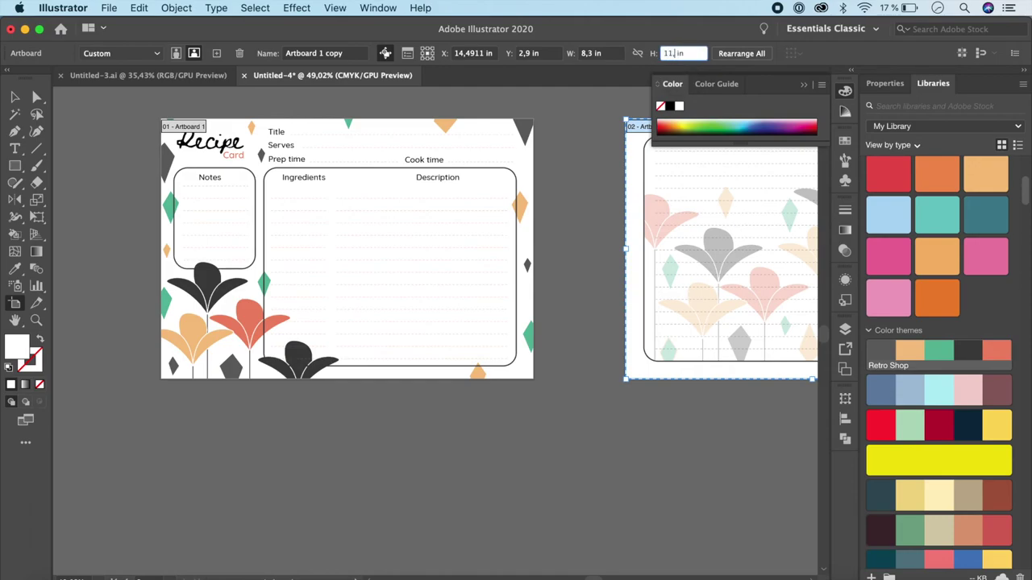
type(",7")
key("Return")
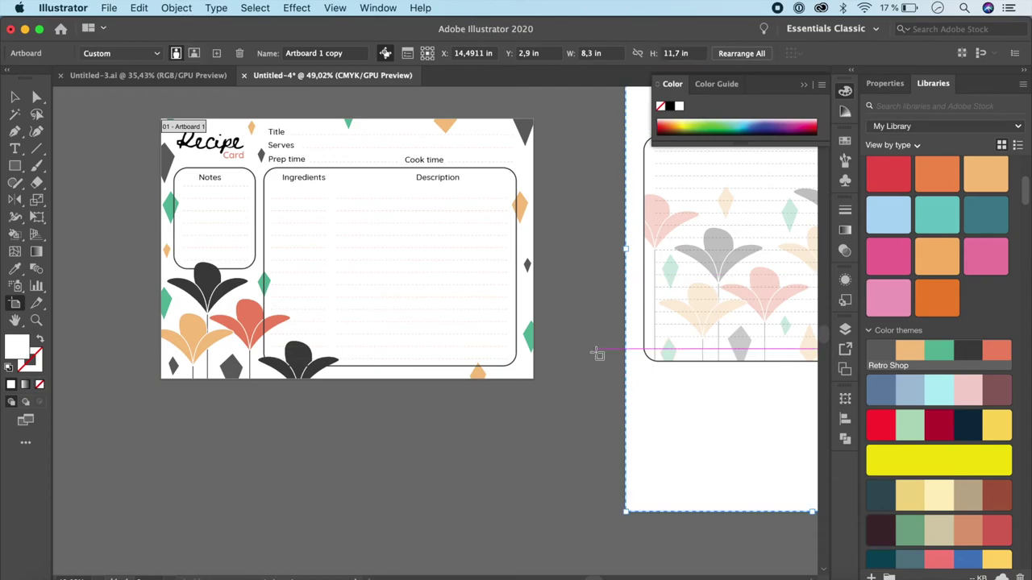
key("super+z")
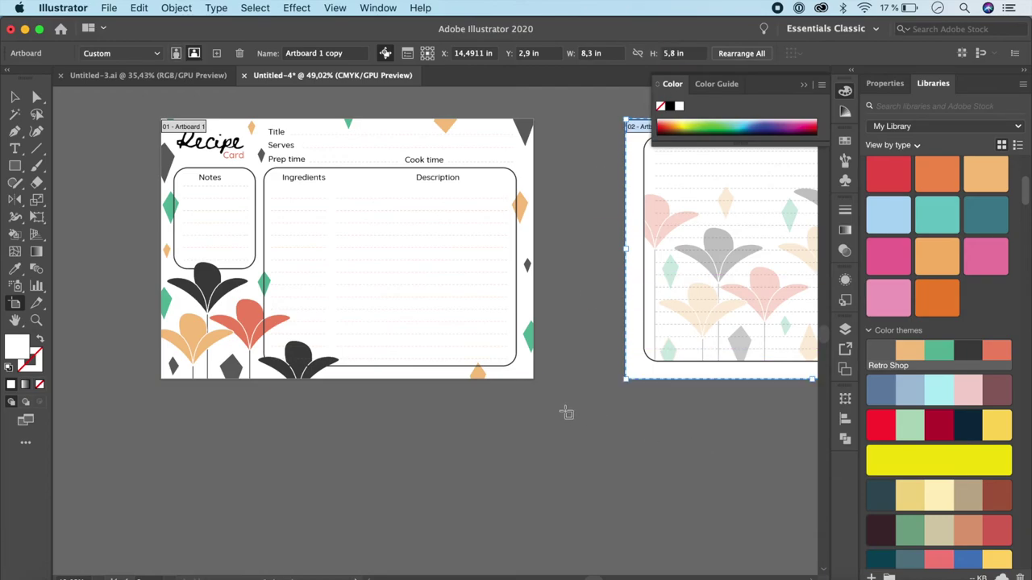
Step: Set the first artboard's height to 11.6 in, enough for two stacked cards
left_click(516, 377)
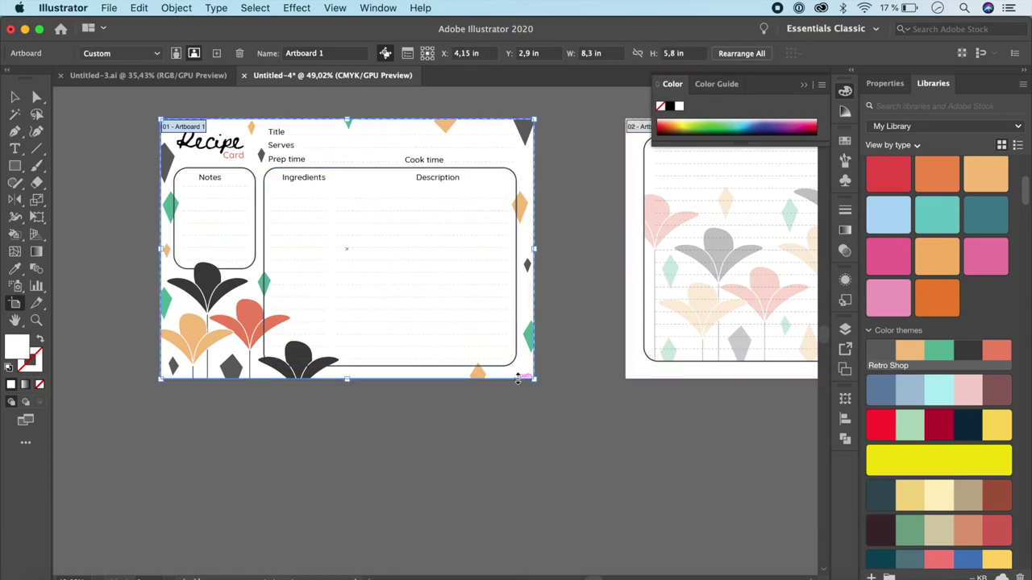
double_click(669, 53)
type("11")
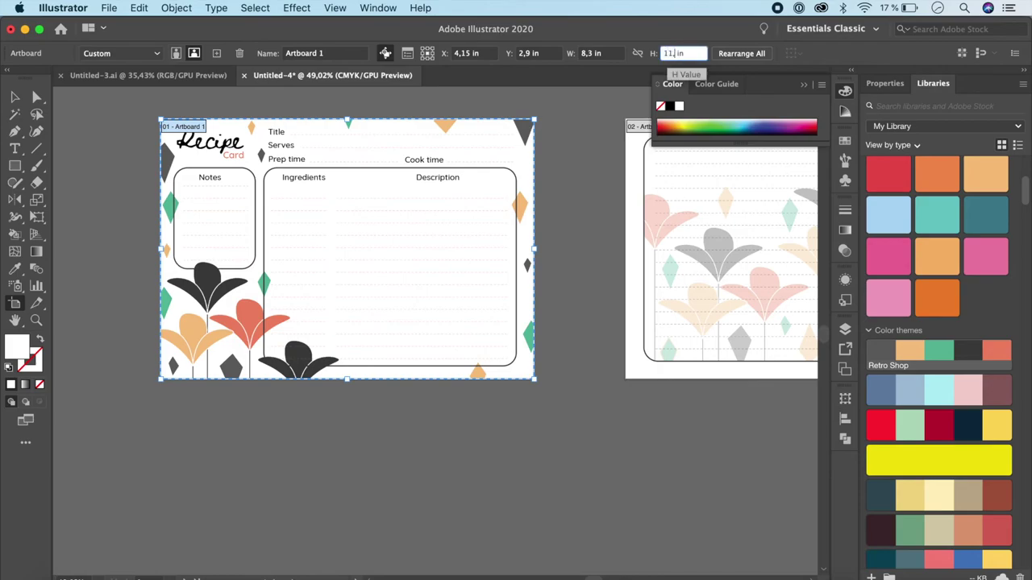
type(",6")
key("Return")
scroll(594, 336, "up", 3)
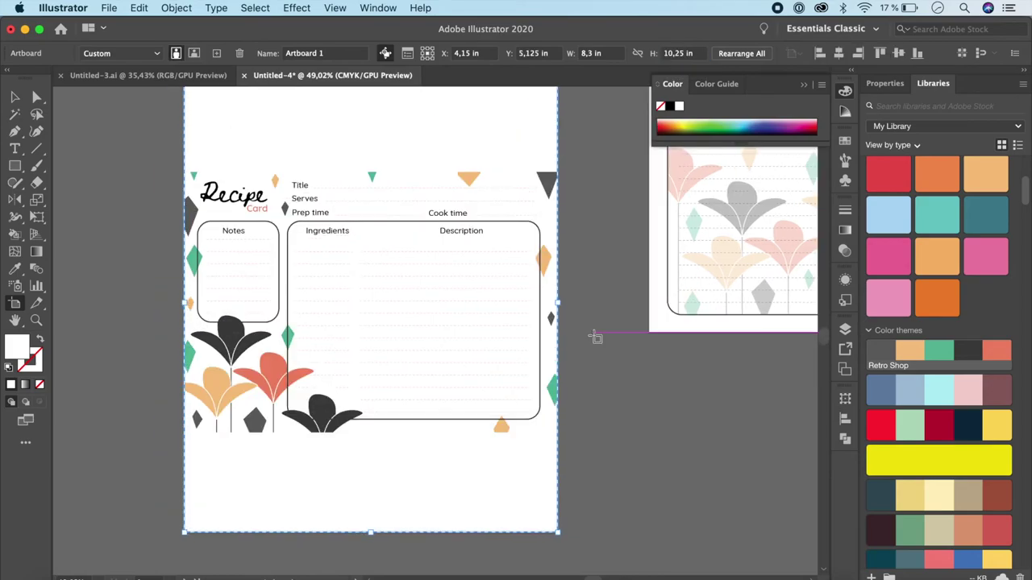
Step: Move the clipped front card straight up to align with the top edge of the enlarged first artboard
left_click(14, 98)
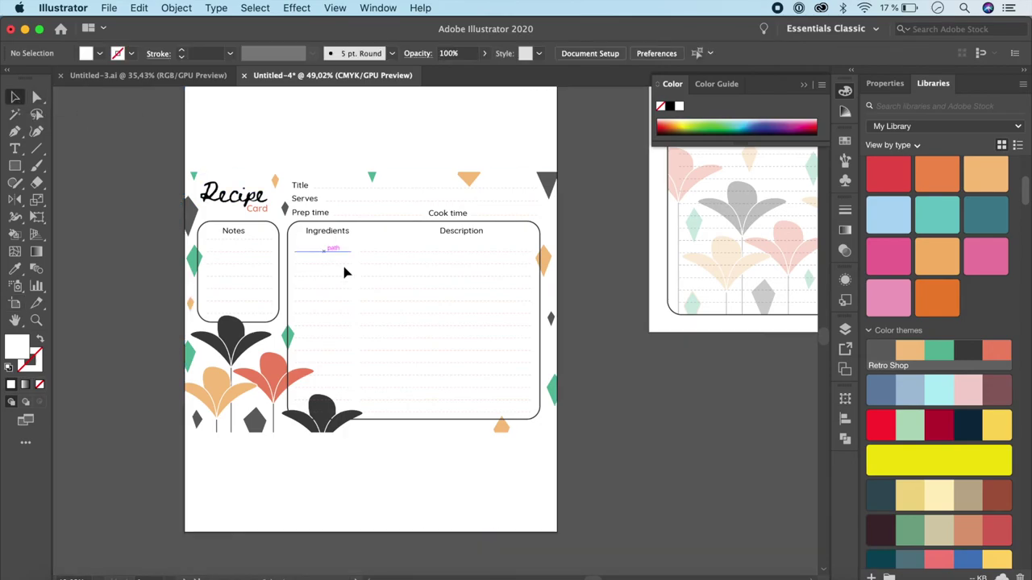
scroll(336, 267, "up", 2)
left_click(423, 379)
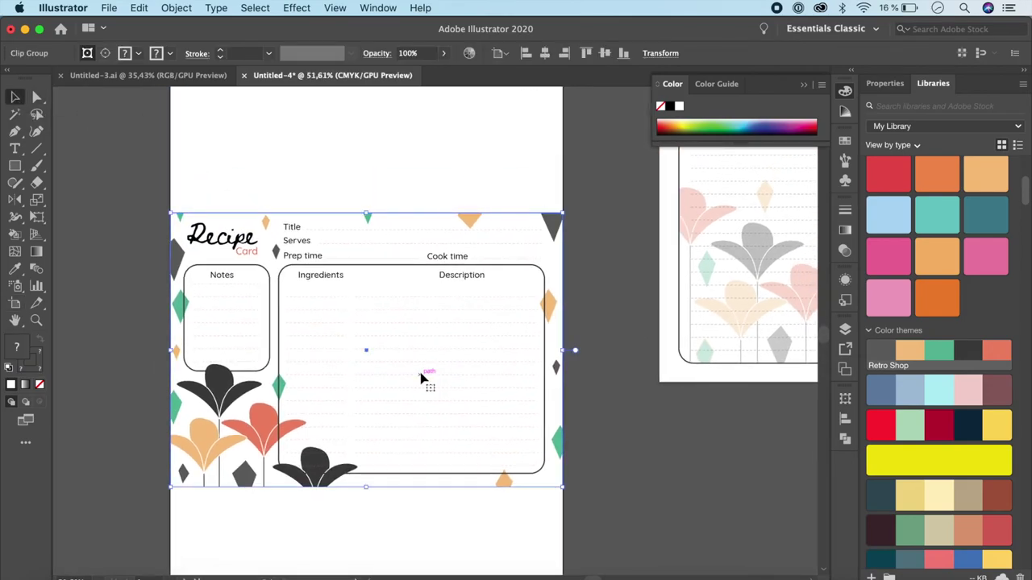
scroll(423, 379, "down", 2)
left_click_drag(421, 377, 420, 284)
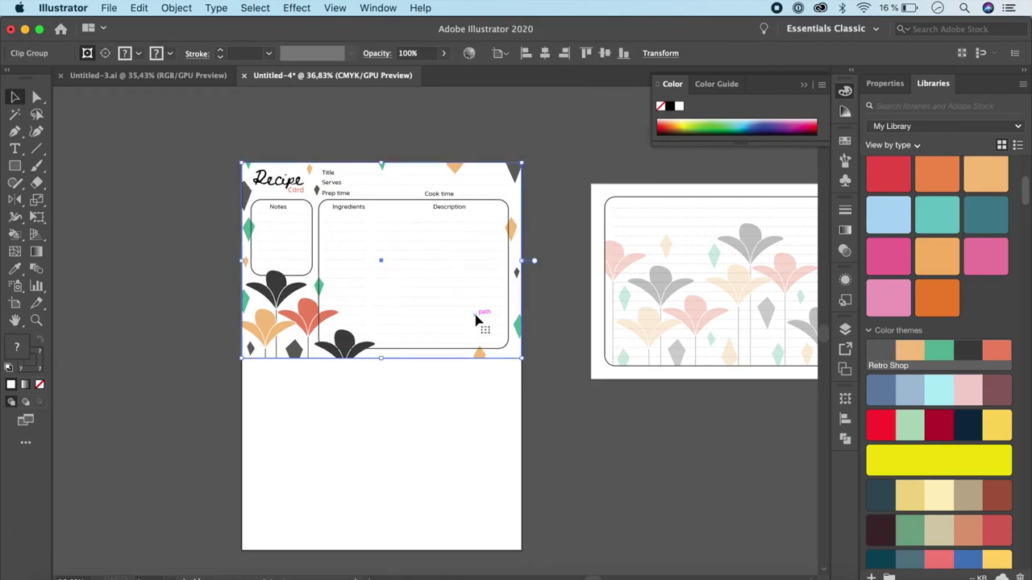
Step: Duplicate the front card 5.8 in straight down, directly beneath the original, and select both cards together
left_click_drag(476, 320, 474, 517)
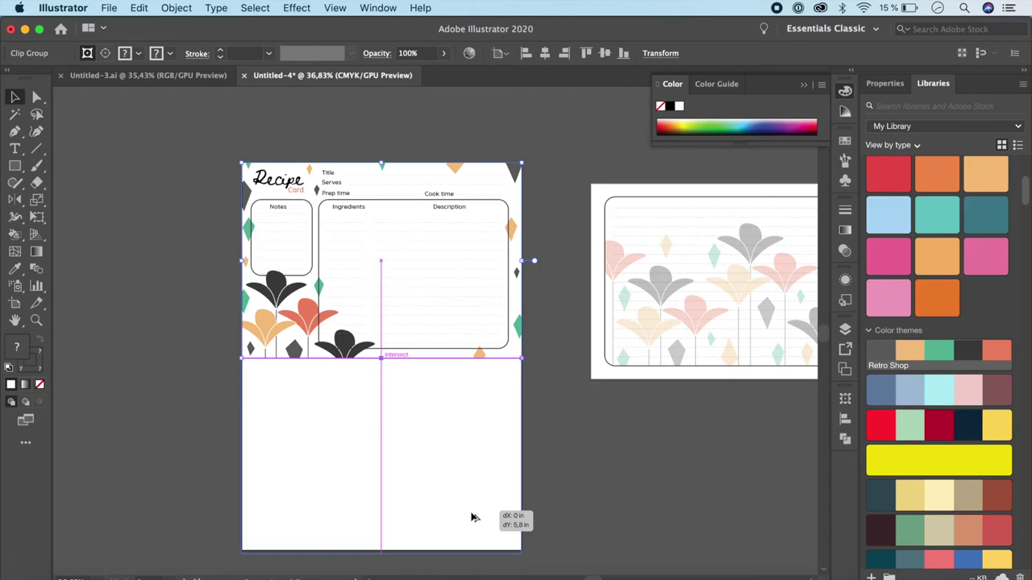
left_click_drag(474, 517, 473, 519)
left_click(465, 290, "shift")
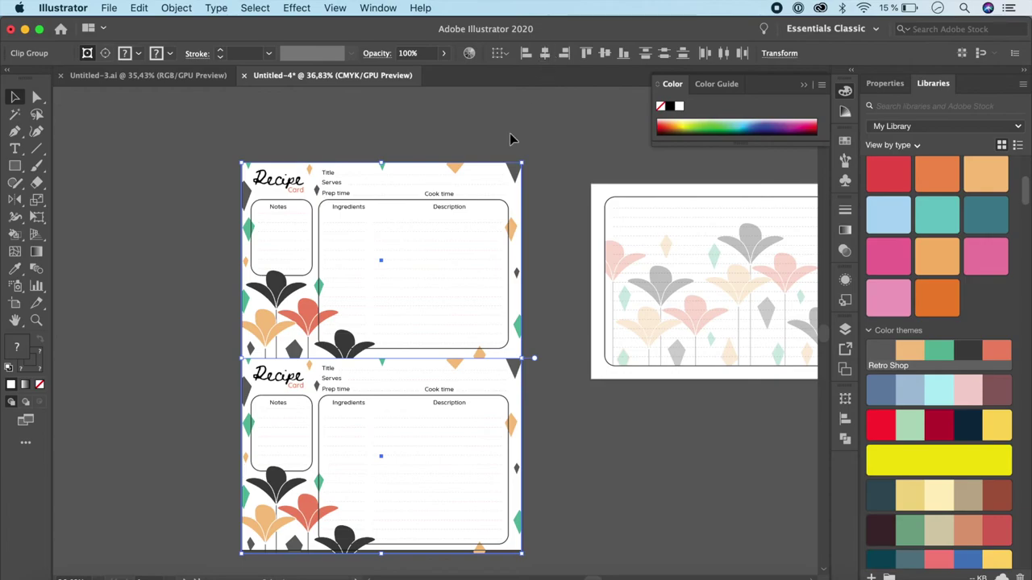
left_click(425, 524)
Step: Set the second artboard's height to 11.7 in
scroll(425, 525, "right", 5)
left_click(14, 303)
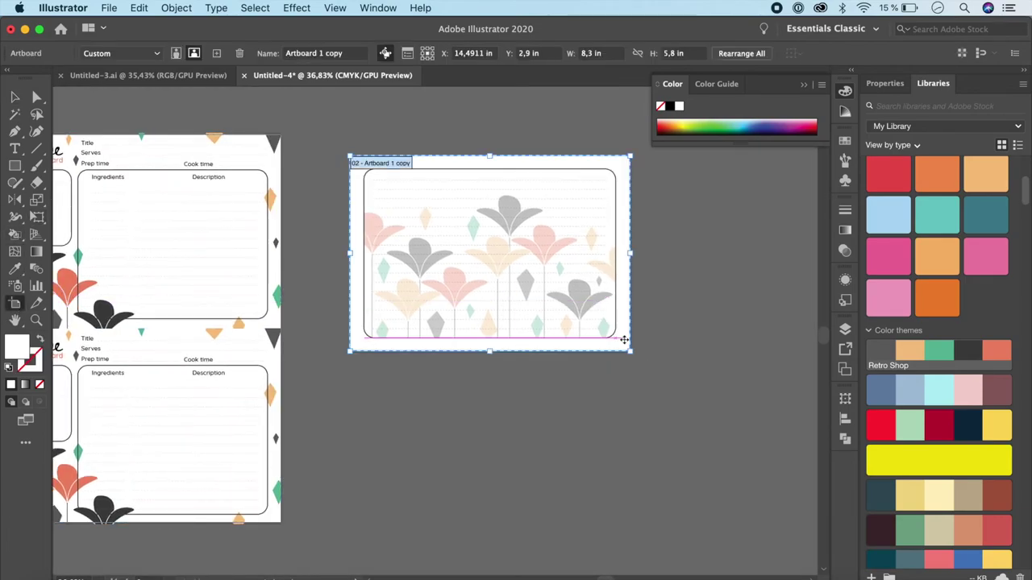
left_click(669, 53)
type("11")
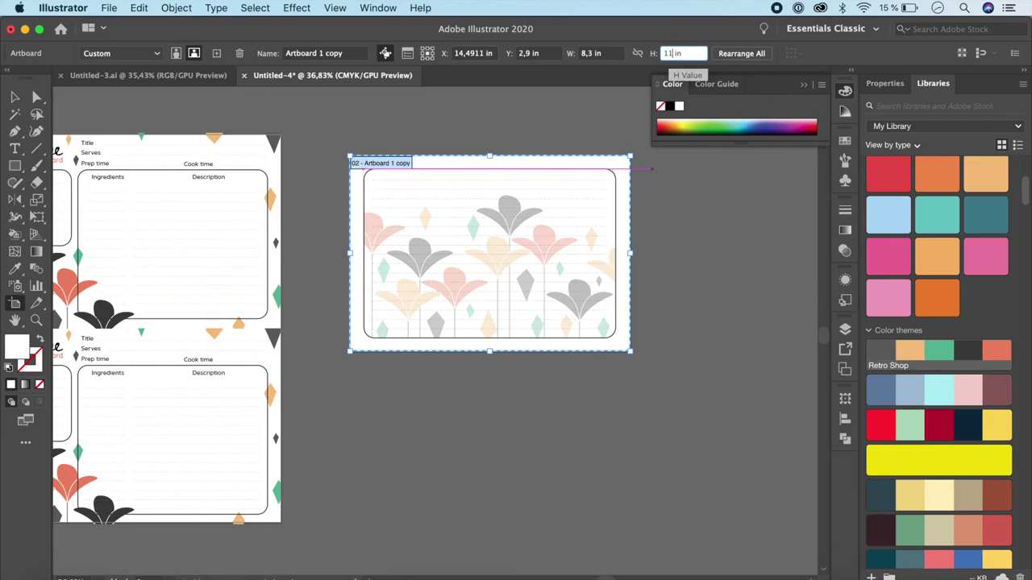
type(",7")
key("Return")
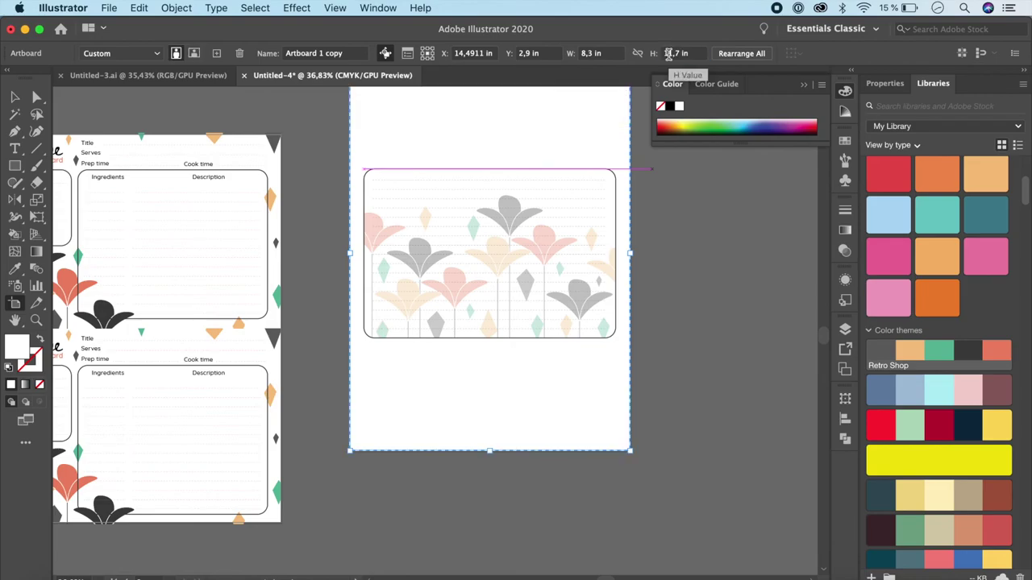
Step: Select all the faded flowers, diamonds, lines and the rounded frame on the second artboard and group them
left_click(15, 96)
scroll(532, 301, "up", 1)
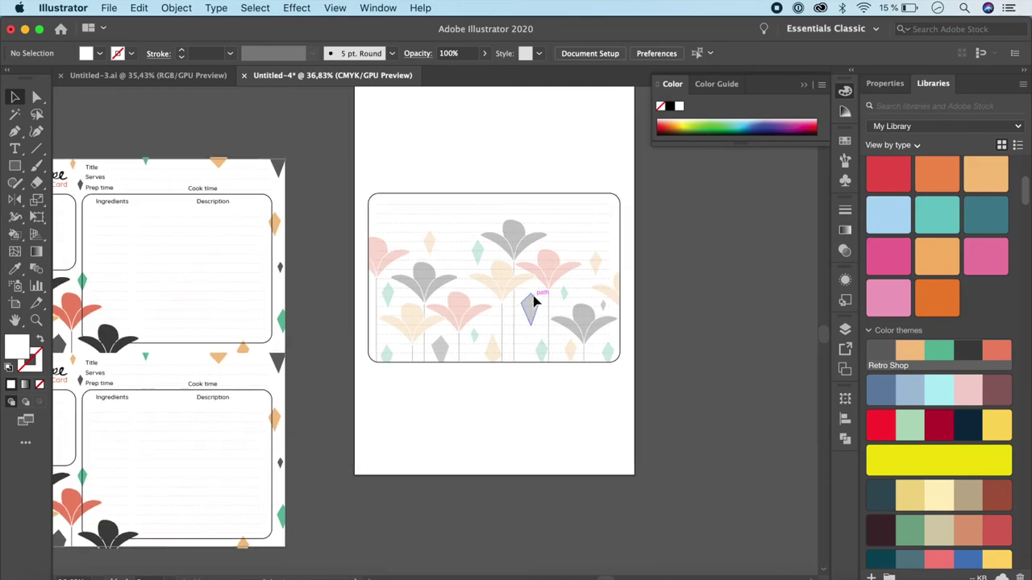
left_click(538, 287)
left_click(657, 293)
left_click_drag(663, 200, 331, 379)
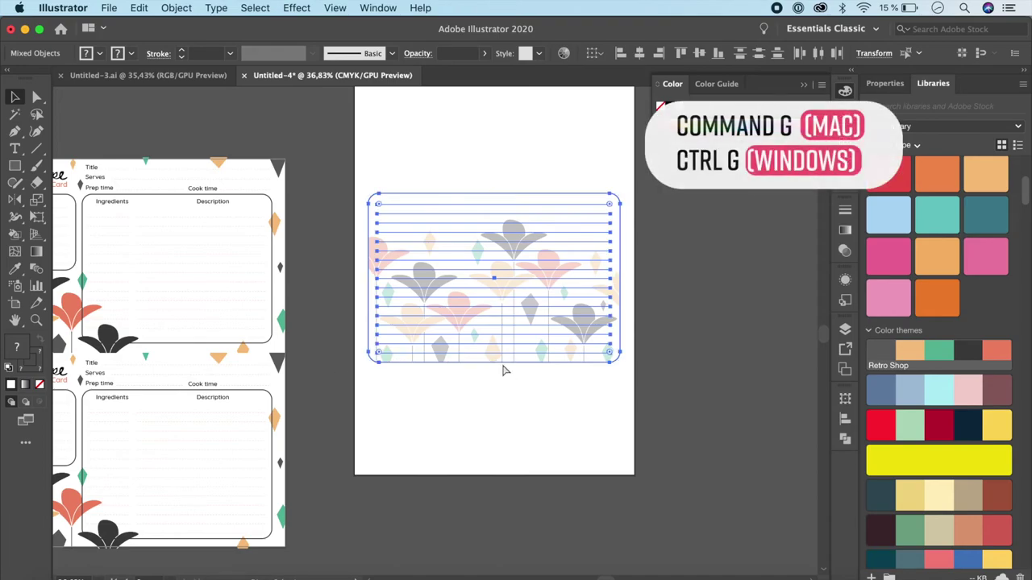
key("super+g")
Step: Move the grouped back design up to the top of the second artboard, leaving a narrow margin above the frame
scroll(502, 366, "up", 2)
scroll(502, 365, "up", 2)
left_click_drag(503, 365, 579, 264)
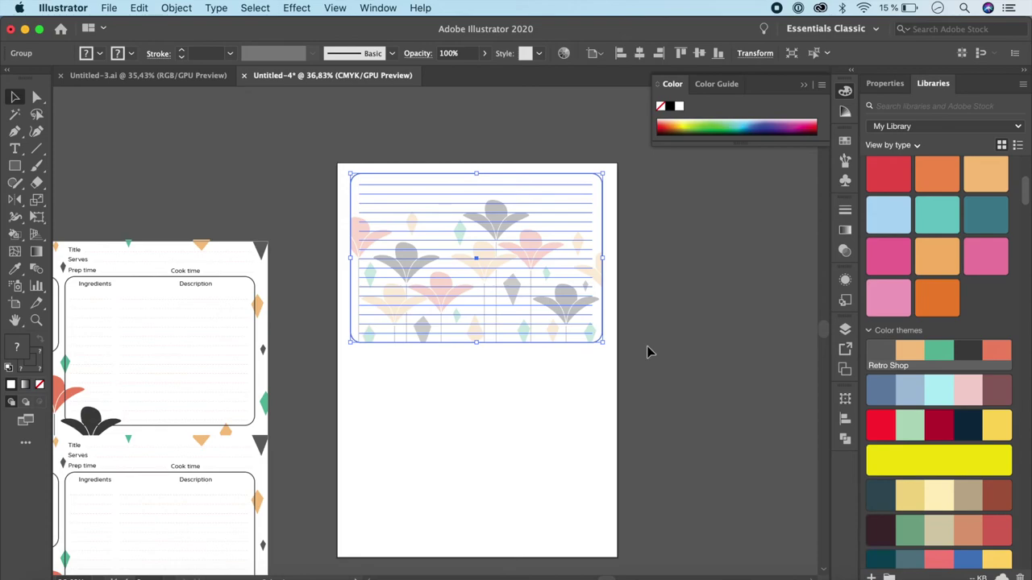
left_click(646, 346)
Step: Duplicate the back design group straight down into the lower half of the second artboard
scroll(646, 346, "down", 4)
left_click(562, 256)
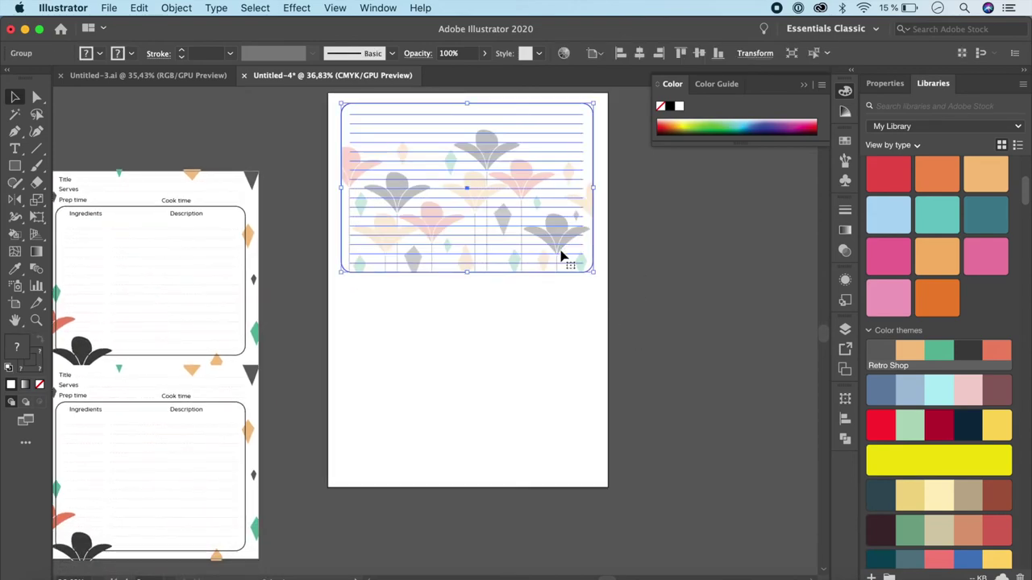
left_click_drag(561, 256, 562, 454)
left_click(689, 476)
key("super+alt+0")
scroll(689, 476, "down", 2)
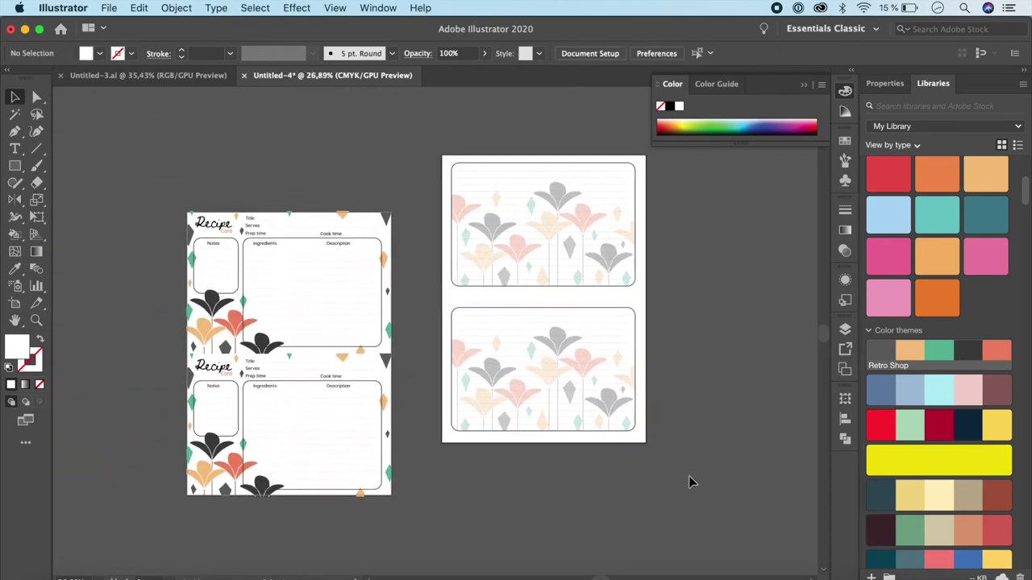
Step: Move the second artboard with its artwork close beside the first artboard, with their vertical centres aligned
left_click(385, 444)
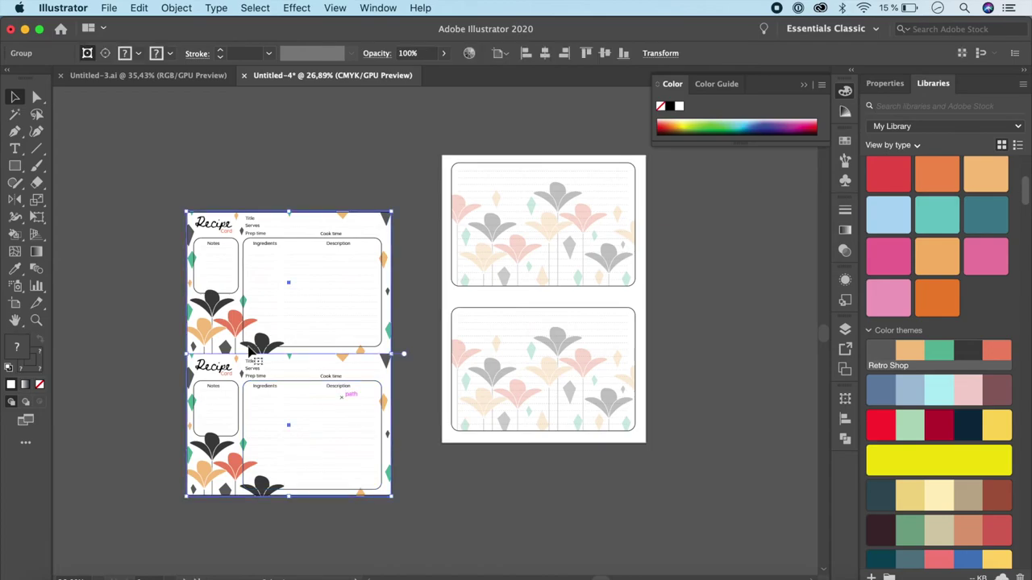
left_click(16, 311)
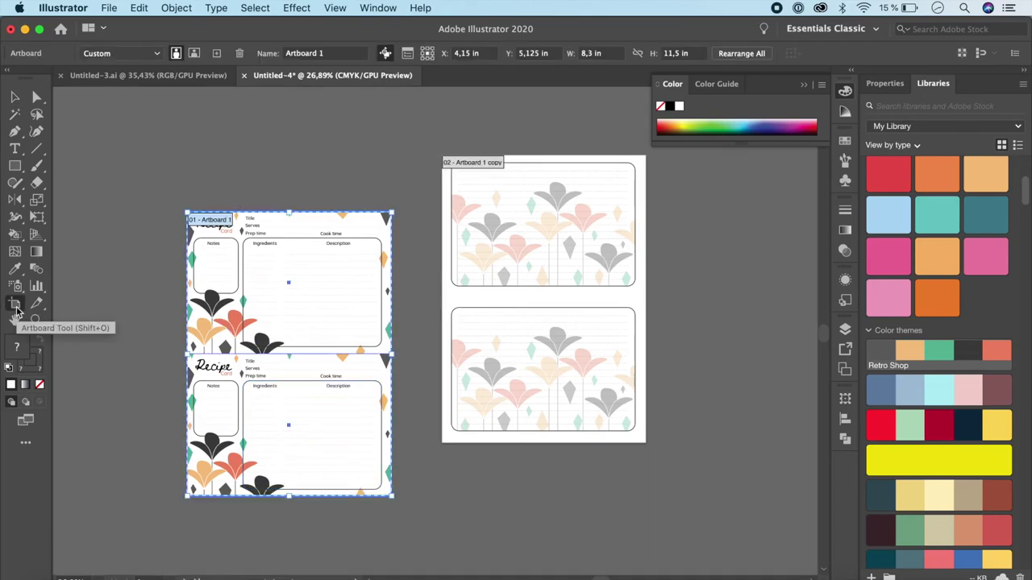
left_click(553, 299)
left_click_drag(552, 299, 527, 354)
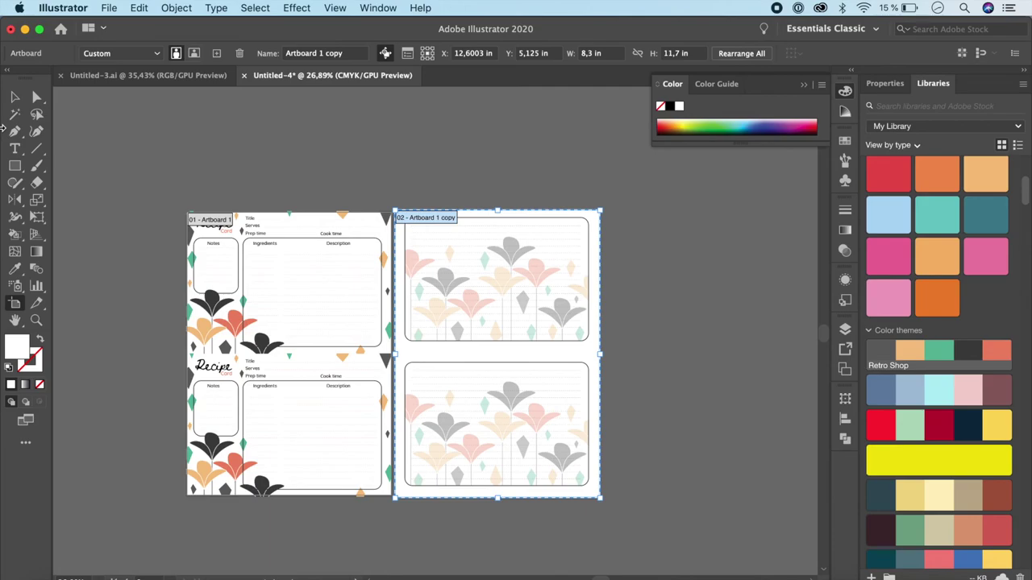
left_click(16, 98)
Step: Adjust the vertical positions of the two back designs slightly so each sits evenly within its half of the artboard
scroll(723, 344, "down", 5)
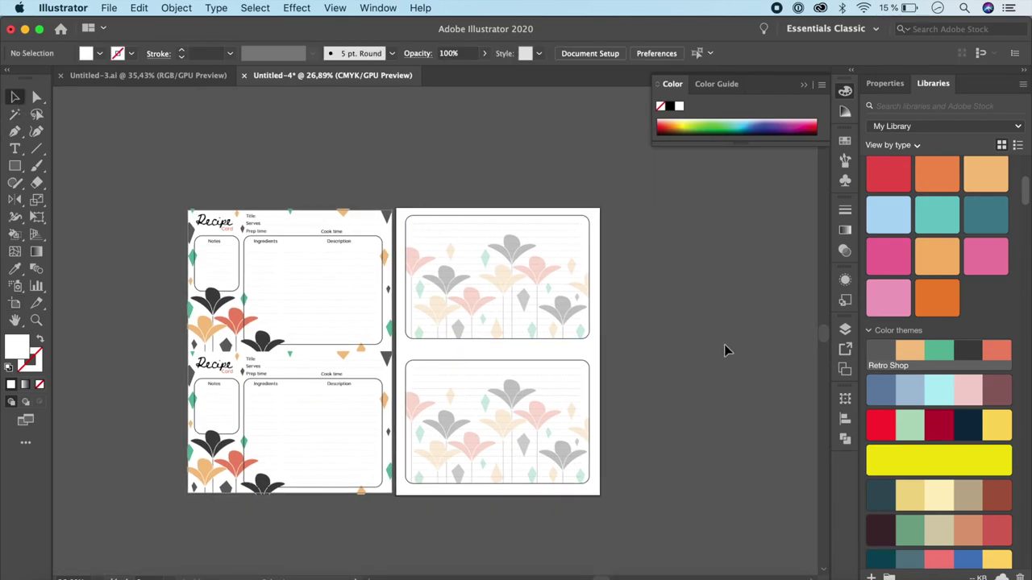
left_click(502, 274)
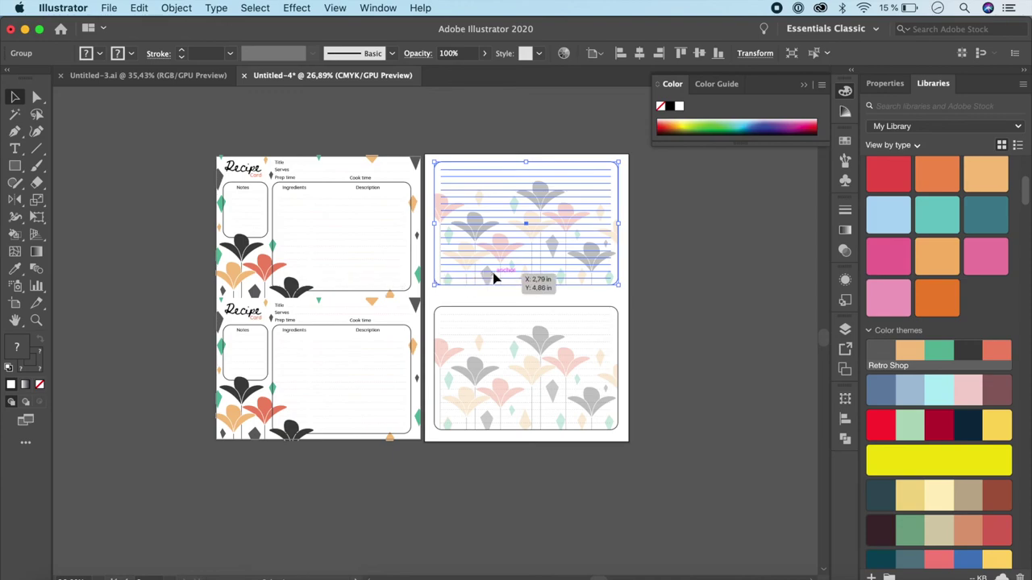
left_click_drag(498, 278, 497, 428)
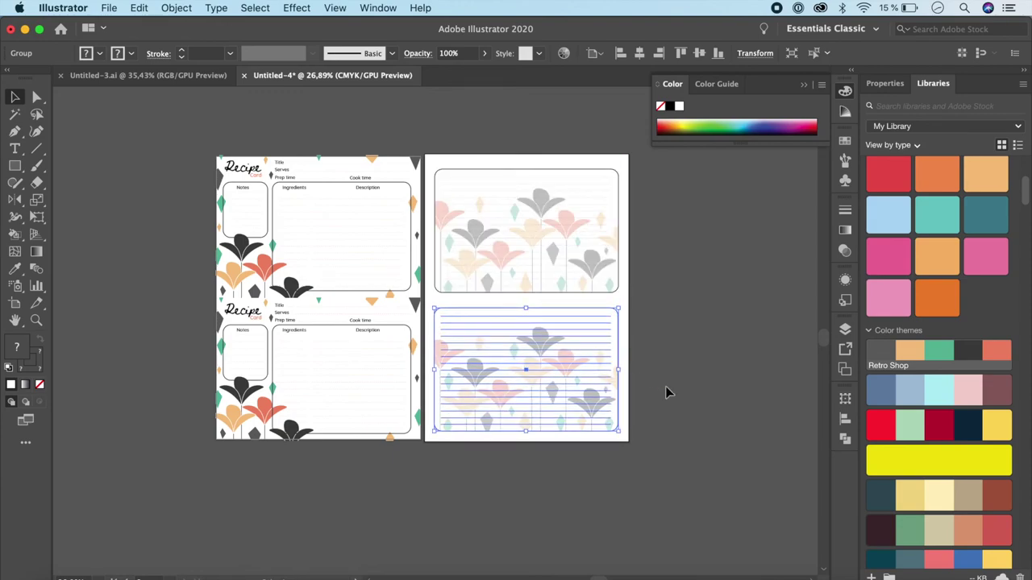
left_click(666, 389)
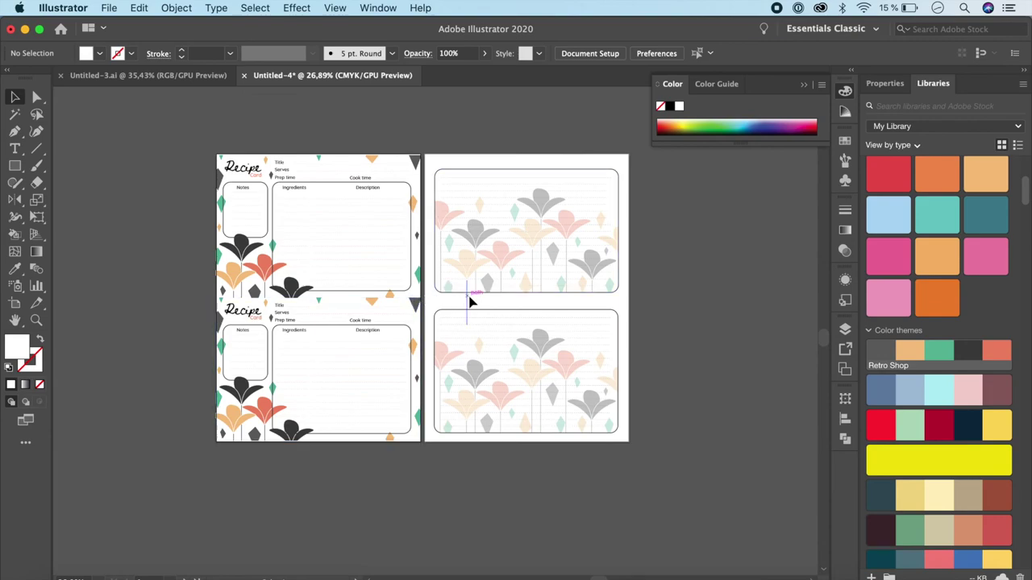
left_click(496, 290)
left_click_drag(496, 291, 491, 288)
left_click(720, 382)
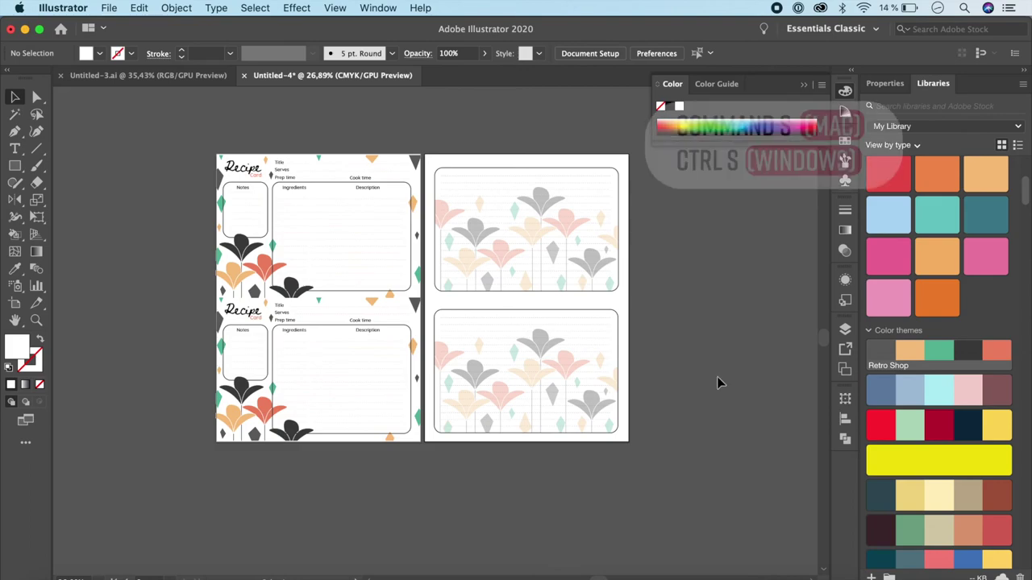
Step: Save the document as Untitled-4.ai in the Recipe card folder in Adobe Illustrator format, accepting the save options
key("super+s")
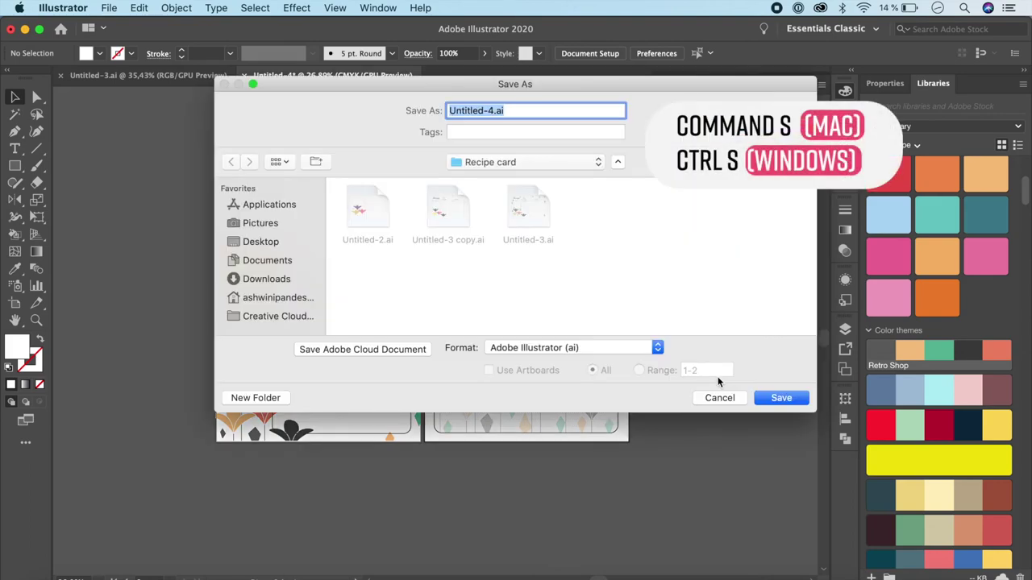
left_click(782, 399)
left_click(685, 503)
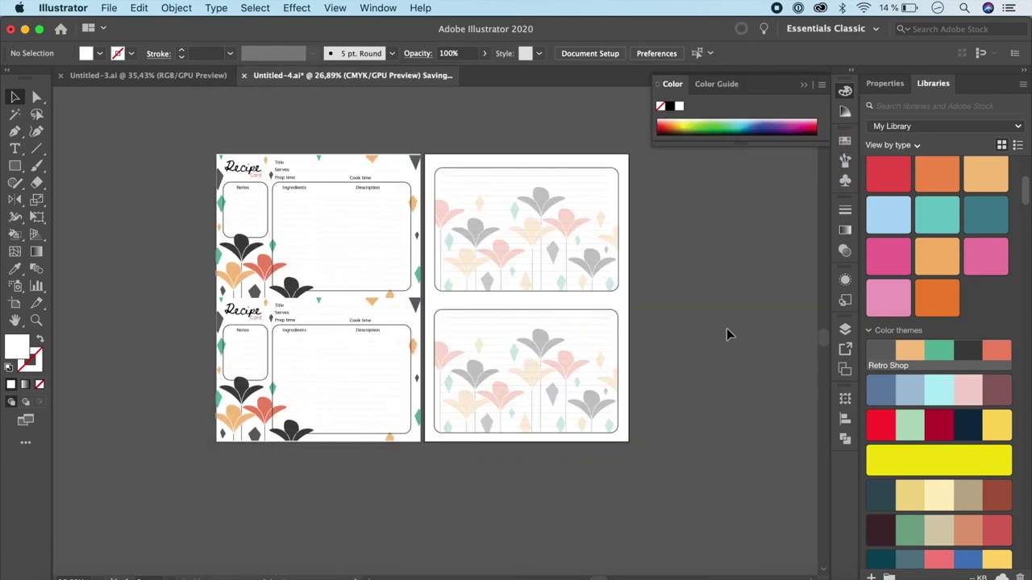
Step: Start saving the document in Adobe PDF format to the Recipe card folder
left_click(110, 8)
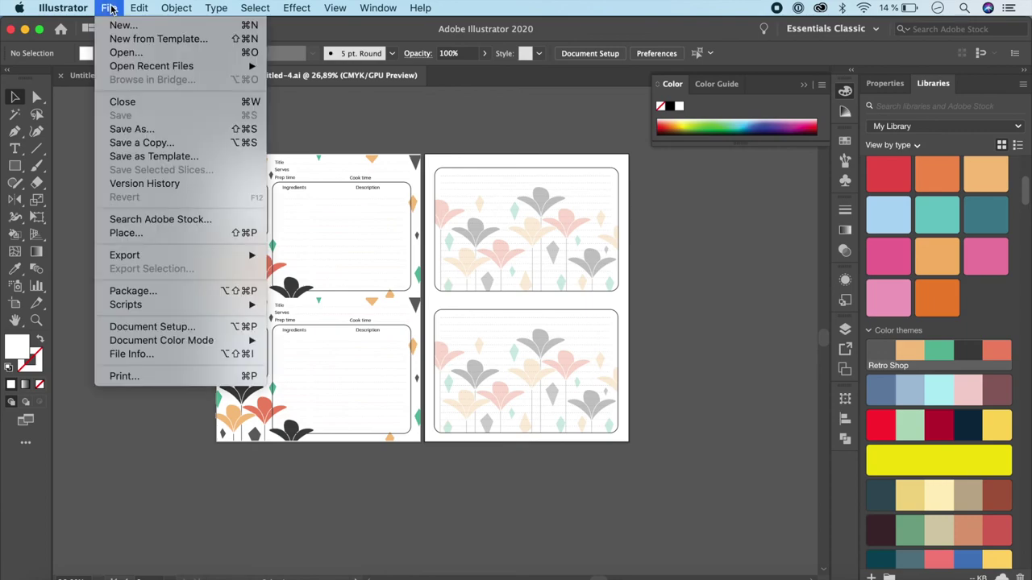
left_click(125, 129)
left_click(549, 347)
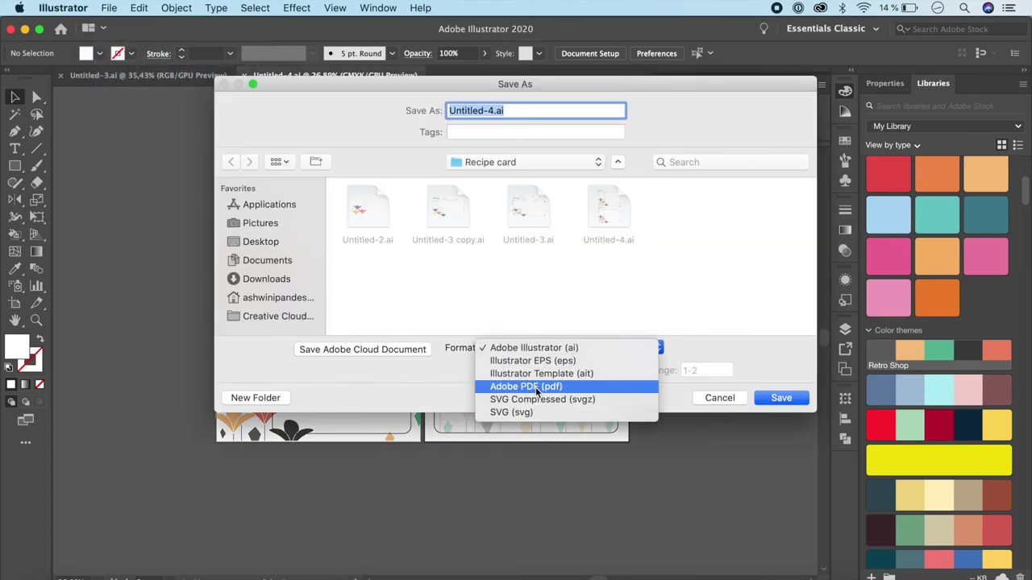
left_click(535, 386)
left_click(774, 403)
Step: Choose the High Quality Print preset for the PDF and turn off Preserve Illustrator Editing Capabilities
left_click(387, 130)
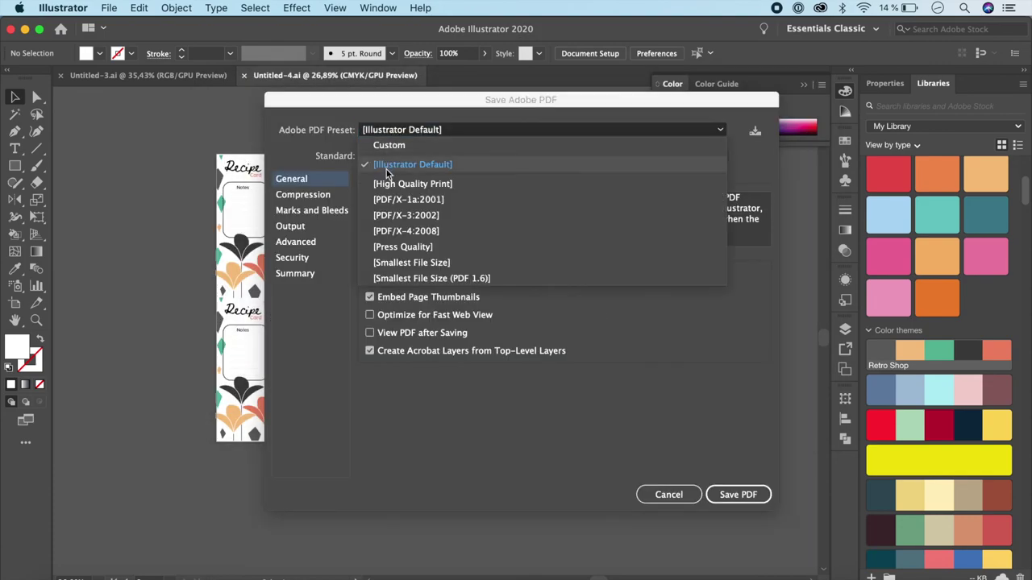
left_click(386, 183)
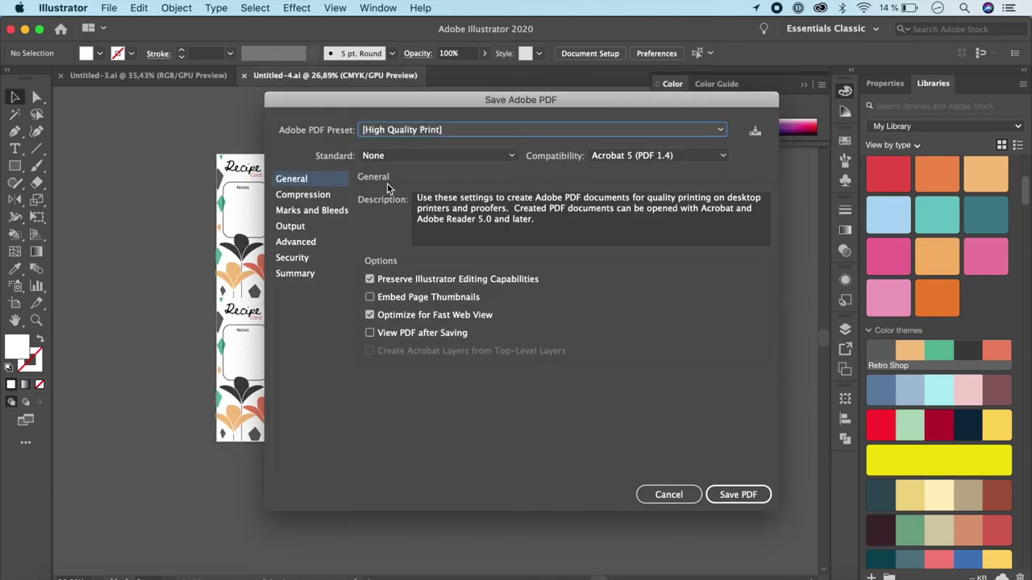
left_click(370, 280)
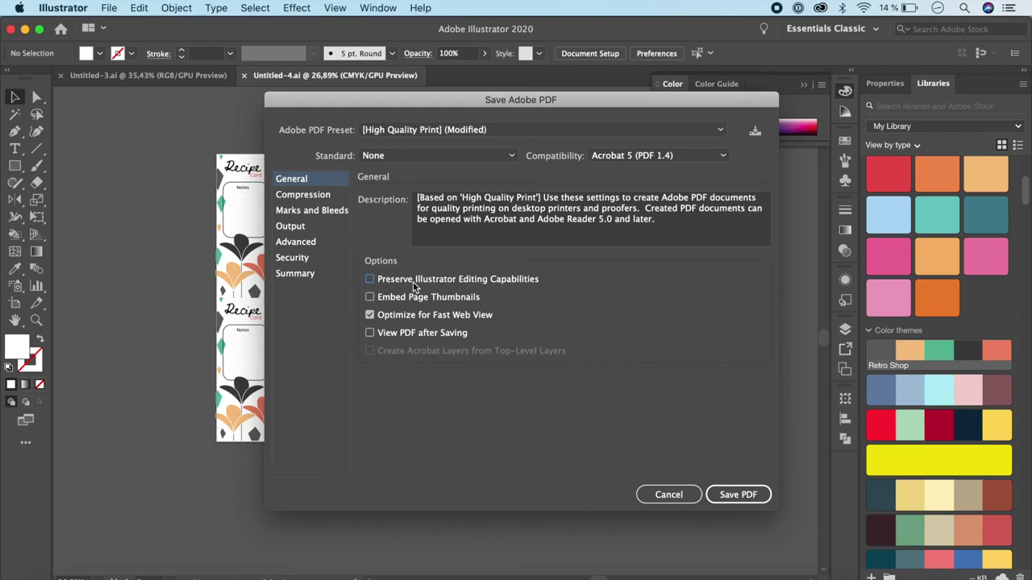
Step: Add trim marks to the PDF and save it, accepting the loss of Illustrator editing features
left_click(335, 212)
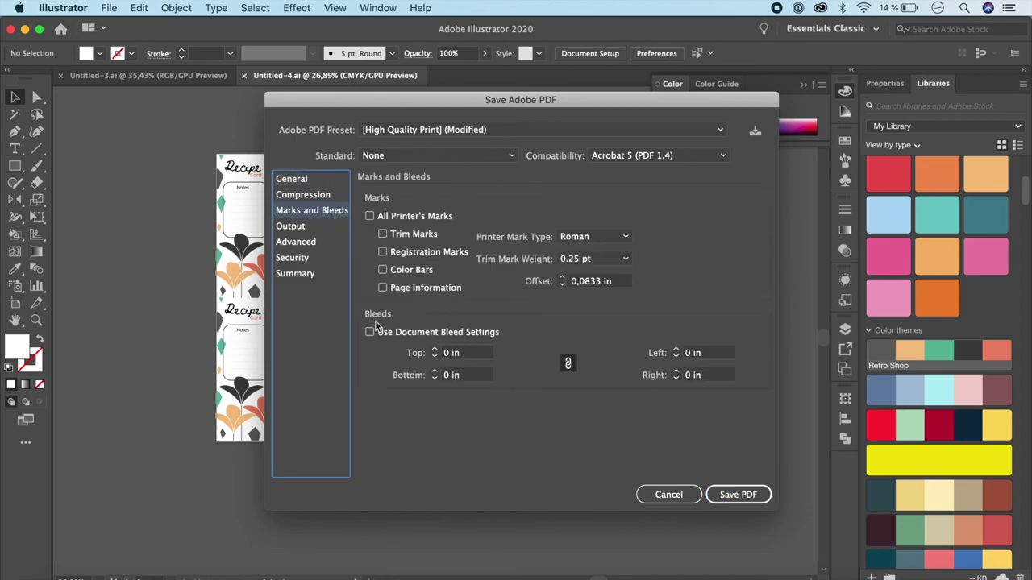
left_click(383, 234)
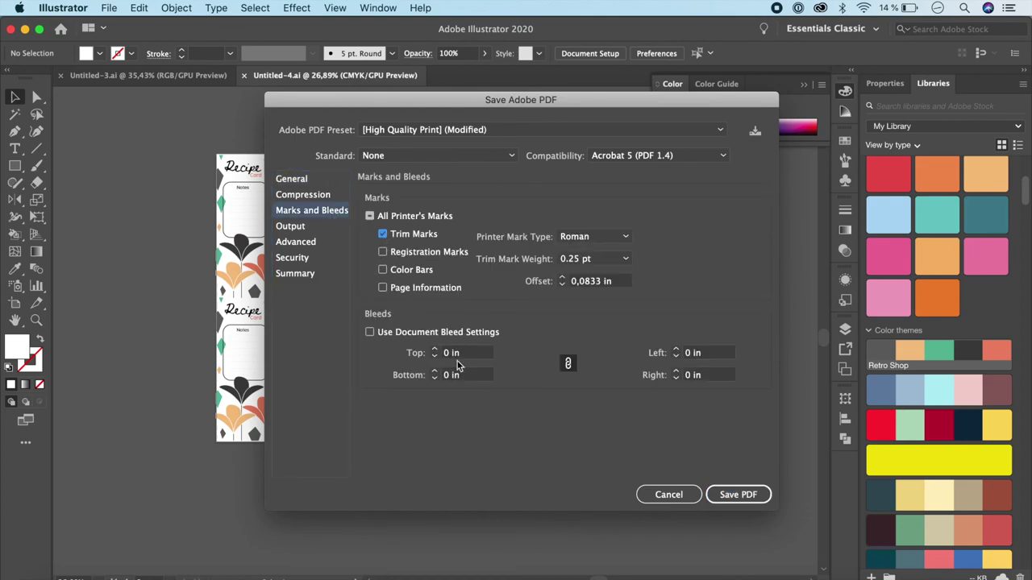
left_click(735, 495)
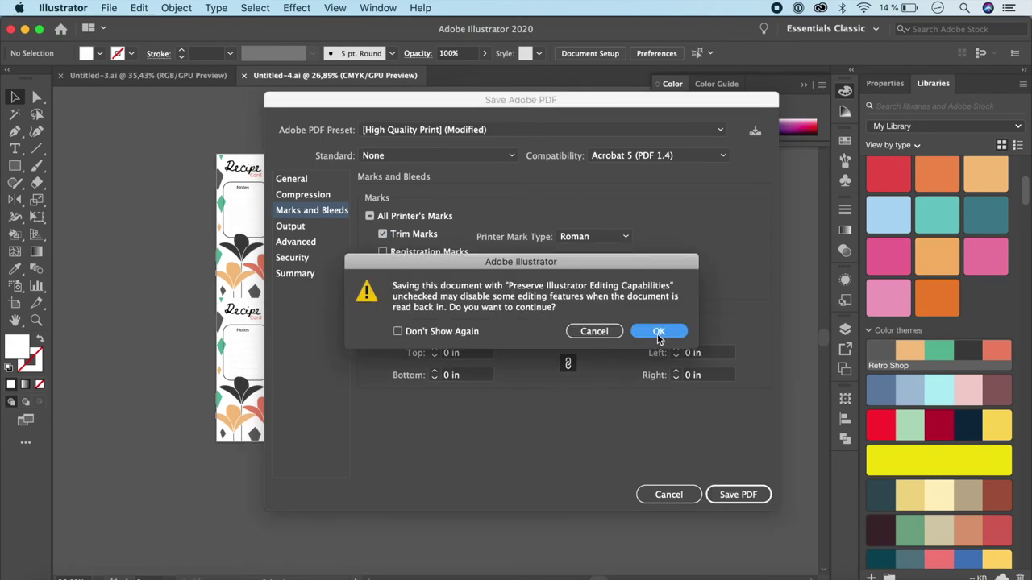
left_click(659, 331)
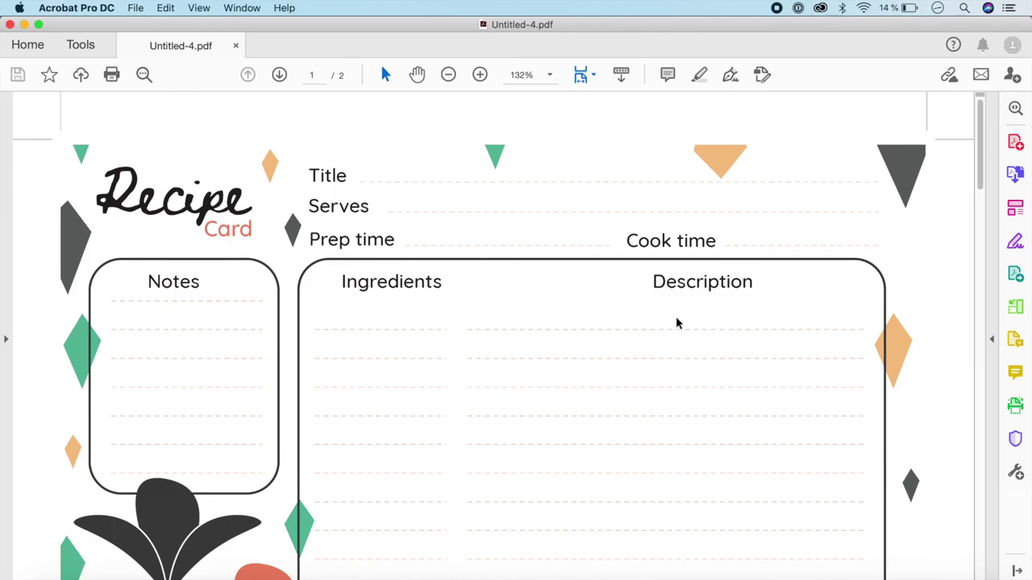
Step: Examine both pages of Untitled-4.pdf in Acrobat at 50% zoom, checking the card layouts and trim marks
scroll(677, 322, "down", 1)
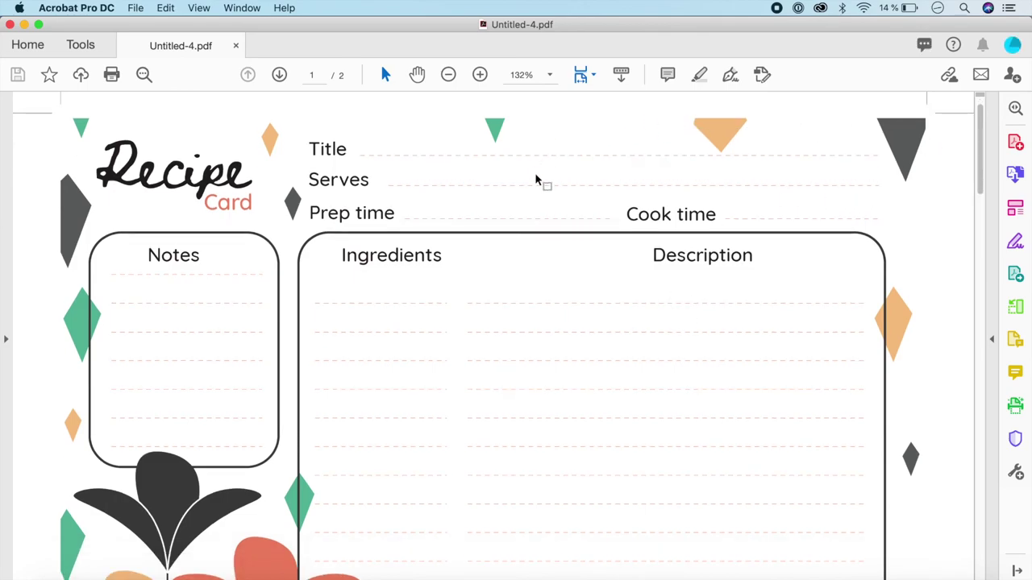
scroll(505, 153, "up", 1)
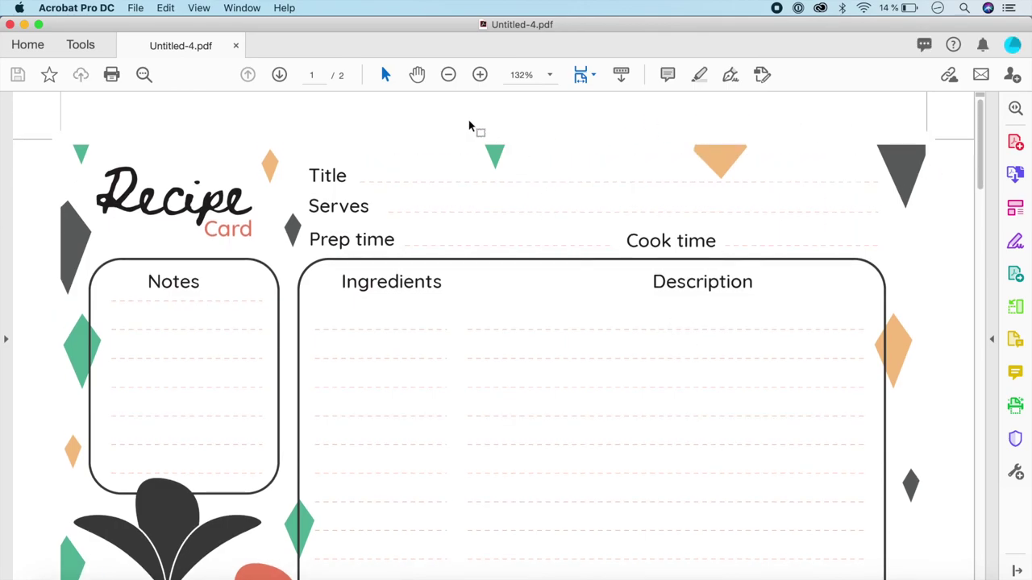
left_click(549, 75)
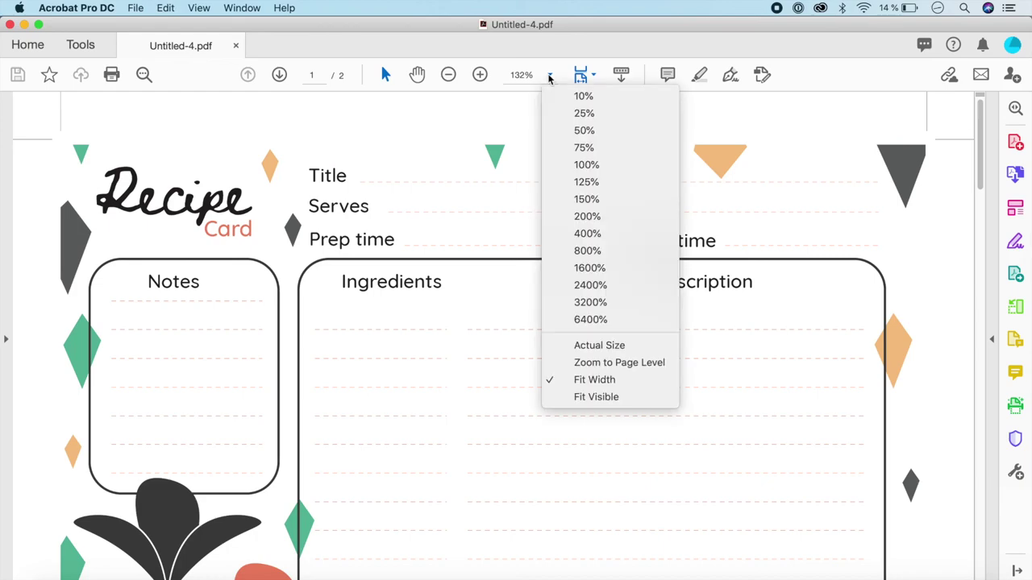
left_click(575, 130)
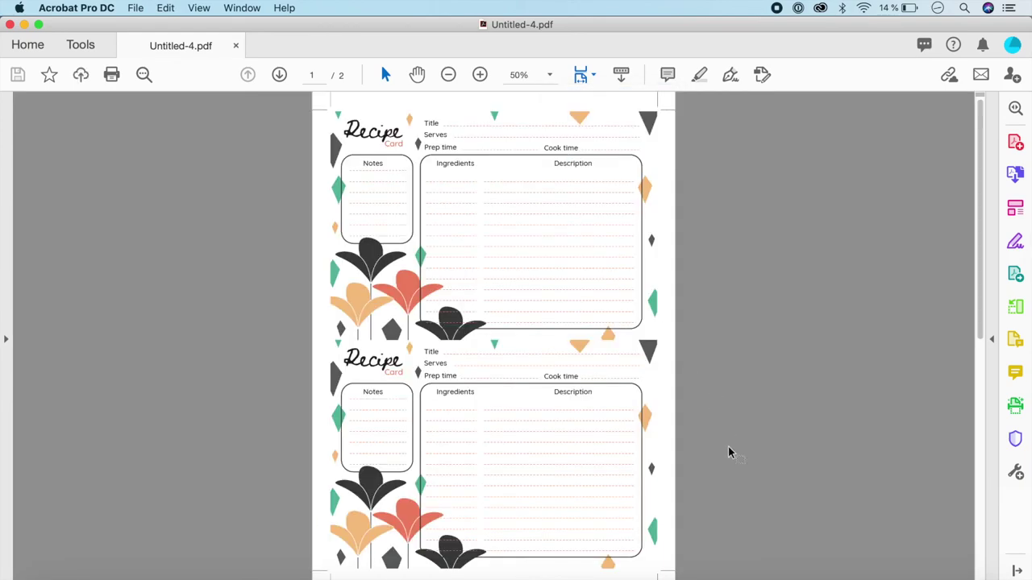
scroll(729, 453, "down", 10)
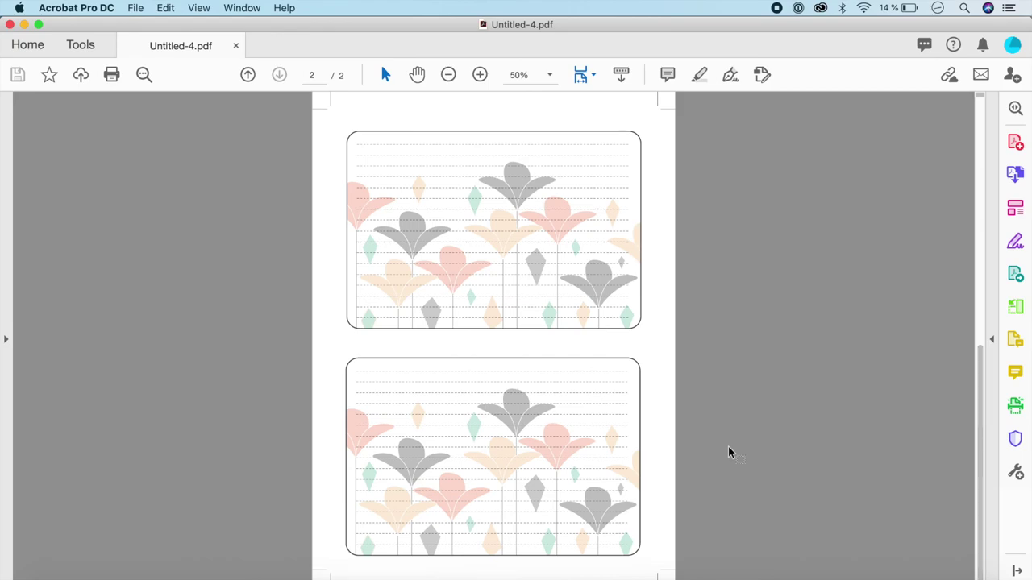
scroll(728, 453, "up", 10)
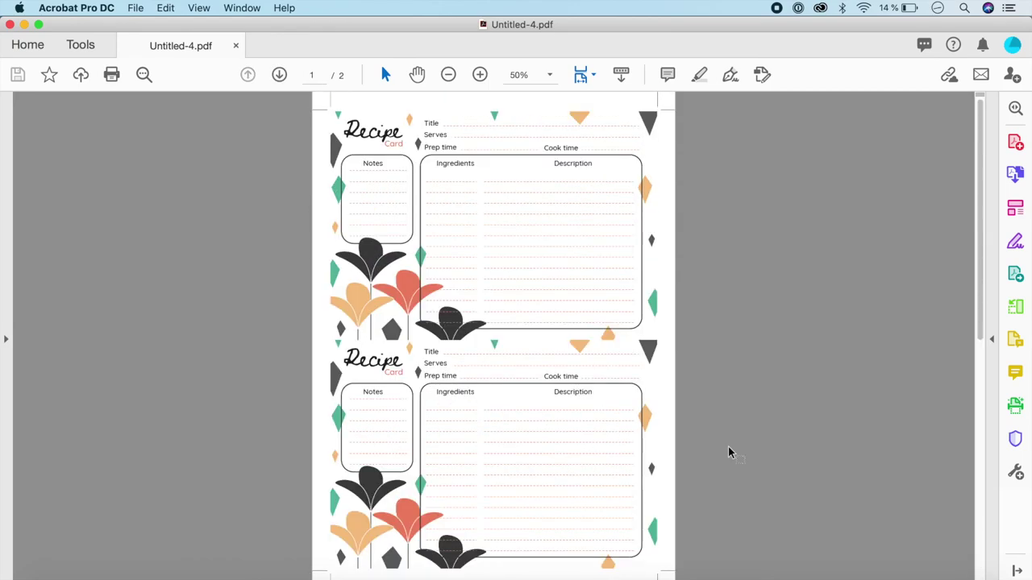
Step: Check the print settings and preview of the PDF without printing, and examine the back designs on page 2
left_click(111, 75)
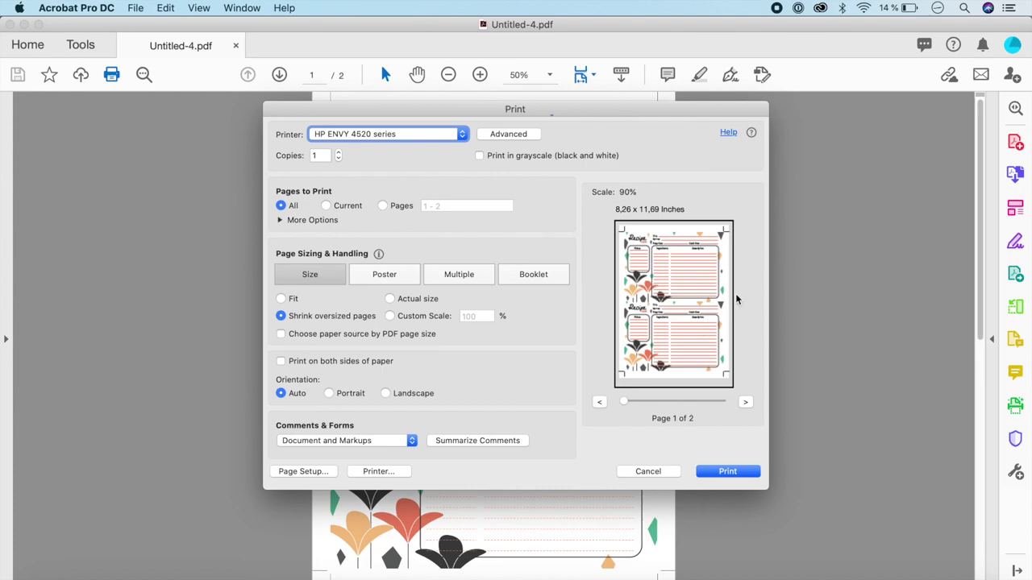
left_click(647, 472)
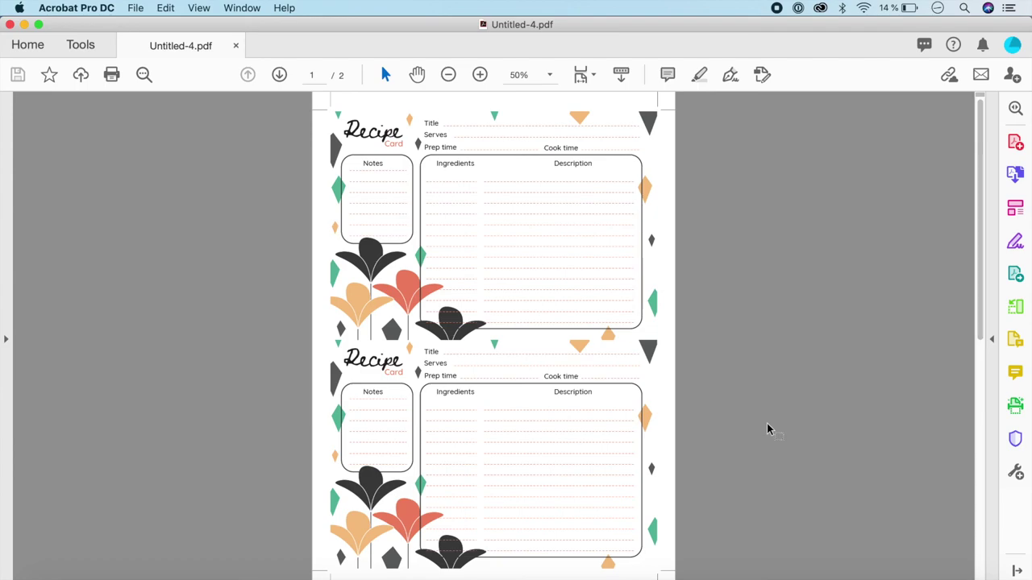
scroll(585, 545, "down", 8)
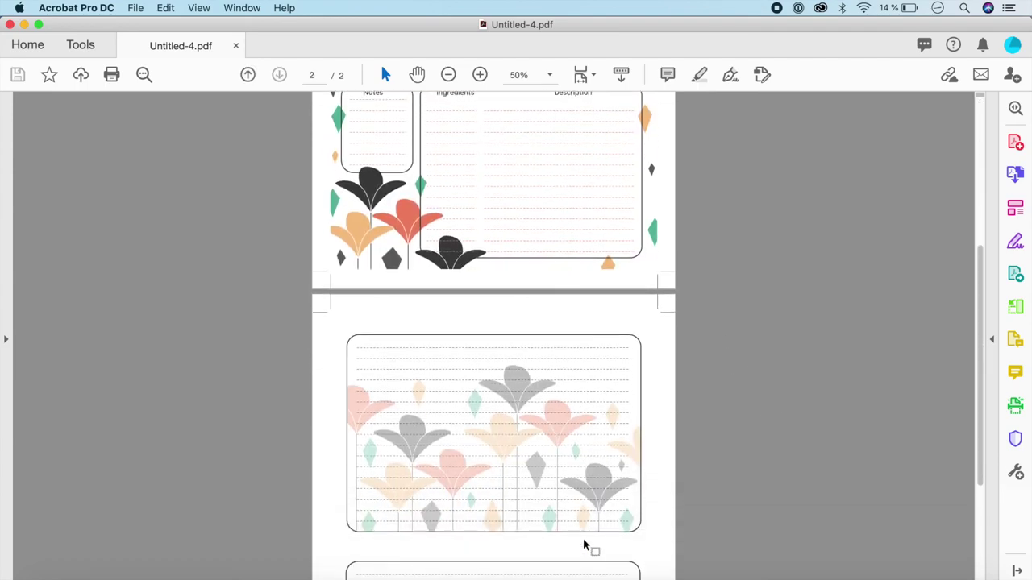
scroll(586, 546, "down", 5)
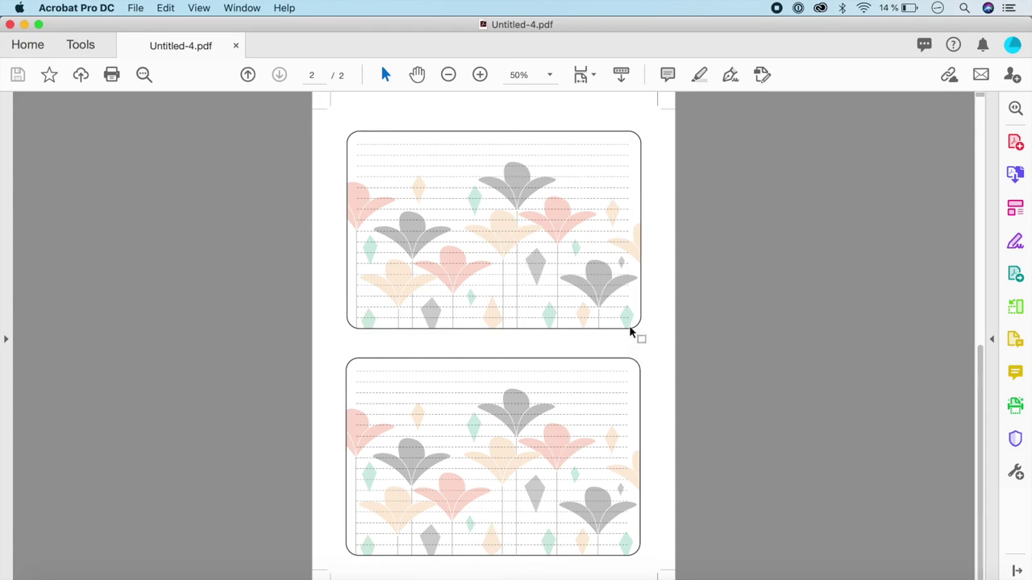
Step: Switch to Illustrator and try rotating both back designs 180 degrees on the second artboard
left_click(473, 574)
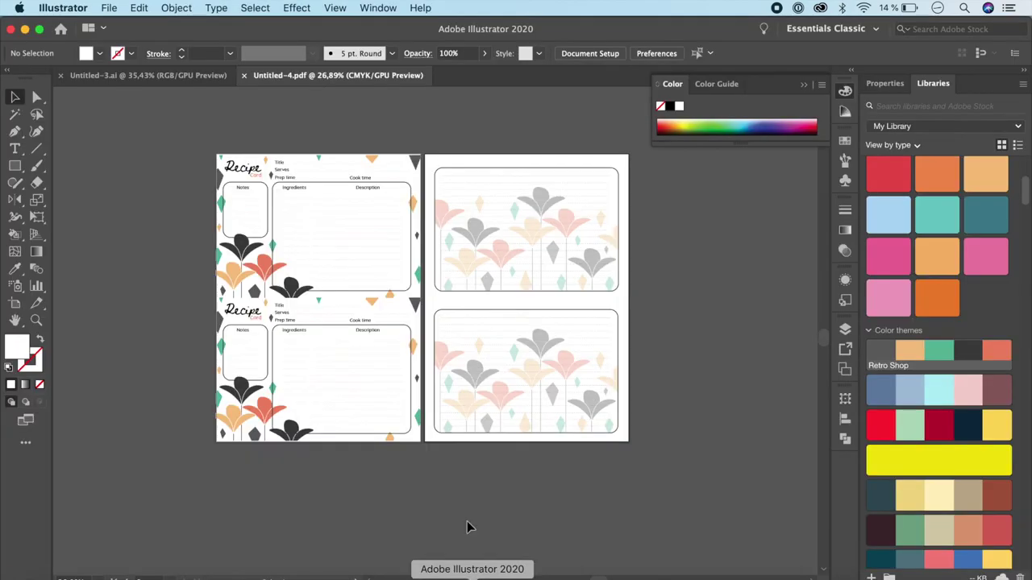
left_click_drag(592, 138, 556, 532)
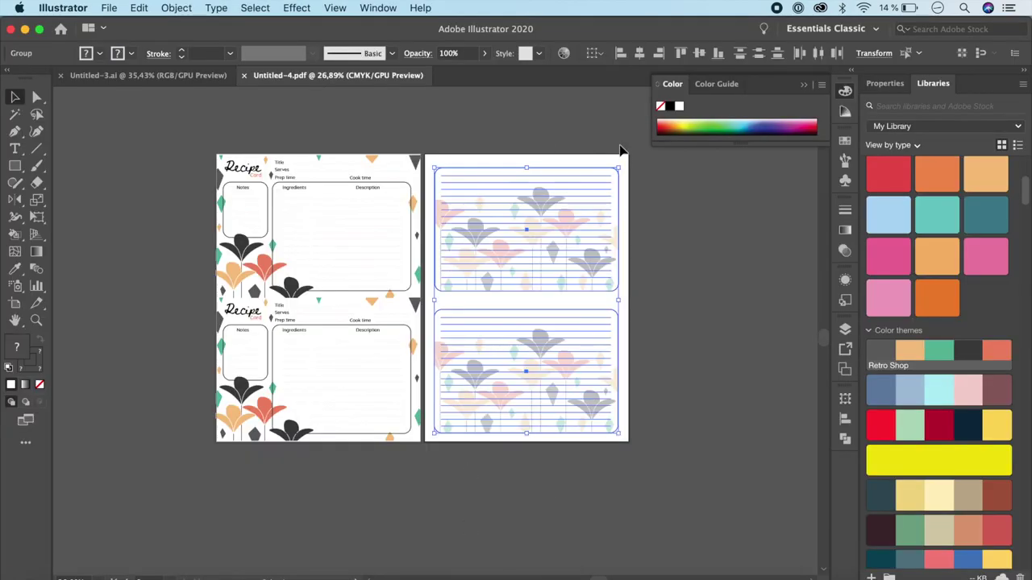
left_click_drag(623, 163, 410, 462)
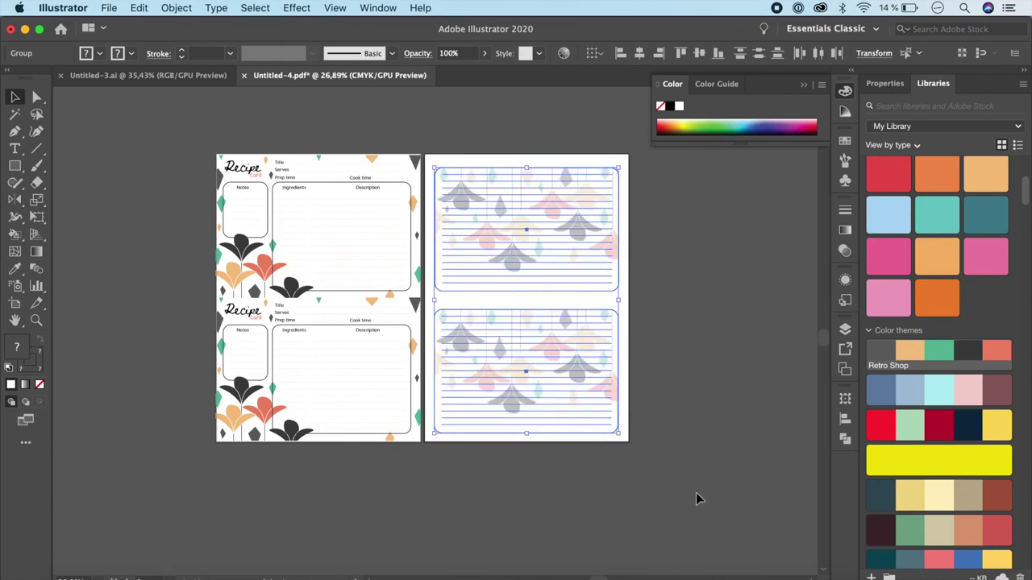
key("super+z")
Step: Switch back to Acrobat and compare the front page with the back page of the PDF
key("super+Tab")
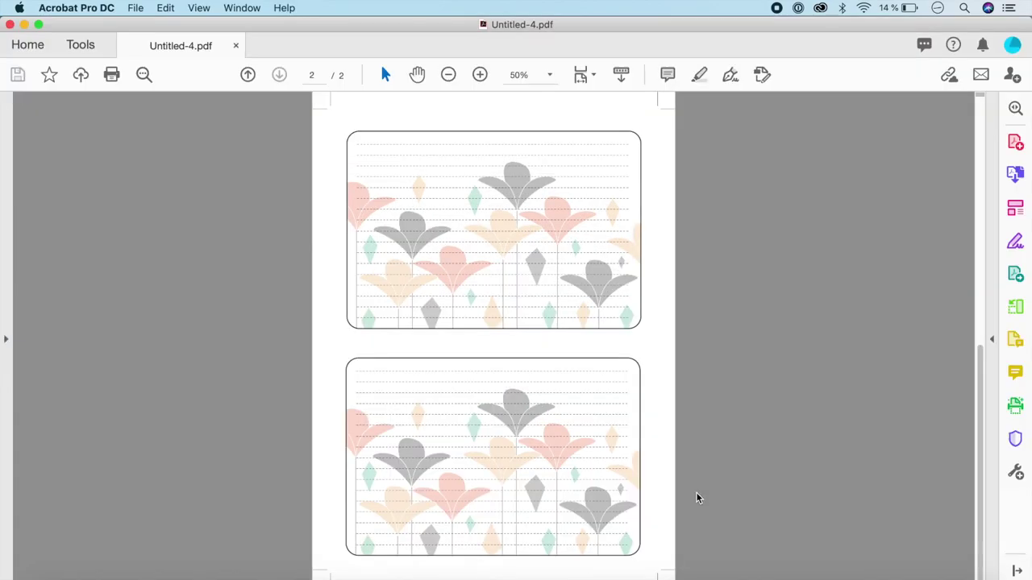
scroll(695, 497, "up", 10)
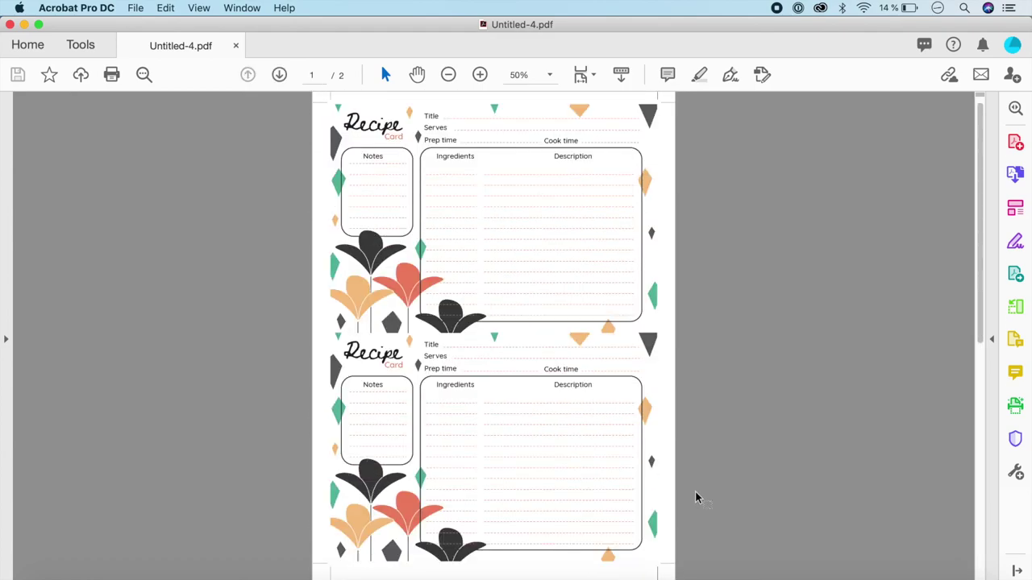
scroll(694, 497, "down", 2)
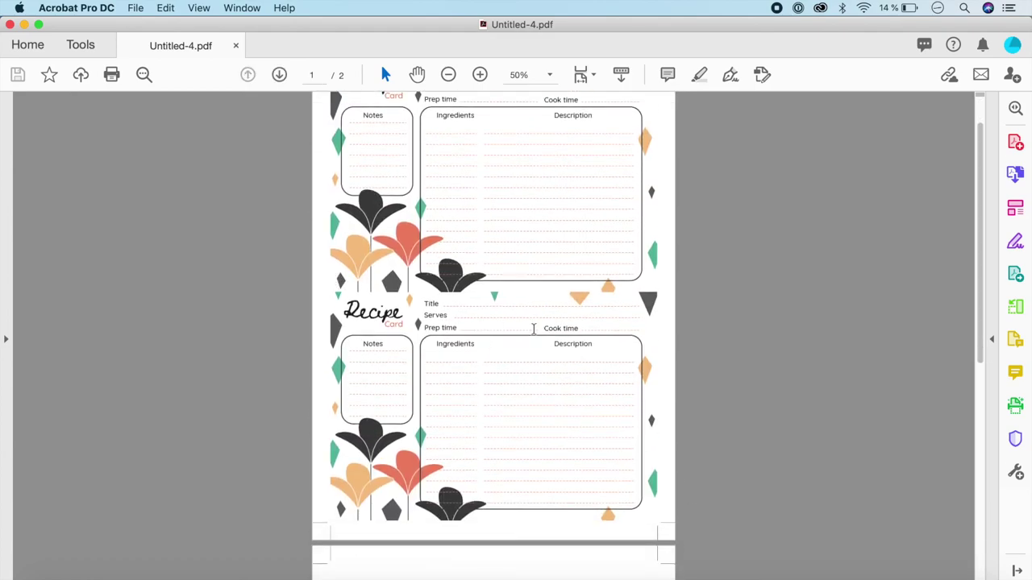
scroll(632, 321, "down", 10)
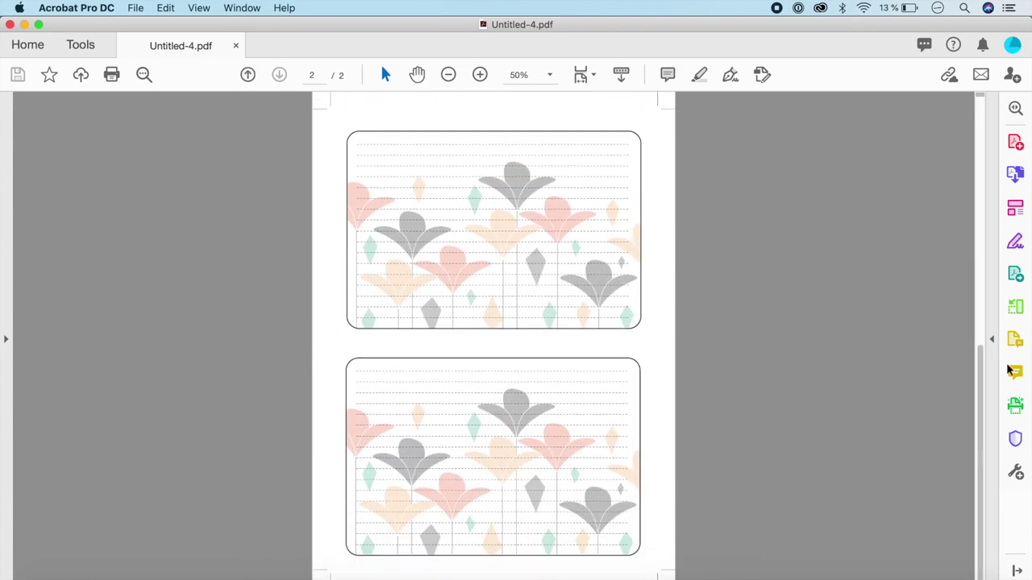
scroll(881, 315, "up", 10)
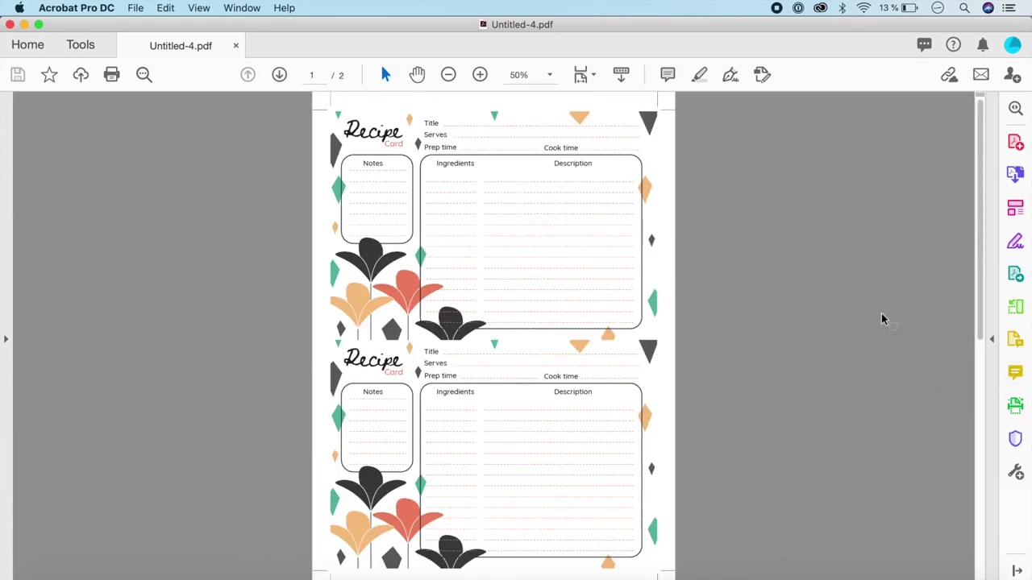